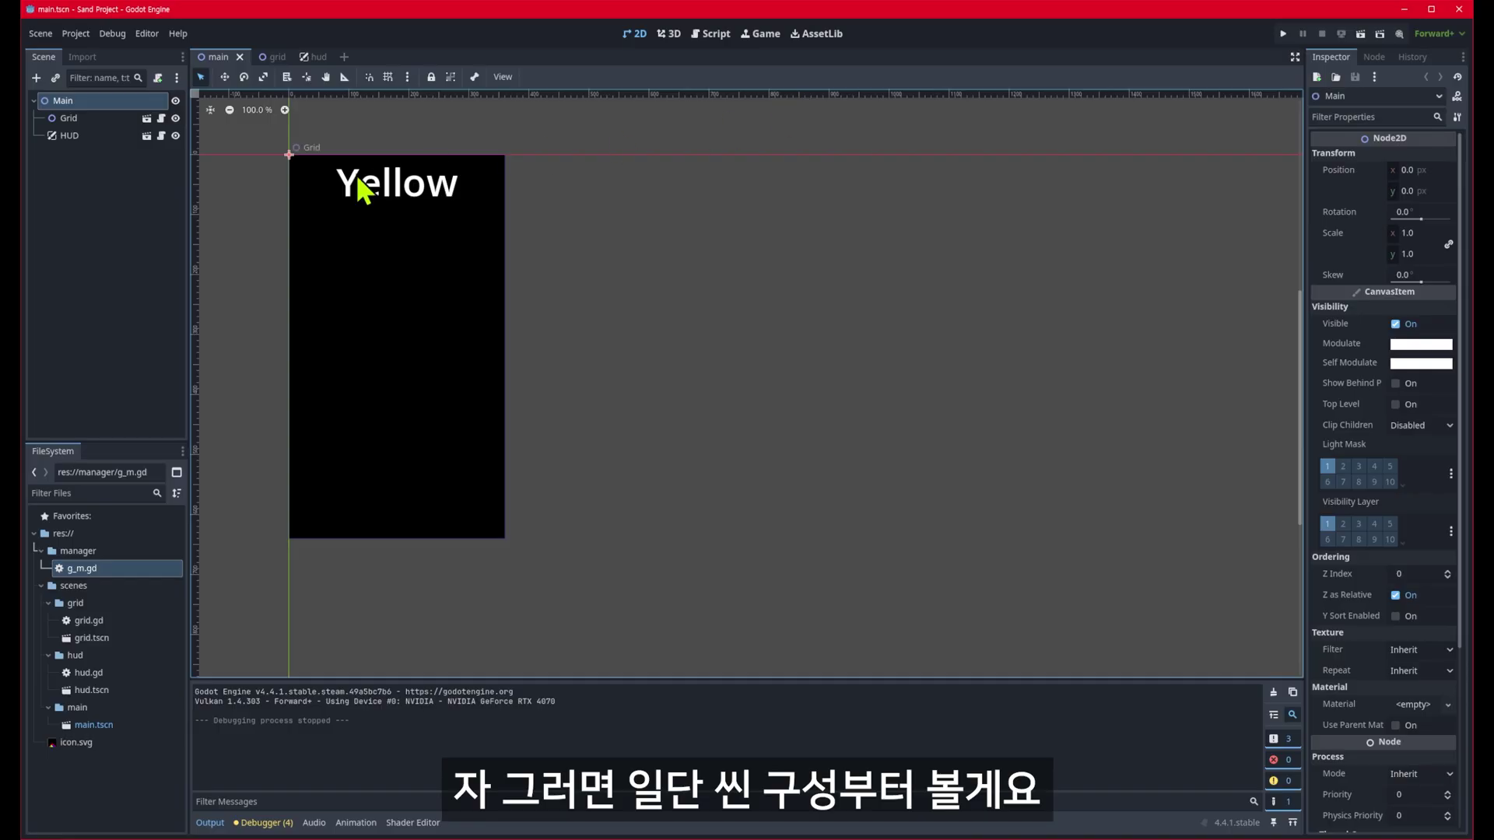
- Inspect the Main, Grid and HUD nodes of the main scene
left_click(105, 101)
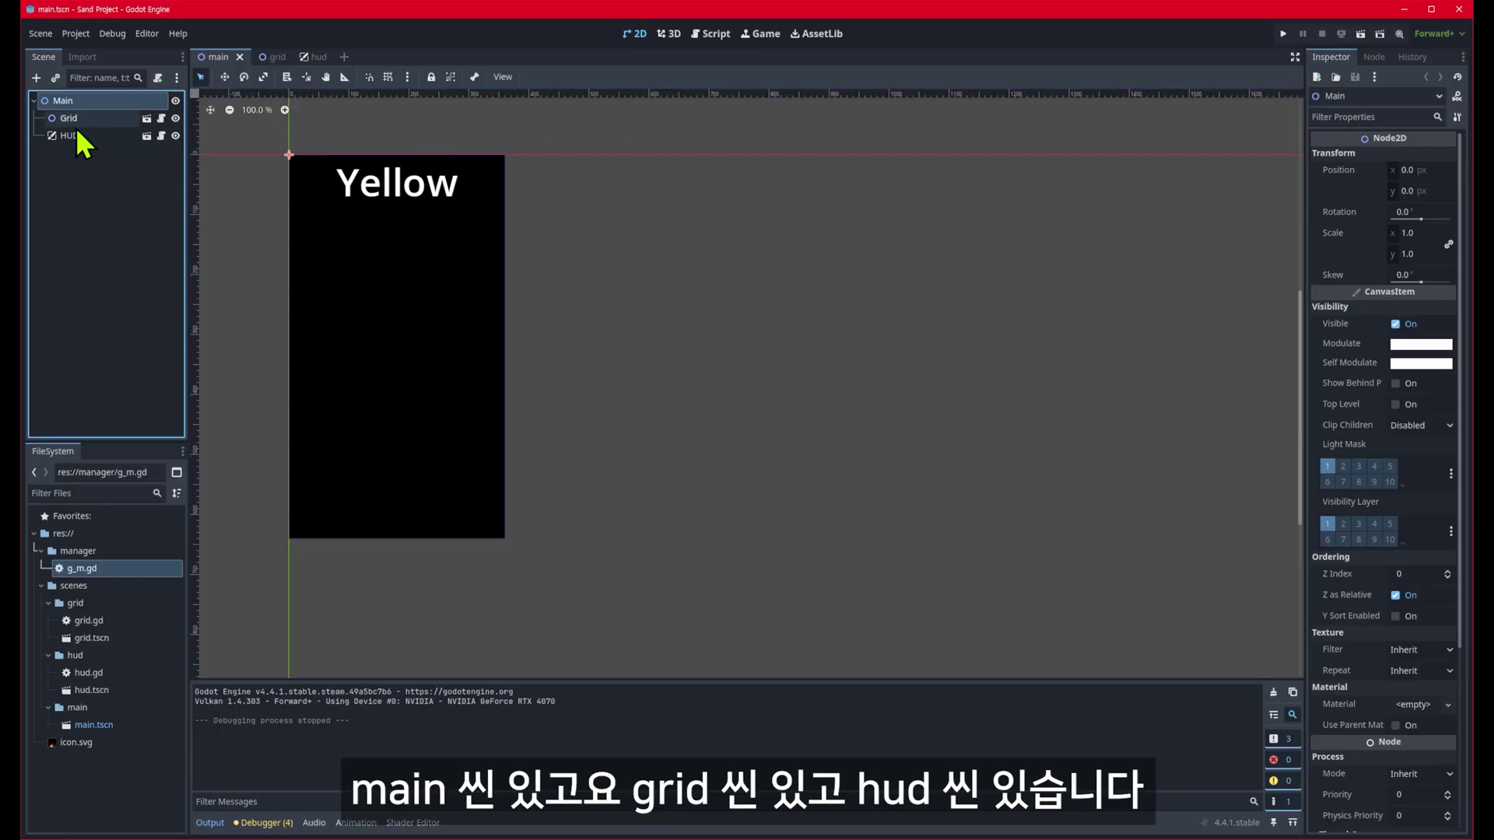
left_click(76, 123)
left_click(75, 138)
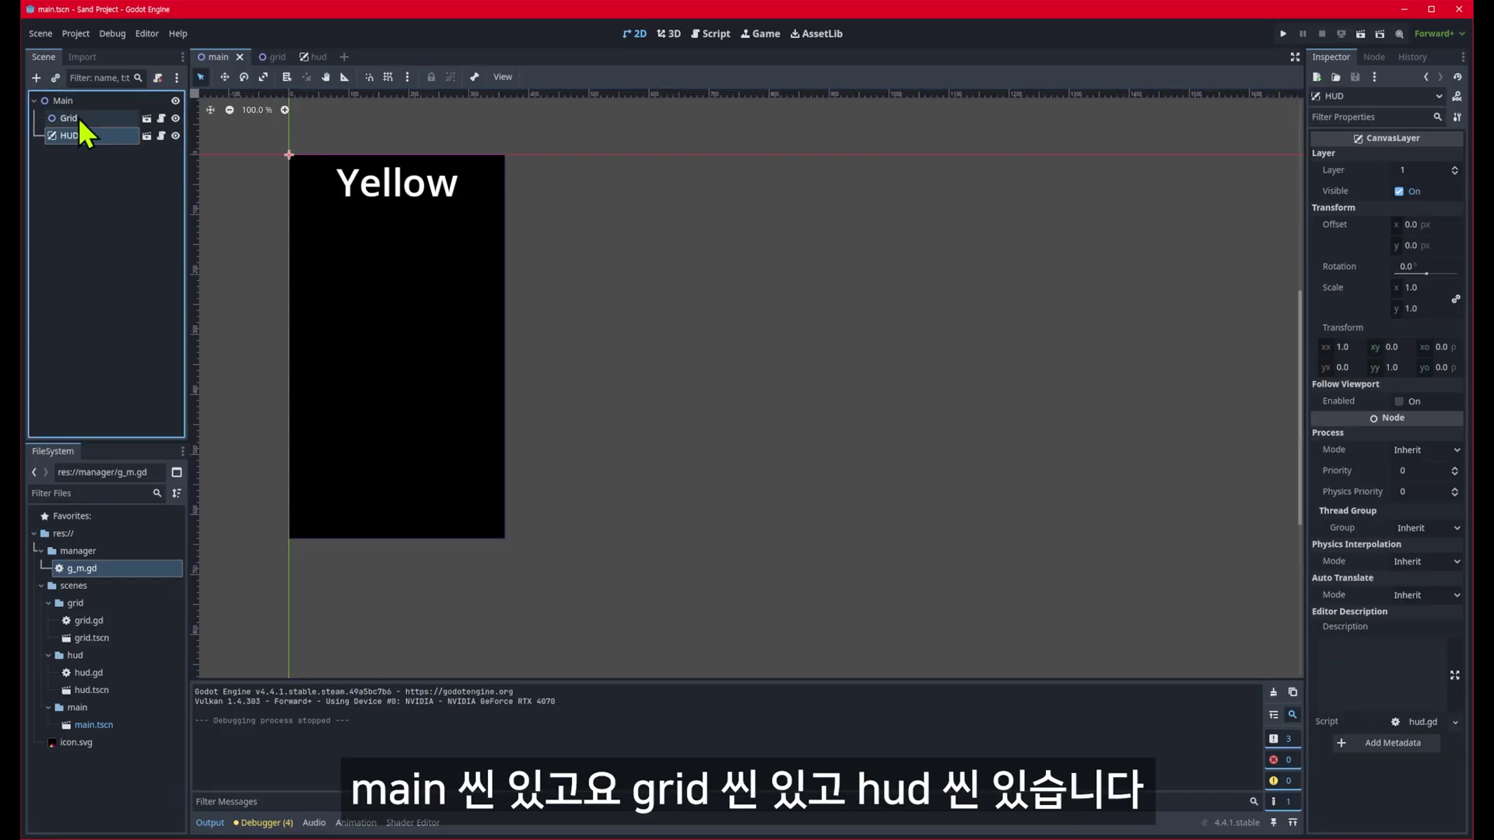
left_click(77, 101)
- Show the grid scene's black ColorRect, then the hud scene's ColorLabel
left_click(272, 56)
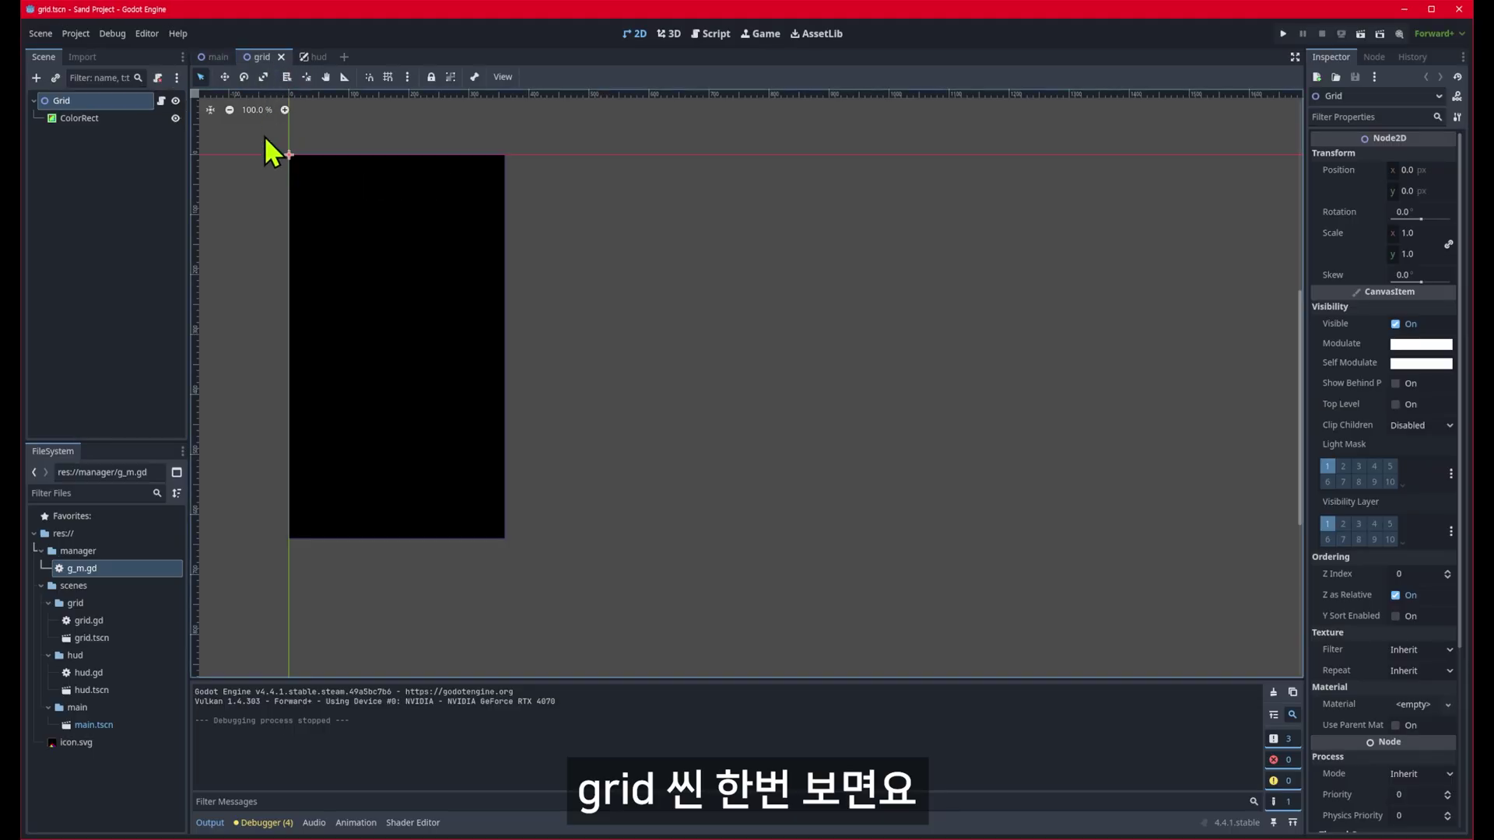
left_click(97, 118)
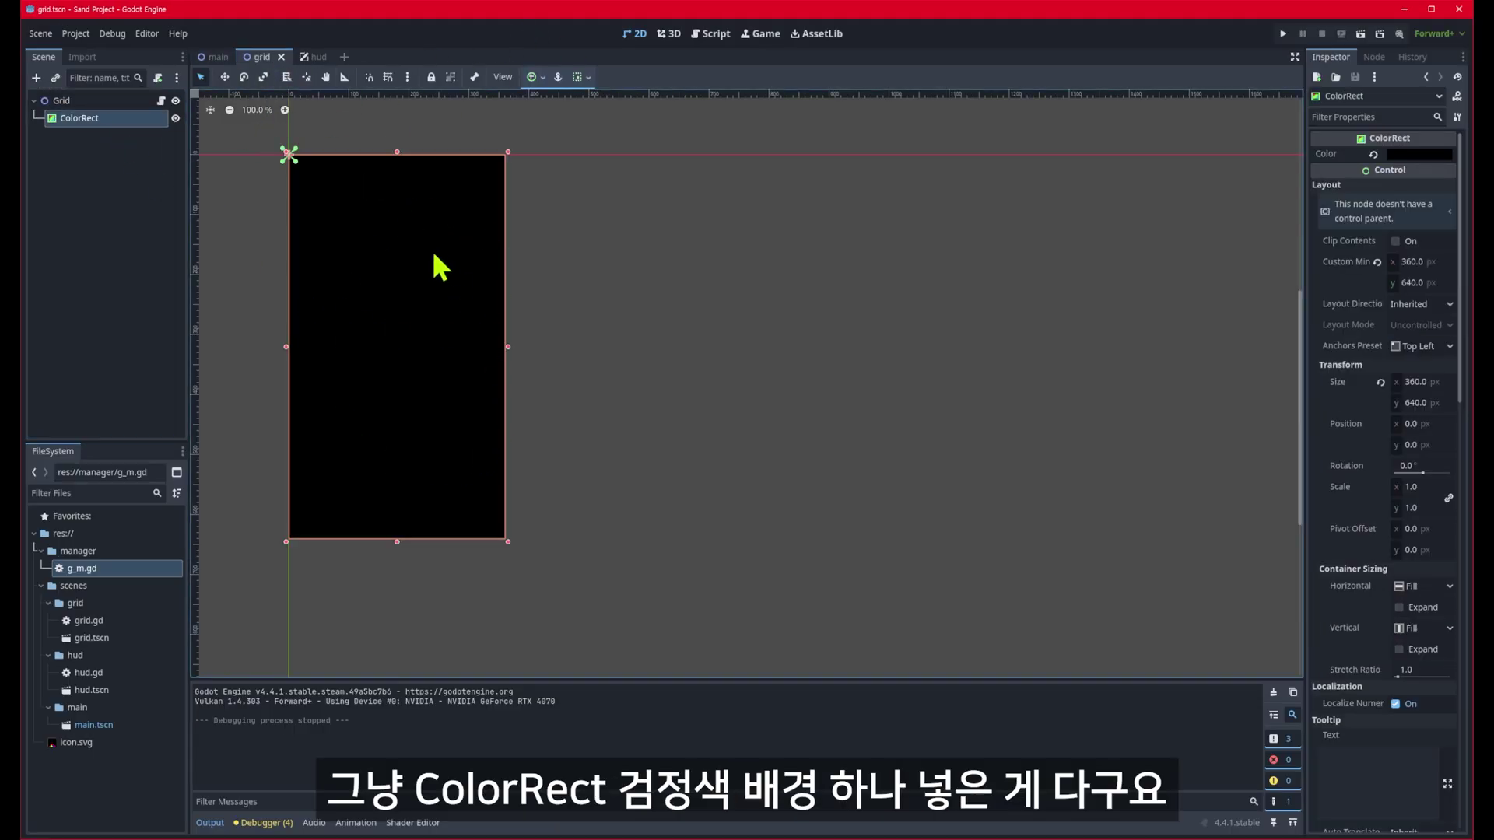
left_click(313, 57)
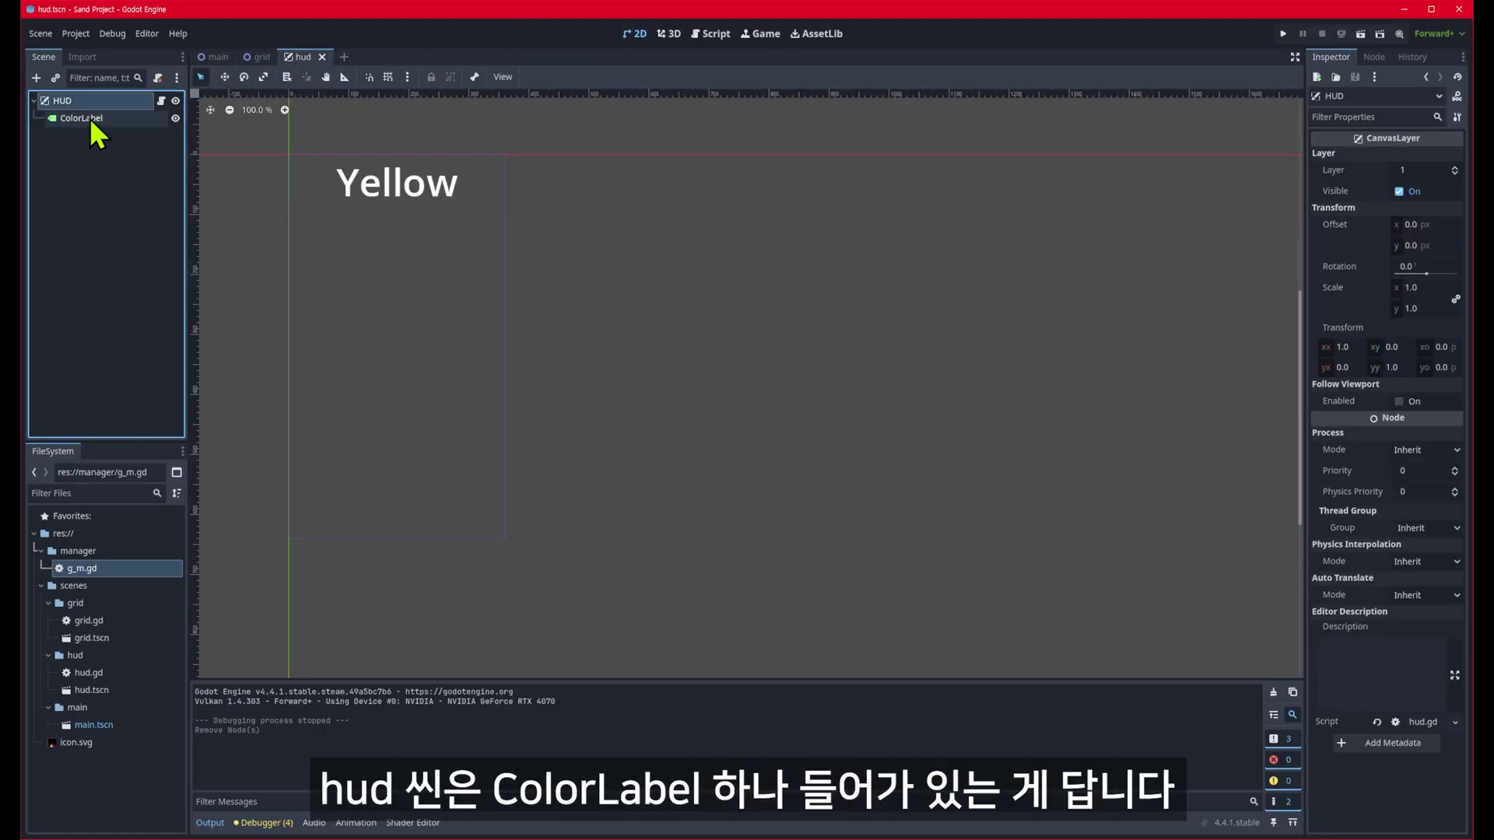
left_click(89, 119)
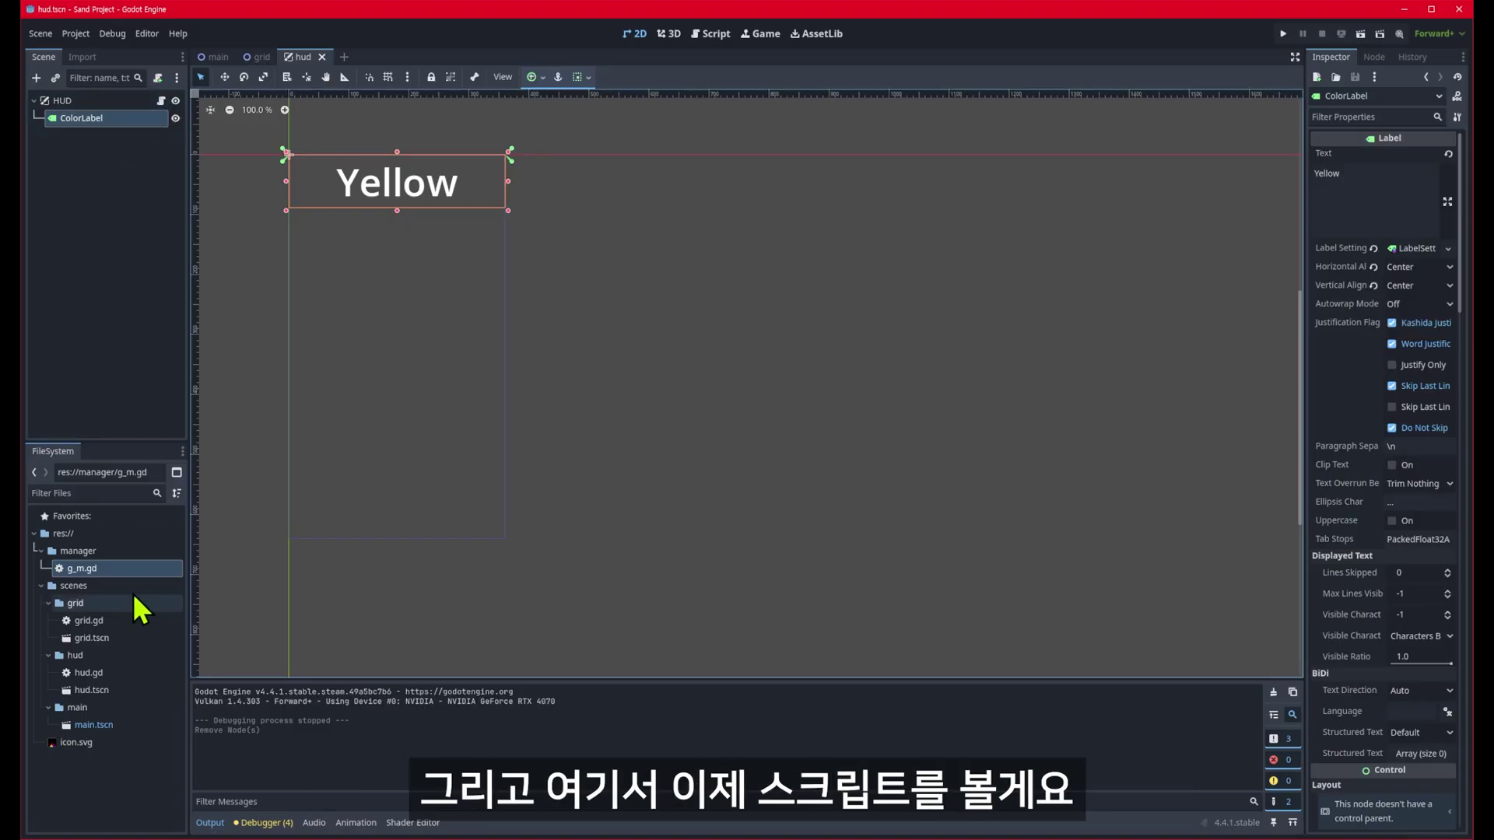
- Open g_m.gd and confirm it is autoloaded as GM in Project Settings
left_click(710, 33)
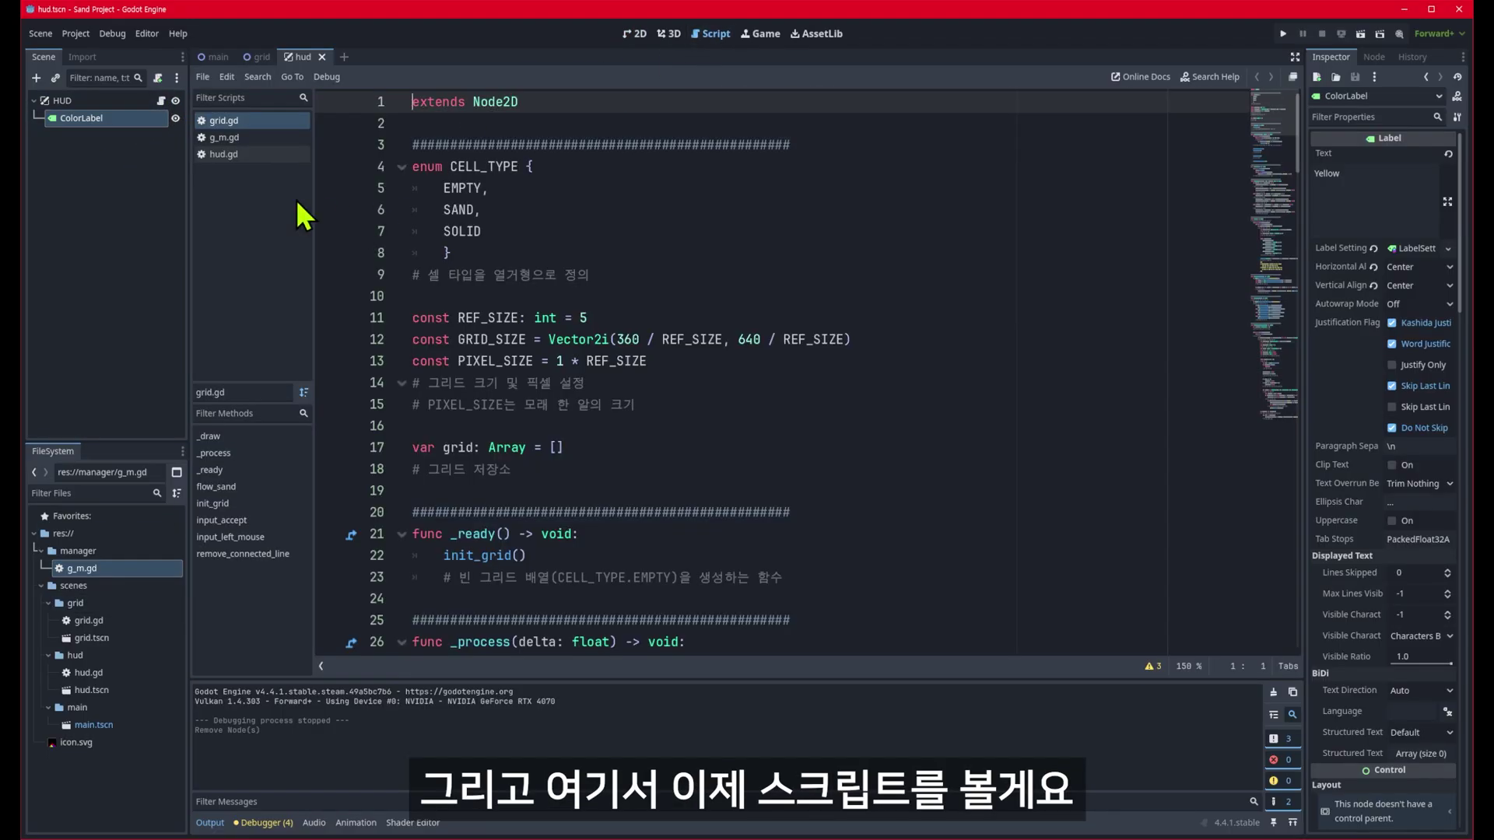
left_click(241, 138)
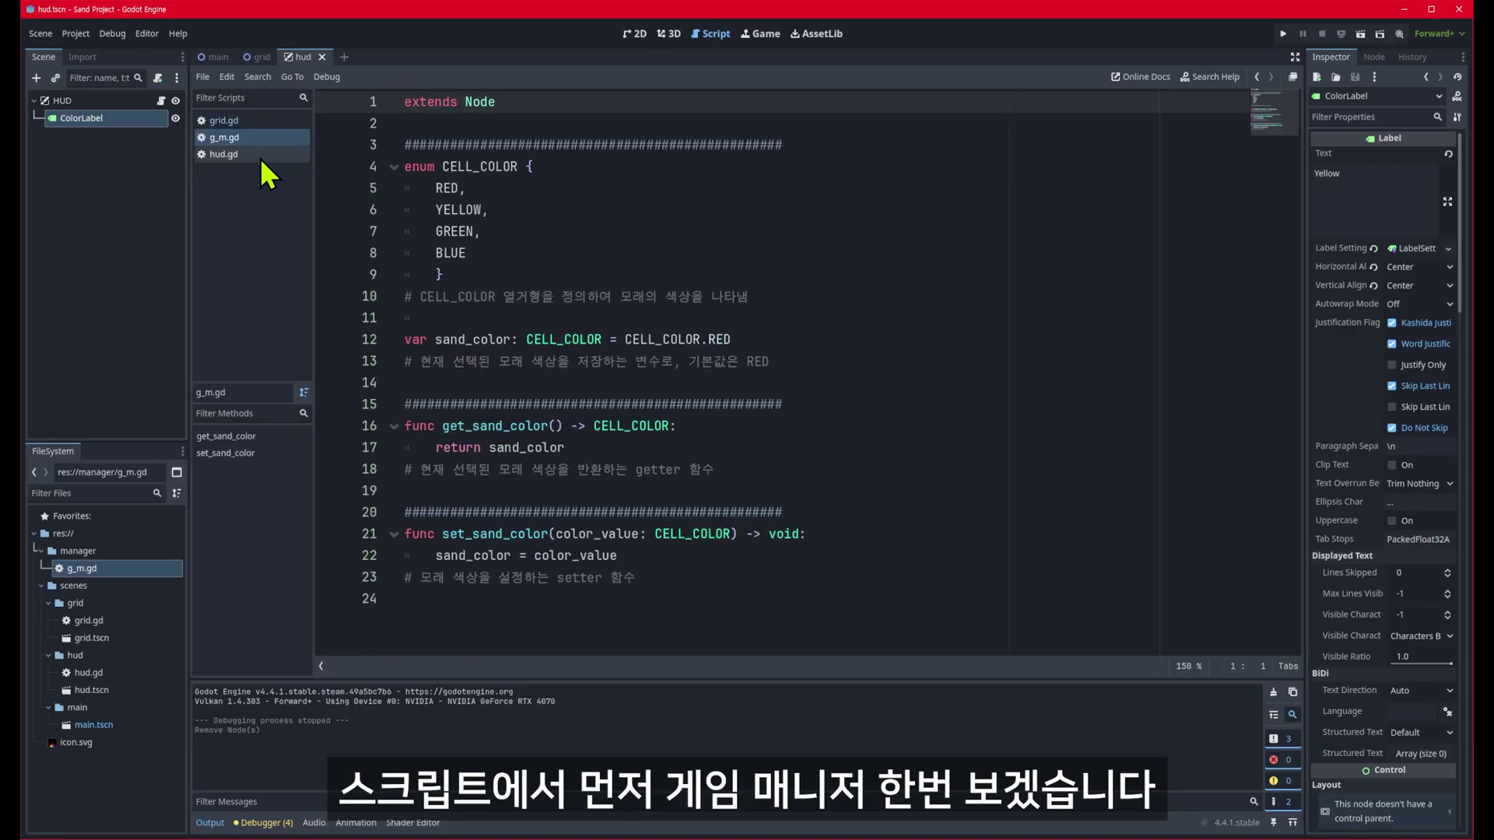
left_click(76, 33)
left_click(106, 59)
left_click(248, 236)
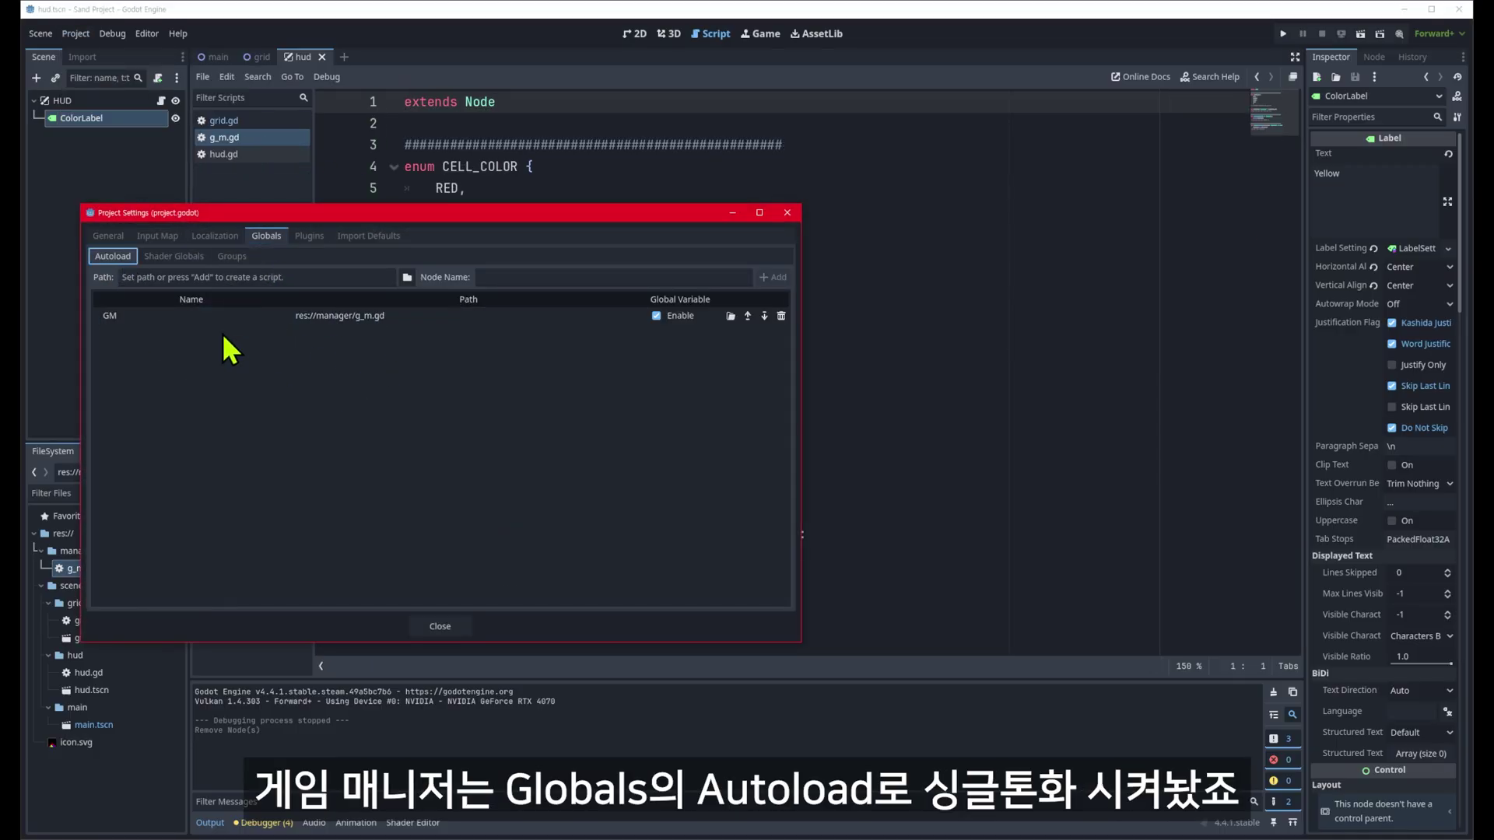
left_click(423, 625)
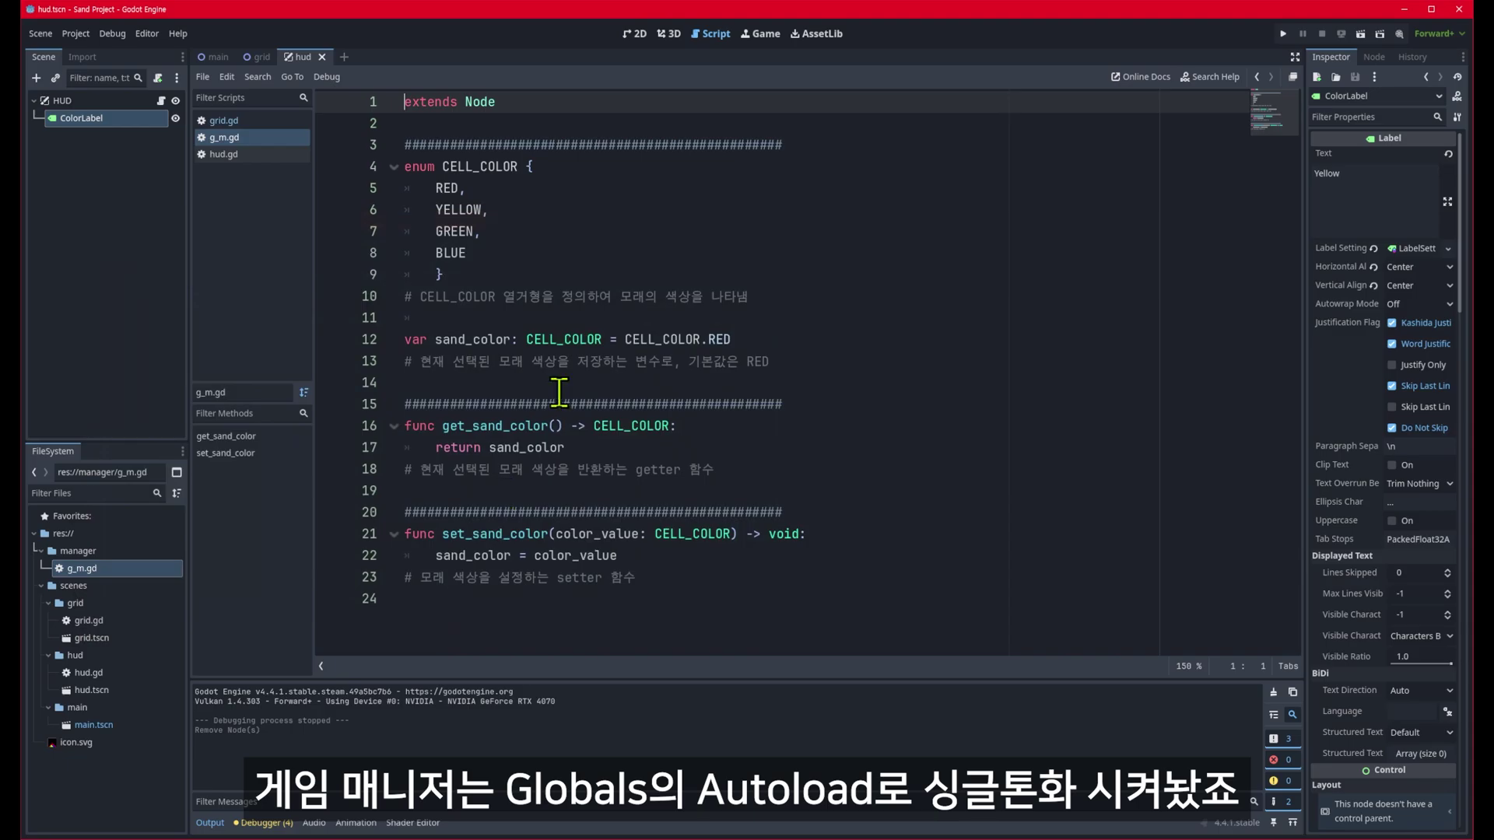
- Walk through the CELL_COLOR enum, the RED sand_color default and its getter and setter
double_click(418, 167)
left_click_drag(444, 166, 518, 166)
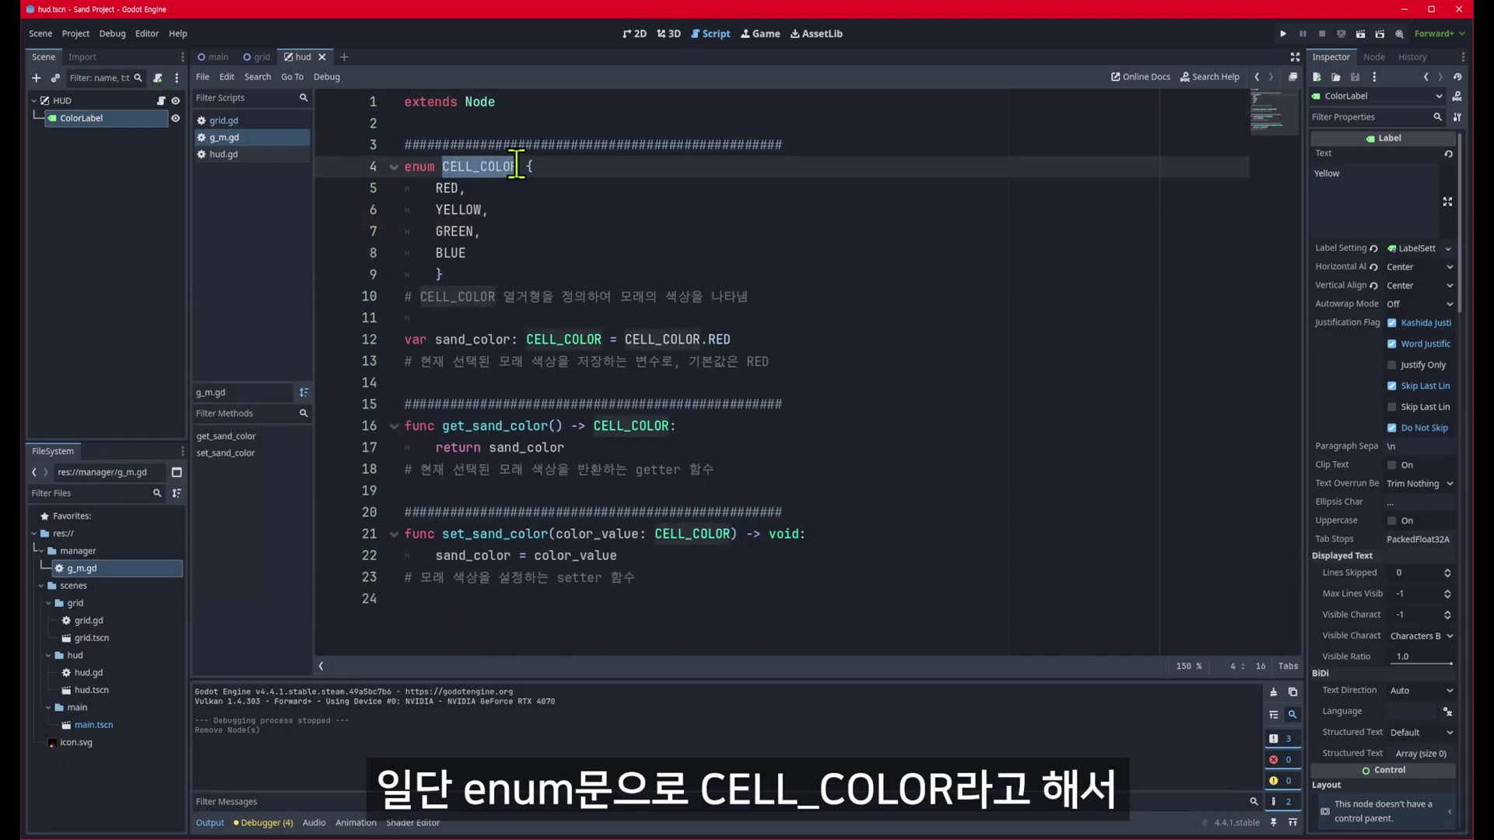
left_click(436, 188)
left_click_drag(436, 187, 529, 259)
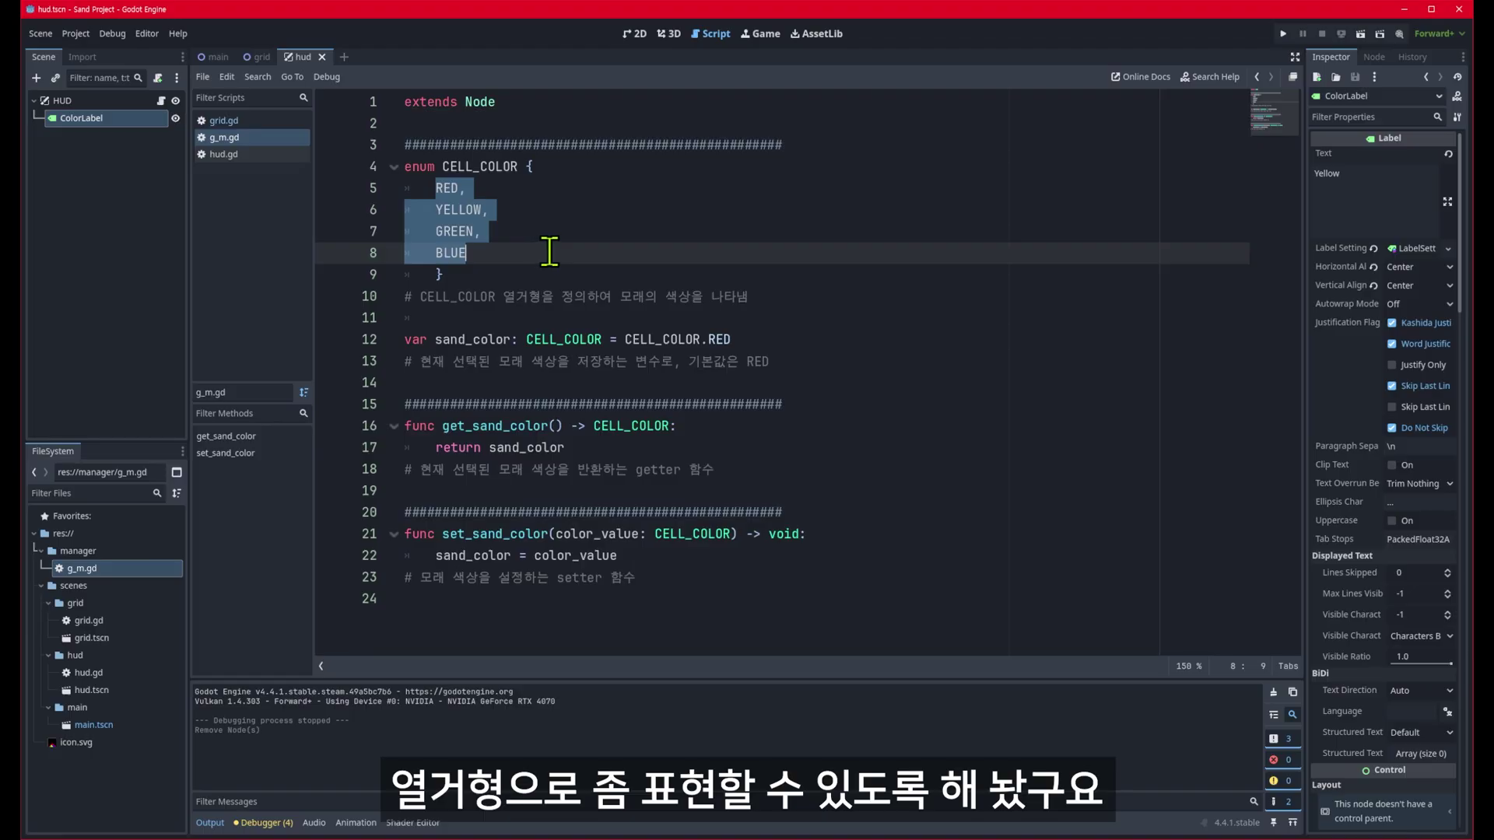
left_click_drag(405, 340, 752, 335)
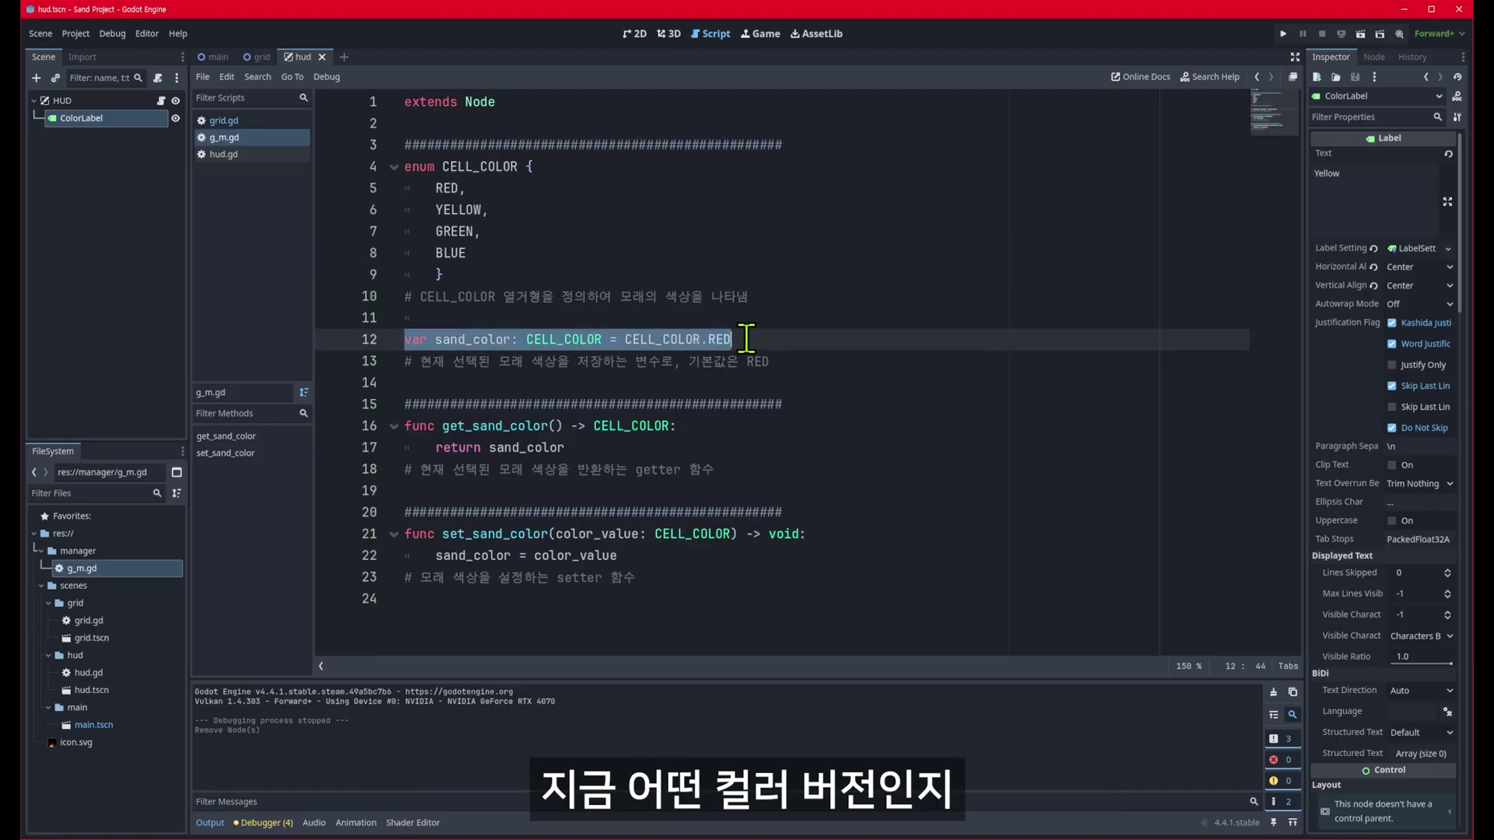
left_click_drag(442, 426, 561, 425)
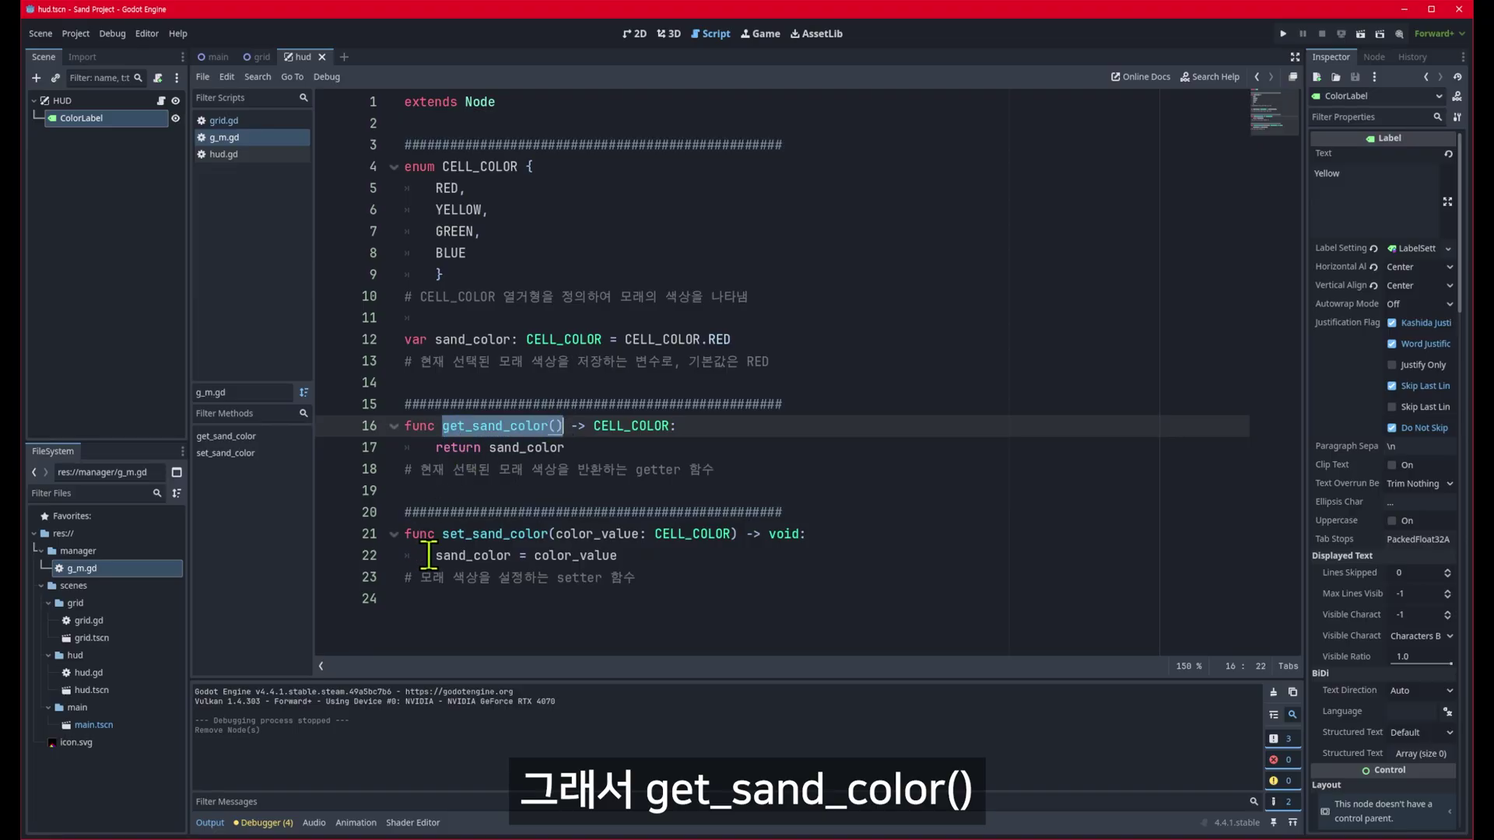
left_click_drag(442, 534, 738, 533)
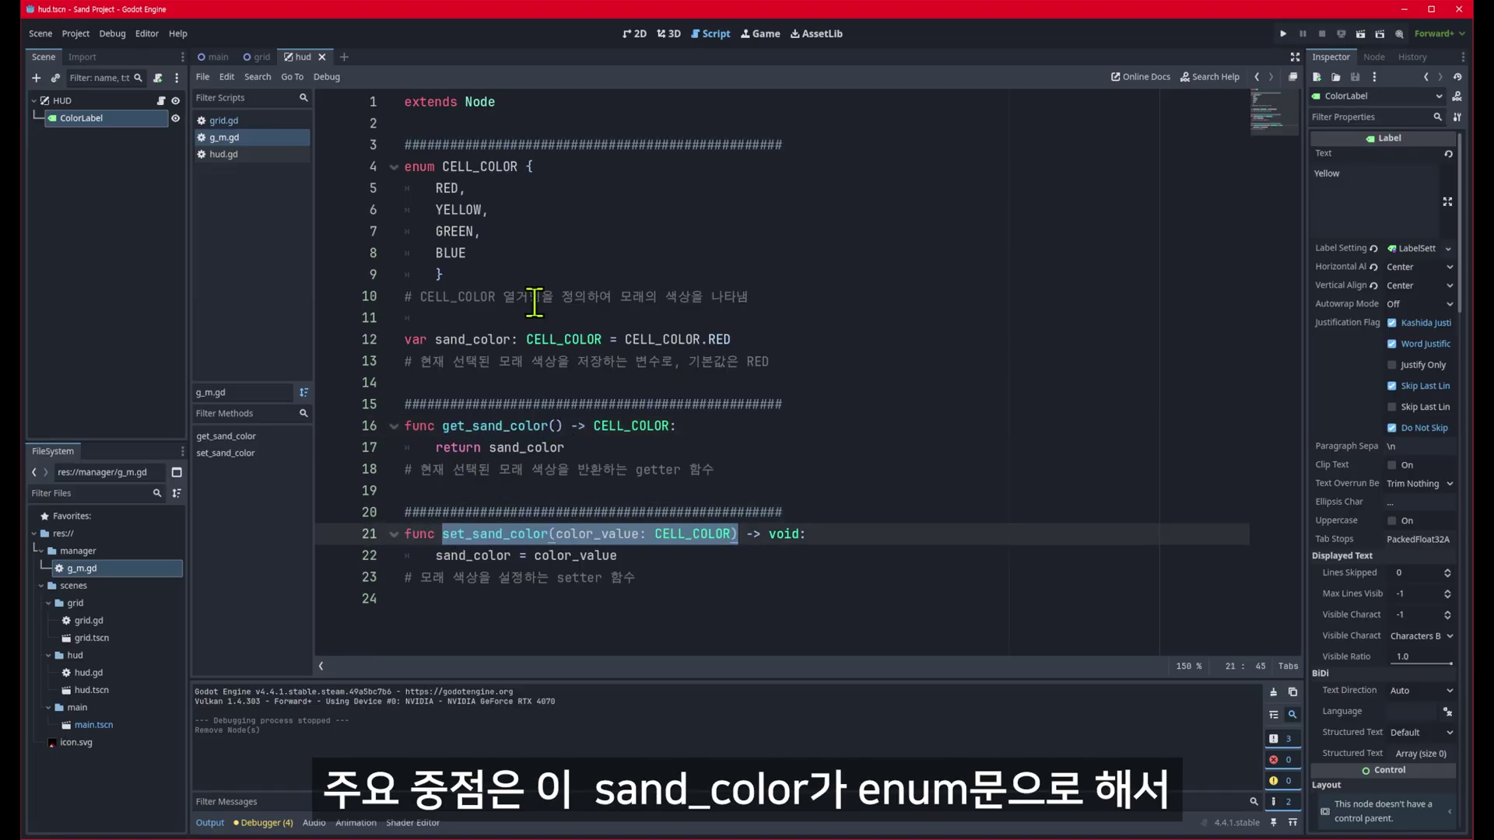
left_click_drag(435, 339, 510, 340)
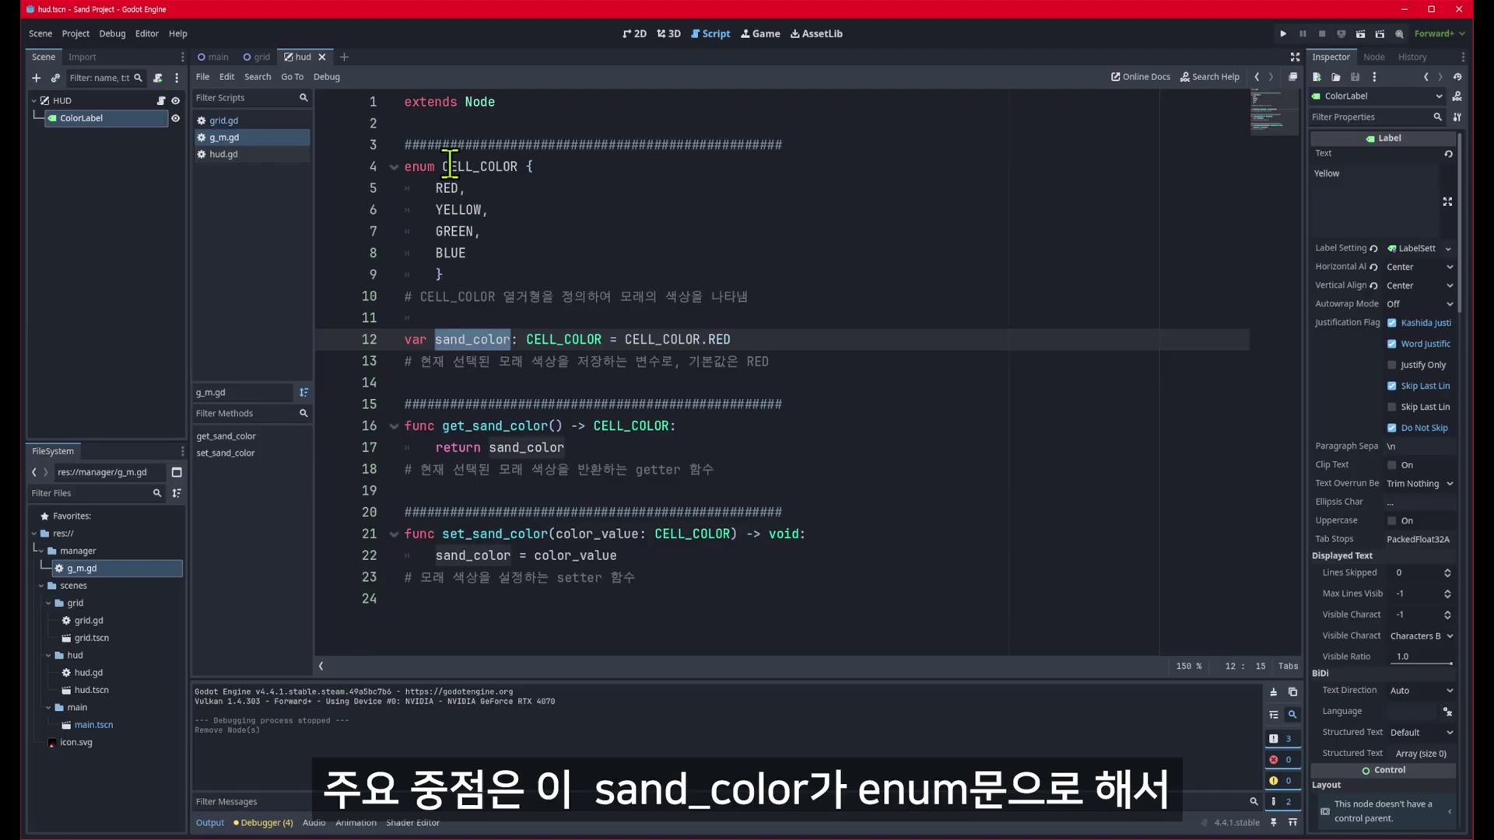
left_click_drag(450, 166, 451, 268)
left_click_drag(625, 339, 751, 340)
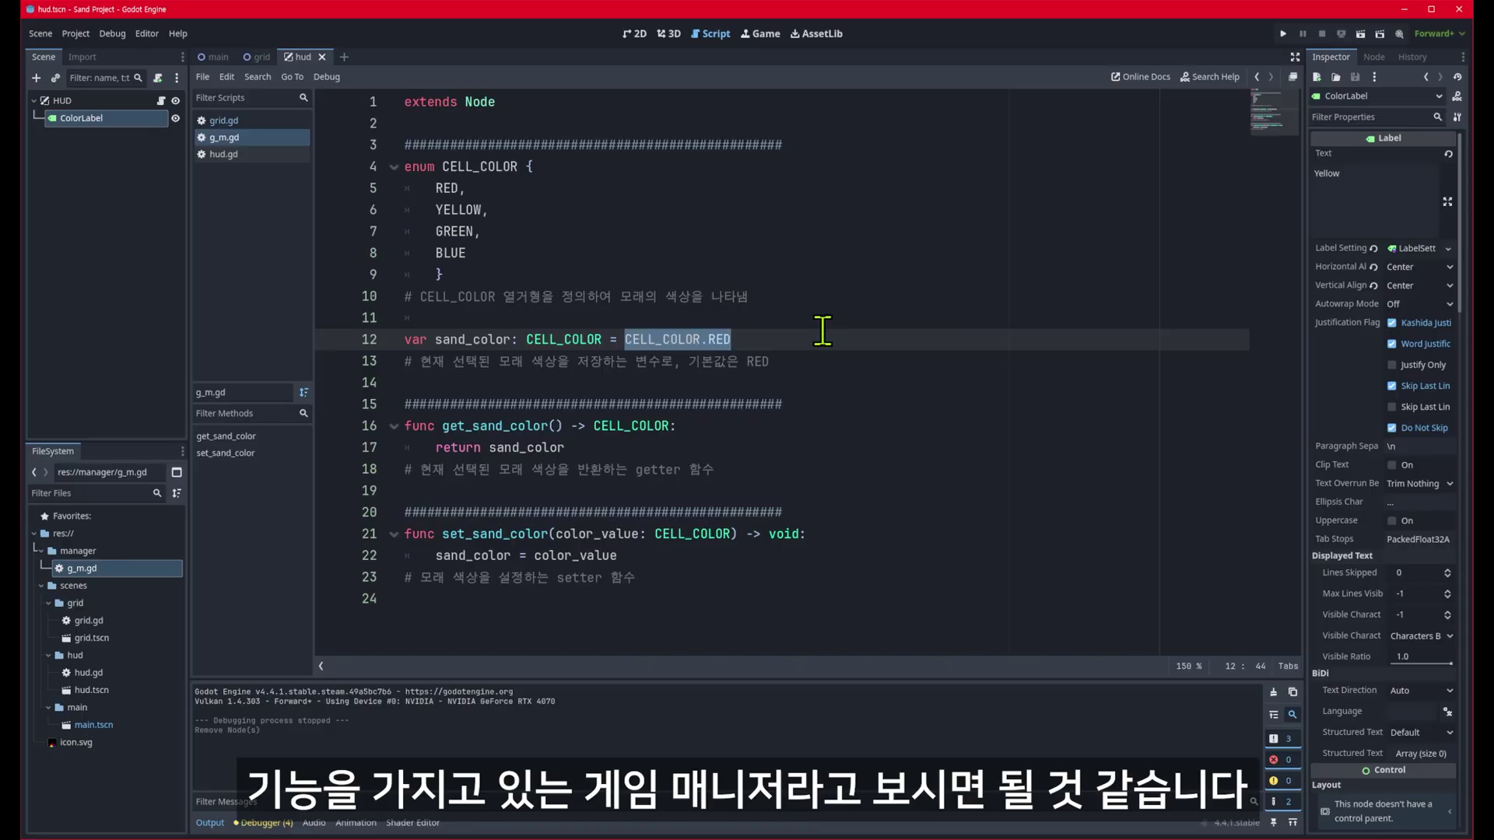
left_click(274, 155)
- Hide the output log and point out the ColorLabel lookup and GM.get_sand_color() call
left_click(210, 822)
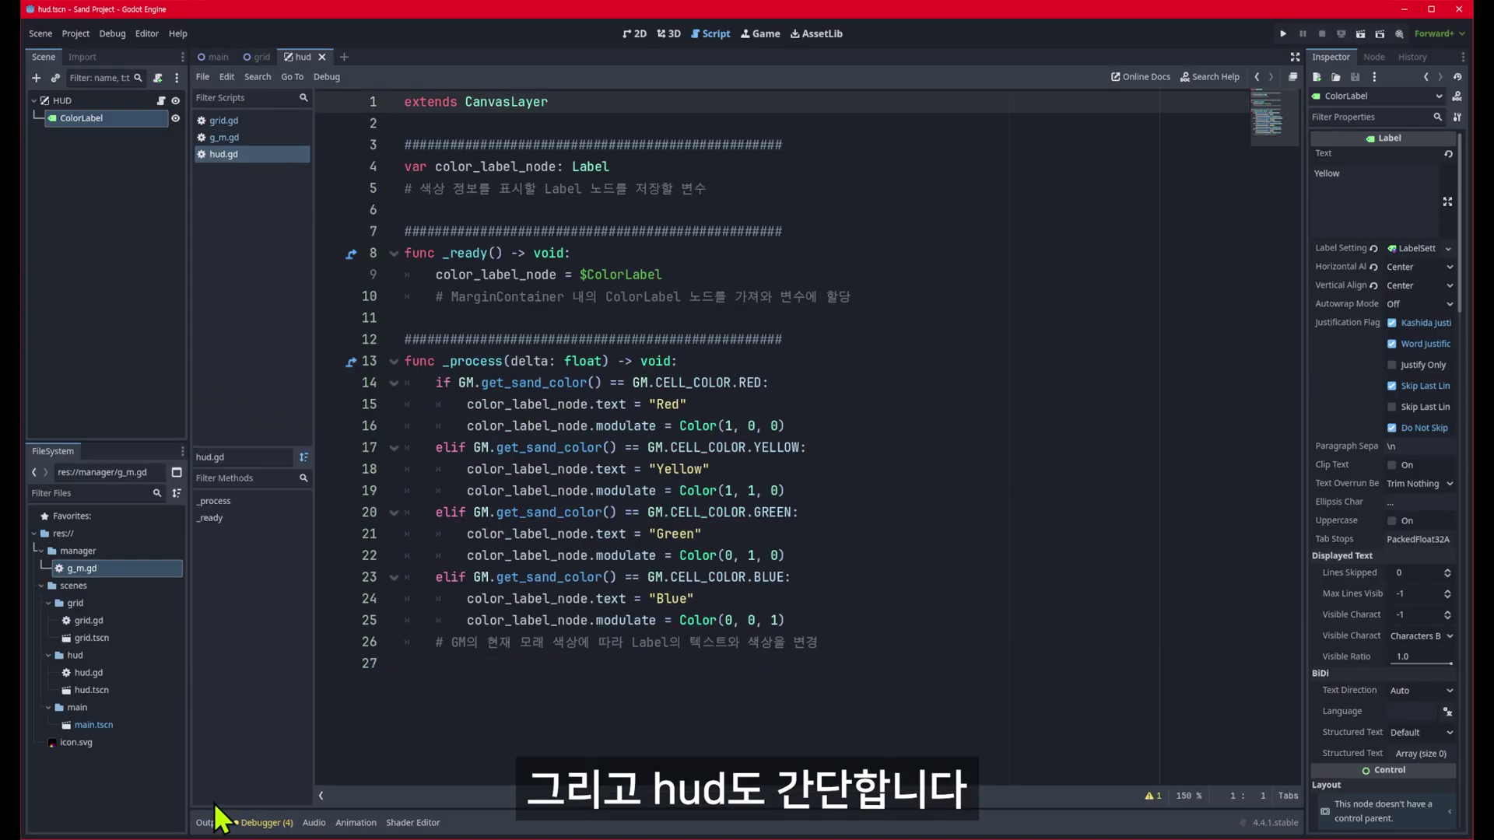
mouse_move(435, 166)
left_mouse_down()
mouse_move(569, 167)
mouse_move(551, 168)
left_mouse_up()
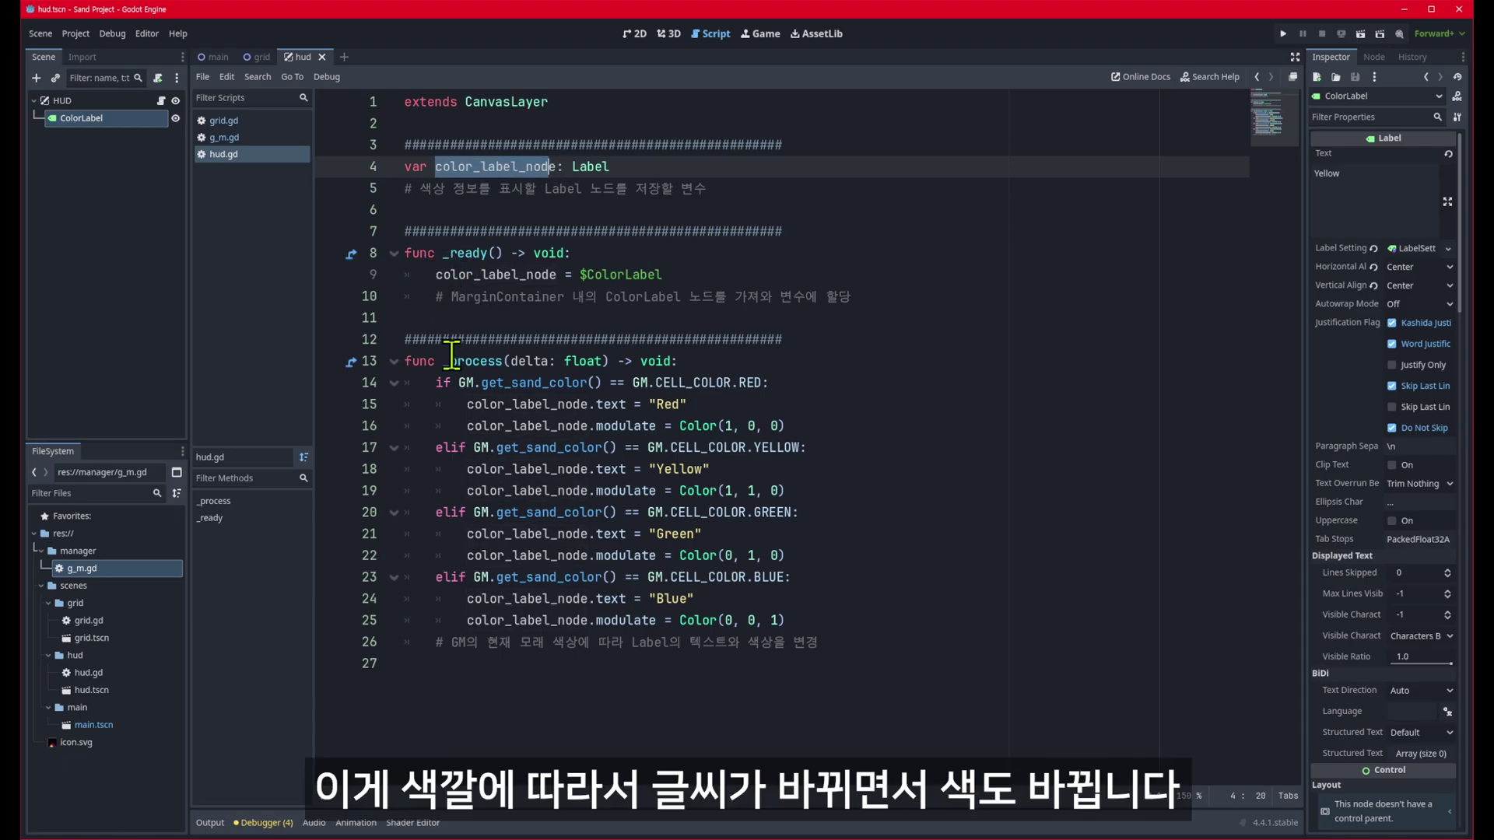
left_click_drag(471, 426, 785, 426)
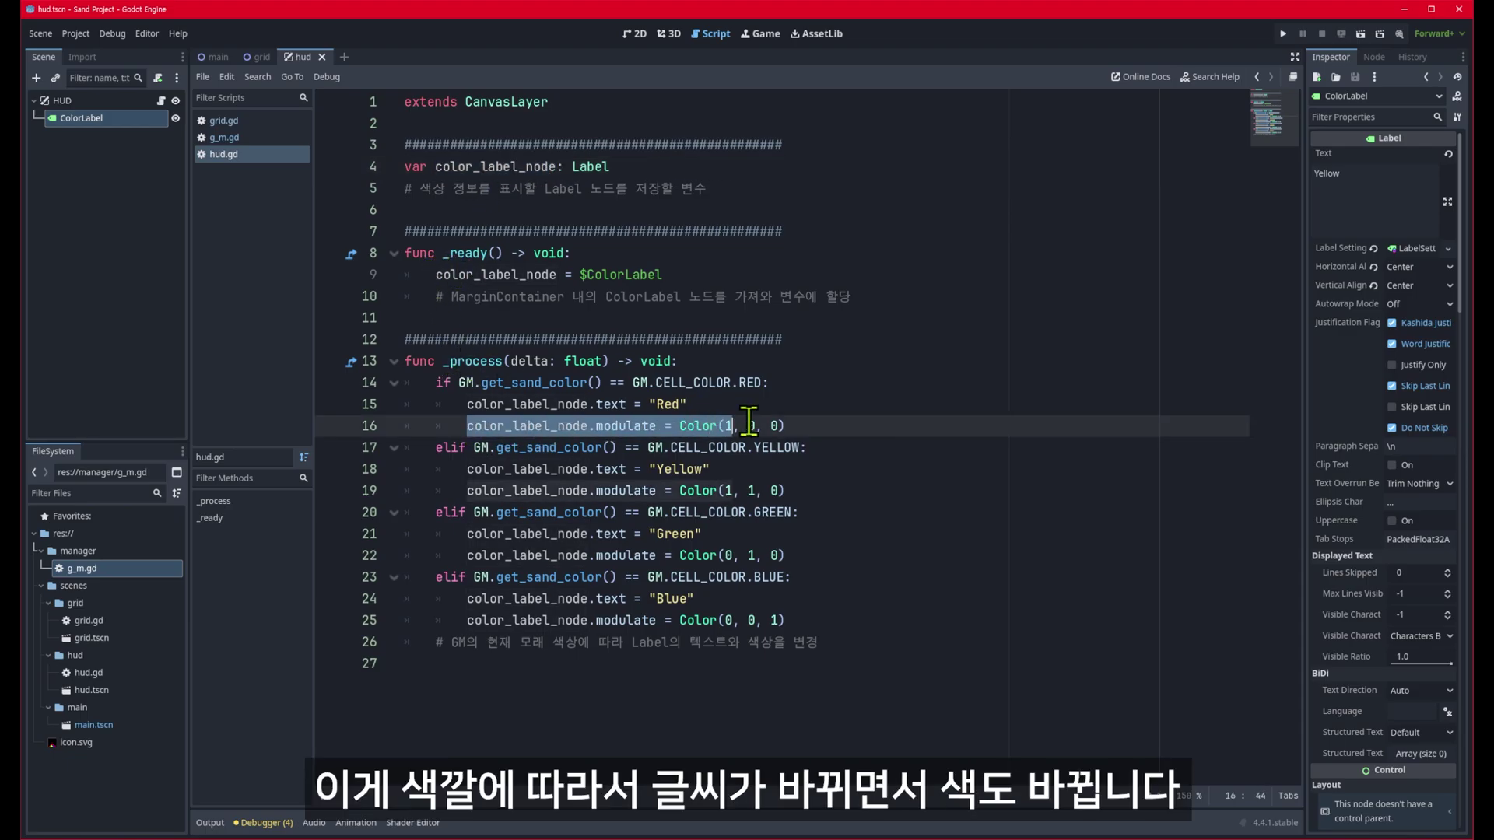
left_click_drag(436, 274, 651, 274)
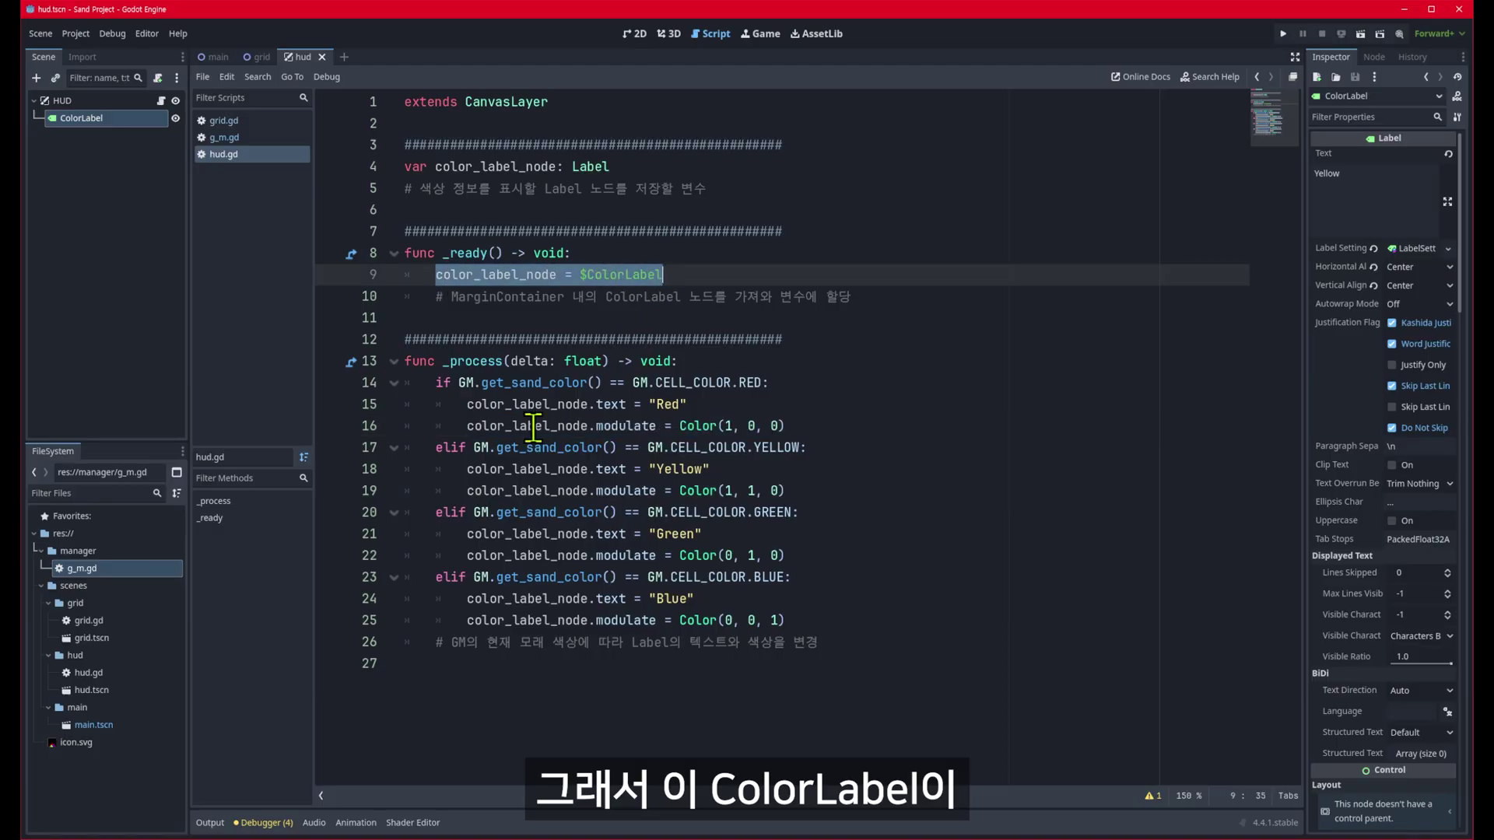
double_click(470, 382)
left_click_drag(471, 382, 769, 382)
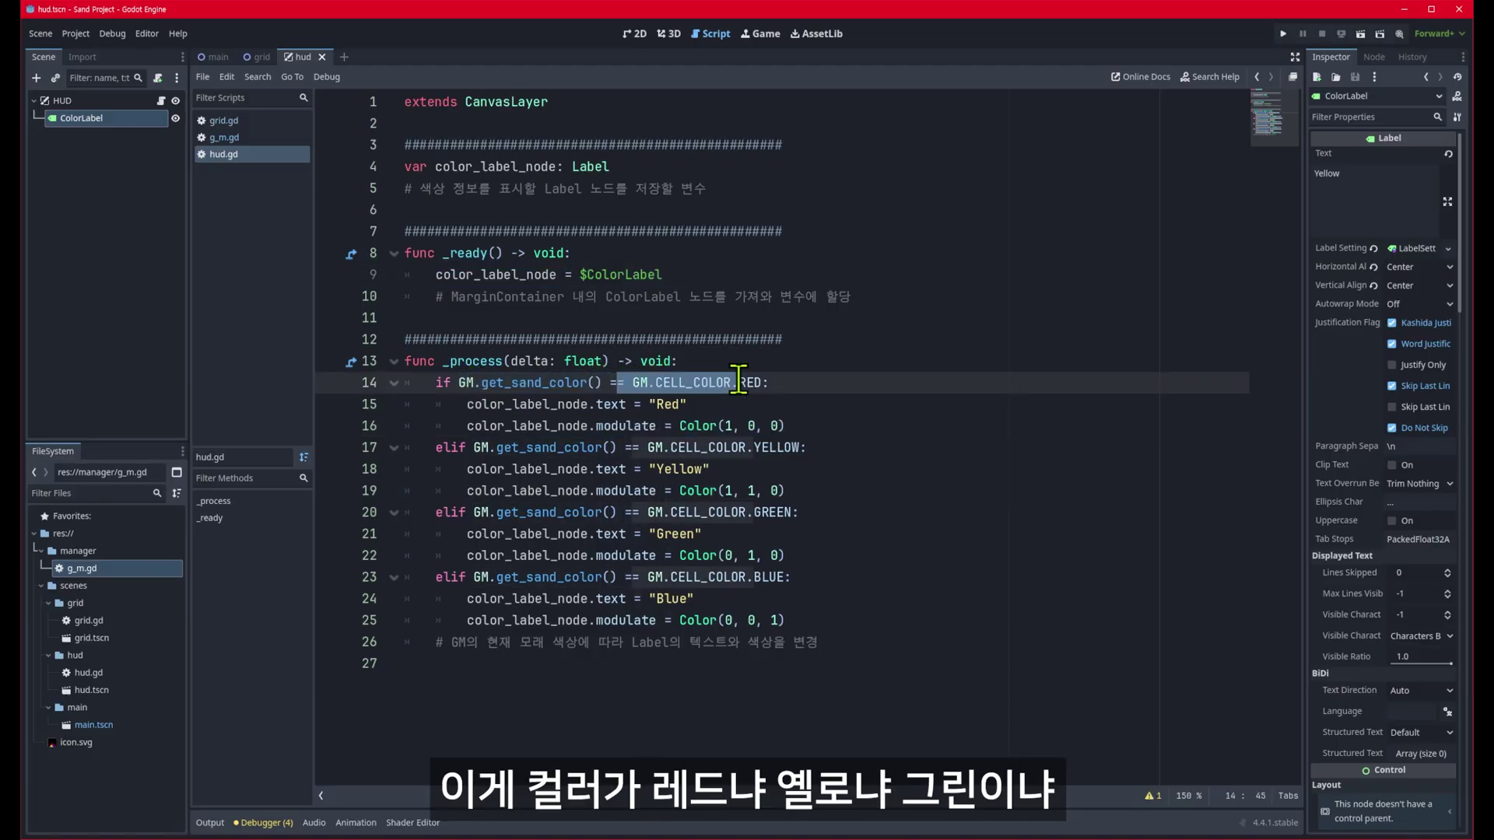
- Review the RED, YELLOW, GREEN and BLUE checks, then view the label in 2D
left_click_drag(770, 448, 817, 447)
left_click_drag(753, 512, 798, 512)
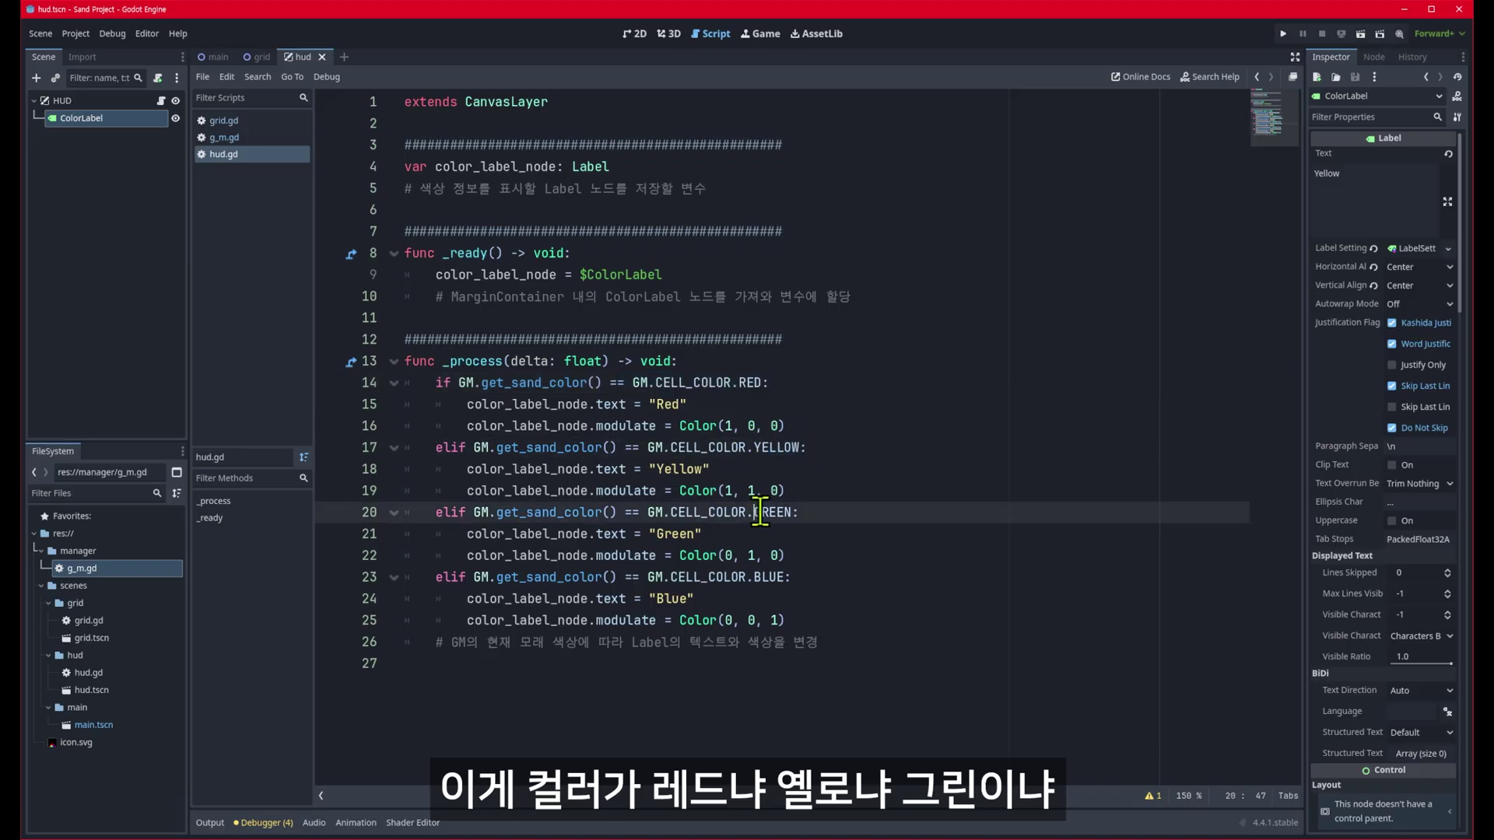
left_click_drag(753, 576, 791, 576)
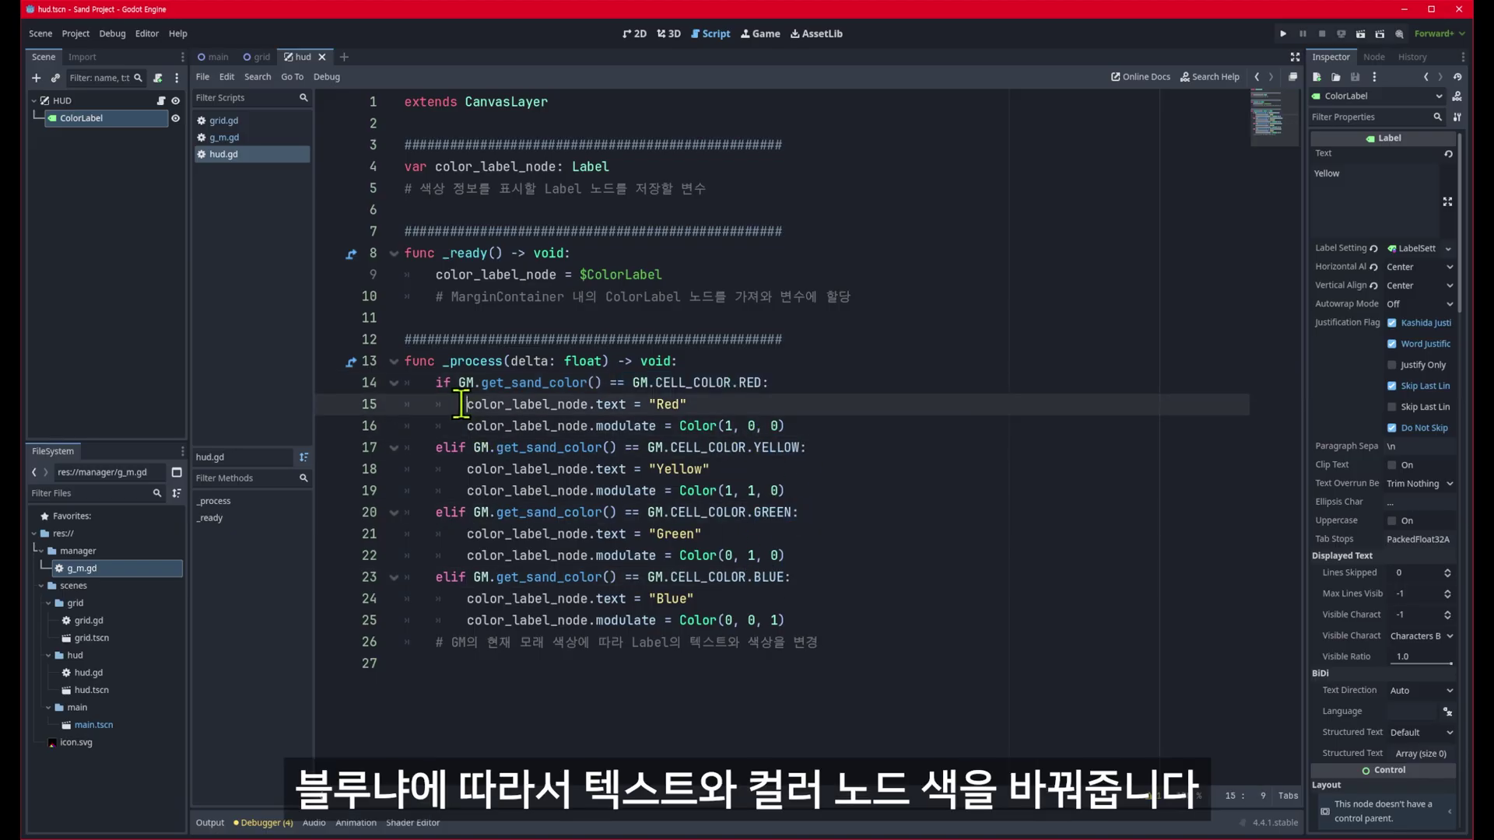
mouse_move(467, 404)
left_mouse_down()
mouse_move(687, 404)
mouse_move(786, 425)
left_mouse_up()
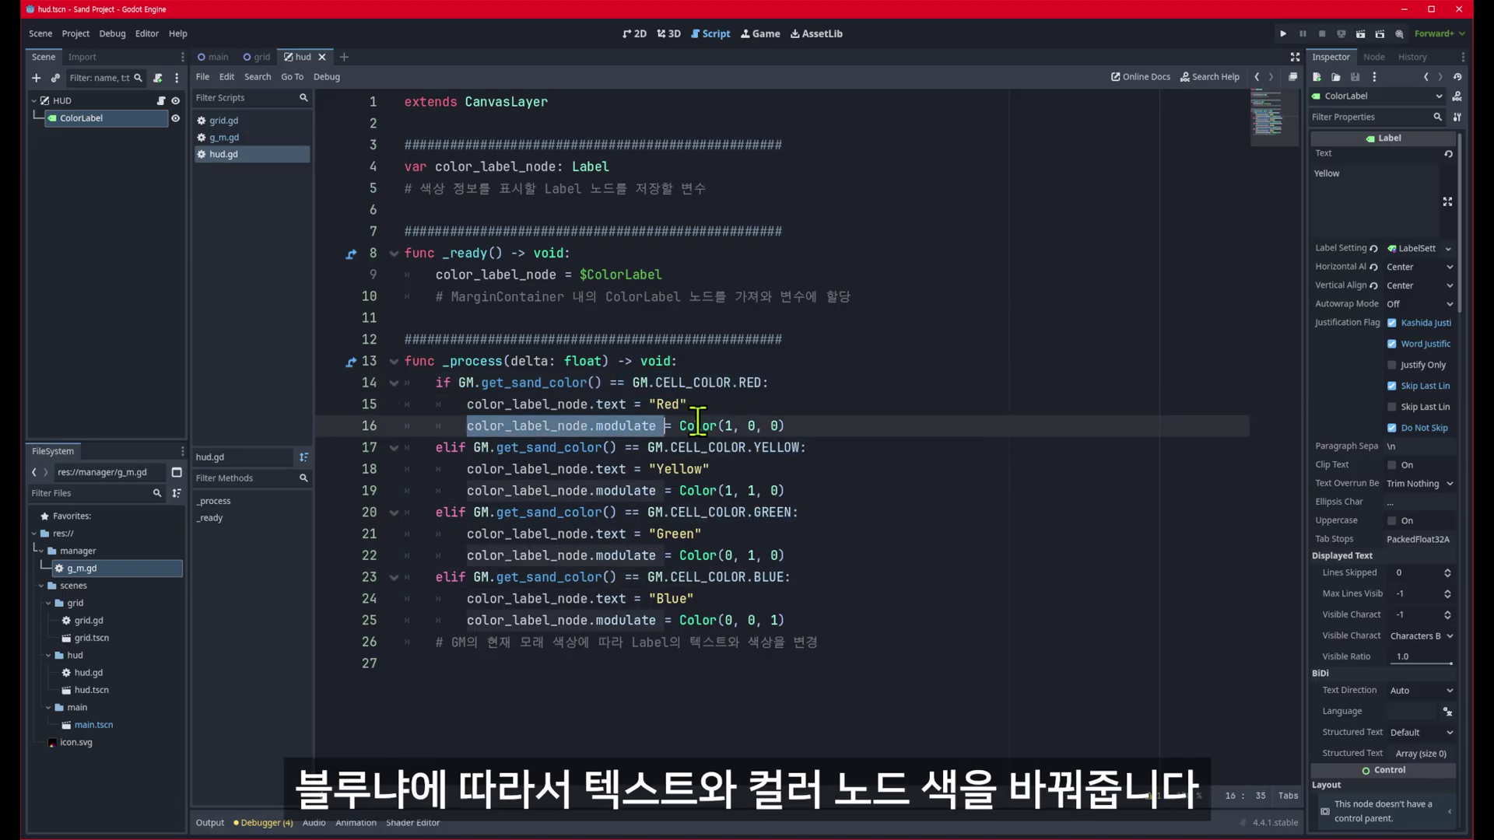
left_click(633, 39)
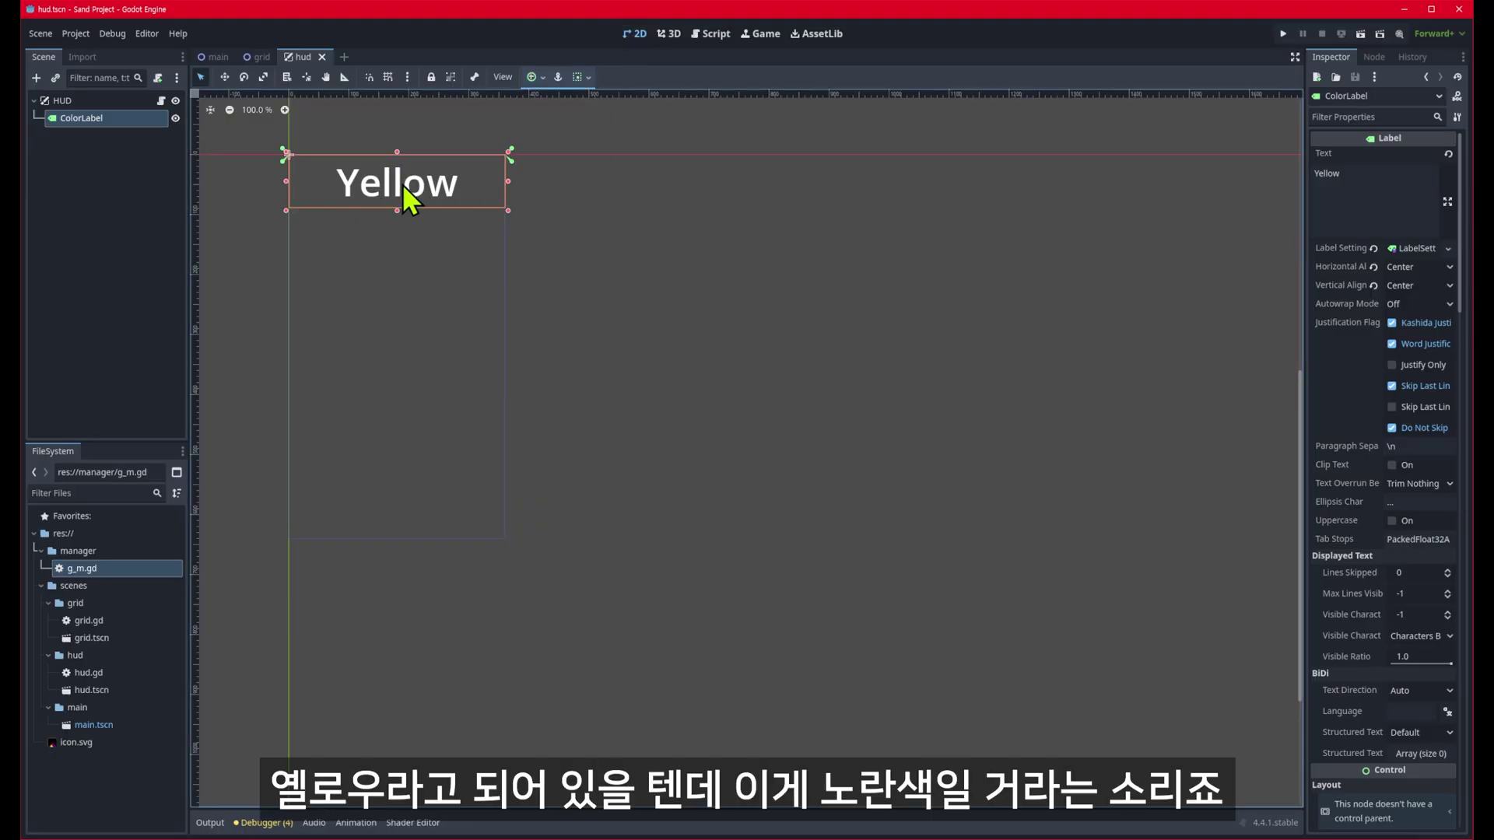
left_click(708, 35)
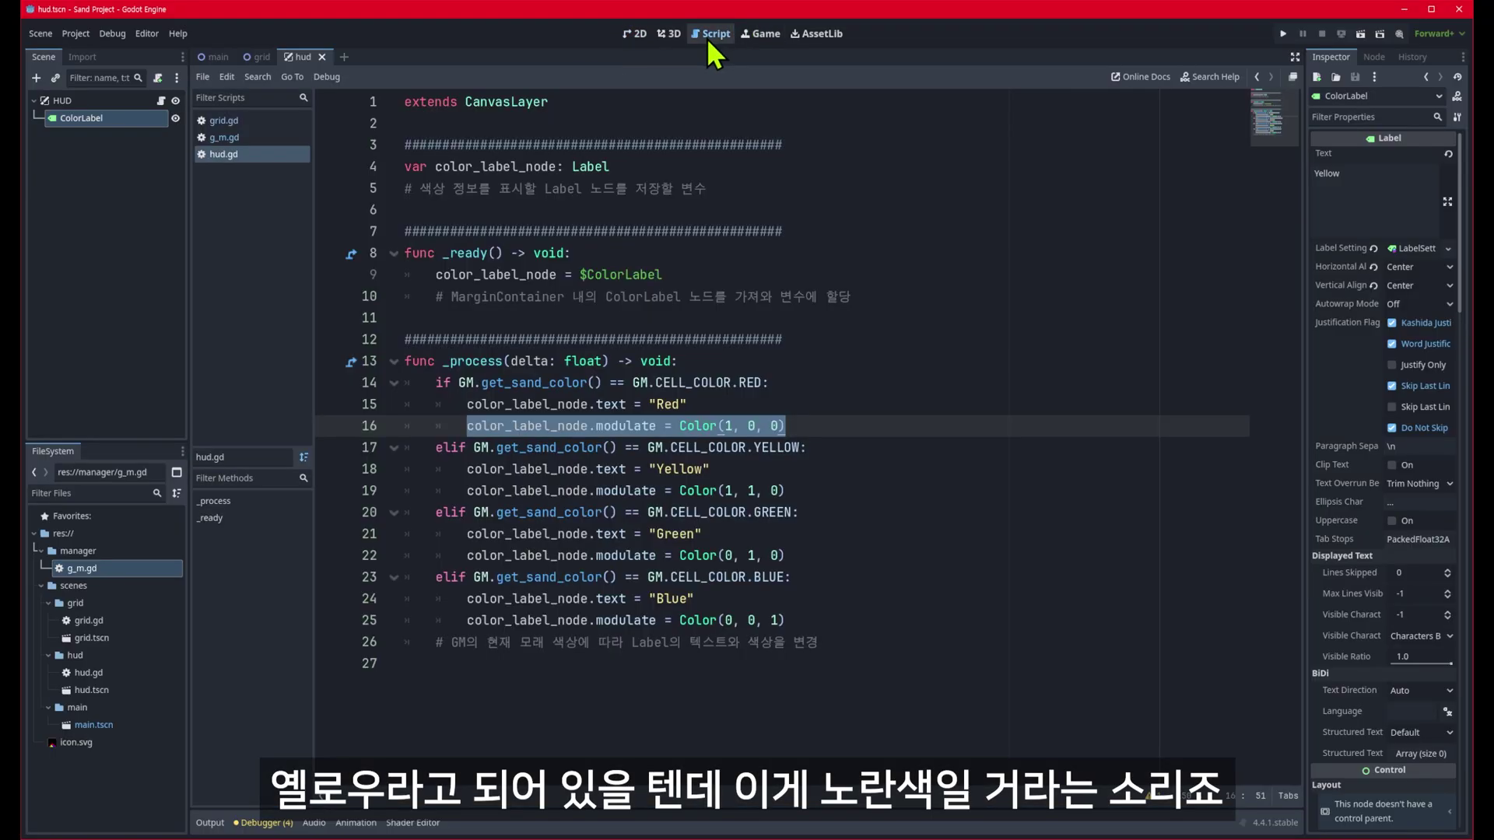
- Open grid.gd and review the CELL_TYPE enum entries EMPTY and SOLID
left_click(242, 120)
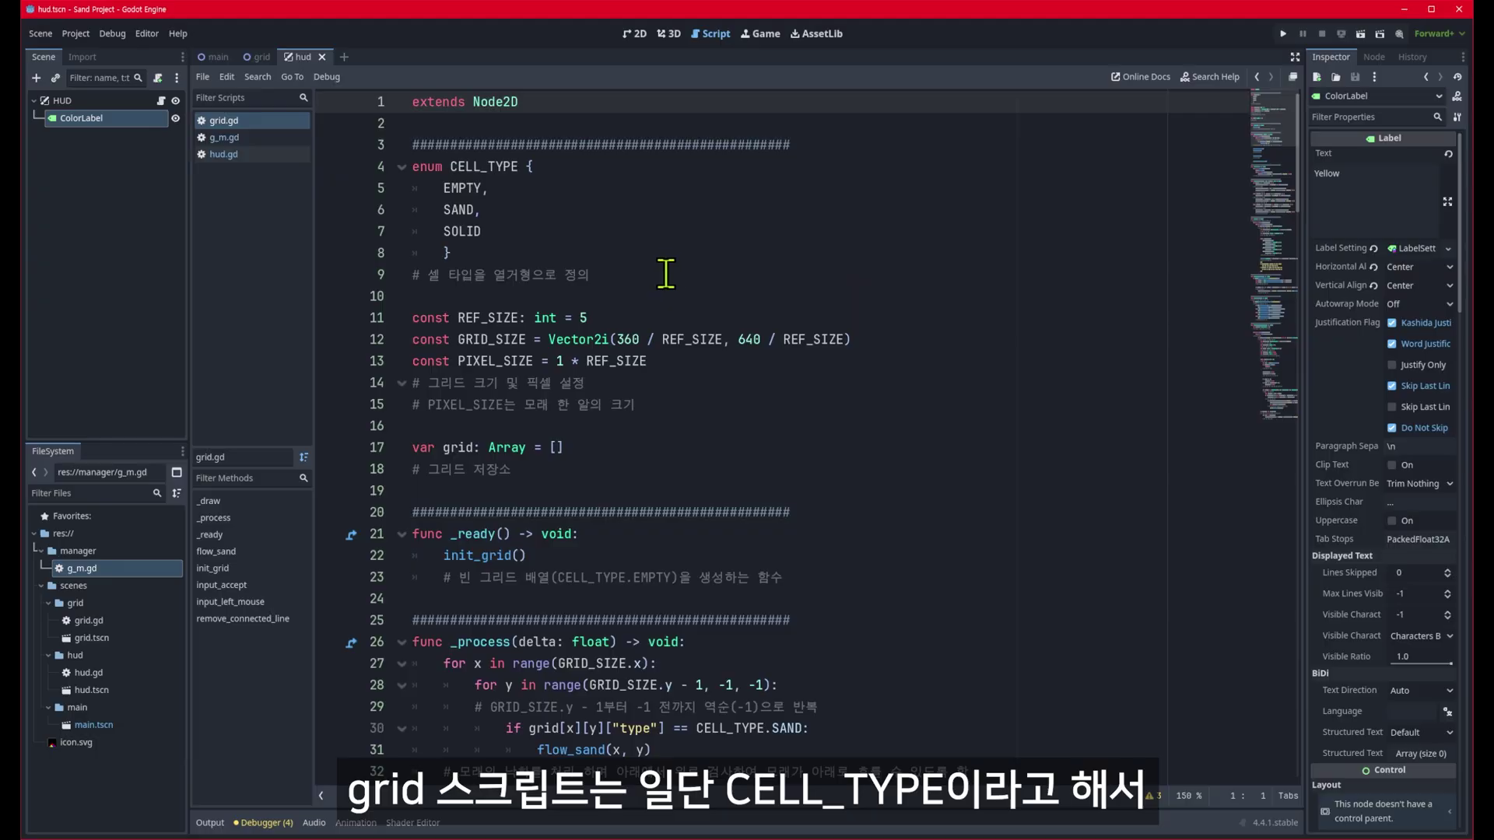
left_click_drag(450, 167, 476, 190)
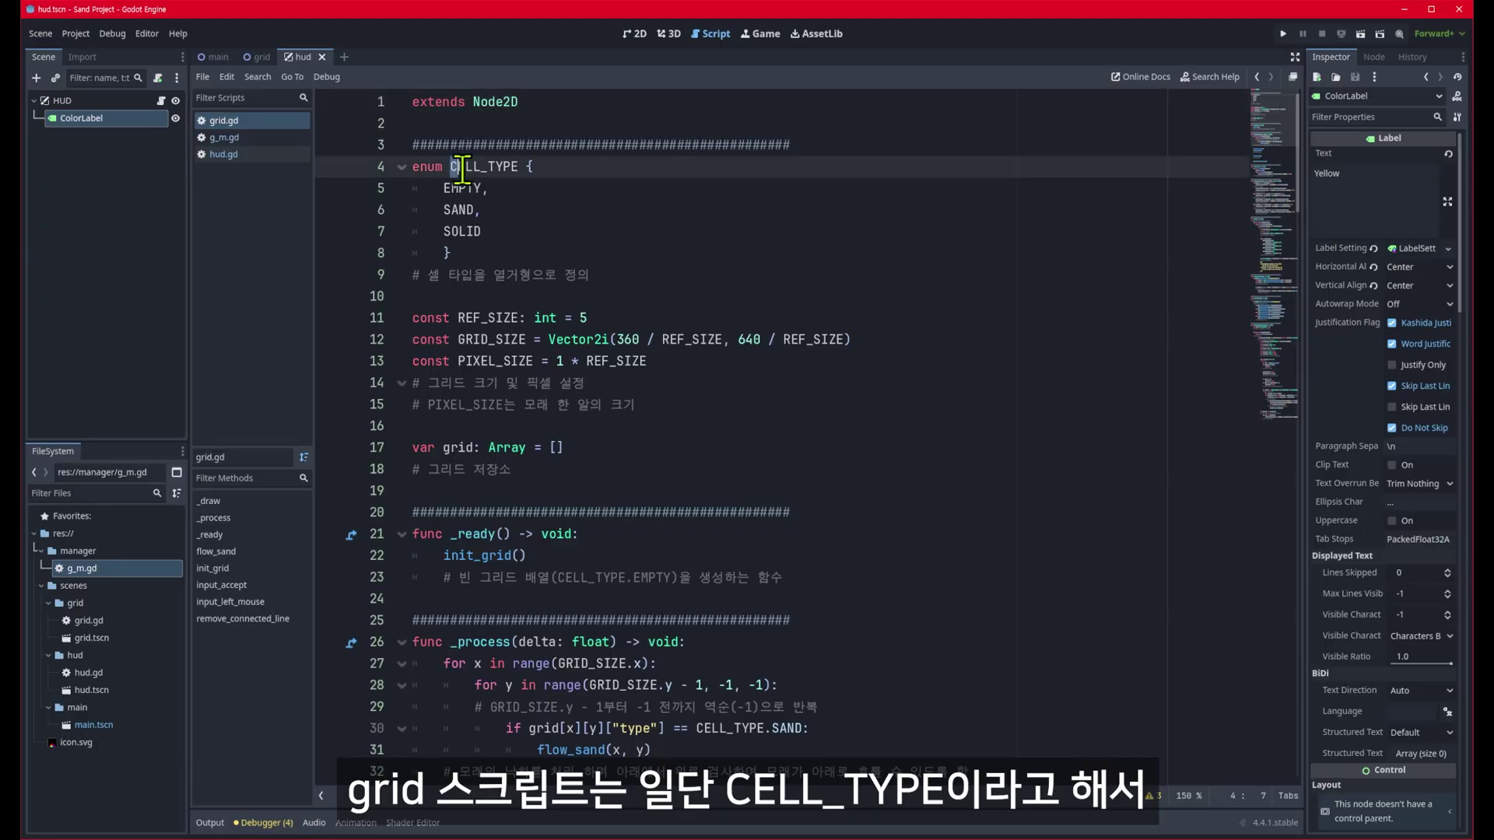
mouse_move(443, 188)
left_mouse_down()
mouse_move(471, 187)
mouse_move(482, 233)
mouse_move(340, 181)
left_mouse_up()
double_click(463, 209)
left_click(446, 231)
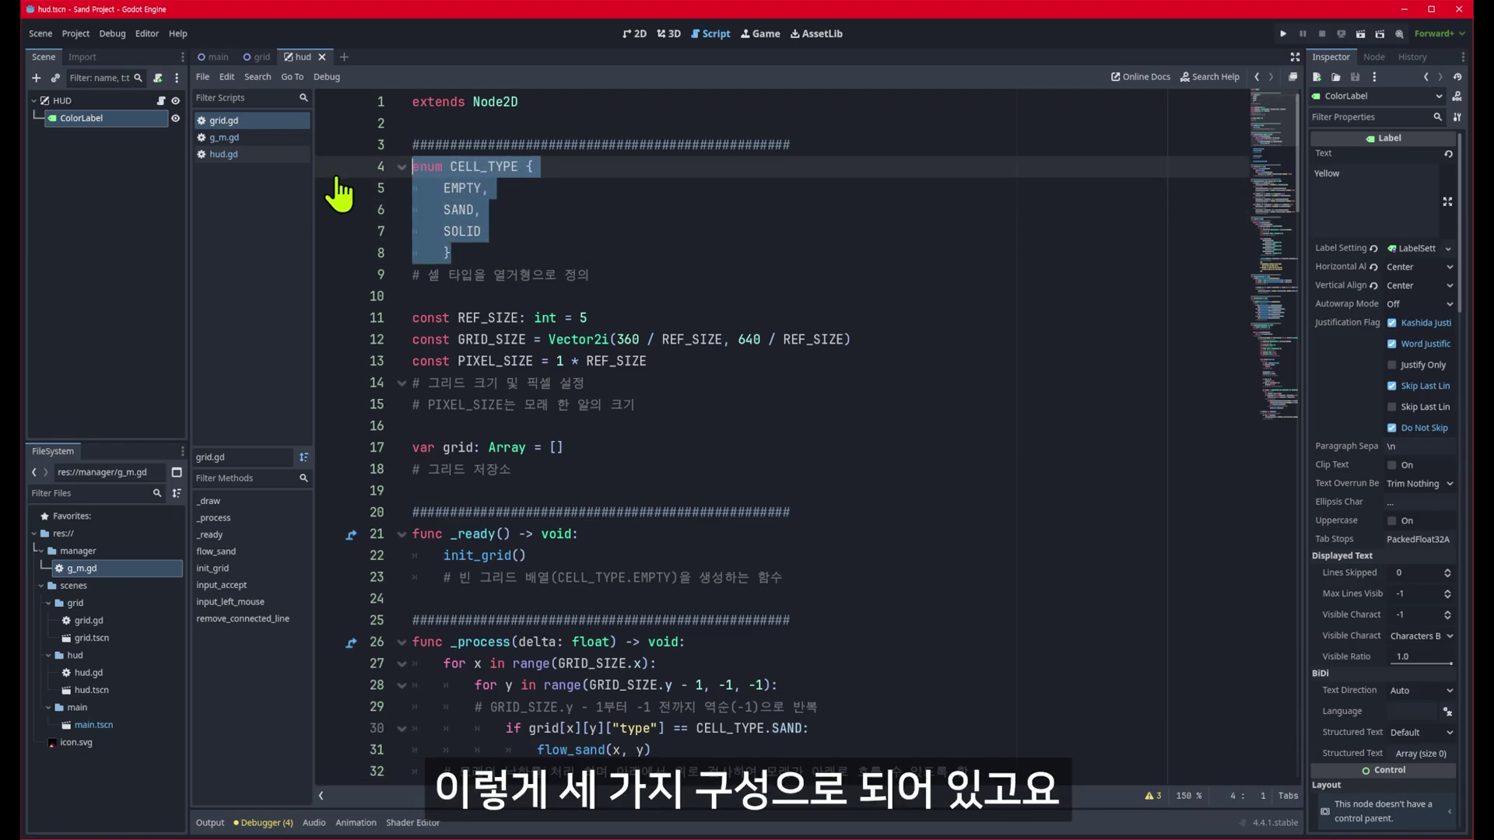
- Review the REF_SIZE and PIXEL_SIZE constants and place the cursor on REF_SIZE's value
double_click(477, 317)
mouse_move(477, 318)
left_mouse_down()
mouse_move(589, 361)
mouse_move(582, 339)
mouse_move(884, 339)
left_mouse_up()
left_click(693, 360)
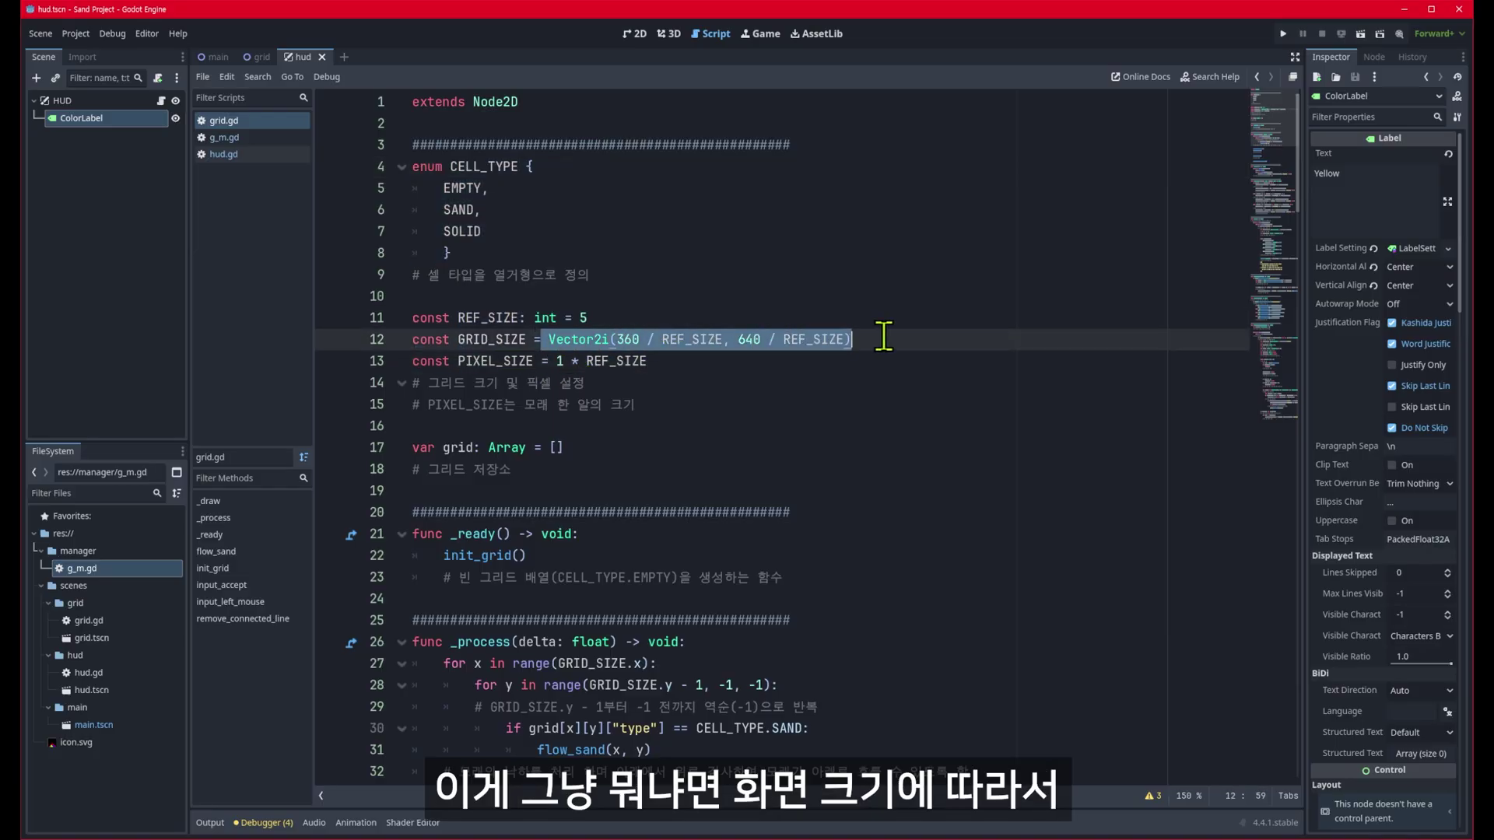
left_click_drag(459, 360, 572, 360)
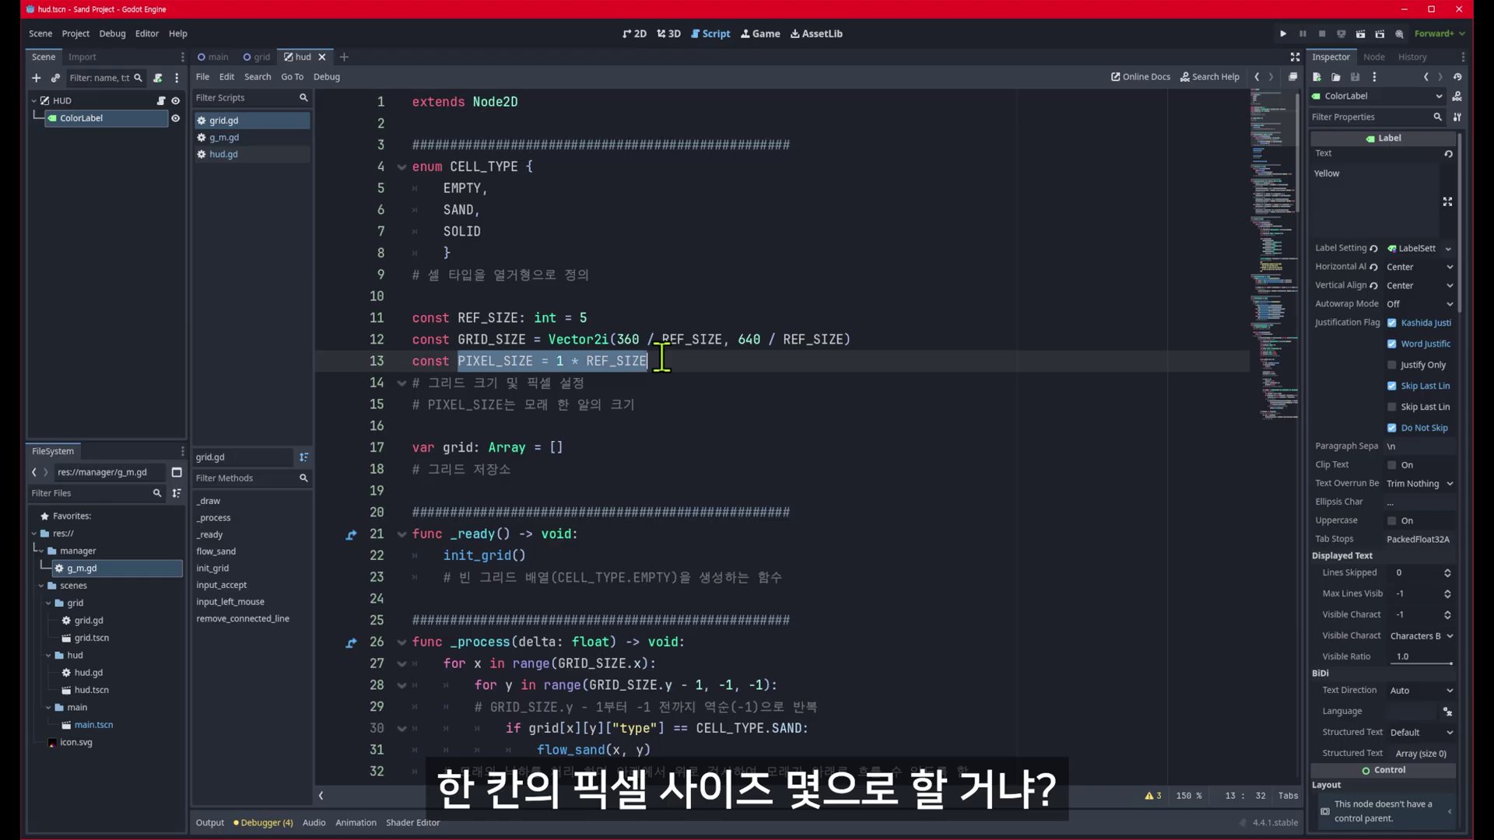
double_click(495, 318)
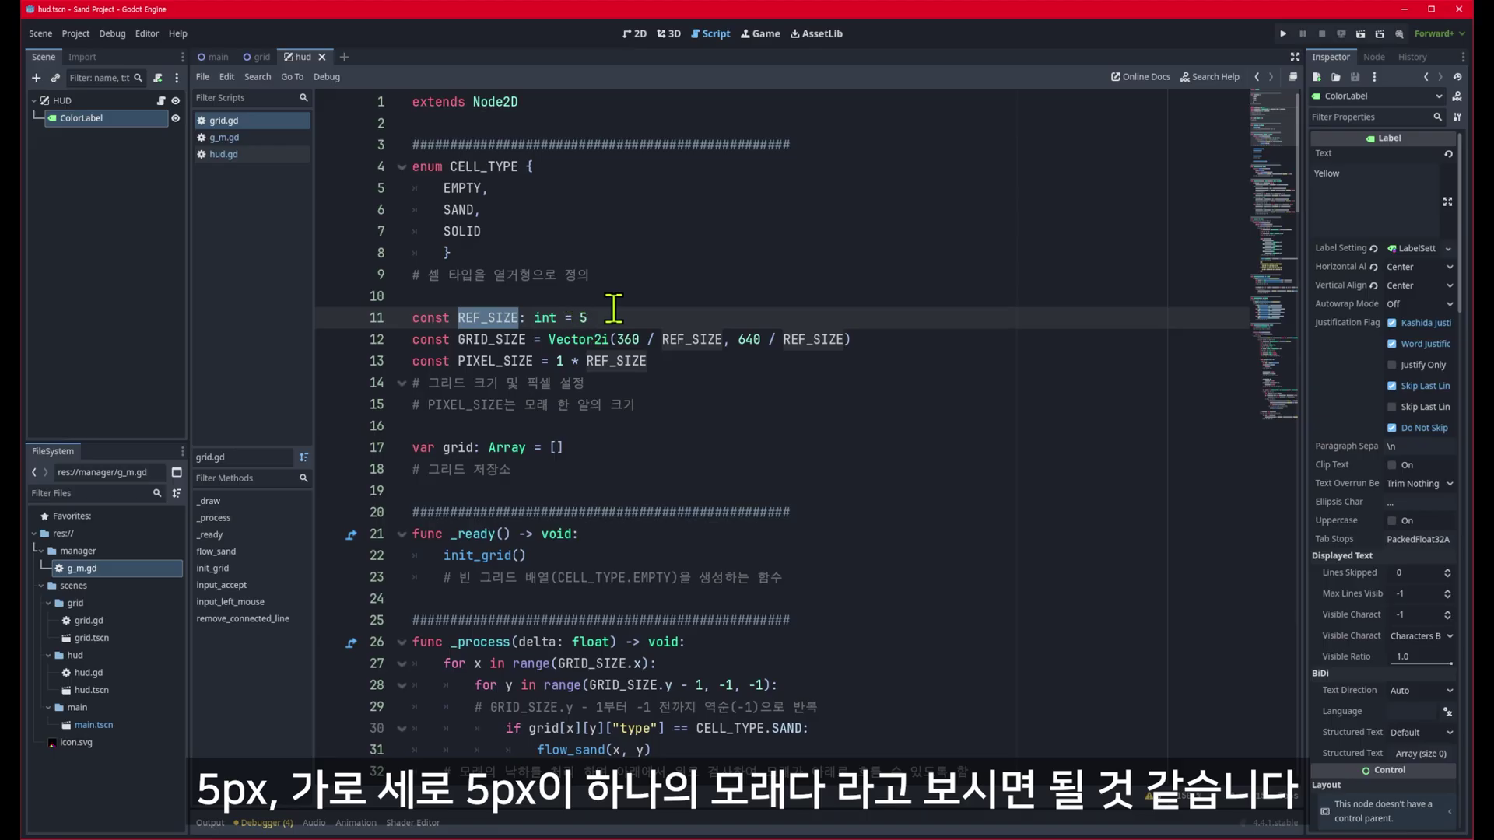
left_click(622, 317)
type("0")
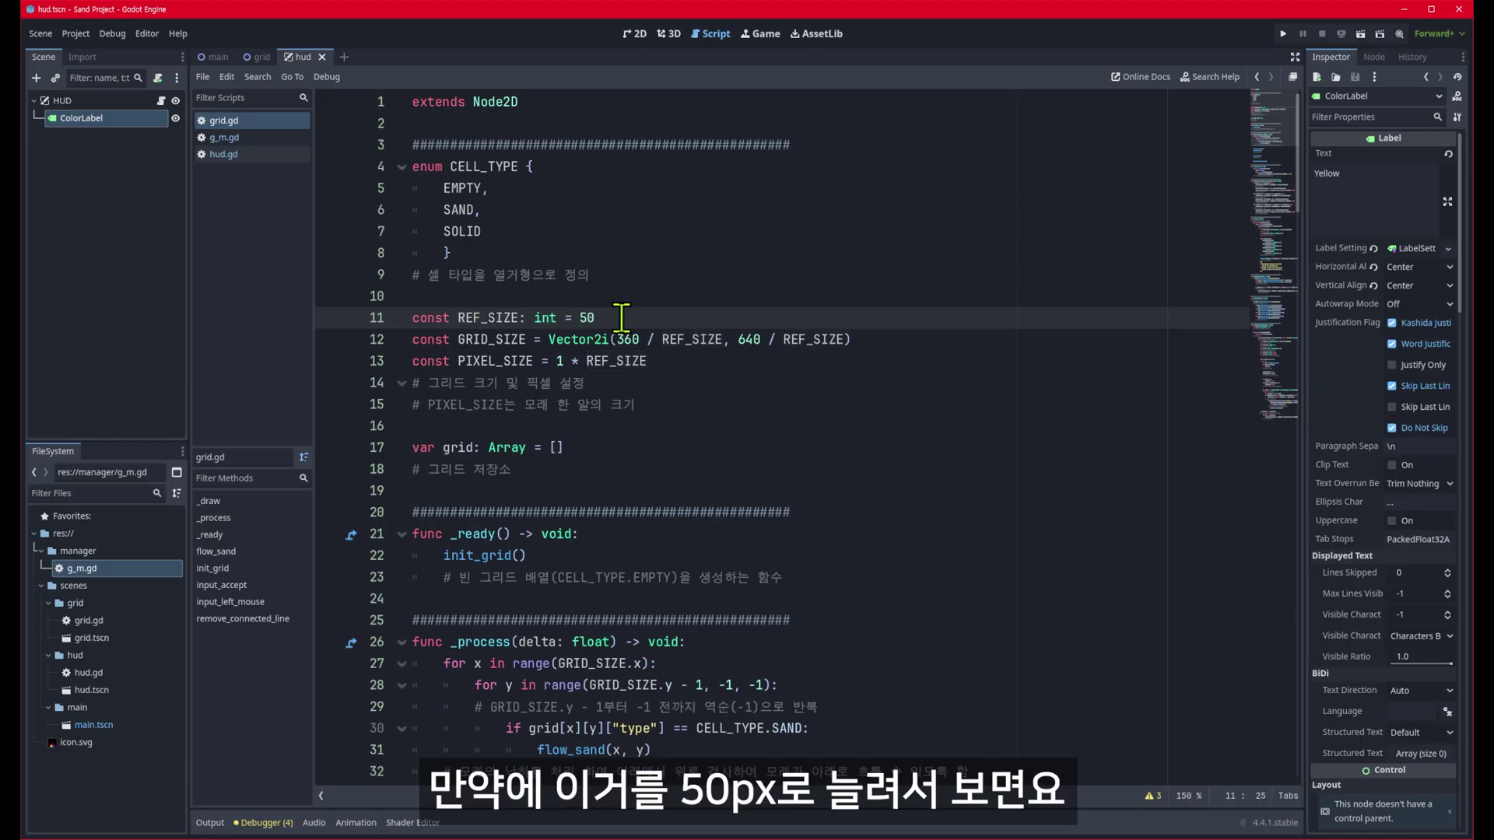
- Run the game and drop several columns of chunky 50-pixel sand, then close it
key("F5")
left_click(712, 245)
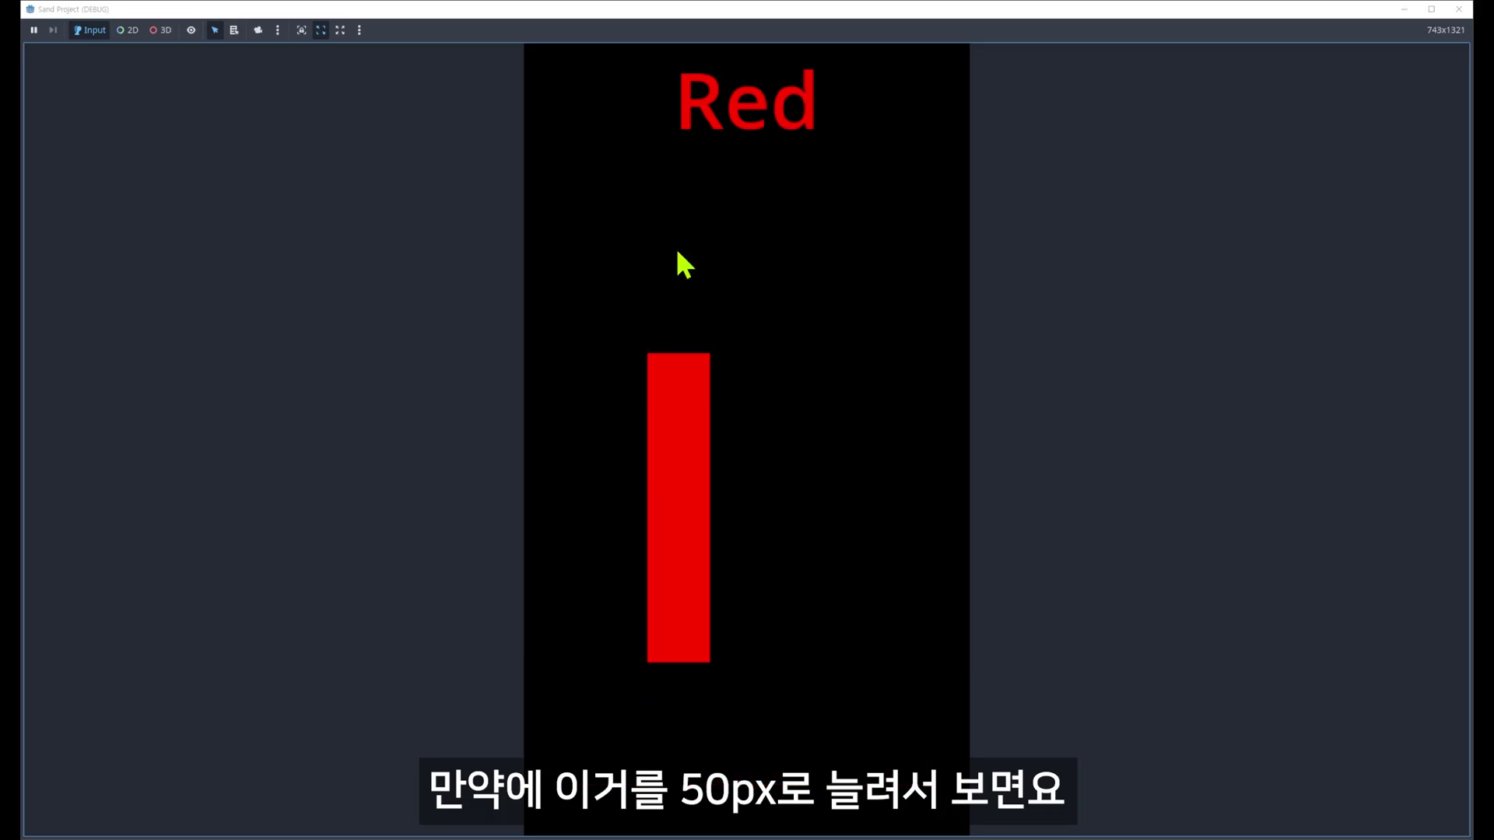
left_click(791, 244)
left_click(674, 282)
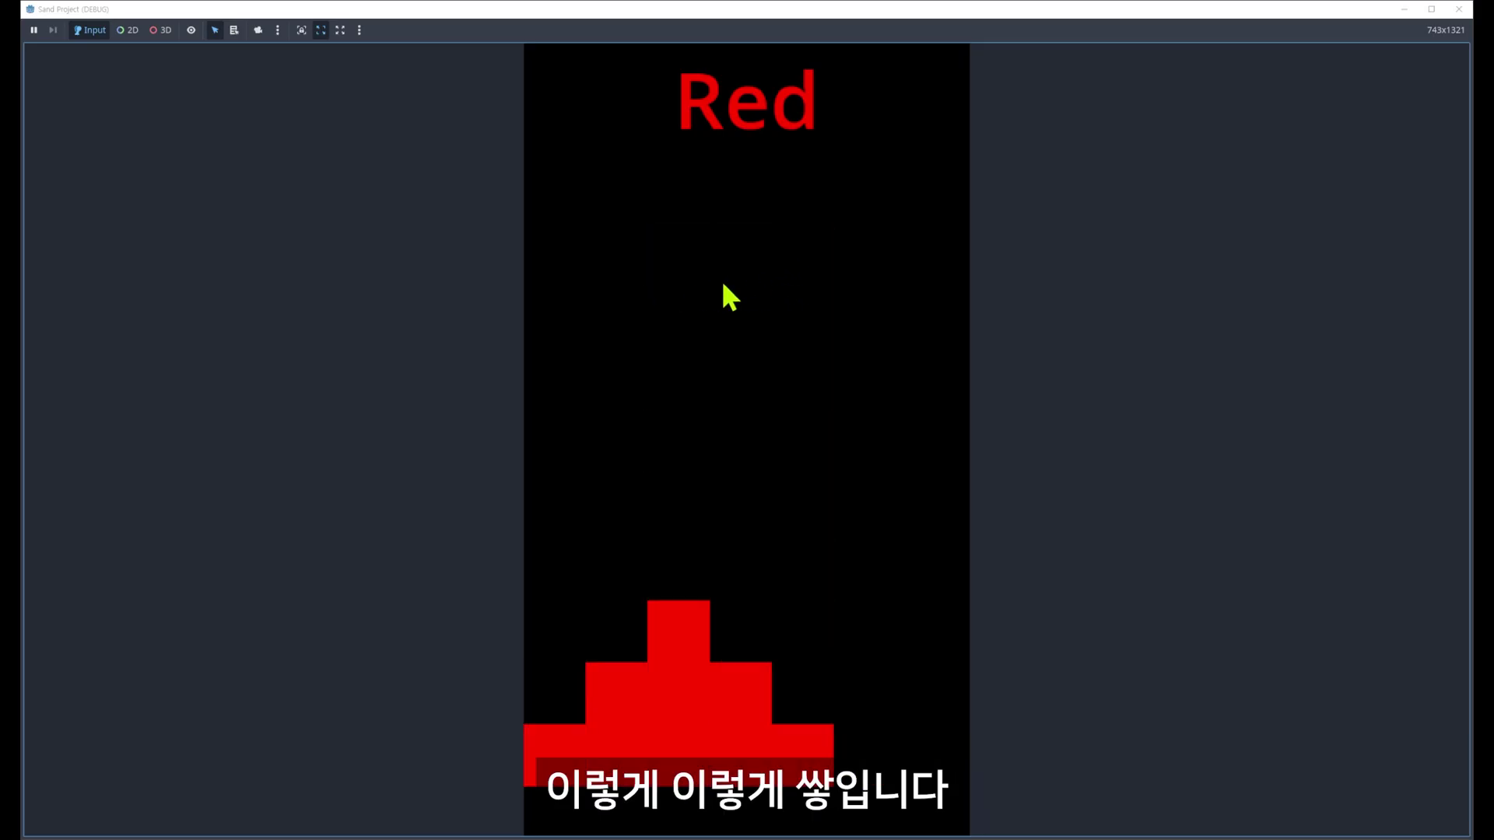
left_click(613, 272)
left_click(1458, 8)
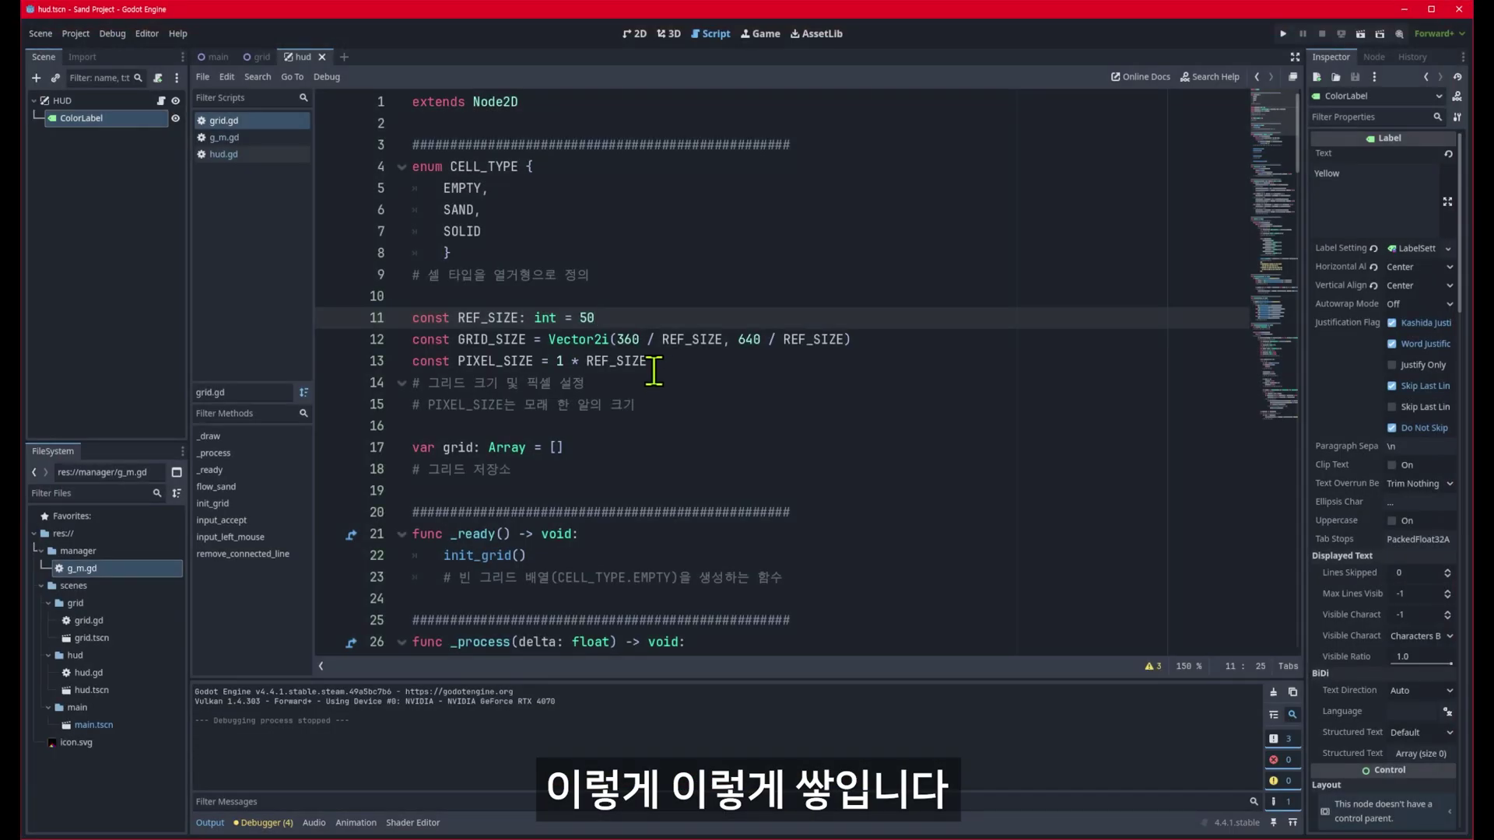
- With REF_SIZE back at 5, run again and draw a trail of fine red sand
key("F5")
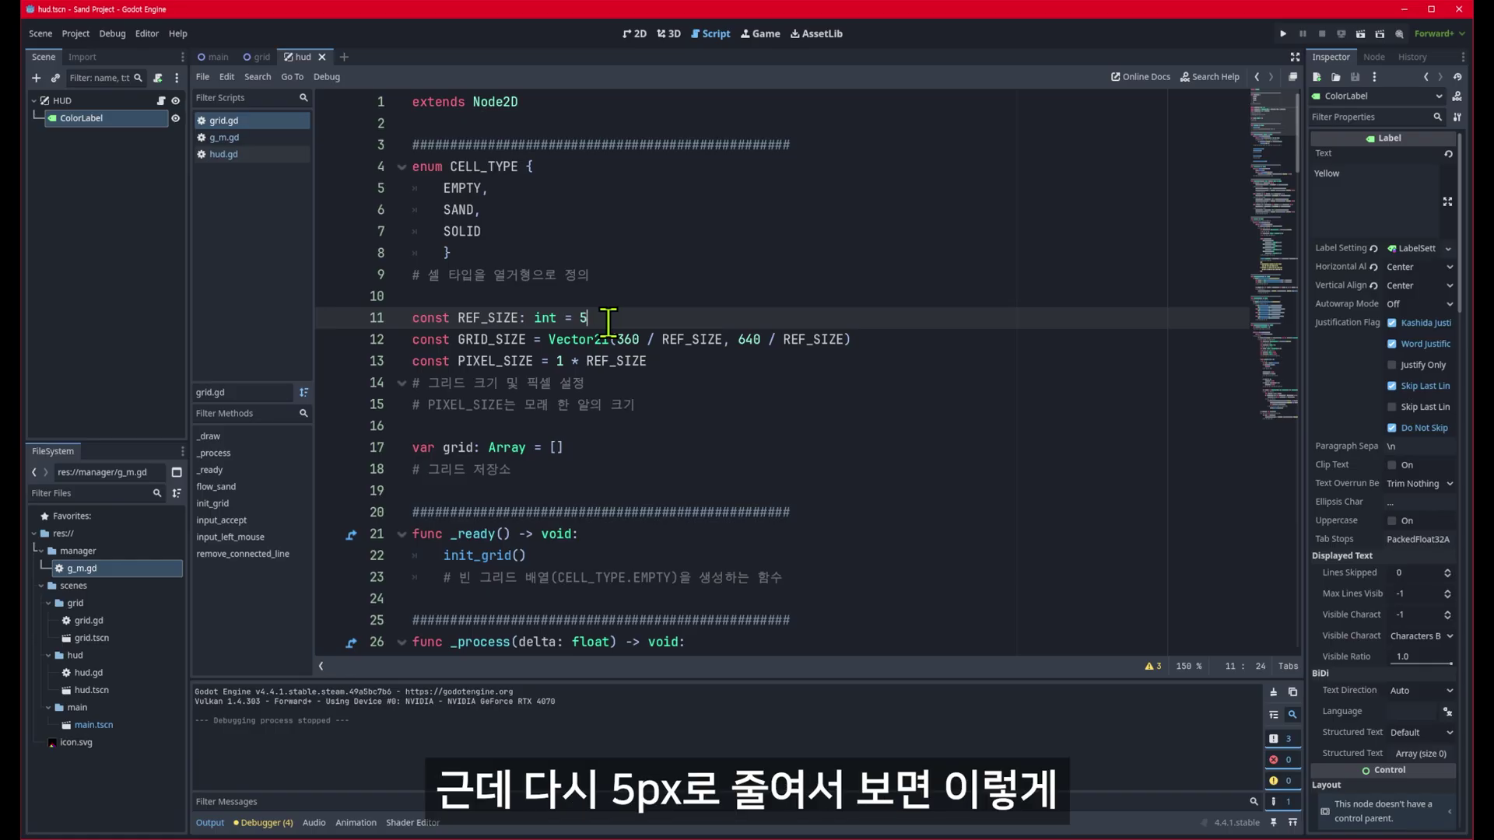
key("super+Up")
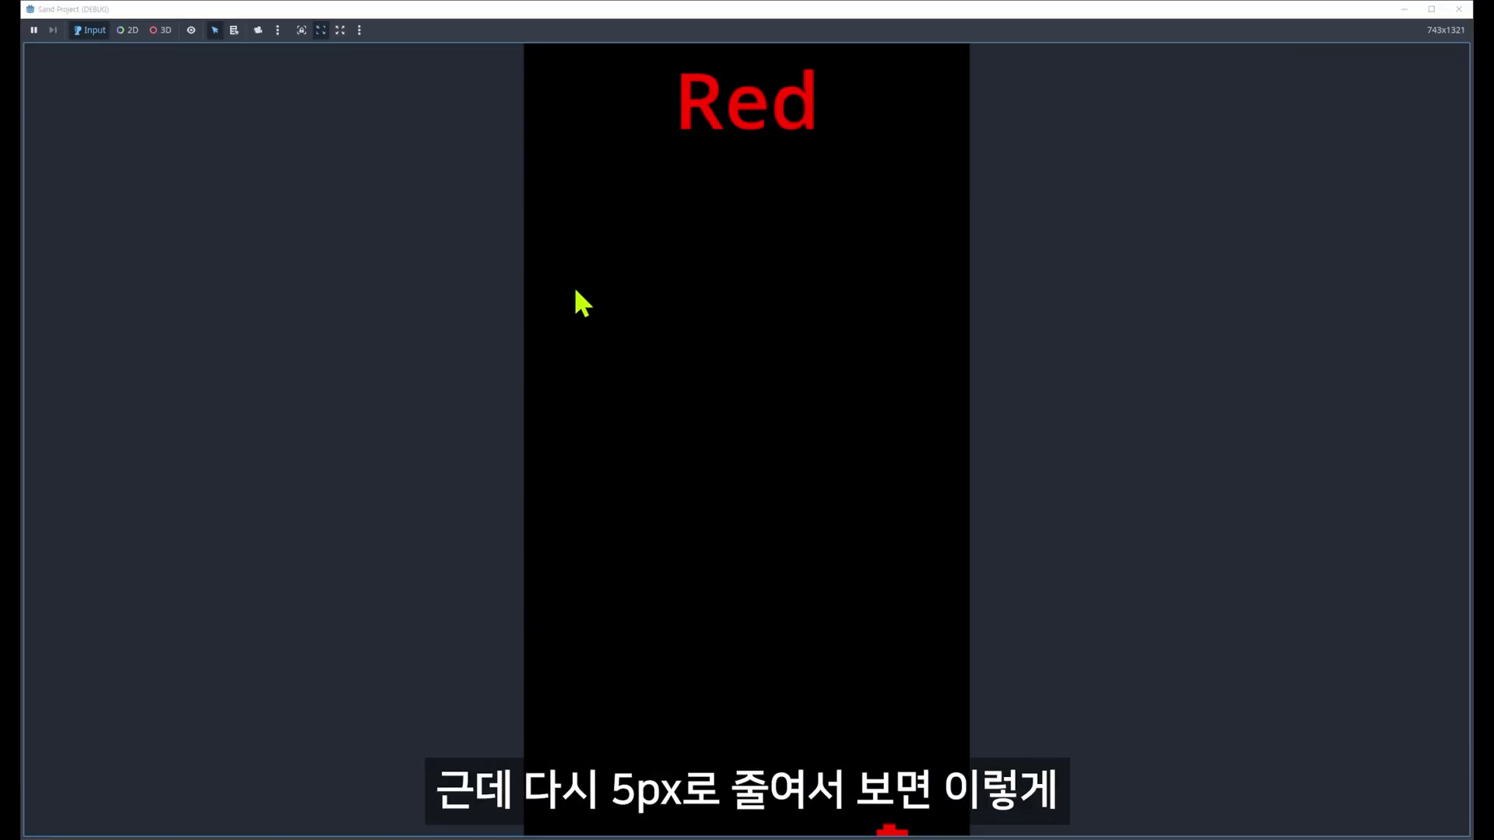
mouse_move(574, 300)
left_mouse_down()
mouse_move(824, 292)
mouse_move(706, 332)
left_mouse_up()
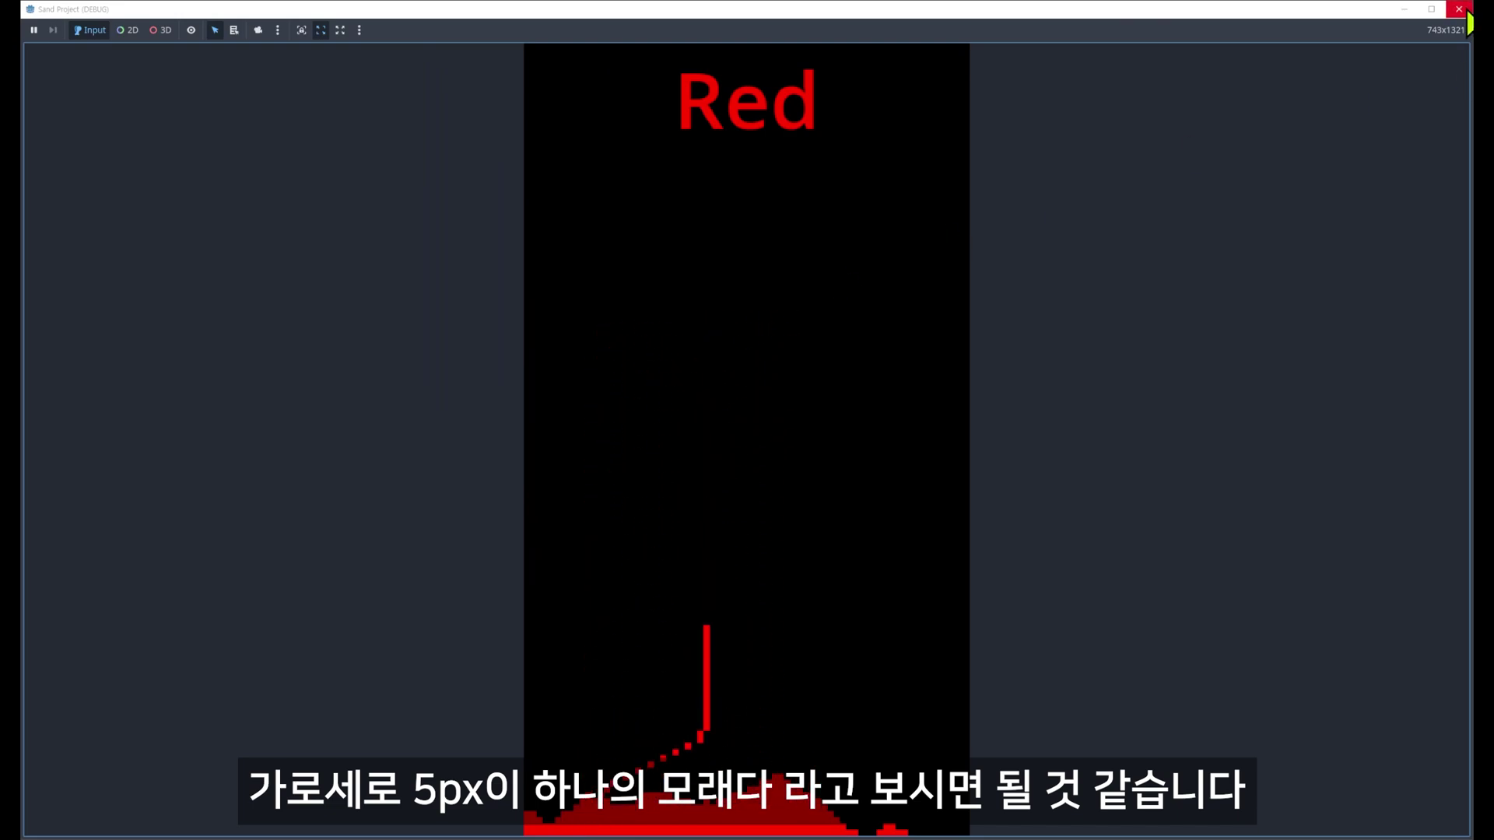
key("F8")
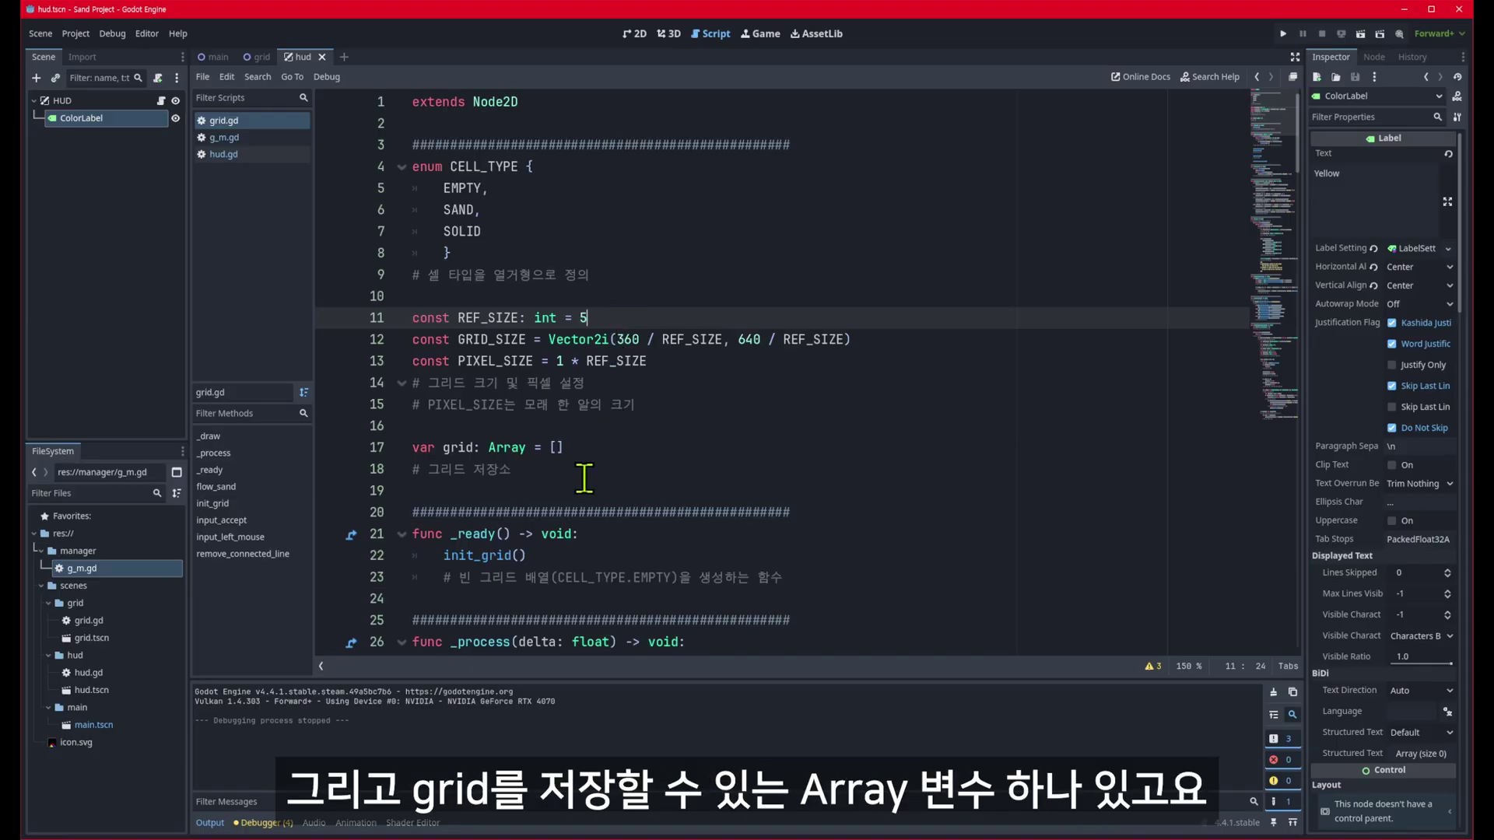
left_click_drag(444, 448, 666, 445)
scroll(665, 444, "down", 3)
left_click_drag(452, 341, 551, 359)
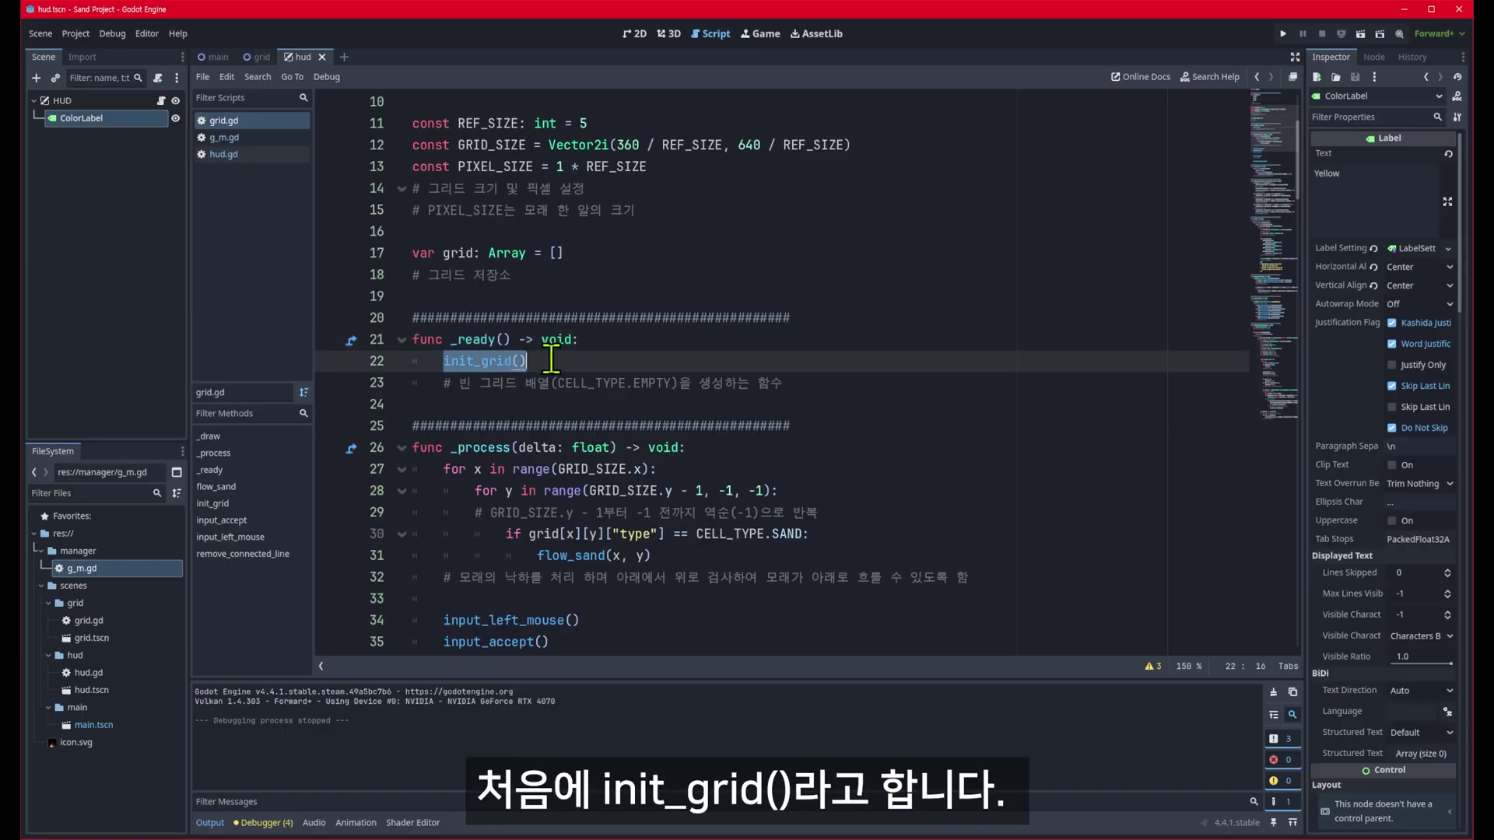
scroll(551, 359, "down", 6)
scroll(550, 360, "down", 2)
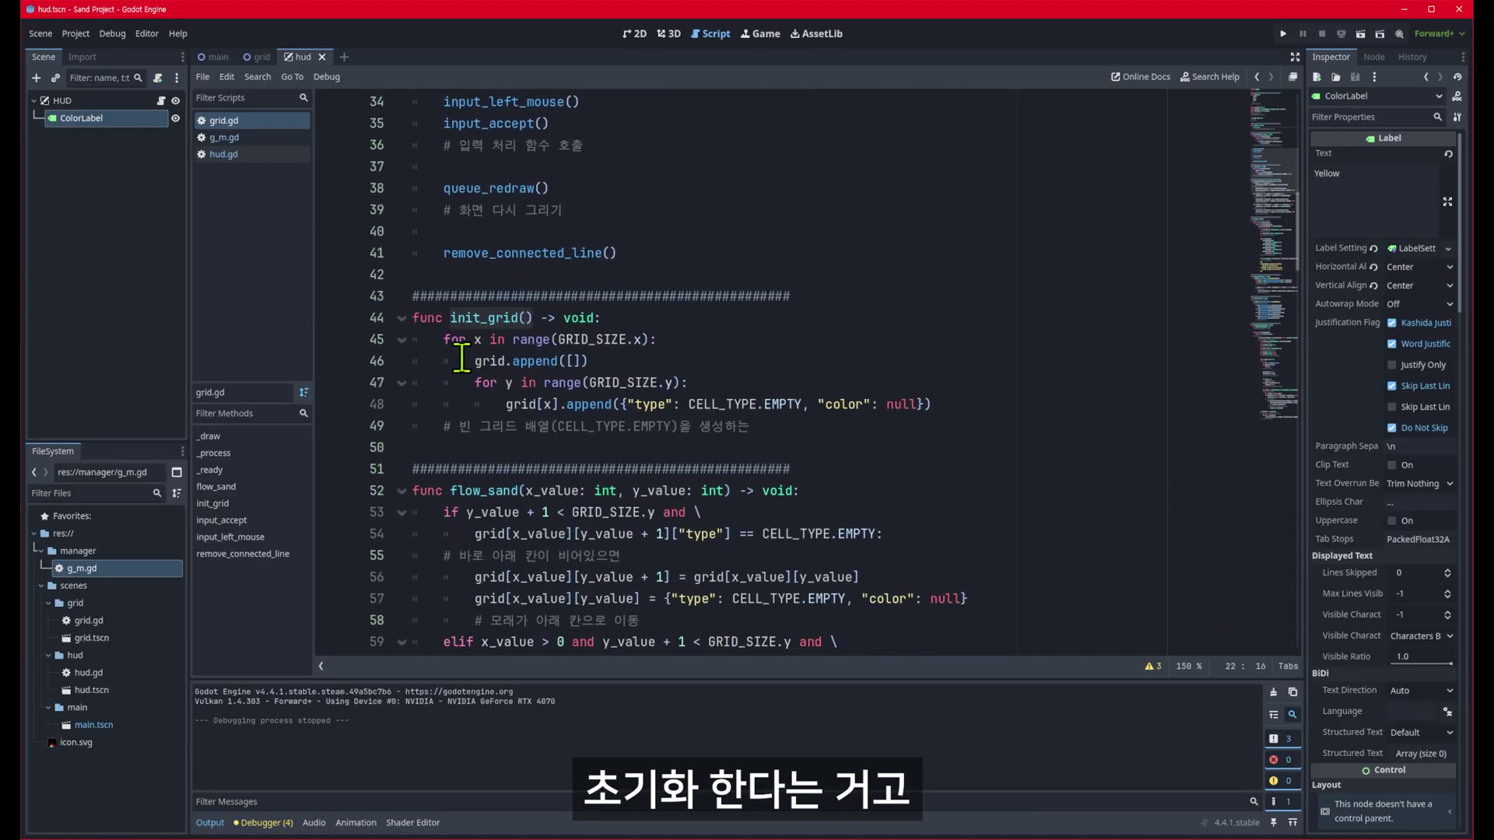
left_click_drag(445, 341, 700, 382)
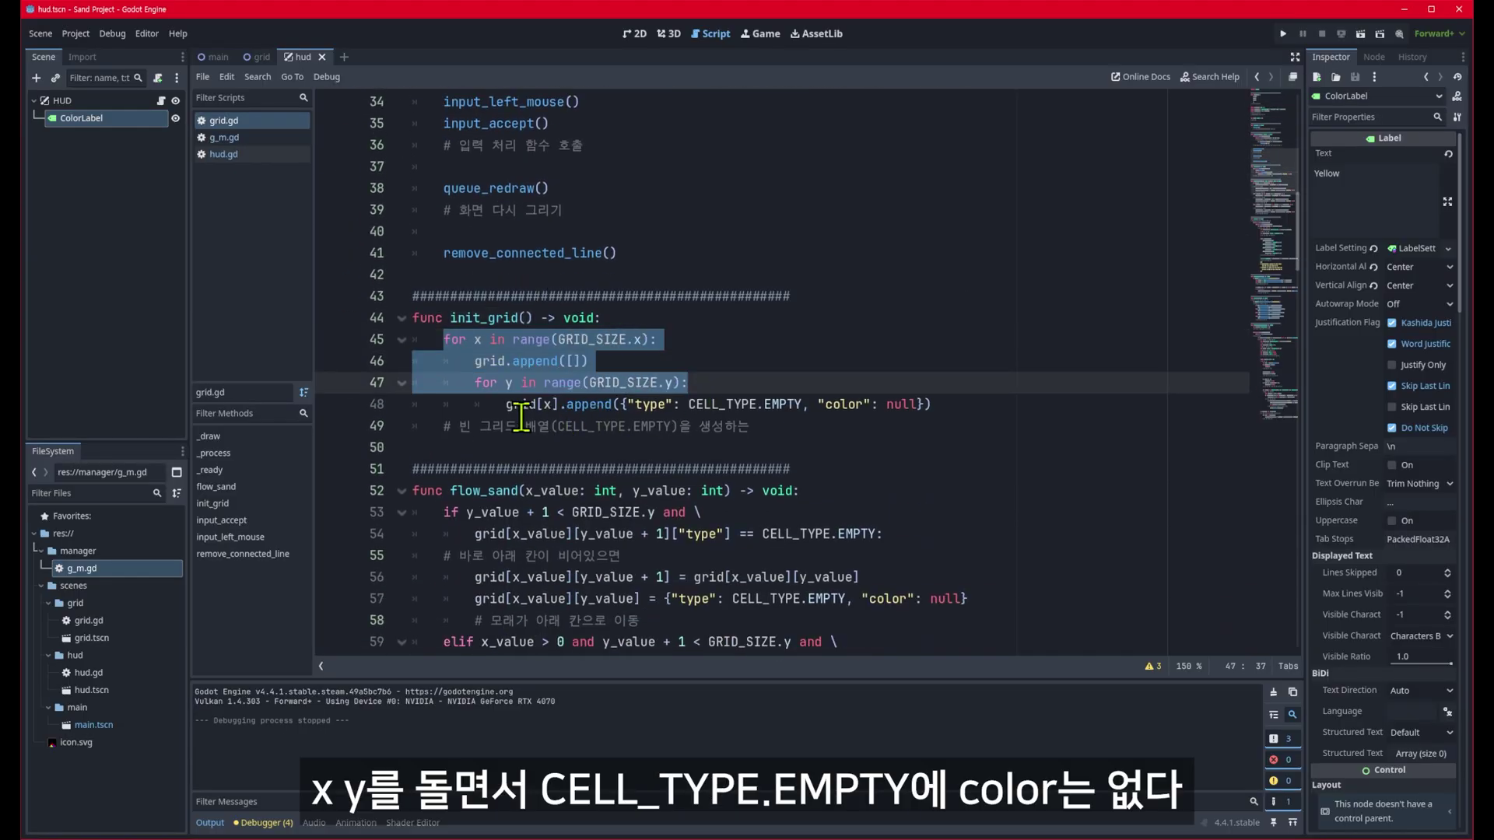
left_click(766, 401)
left_click_drag(819, 404, 921, 403)
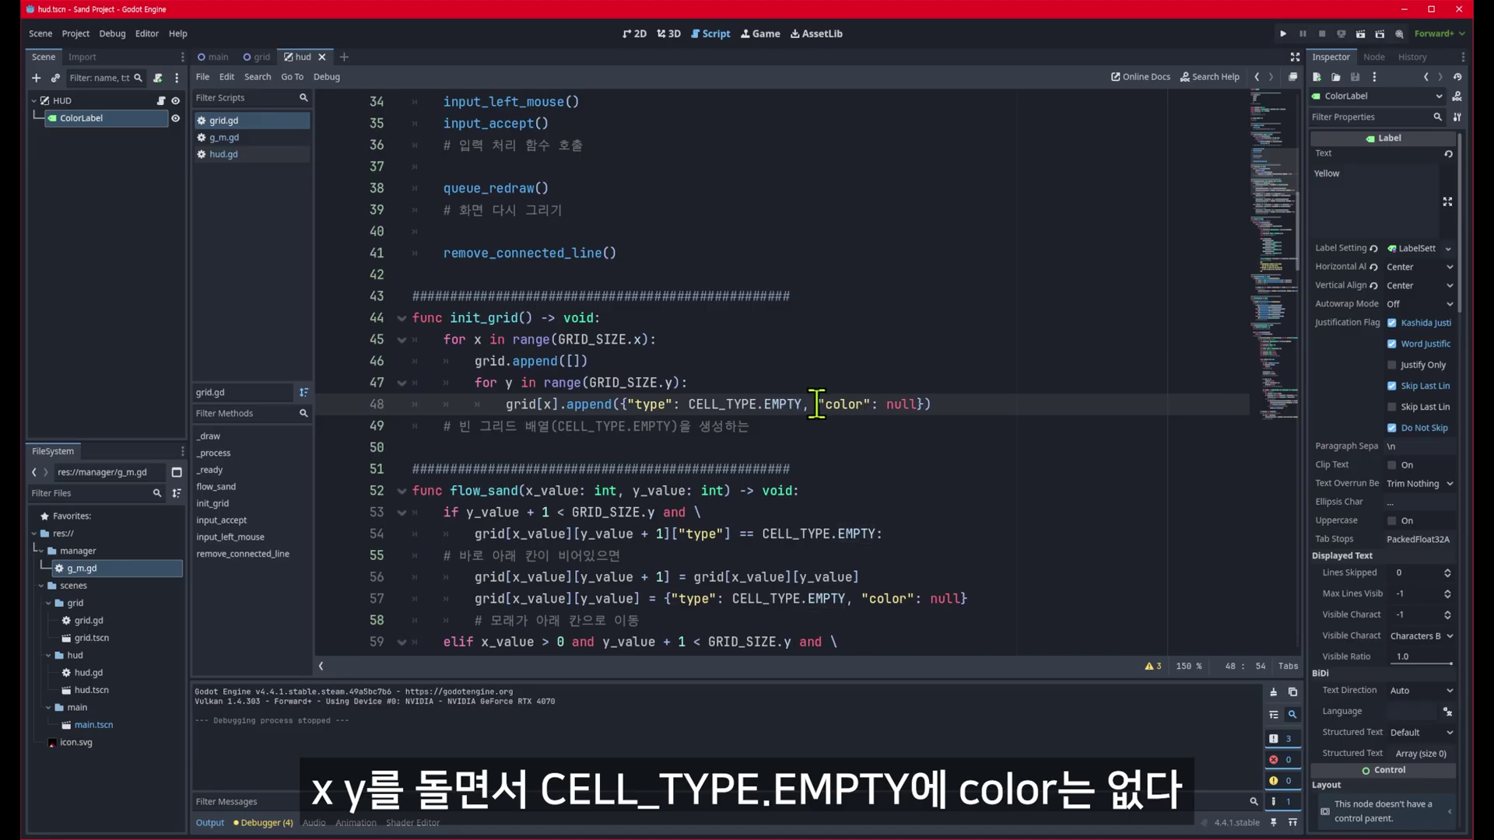
left_click_drag(506, 404, 951, 404)
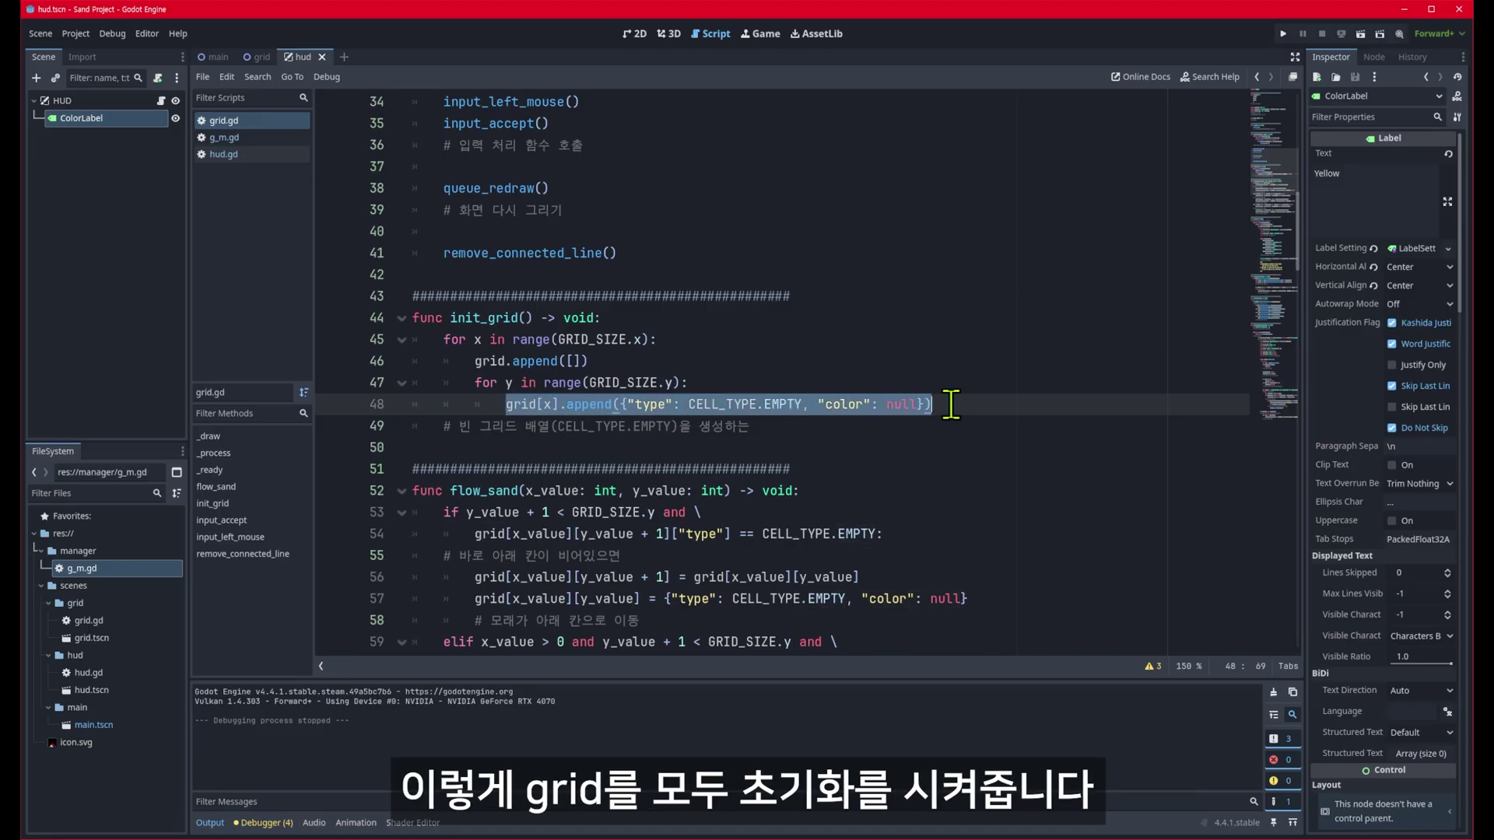
scroll(916, 517, "up", 8)
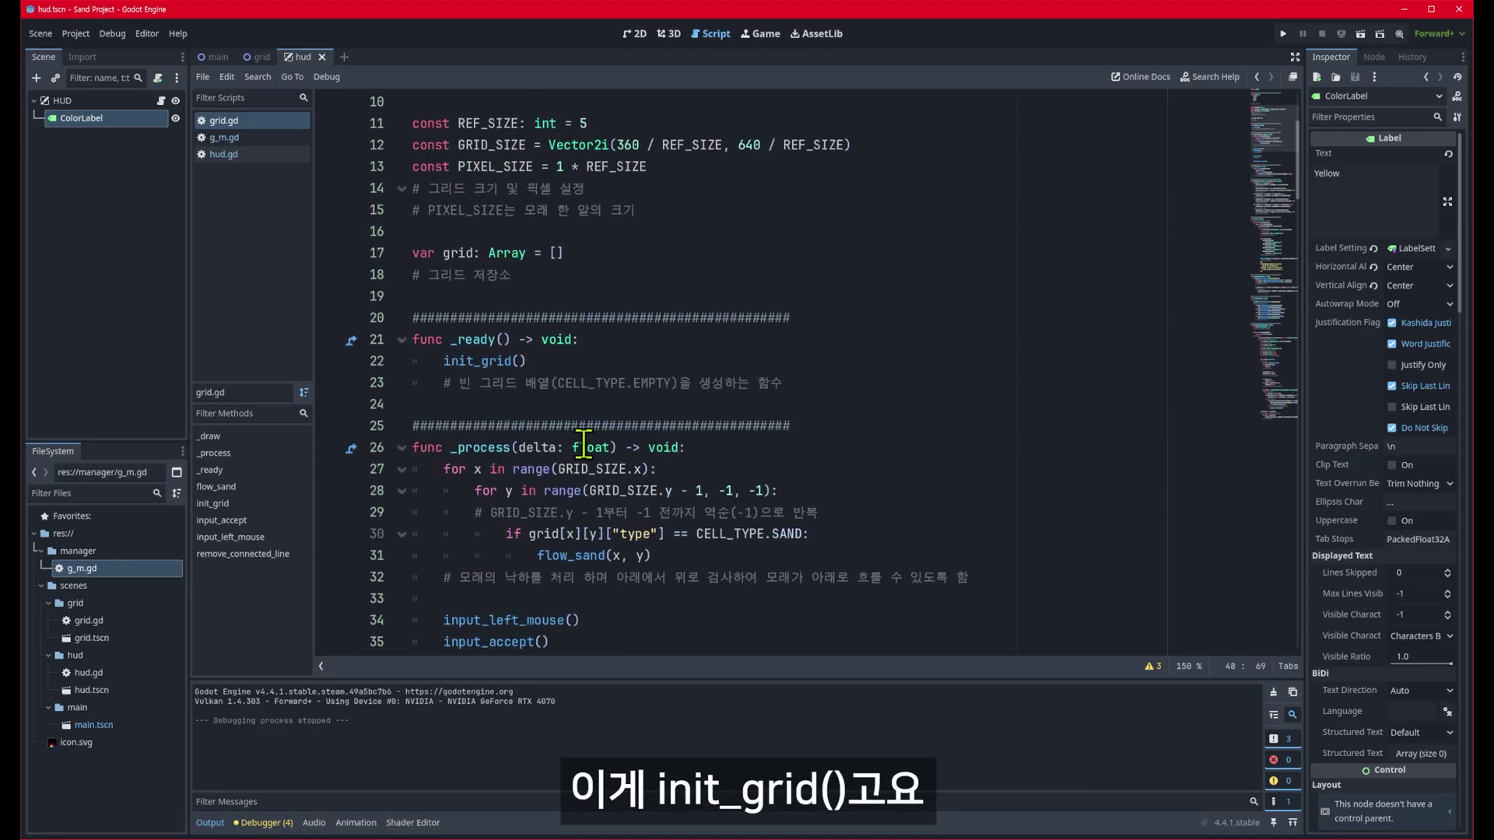
left_click_drag(447, 361, 528, 361)
scroll(570, 389, "down", 2)
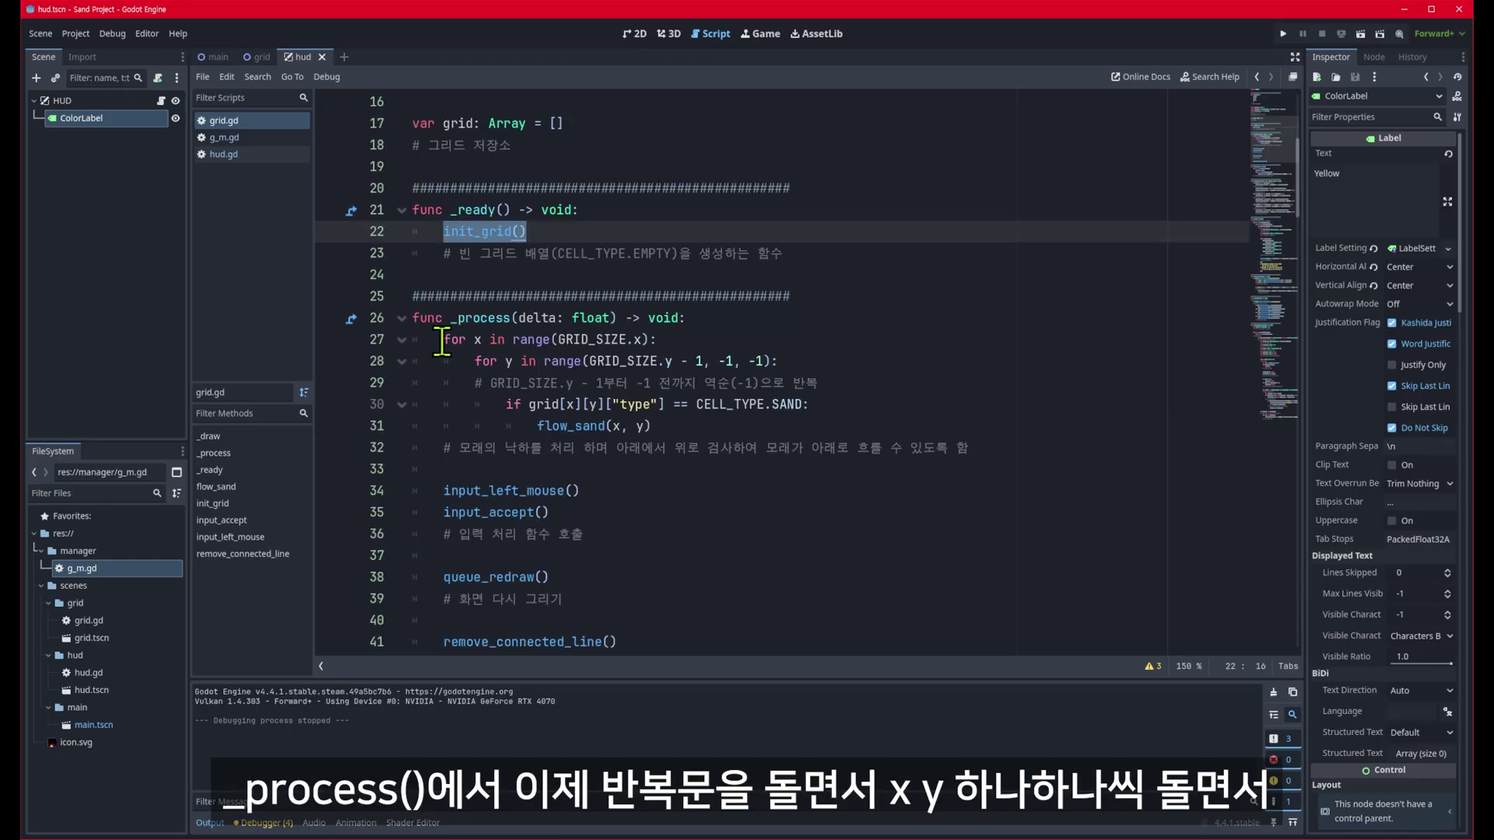
mouse_move(442, 339)
left_mouse_down()
mouse_move(816, 355)
mouse_move(856, 424)
left_mouse_up()
left_click_drag(537, 426, 699, 429)
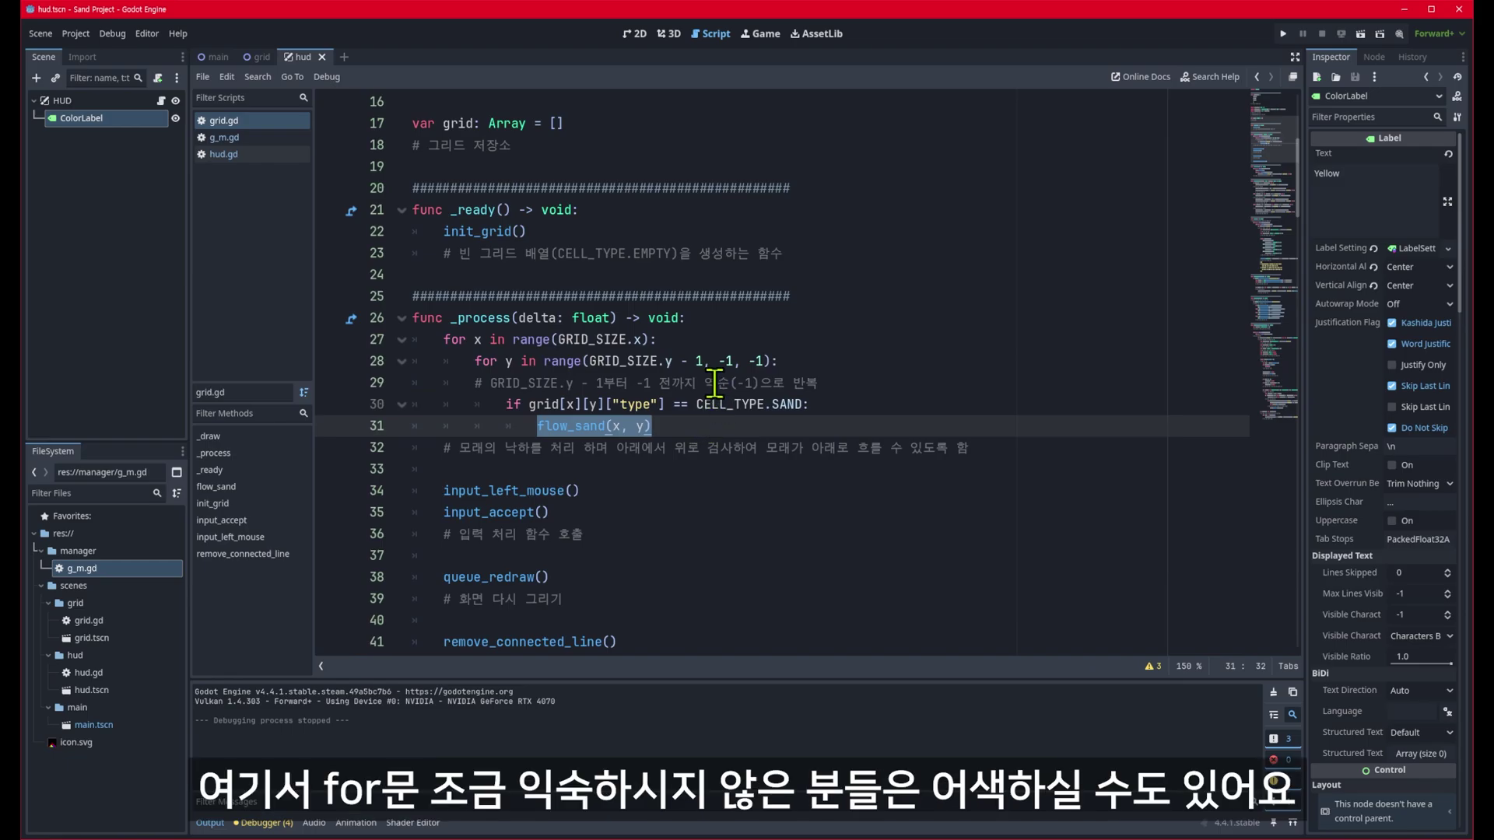
left_click_drag(474, 361, 780, 361)
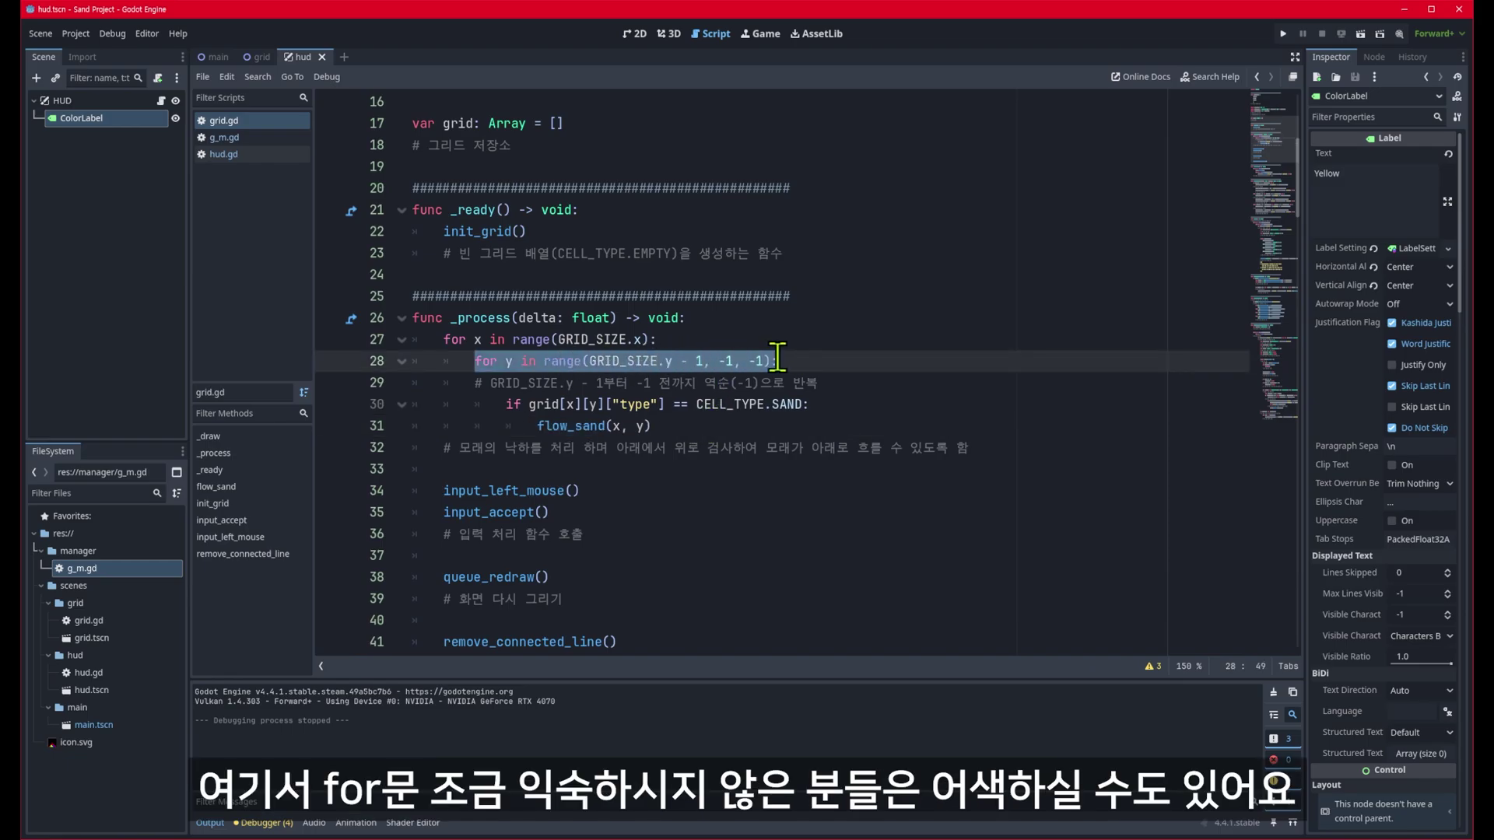
left_click(777, 358)
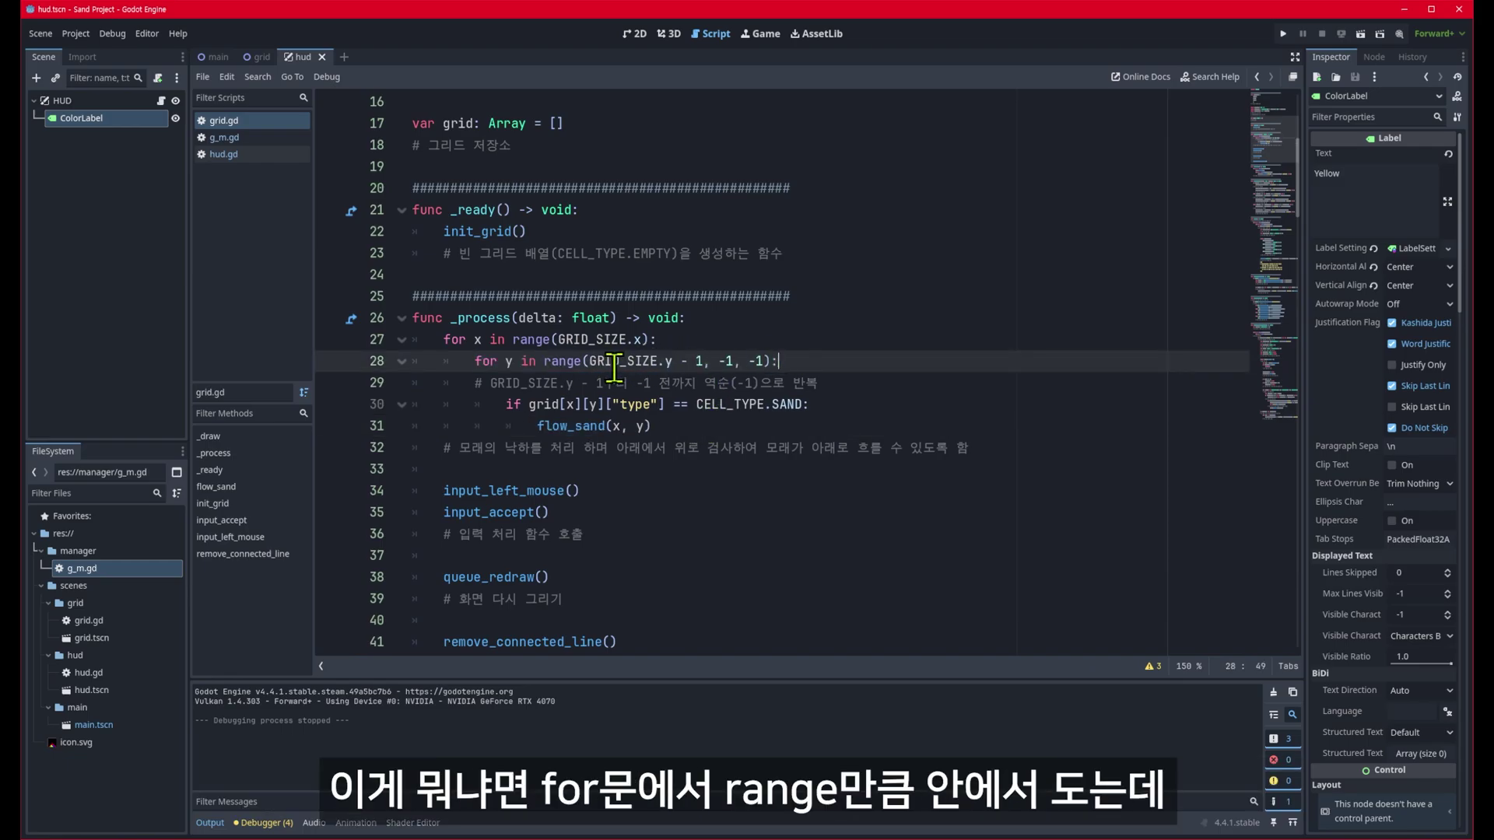
double_click(569, 362)
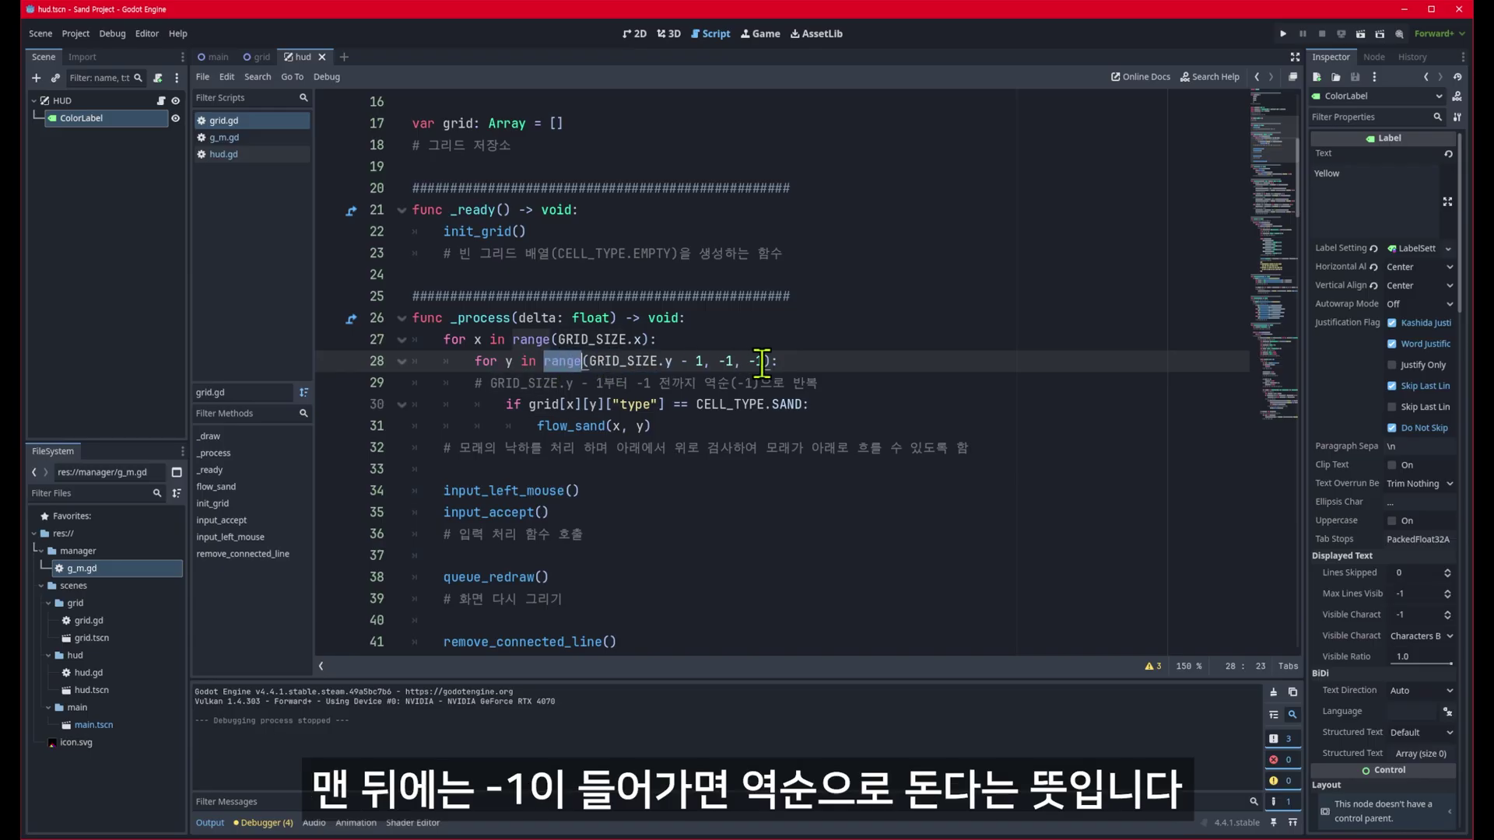
left_click_drag(750, 361, 764, 361)
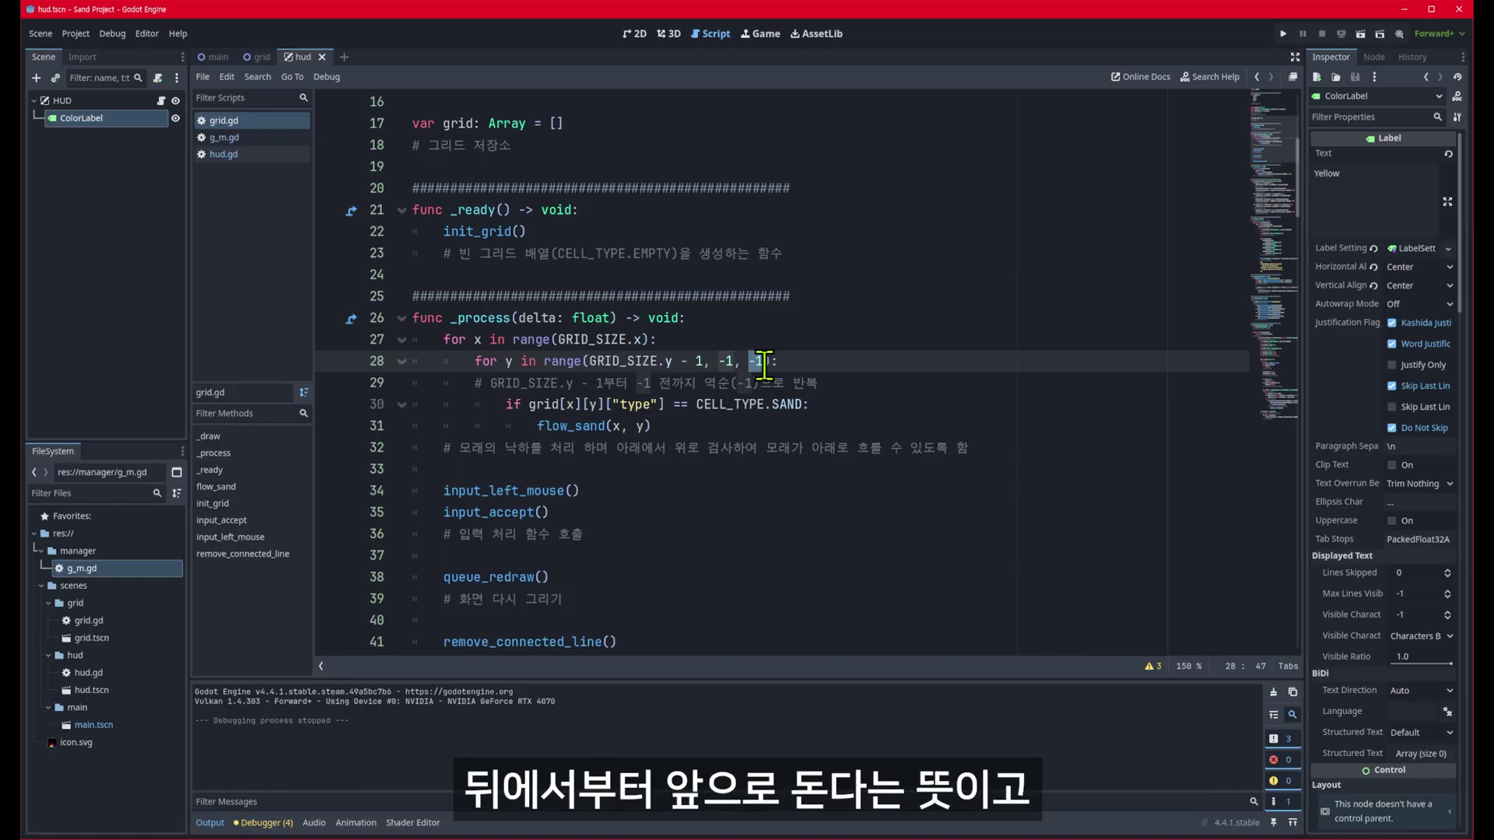
left_click_drag(590, 361, 702, 363)
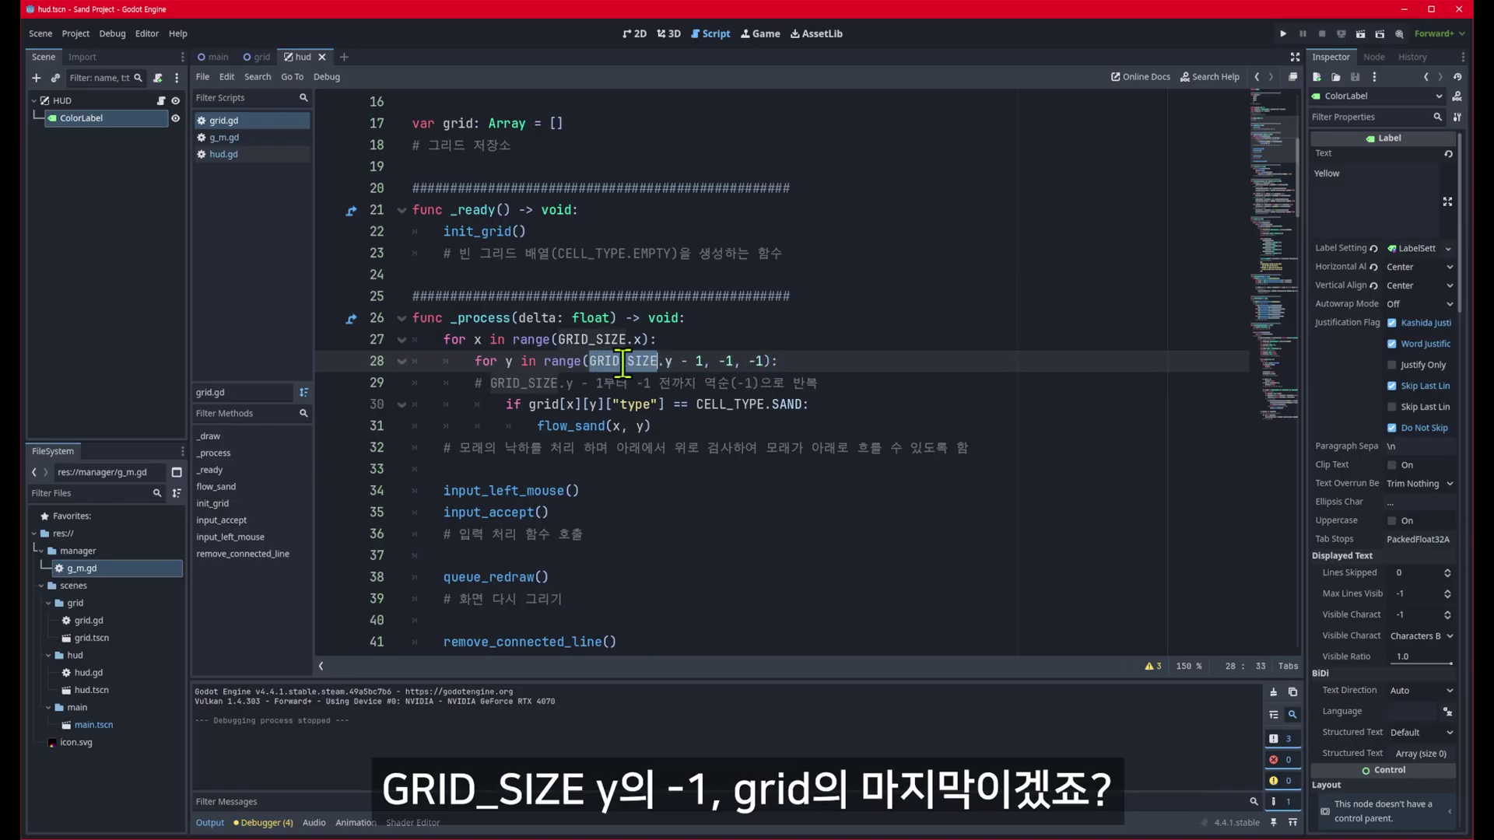
double_click(668, 361)
double_click(700, 361)
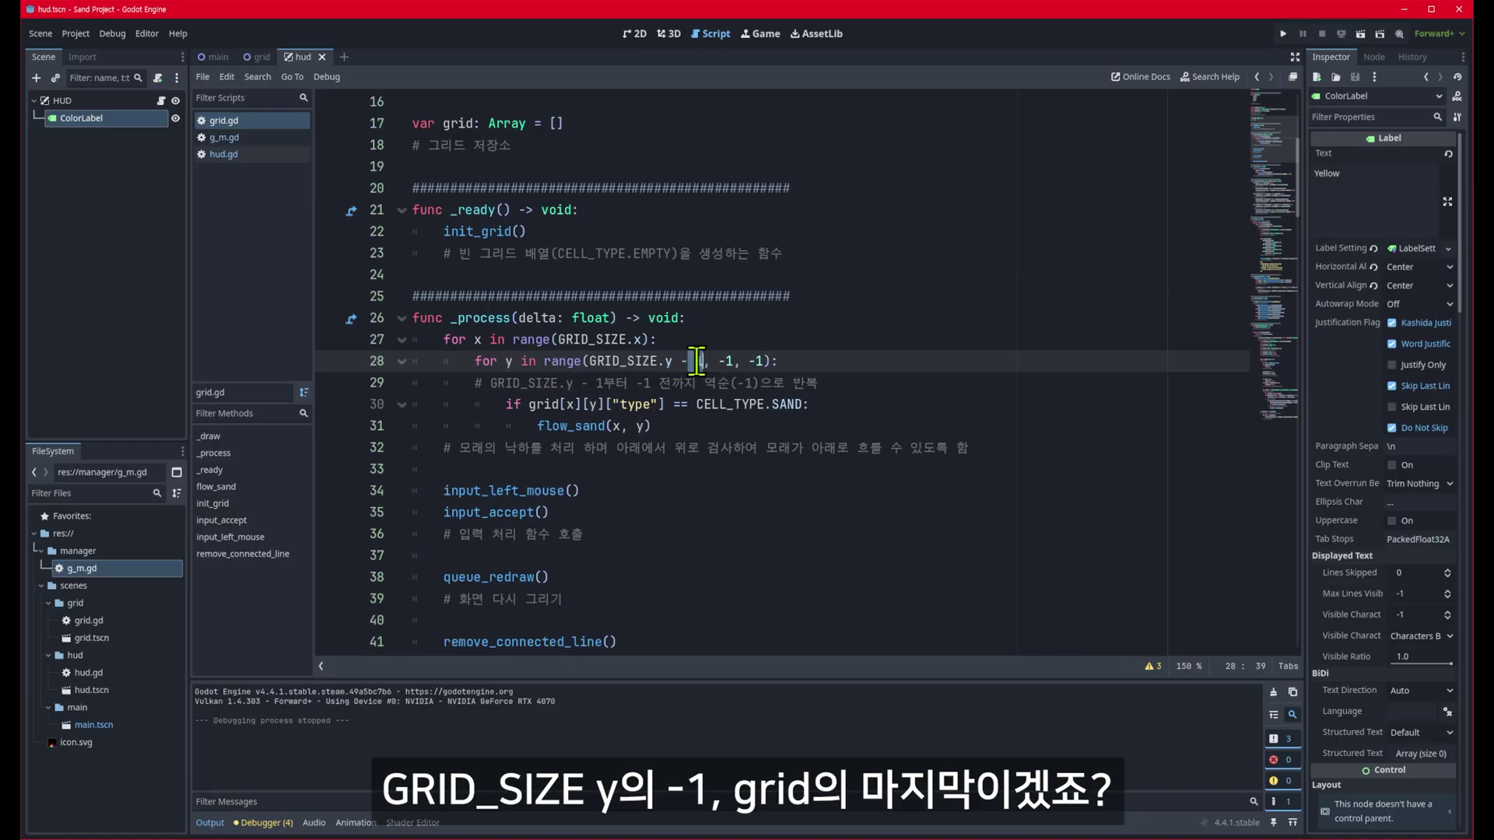
left_click(697, 361)
scroll(498, 311, "up", 1)
double_click(458, 189)
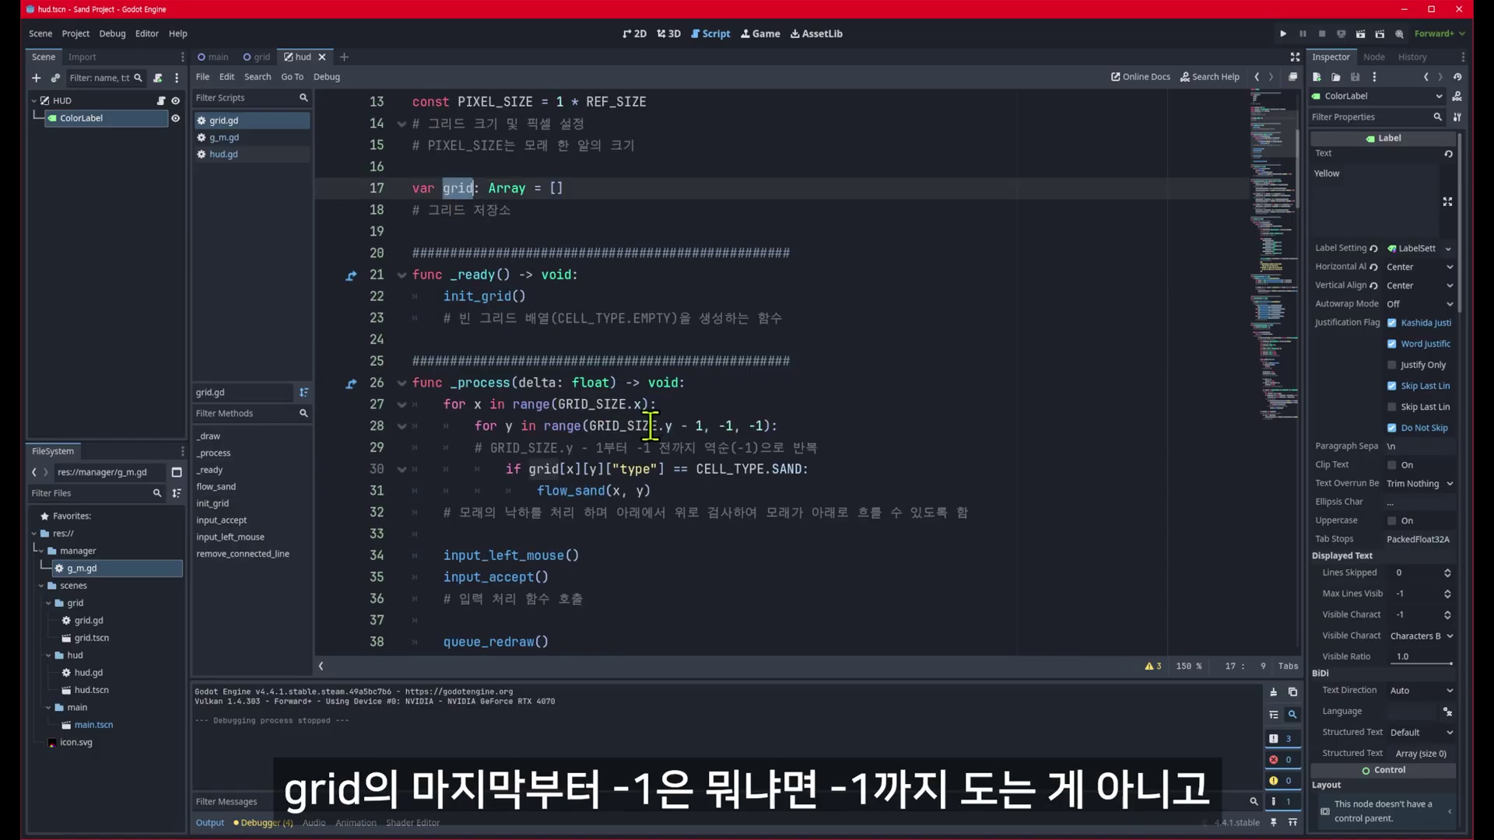
double_click(727, 427)
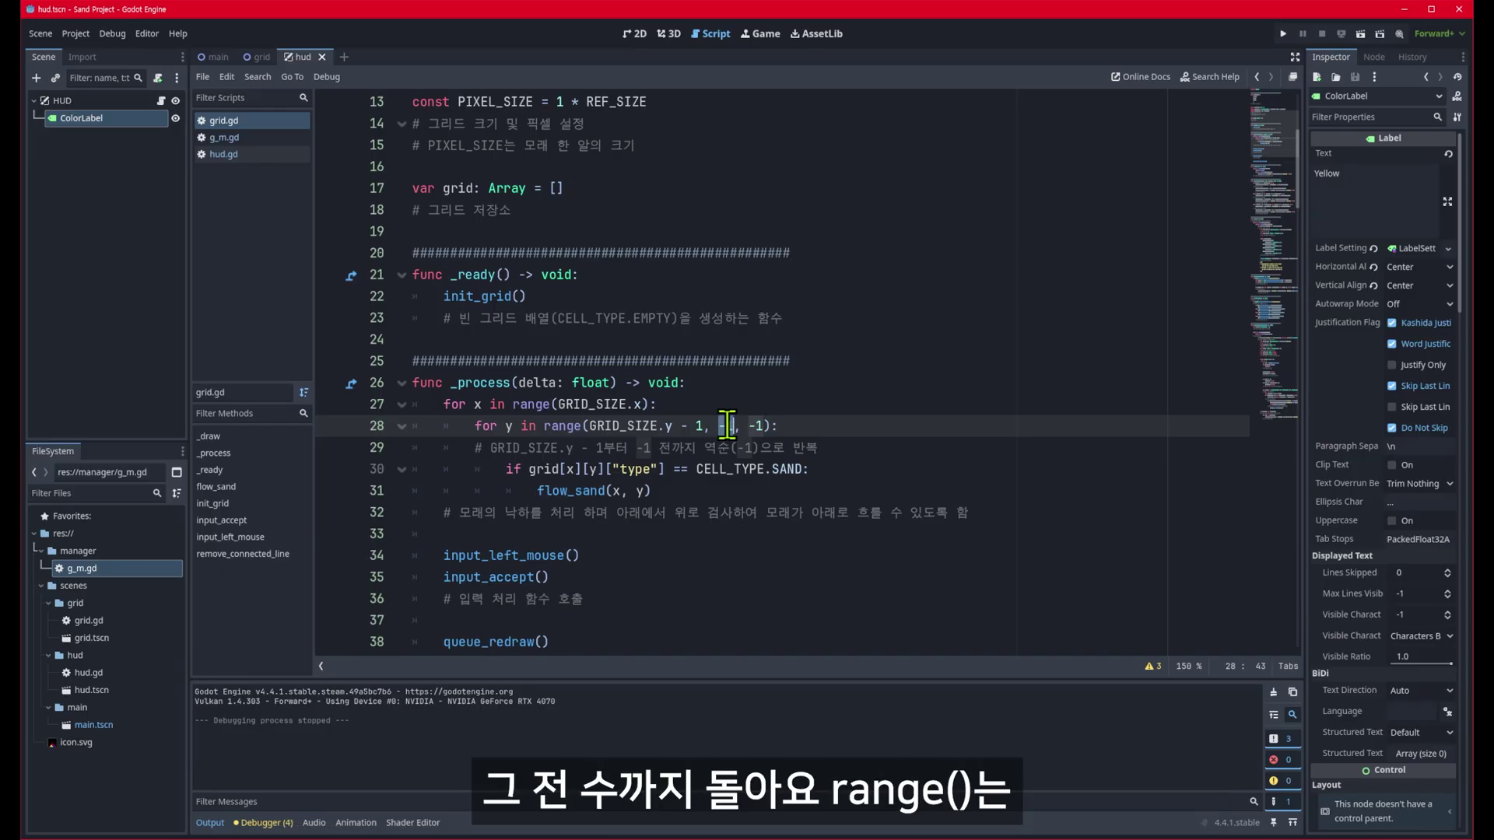
double_click(557, 425)
double_click(629, 426)
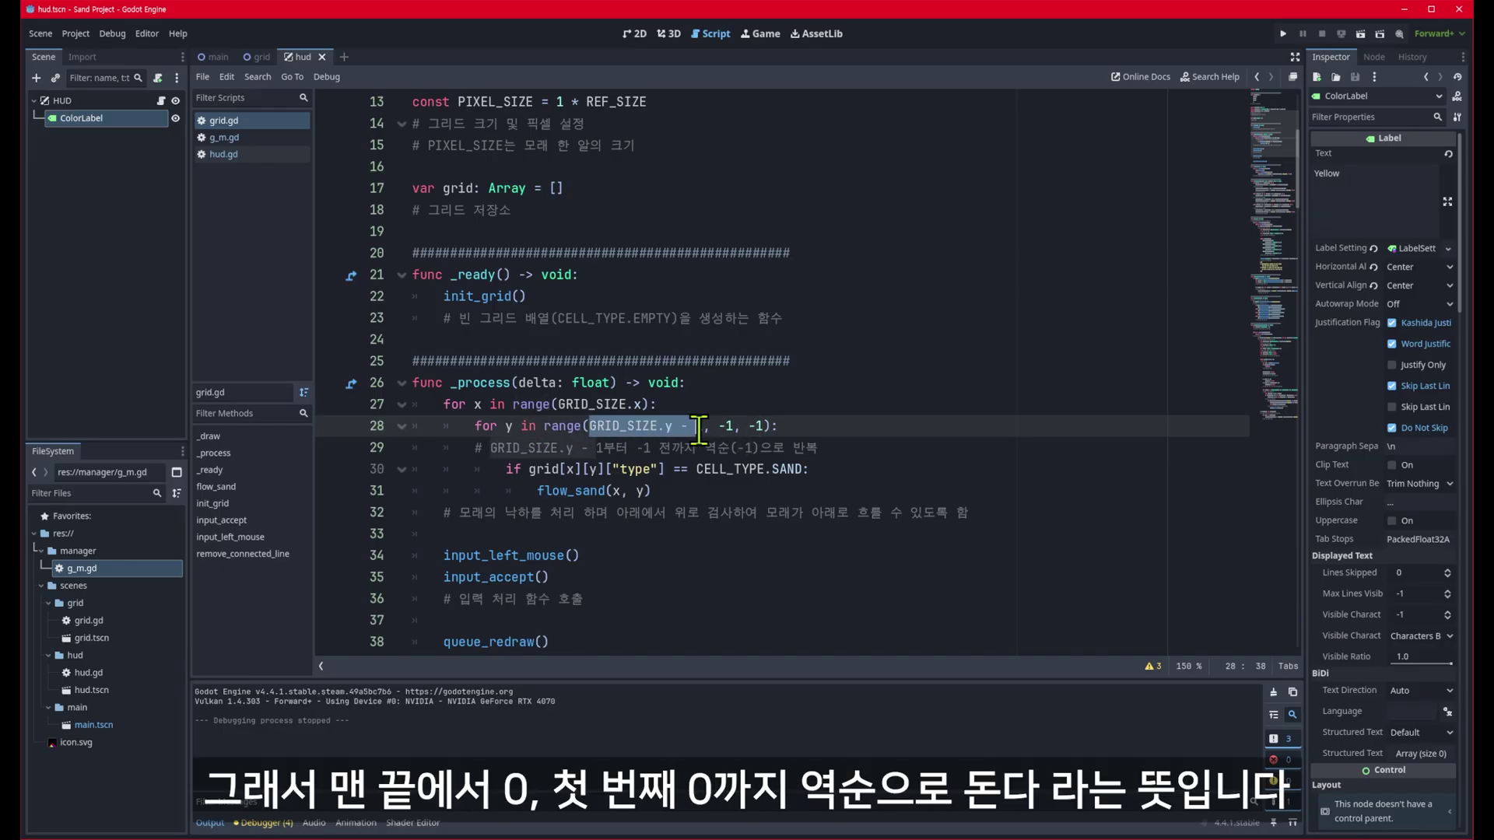
double_click(728, 427)
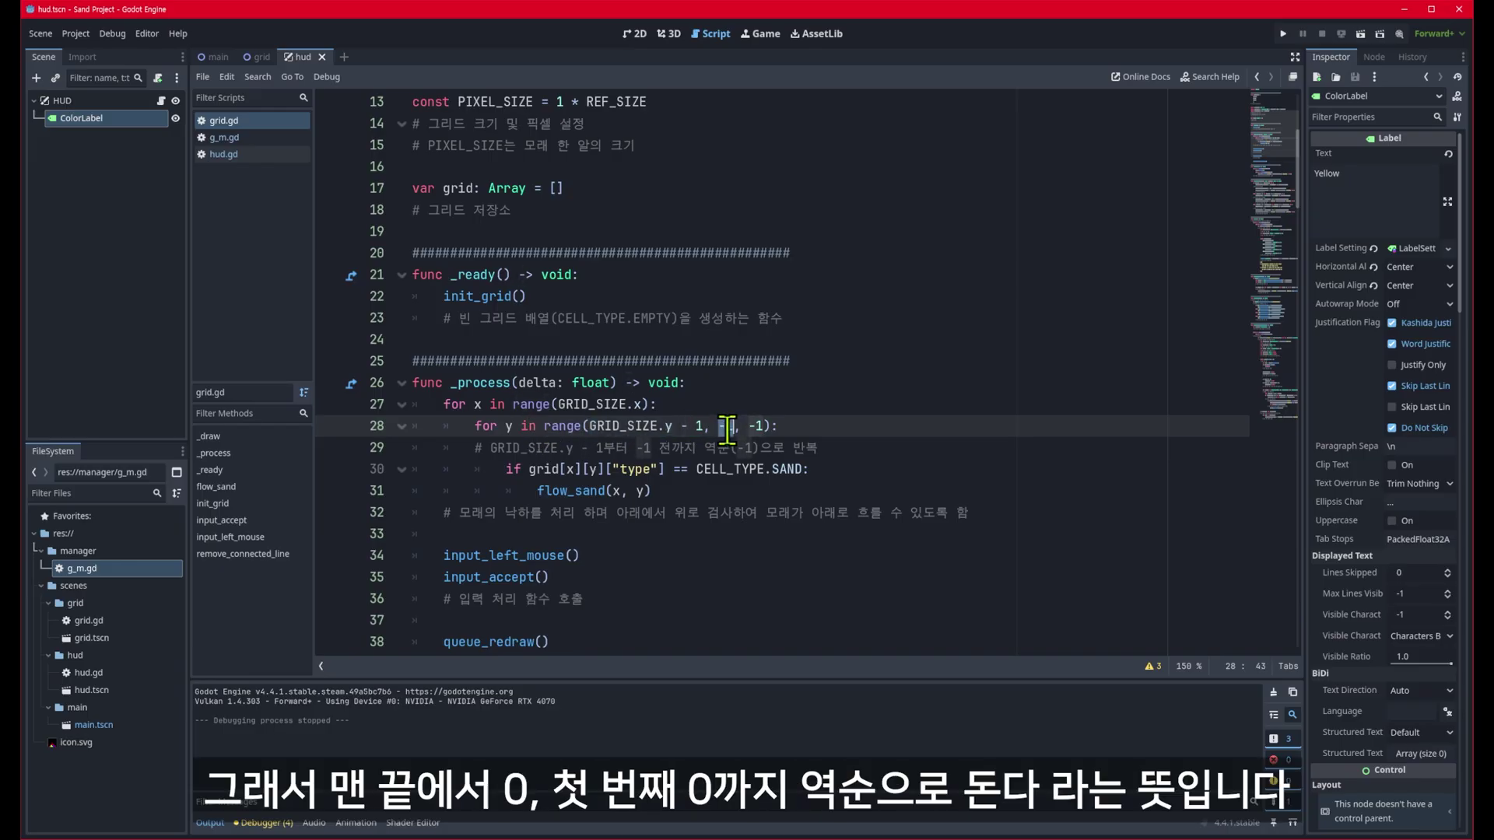
double_click(761, 426)
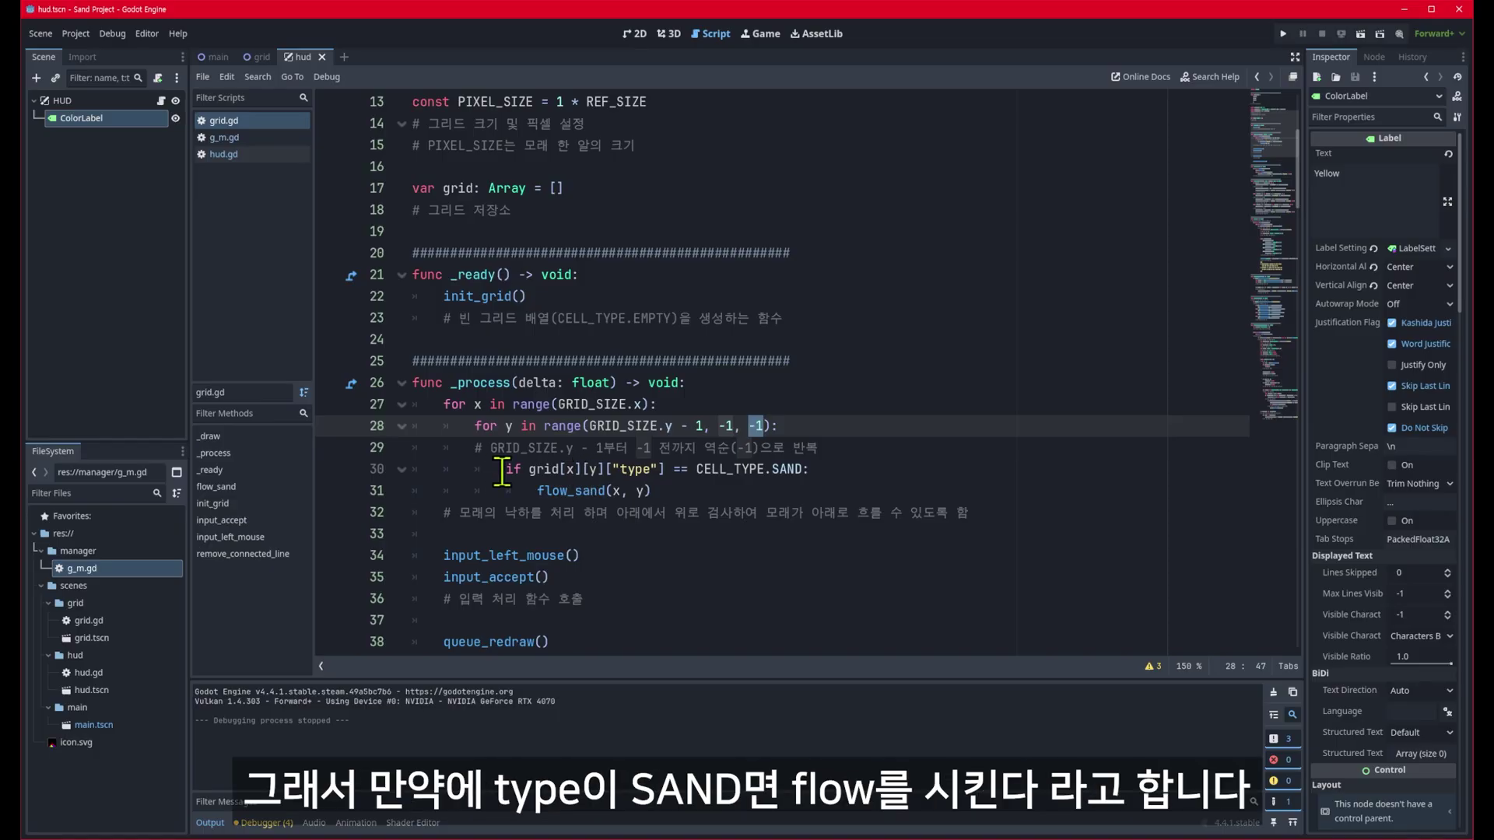
left_click_drag(507, 469, 809, 469)
left_click(742, 470)
left_click(565, 491)
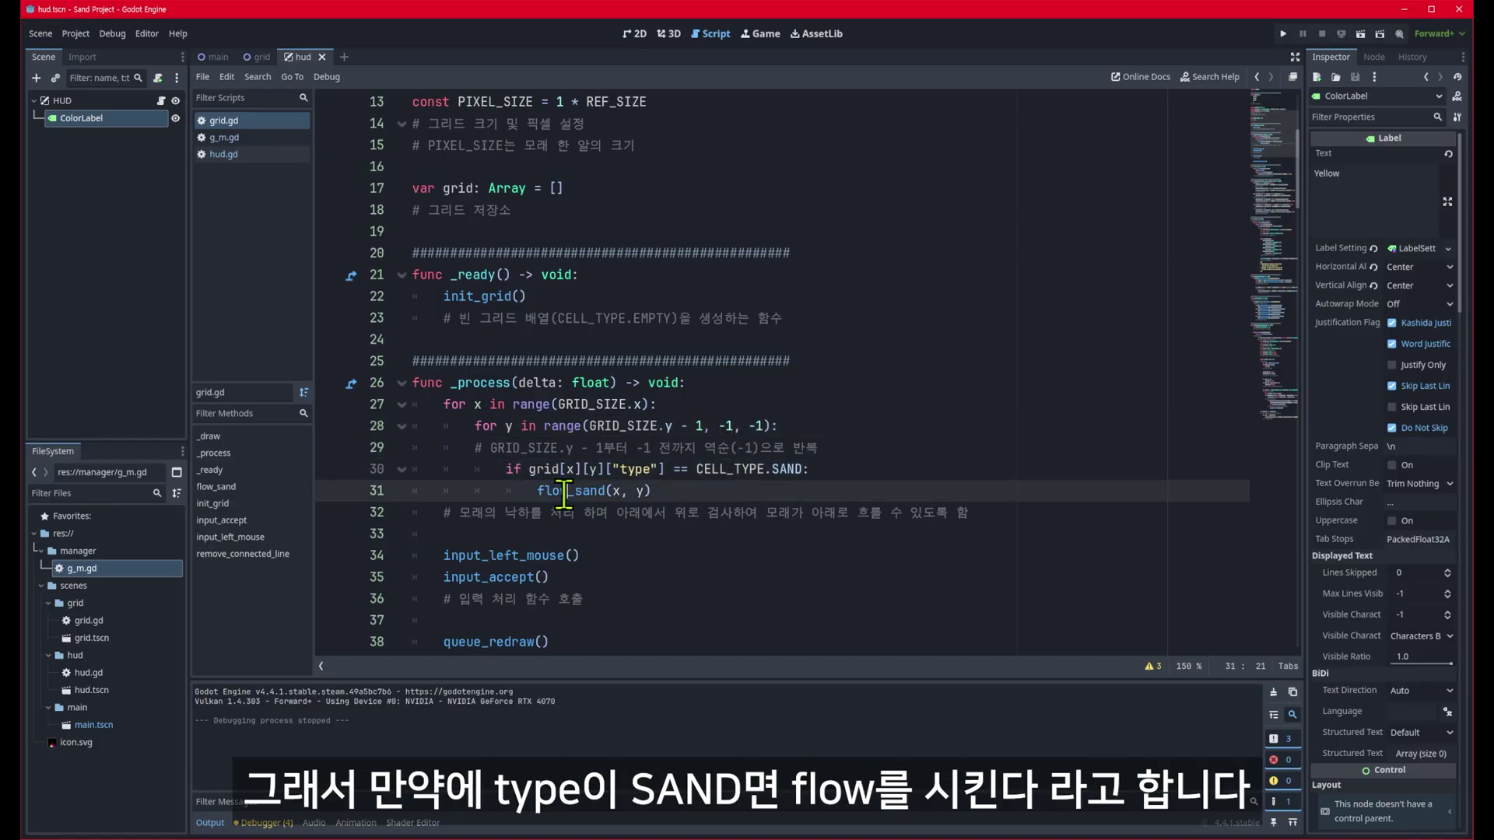
left_click(574, 496, "ctrl")
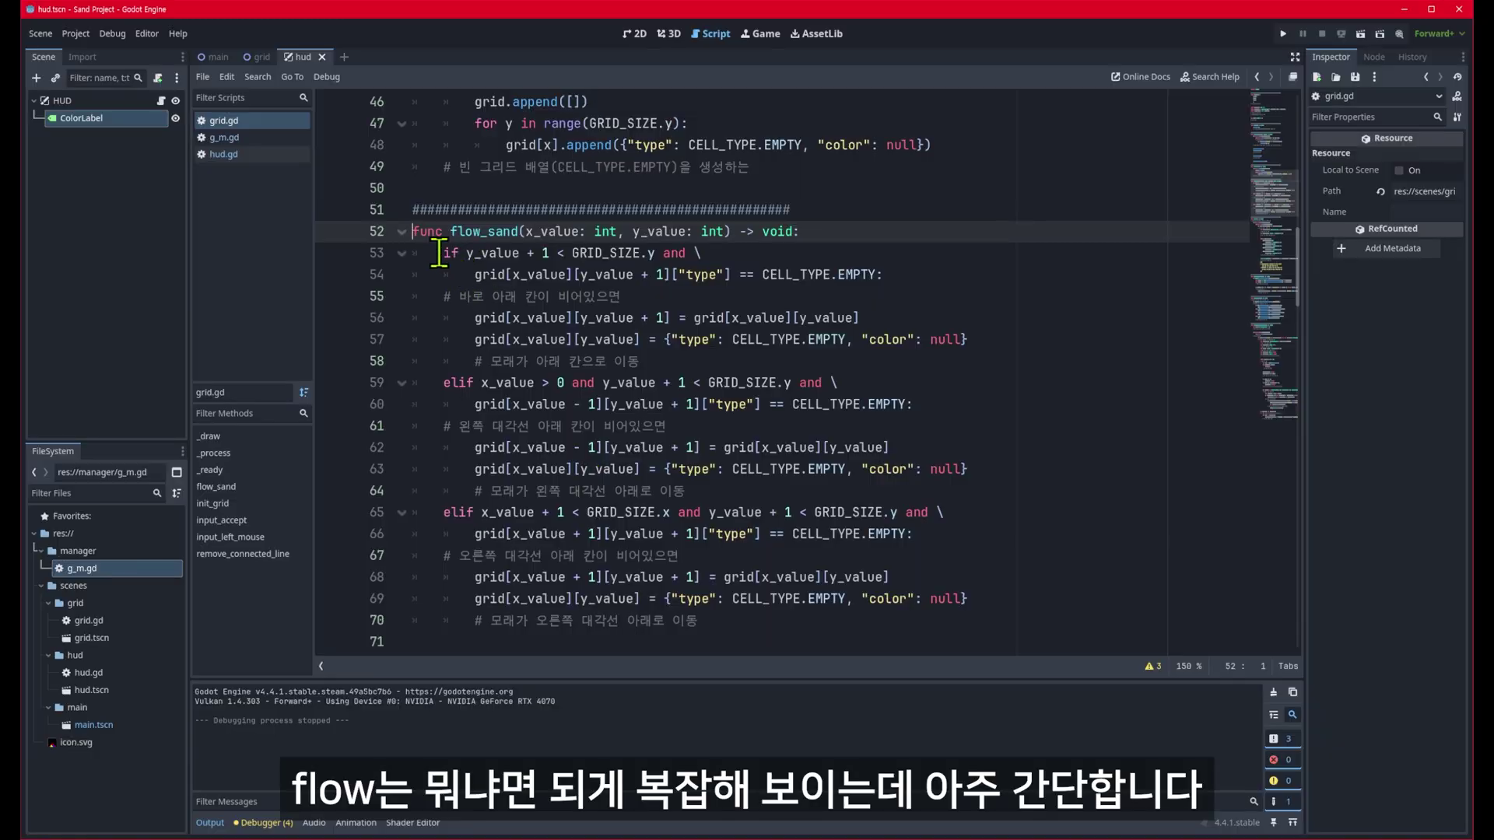
left_click_drag(440, 253, 909, 271)
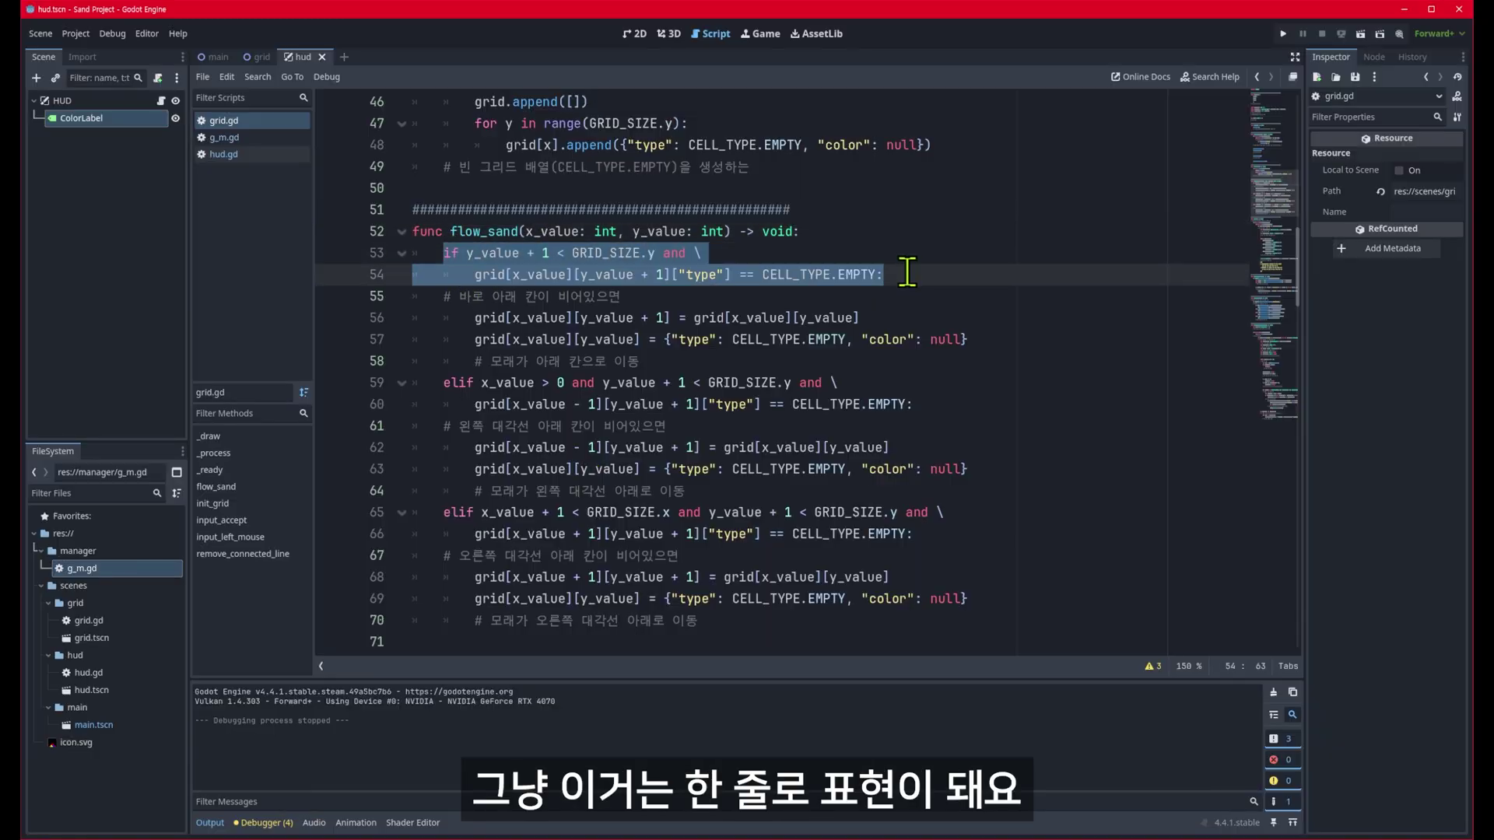
left_click_drag(443, 295, 627, 295)
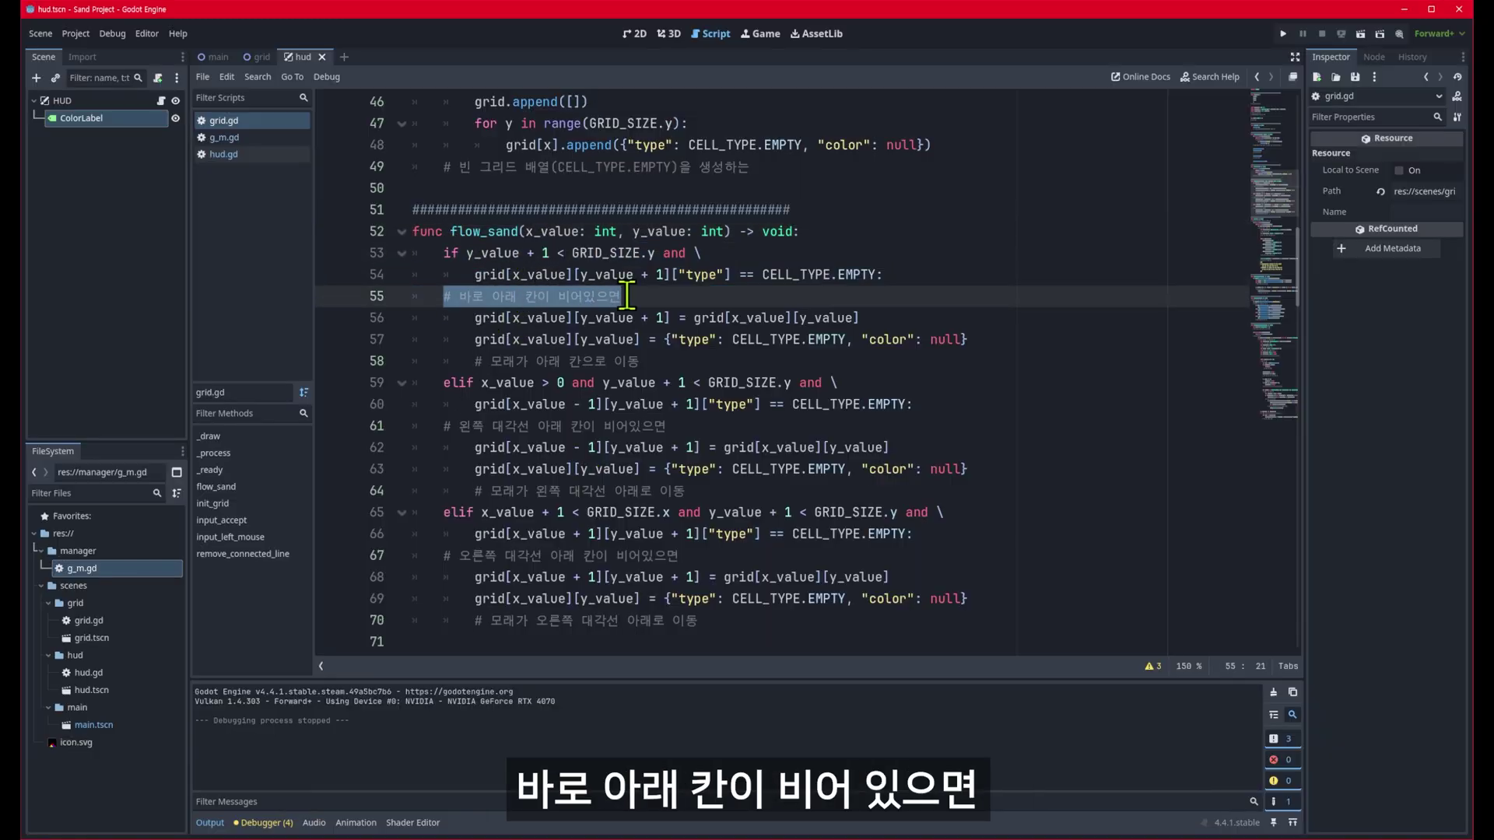
mouse_move(475, 318)
left_mouse_down()
mouse_move(976, 331)
mouse_move(991, 359)
left_mouse_up()
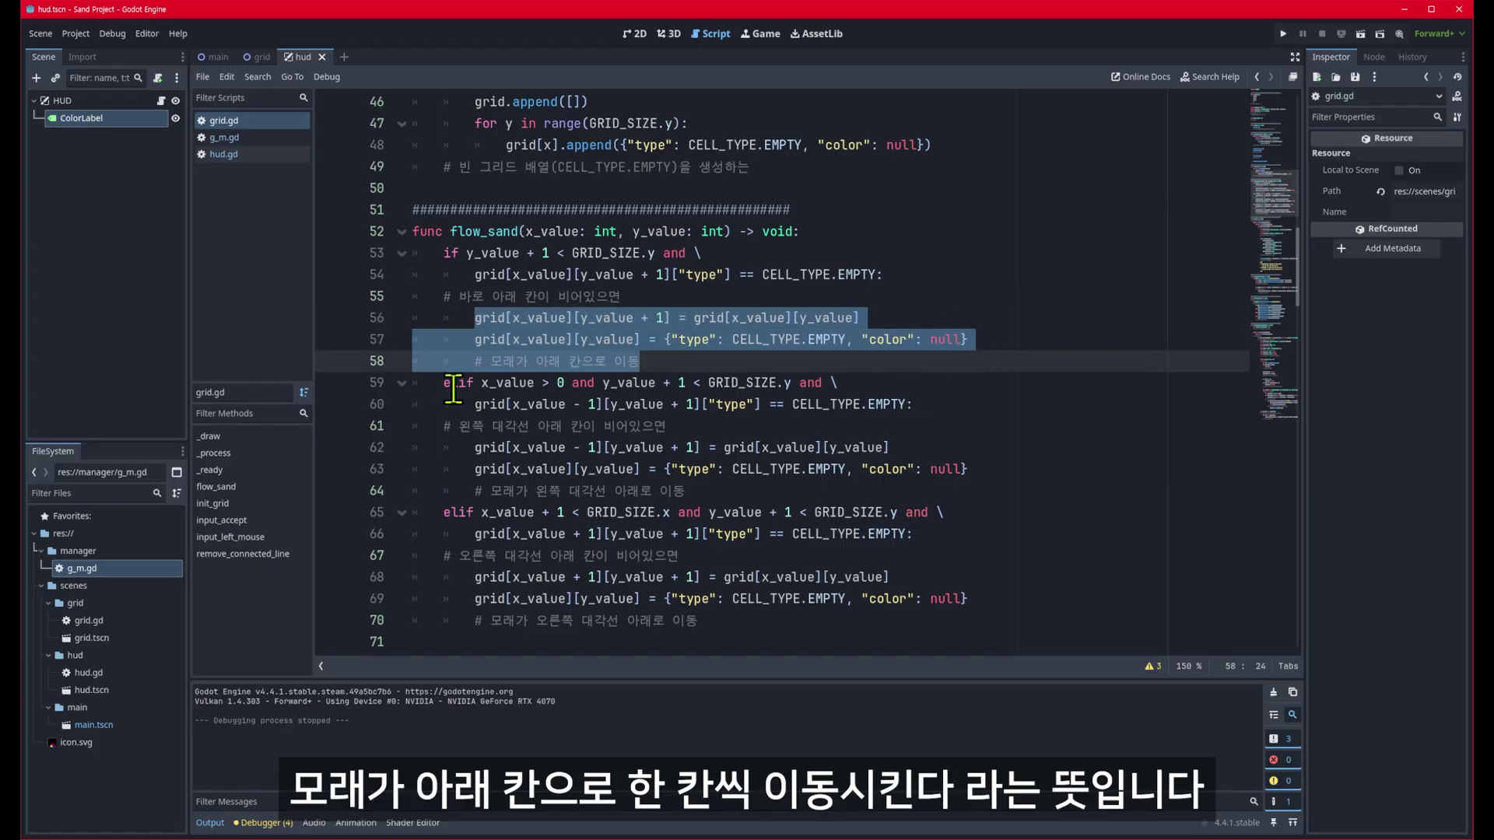
left_click_drag(444, 383, 915, 402)
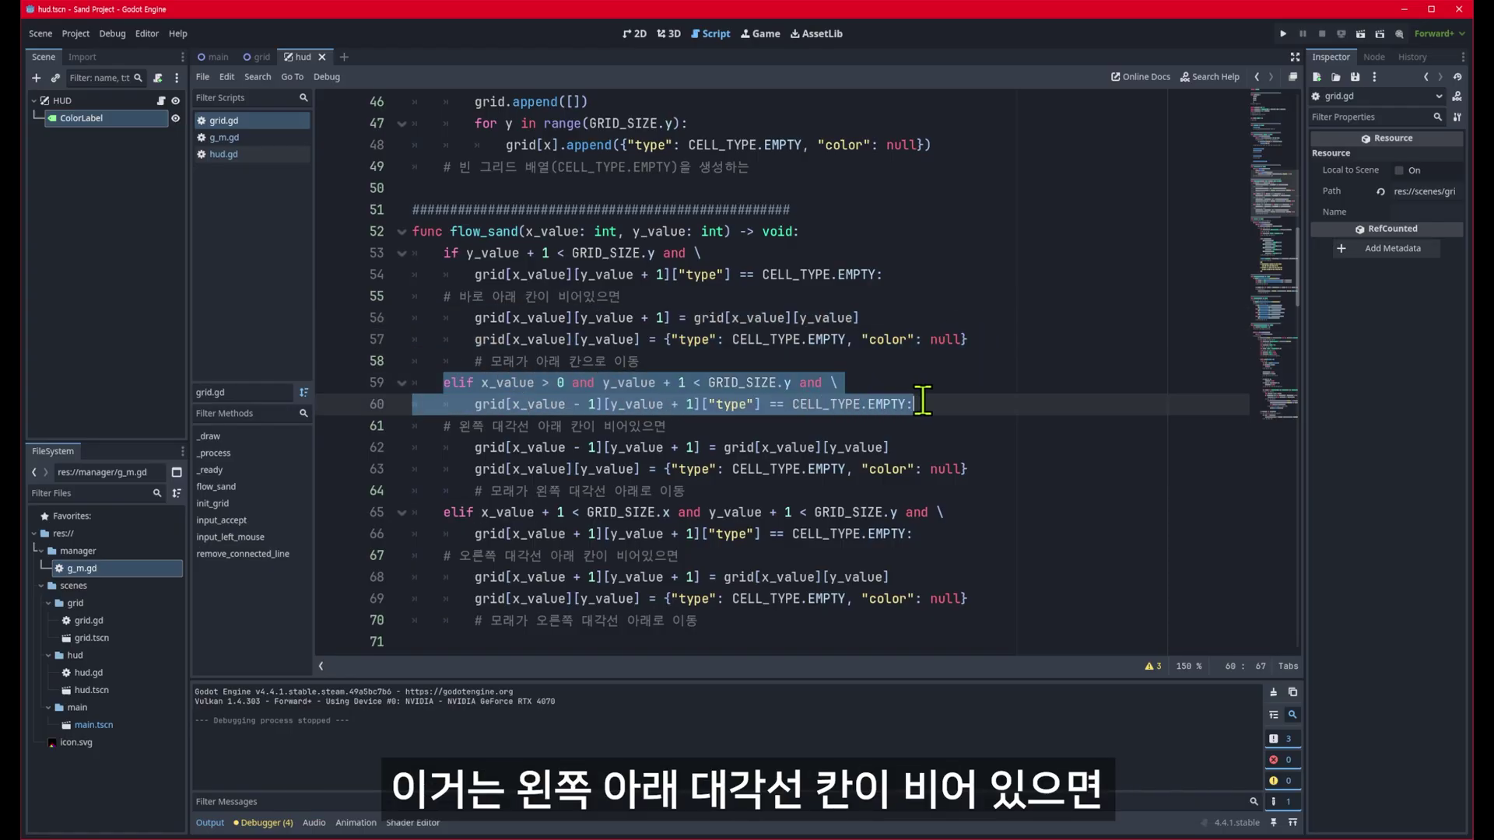
left_click_drag(475, 450, 1008, 484)
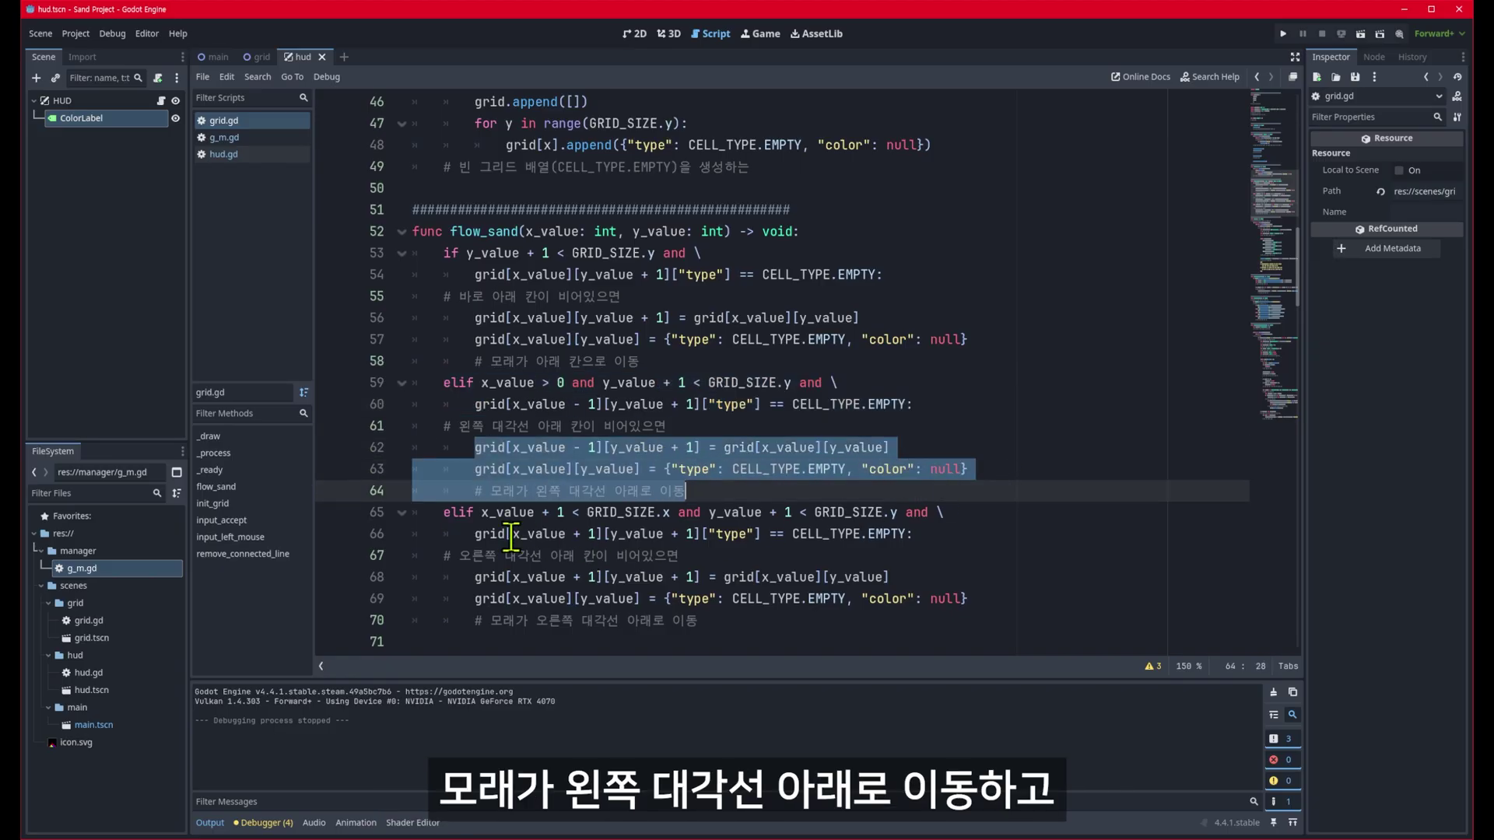
left_click_drag(444, 512, 926, 535)
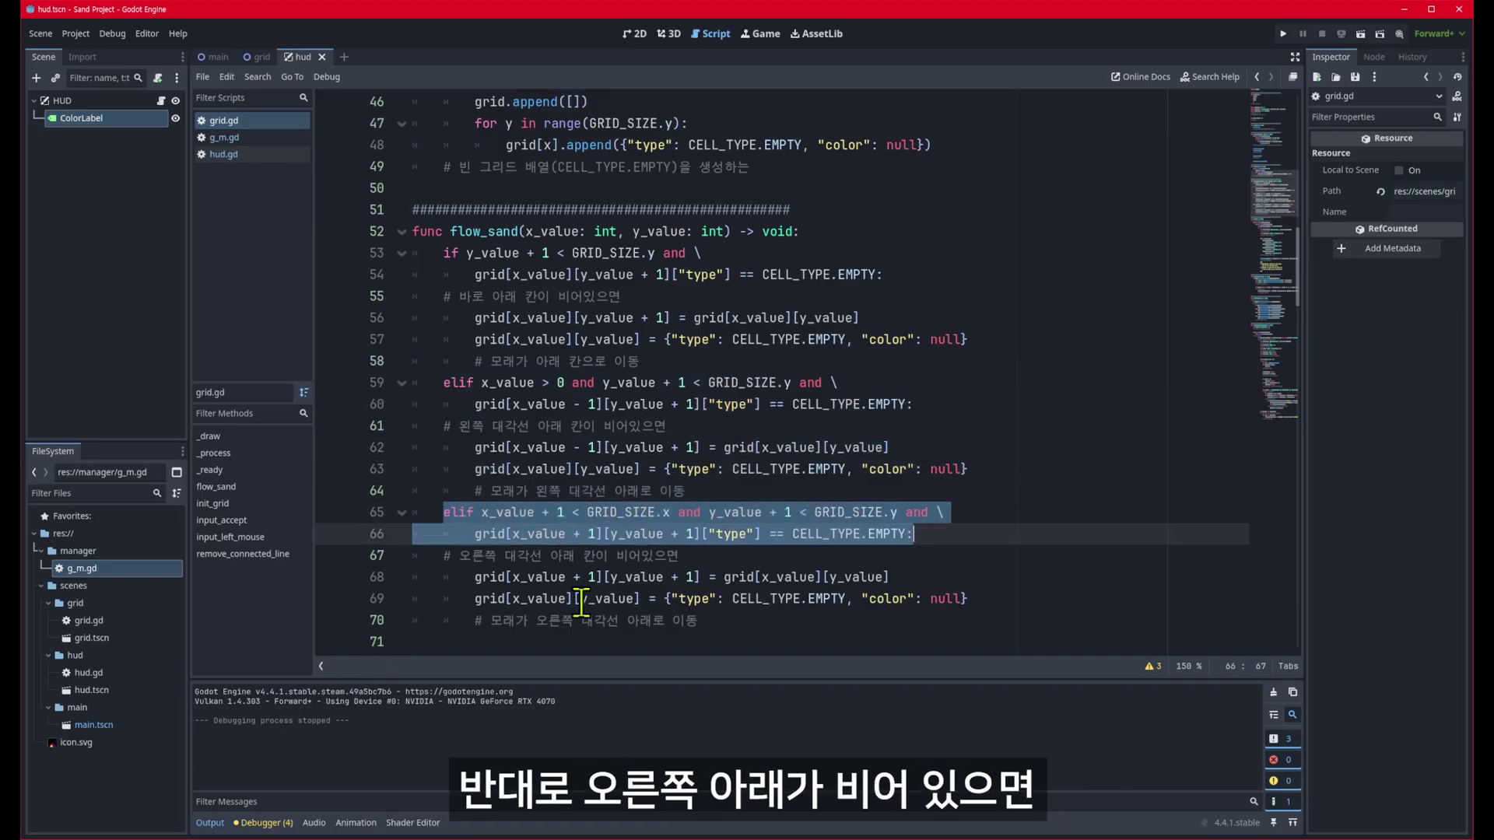
left_click_drag(444, 560, 1009, 600)
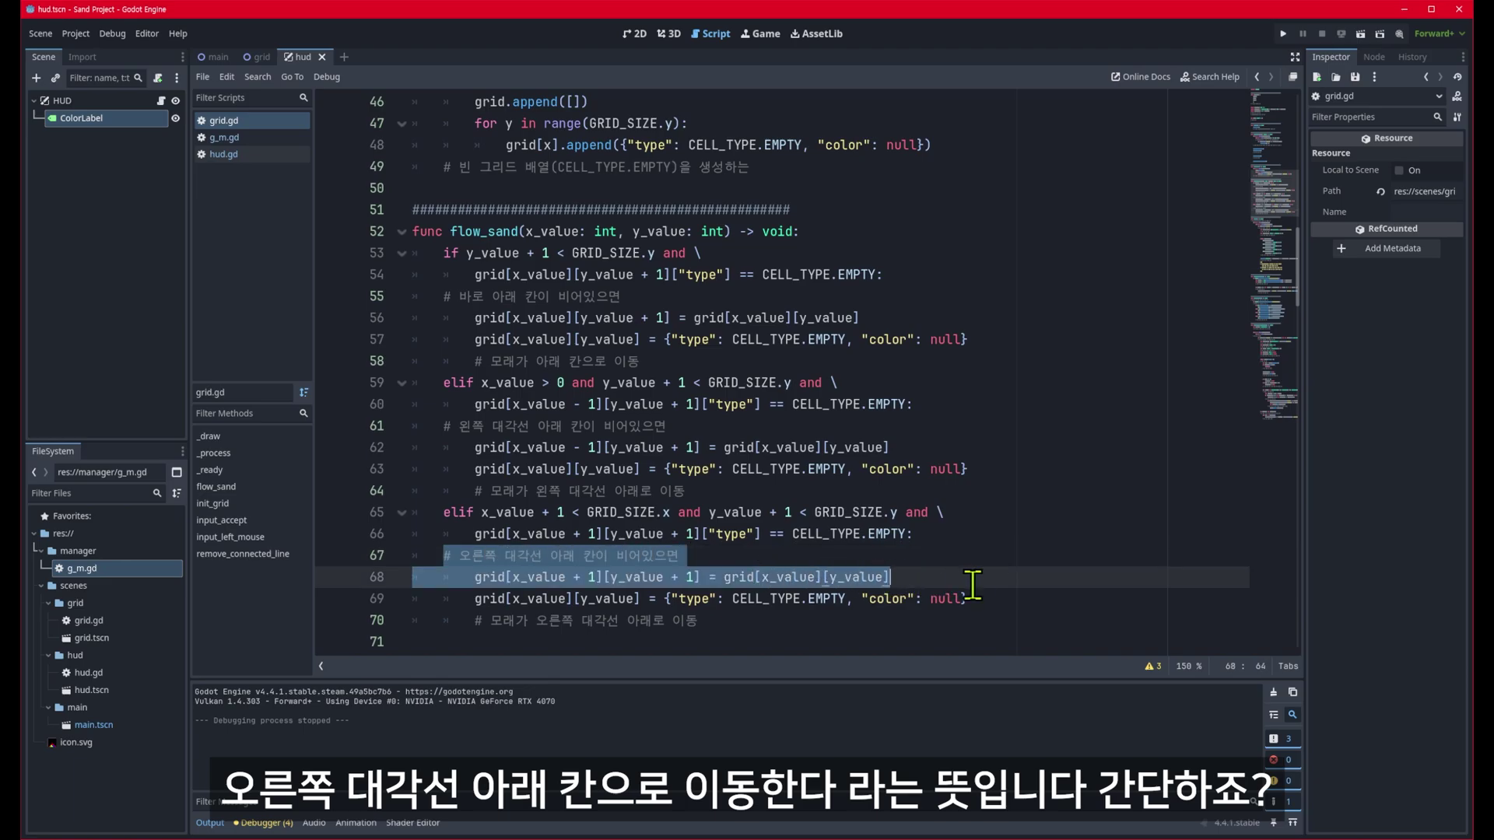
scroll(967, 601, "down", 1)
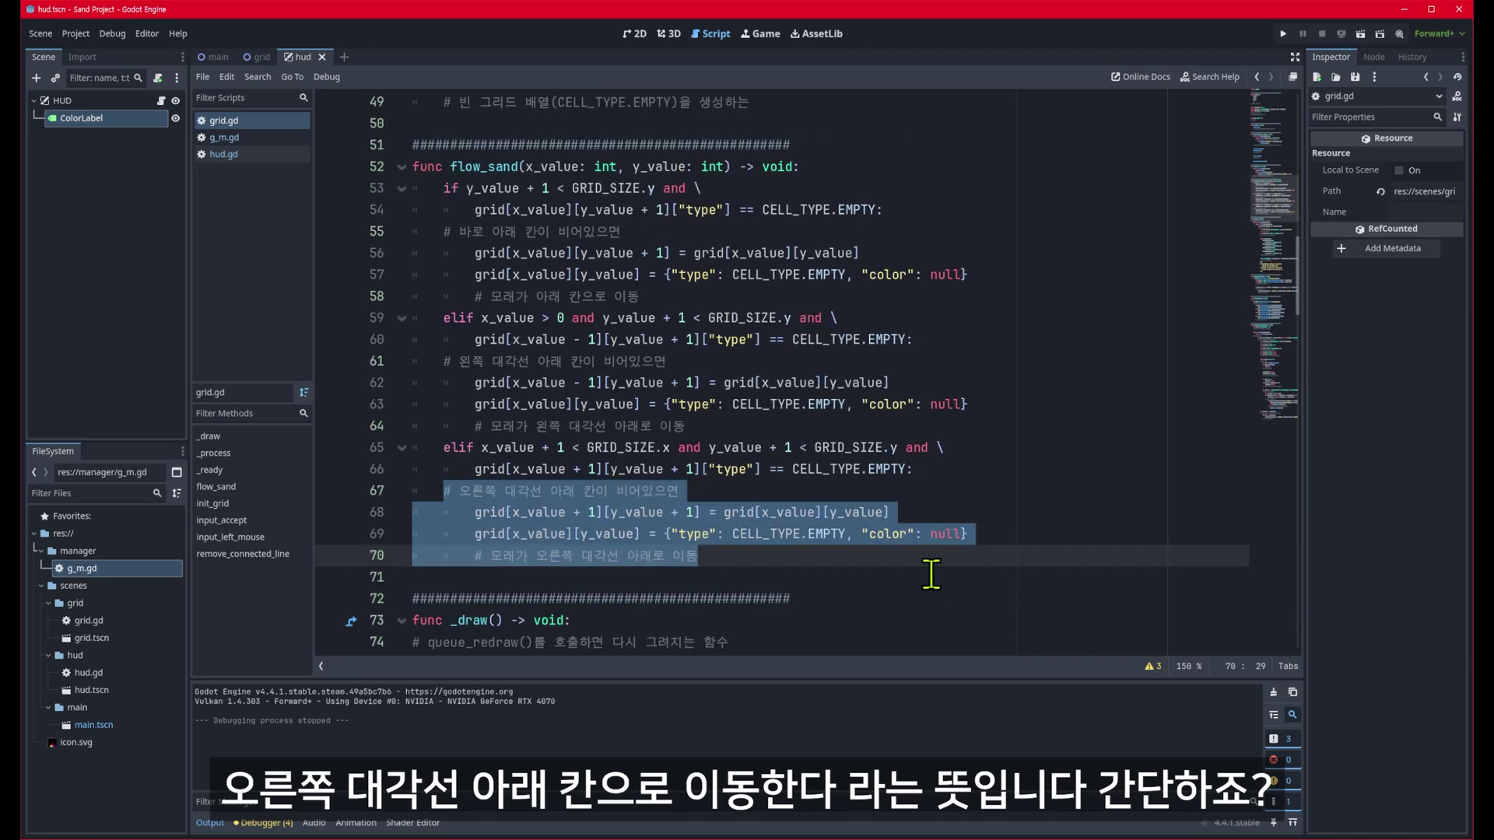
left_click_drag(1009, 600, 846, 560)
left_click(846, 560)
left_click_drag(443, 448, 946, 470)
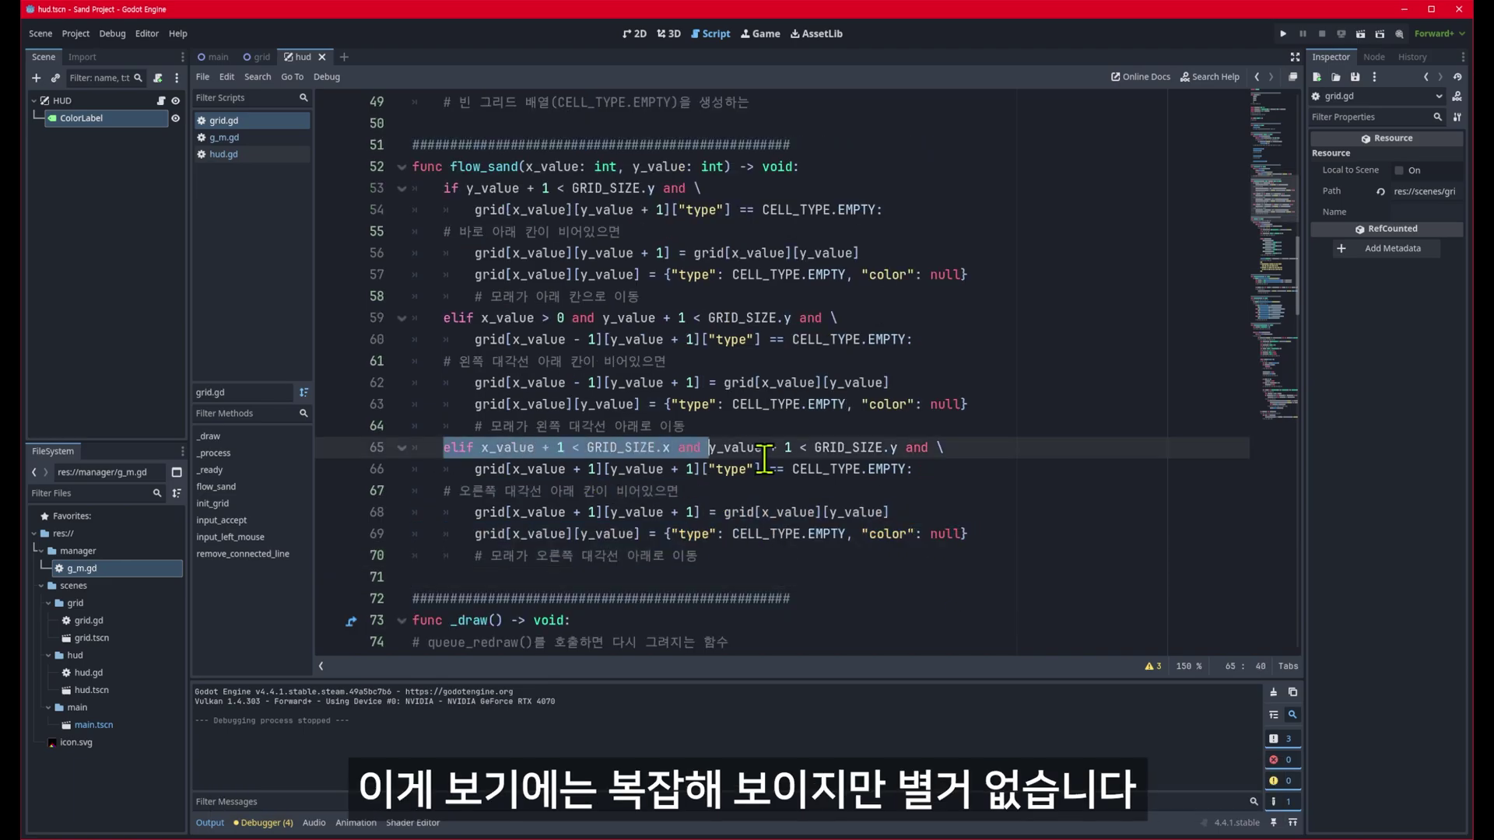
left_click(944, 469)
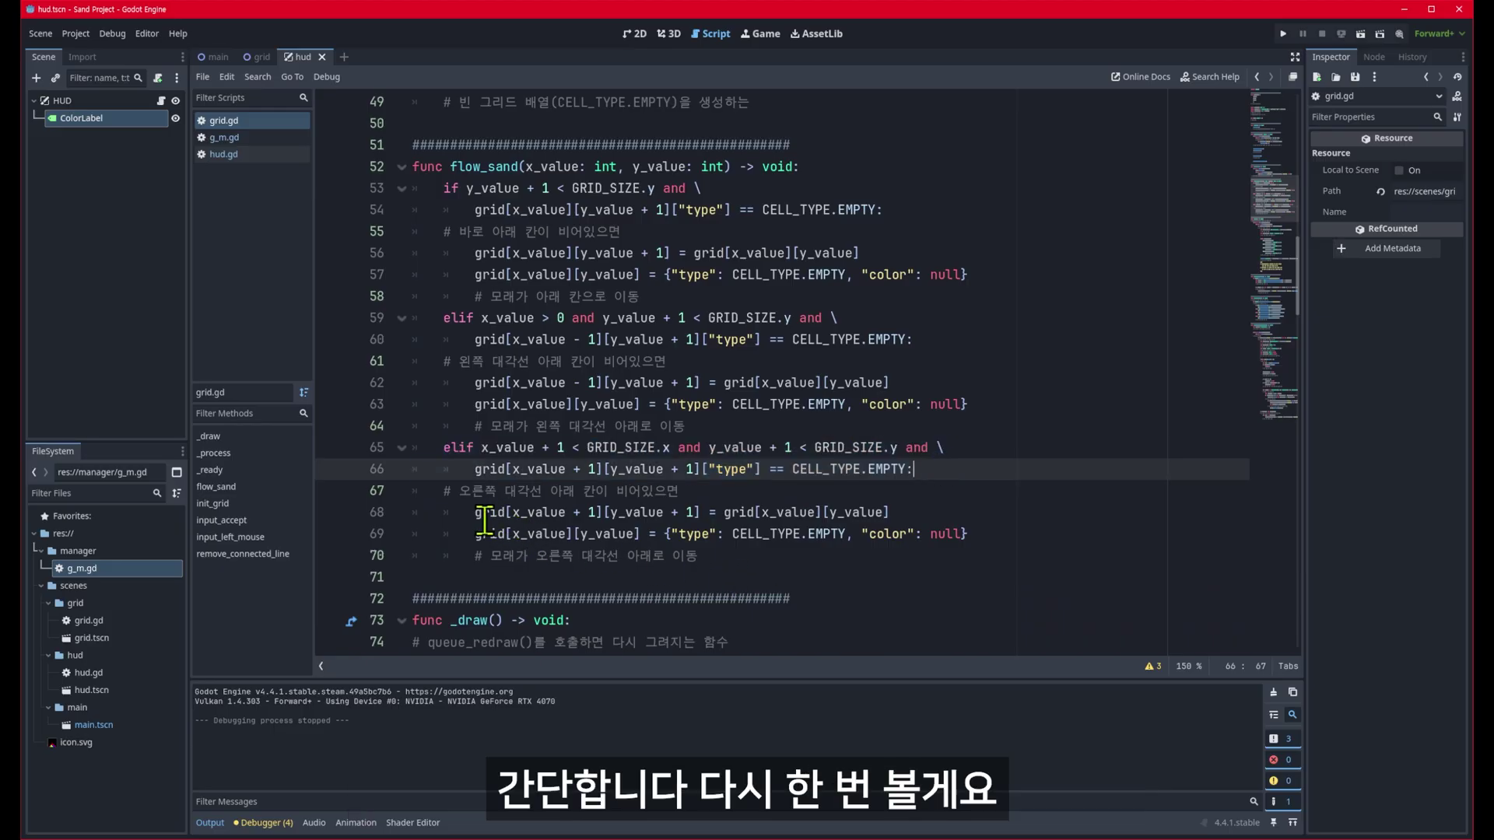
scroll(472, 520, "up", 2)
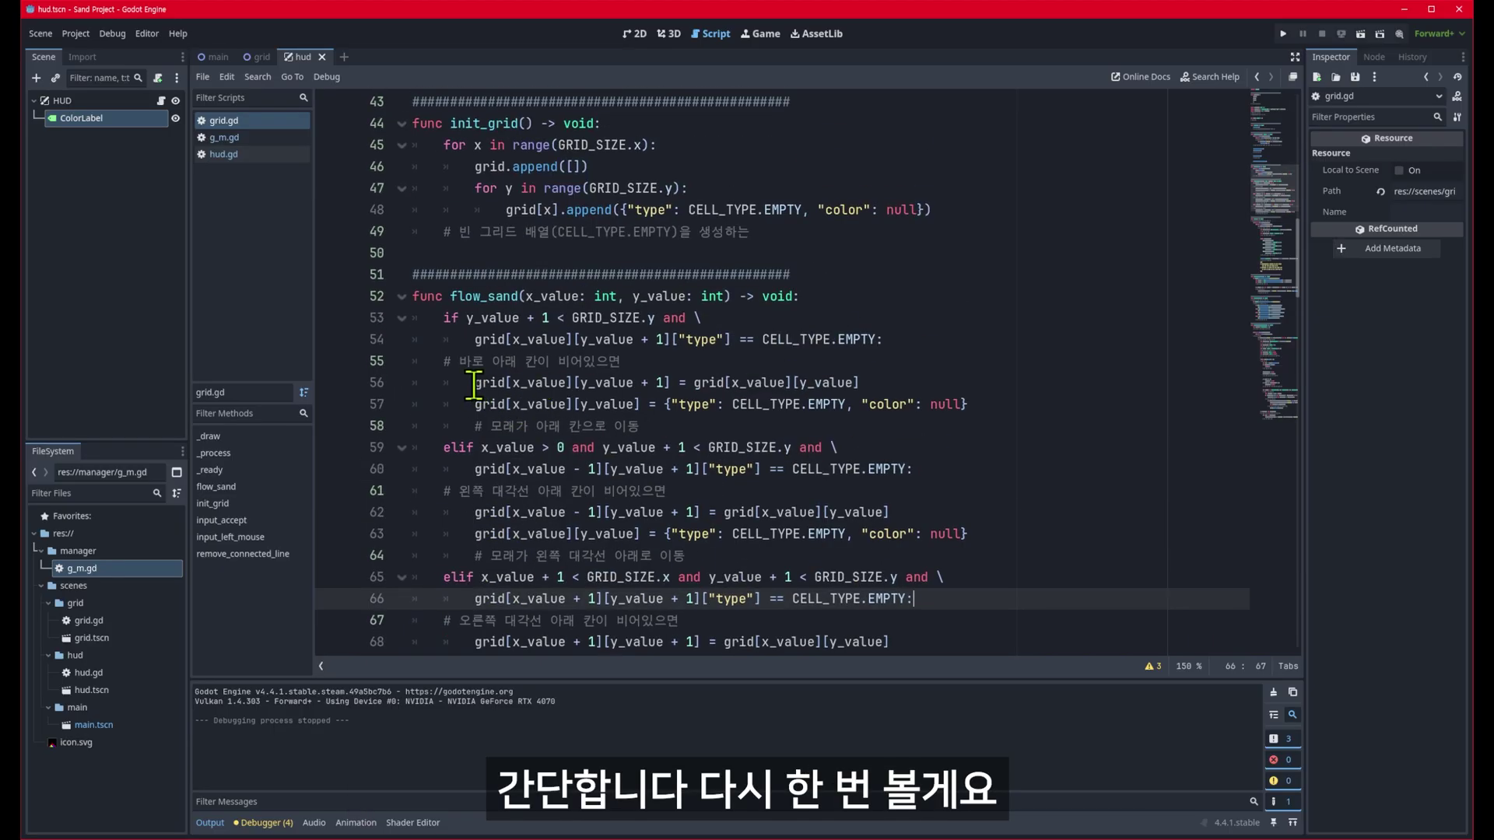
left_click_drag(444, 317, 887, 340)
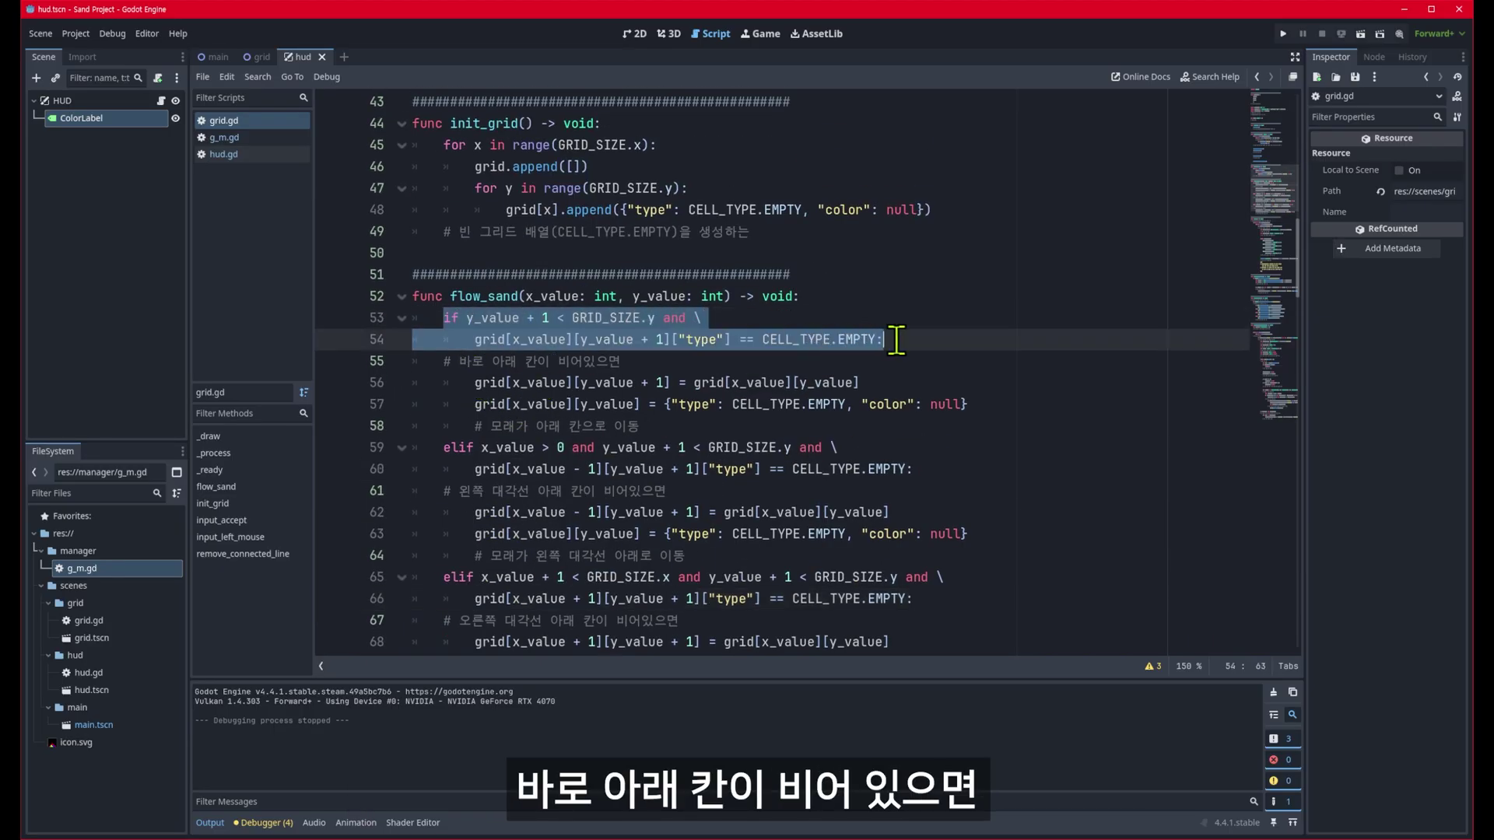
left_click_drag(475, 382, 857, 379)
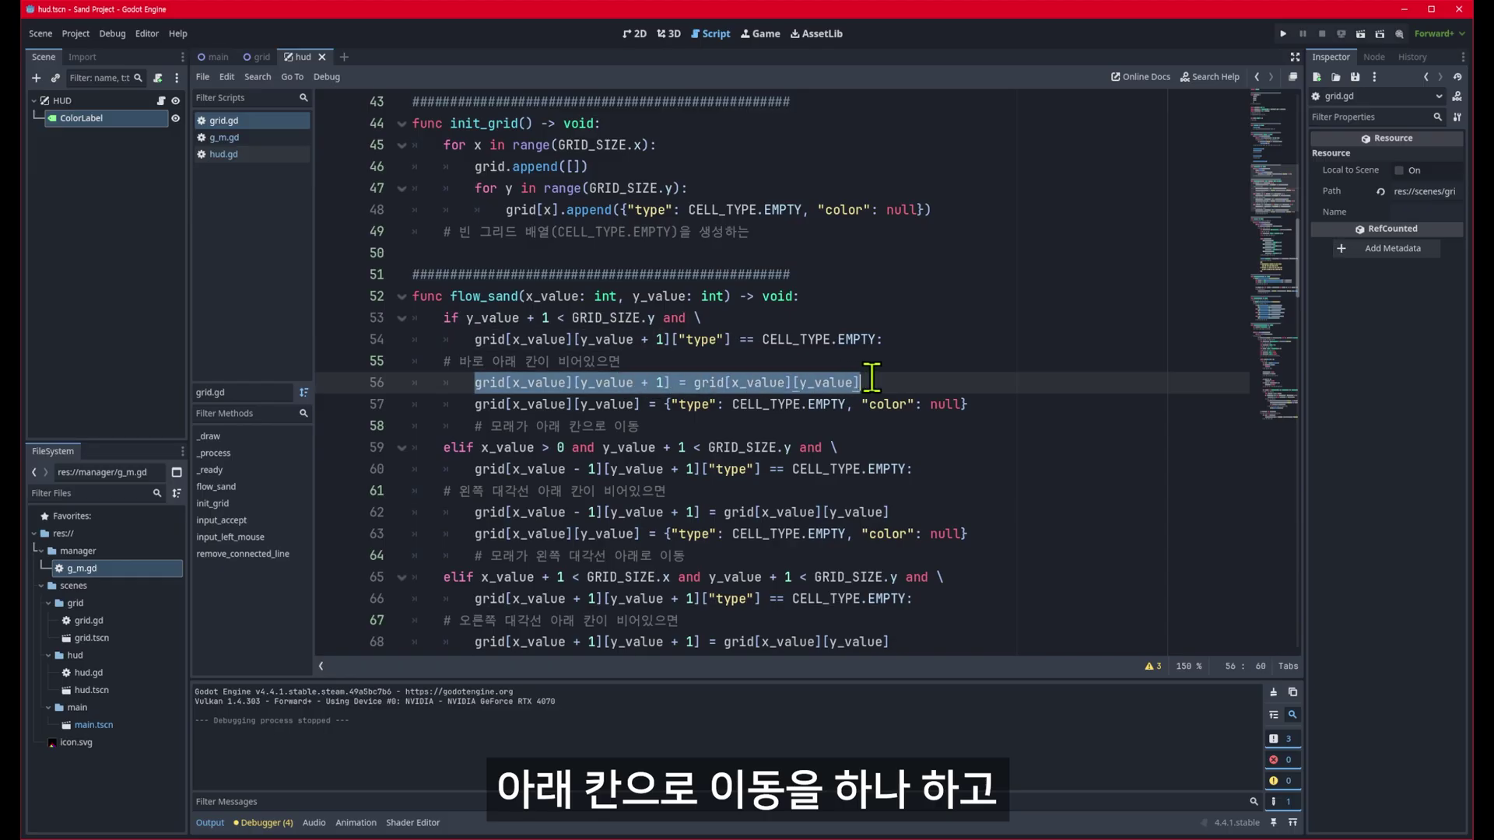
mouse_move(670, 382)
left_mouse_down()
mouse_move(475, 384)
mouse_move(980, 403)
left_mouse_up()
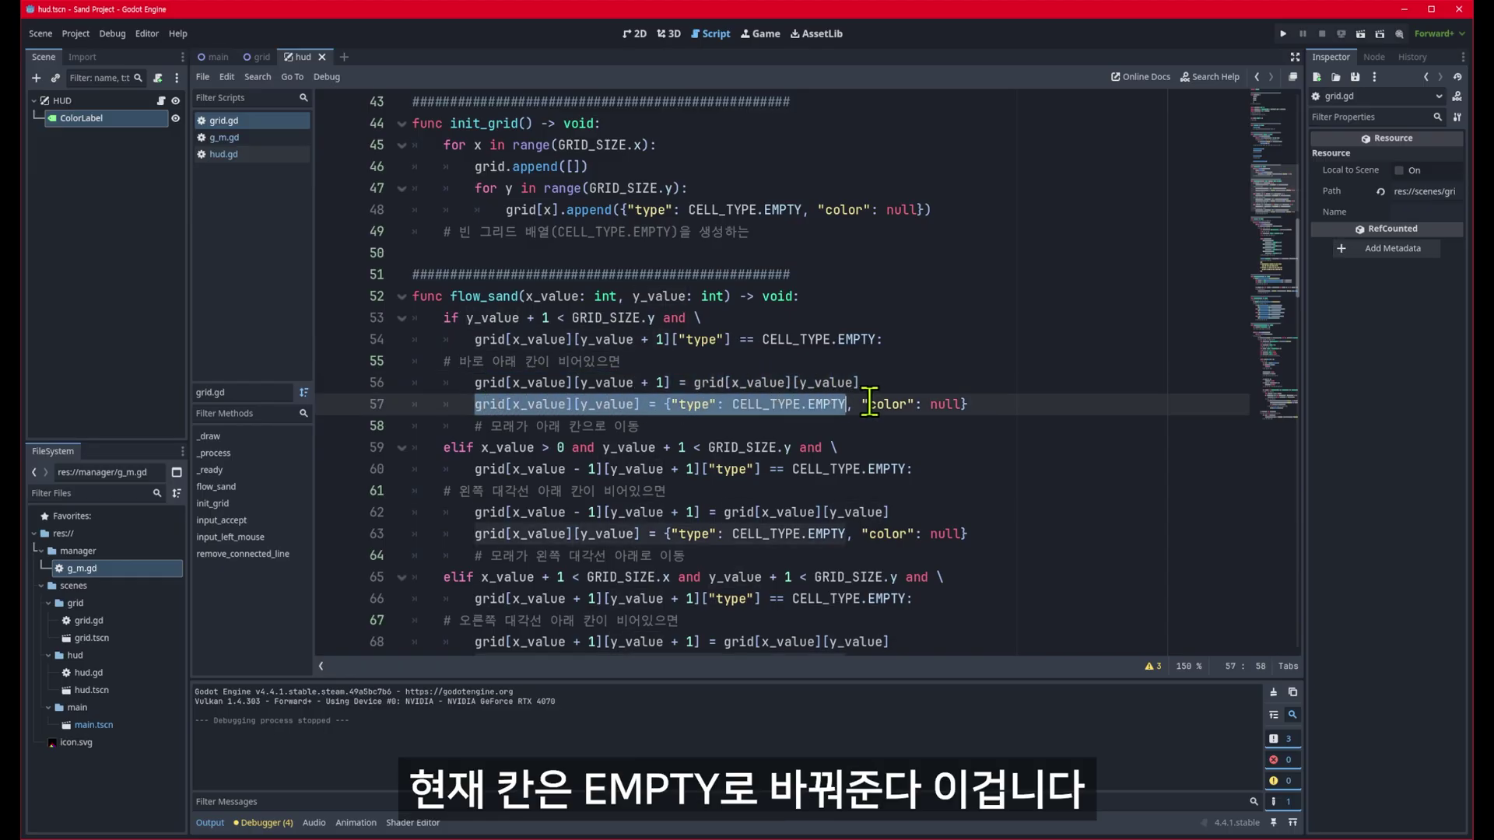
left_click(951, 443)
scroll(874, 550, "up", 7)
scroll(874, 551, "up", 6)
scroll(873, 550, "down", 4)
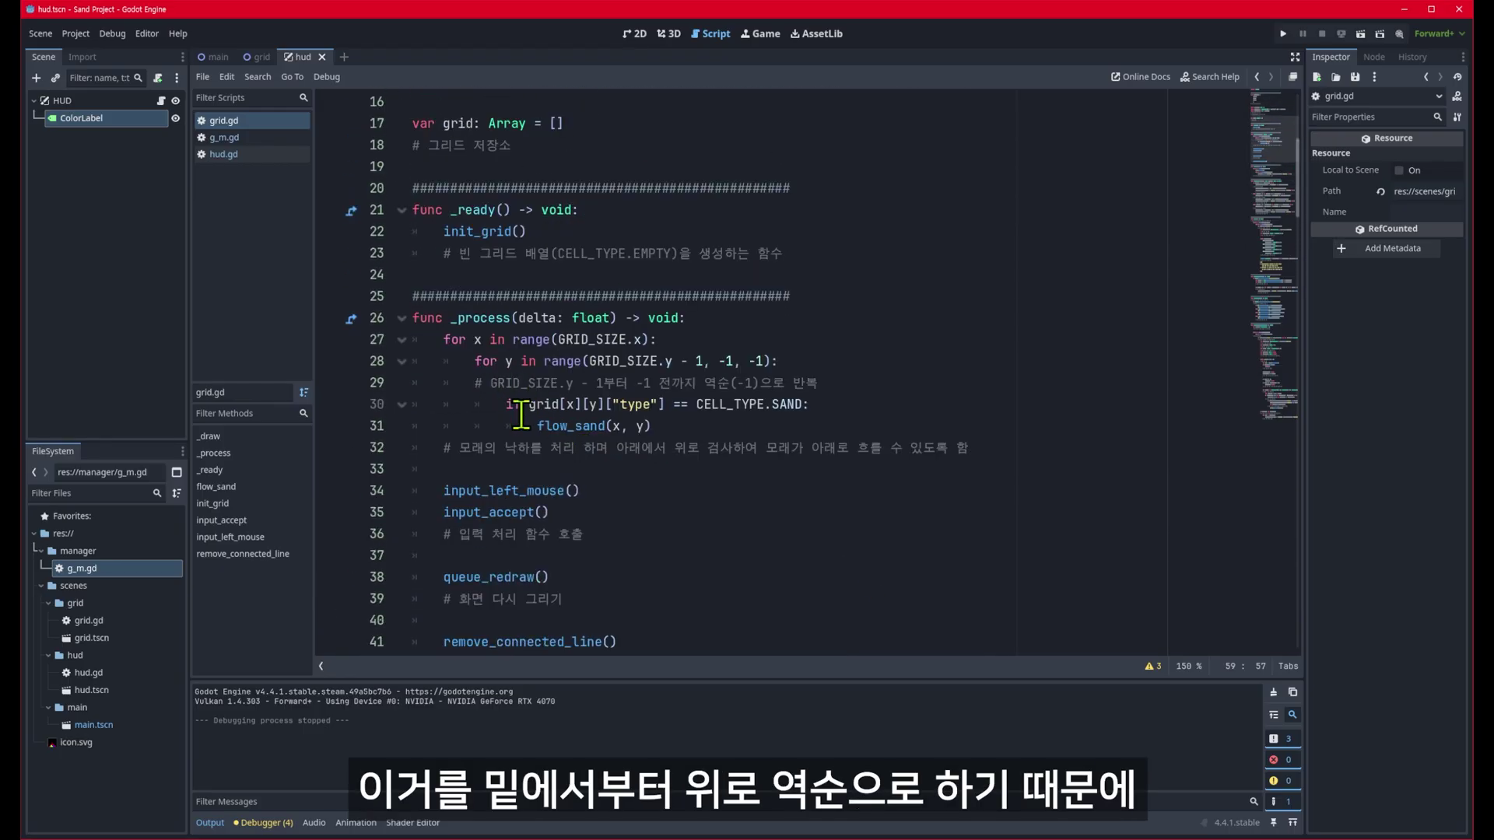
left_click_drag(476, 361, 831, 418)
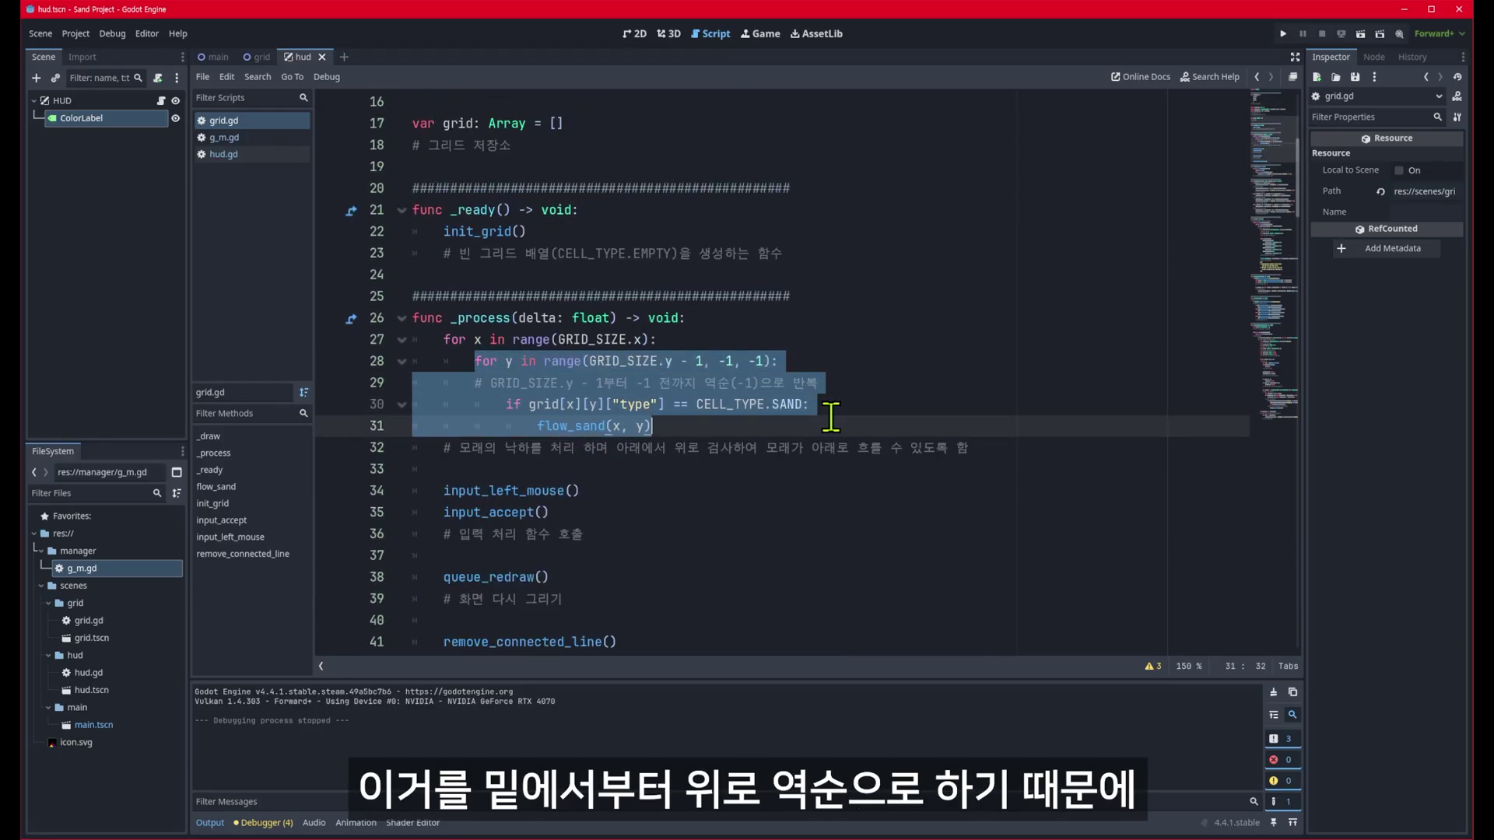
scroll(730, 403, "down", 2)
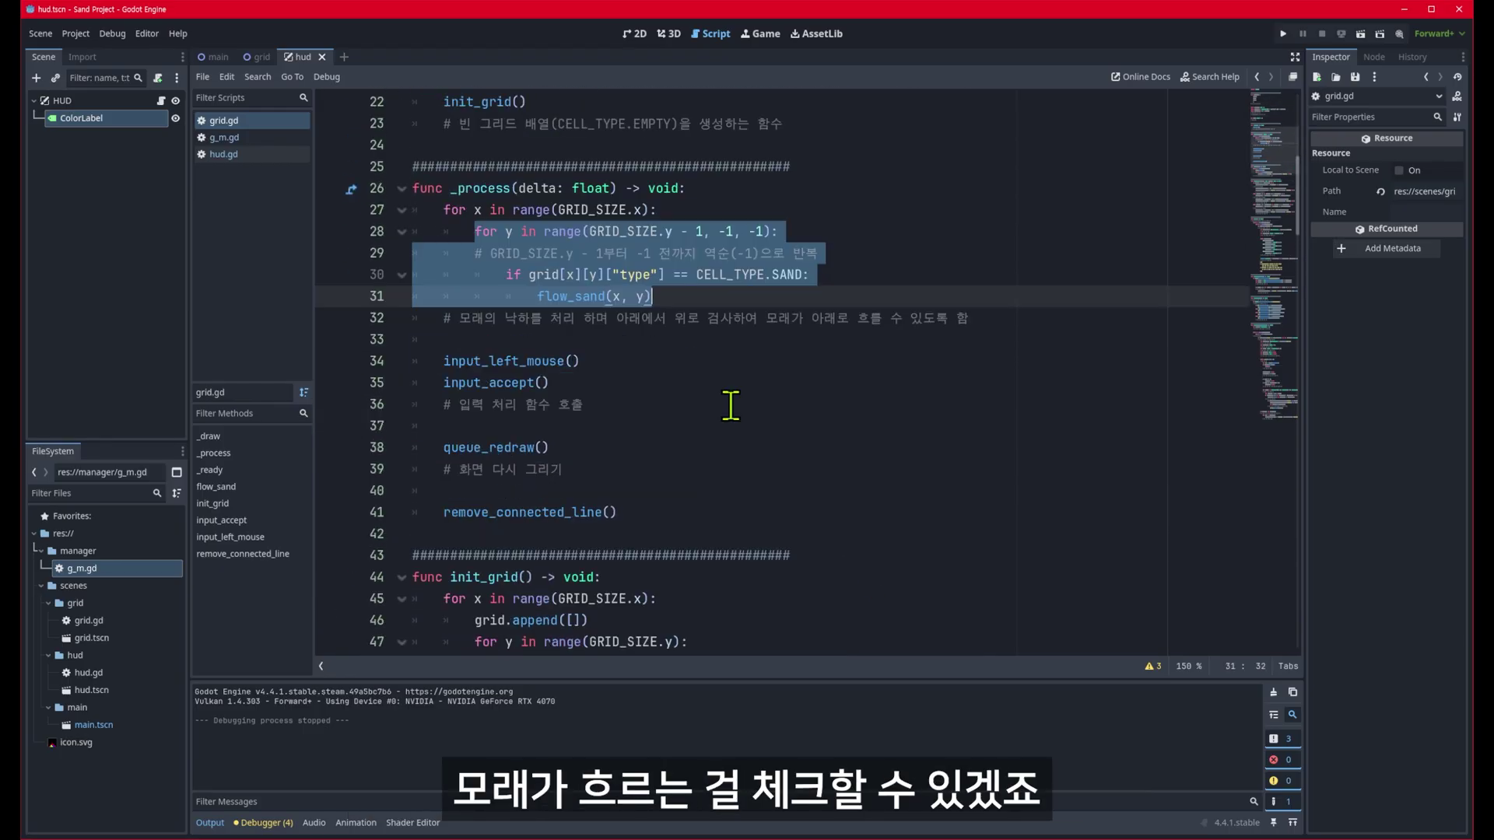
left_click(677, 418)
left_click(610, 468)
left_click(660, 510)
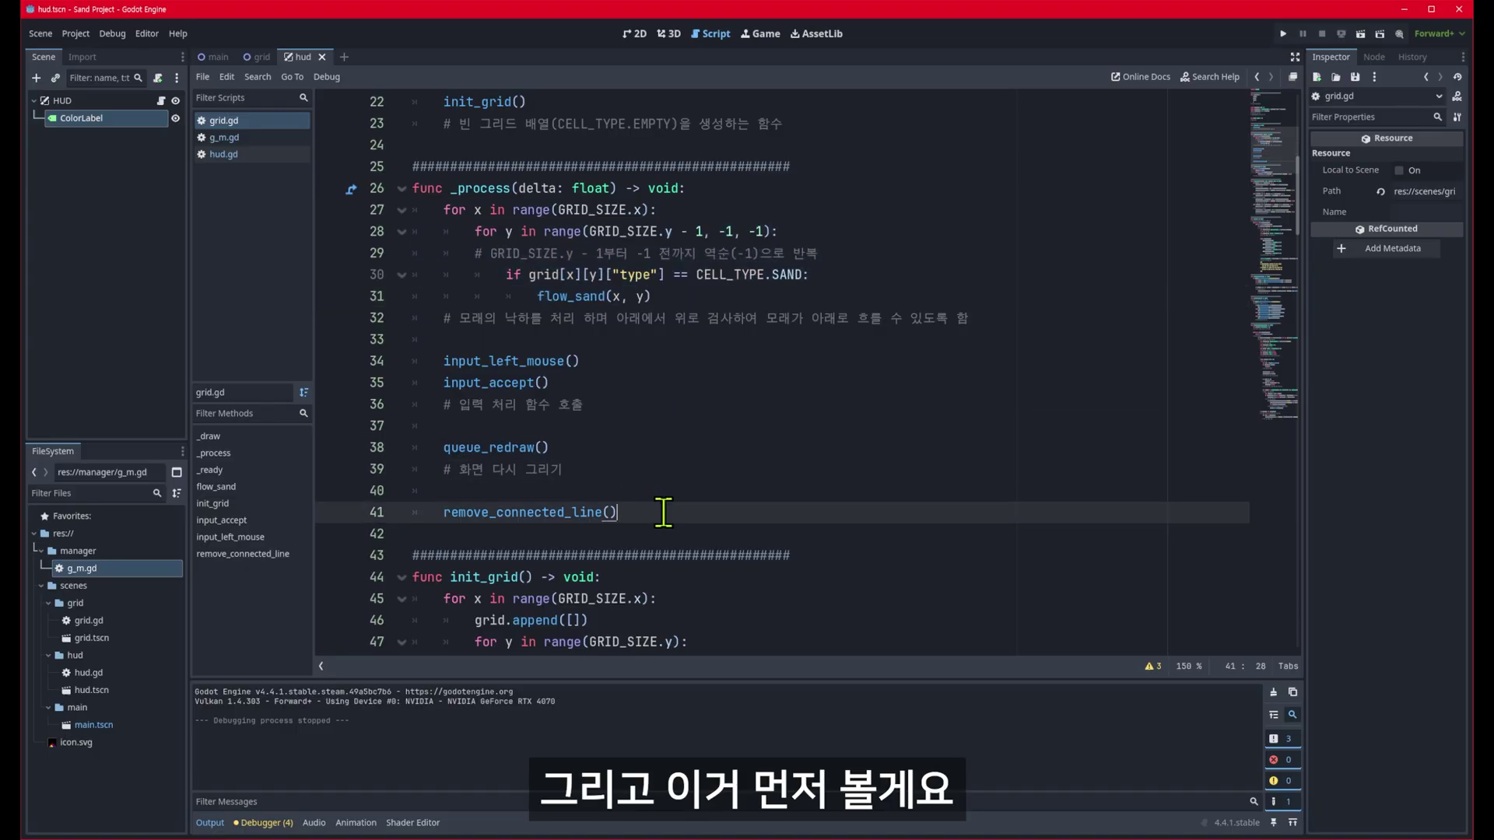
left_click(499, 455, "ctrl")
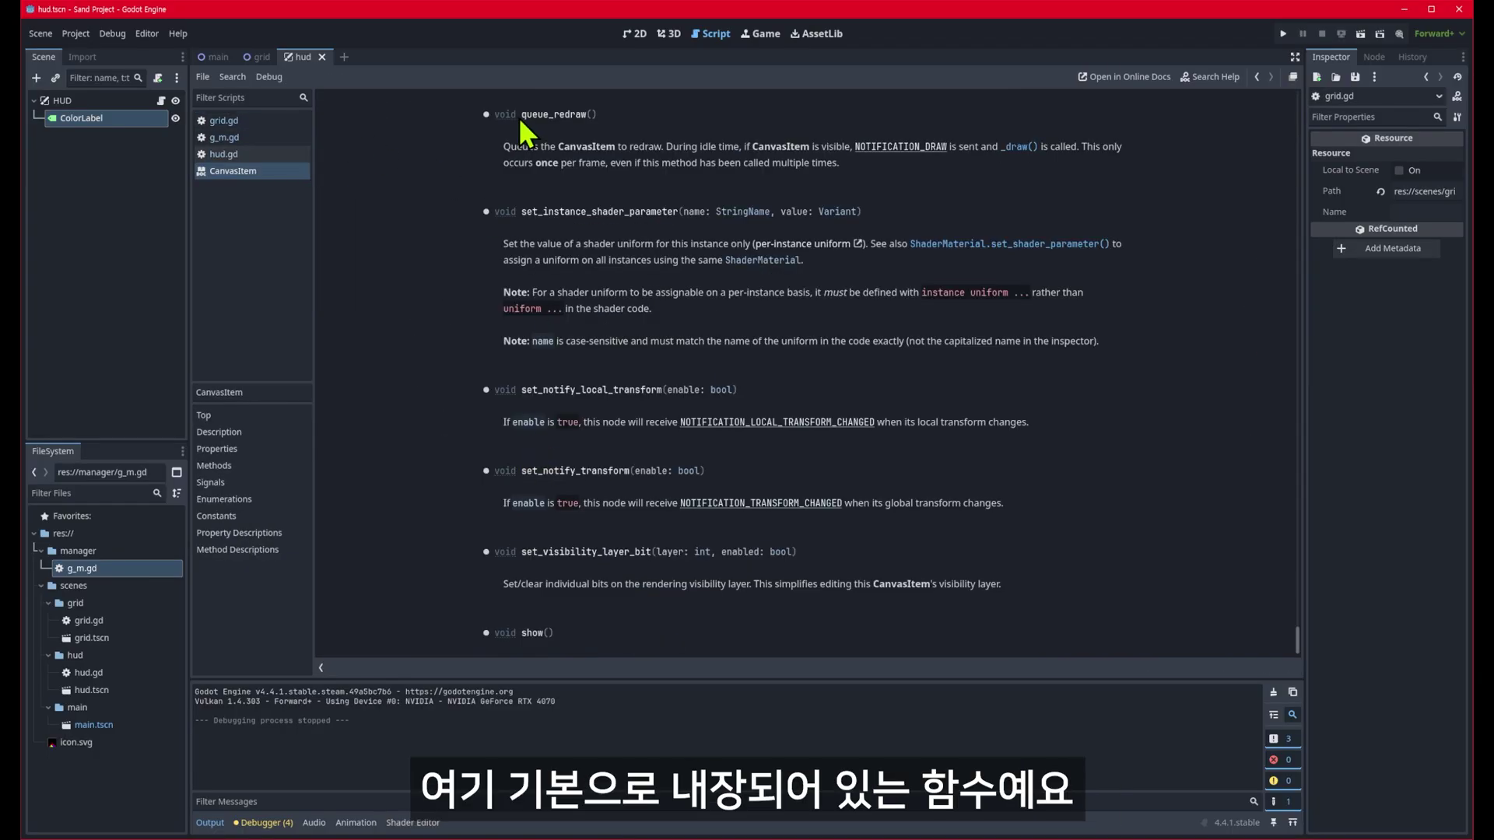
left_click_drag(520, 114, 595, 116)
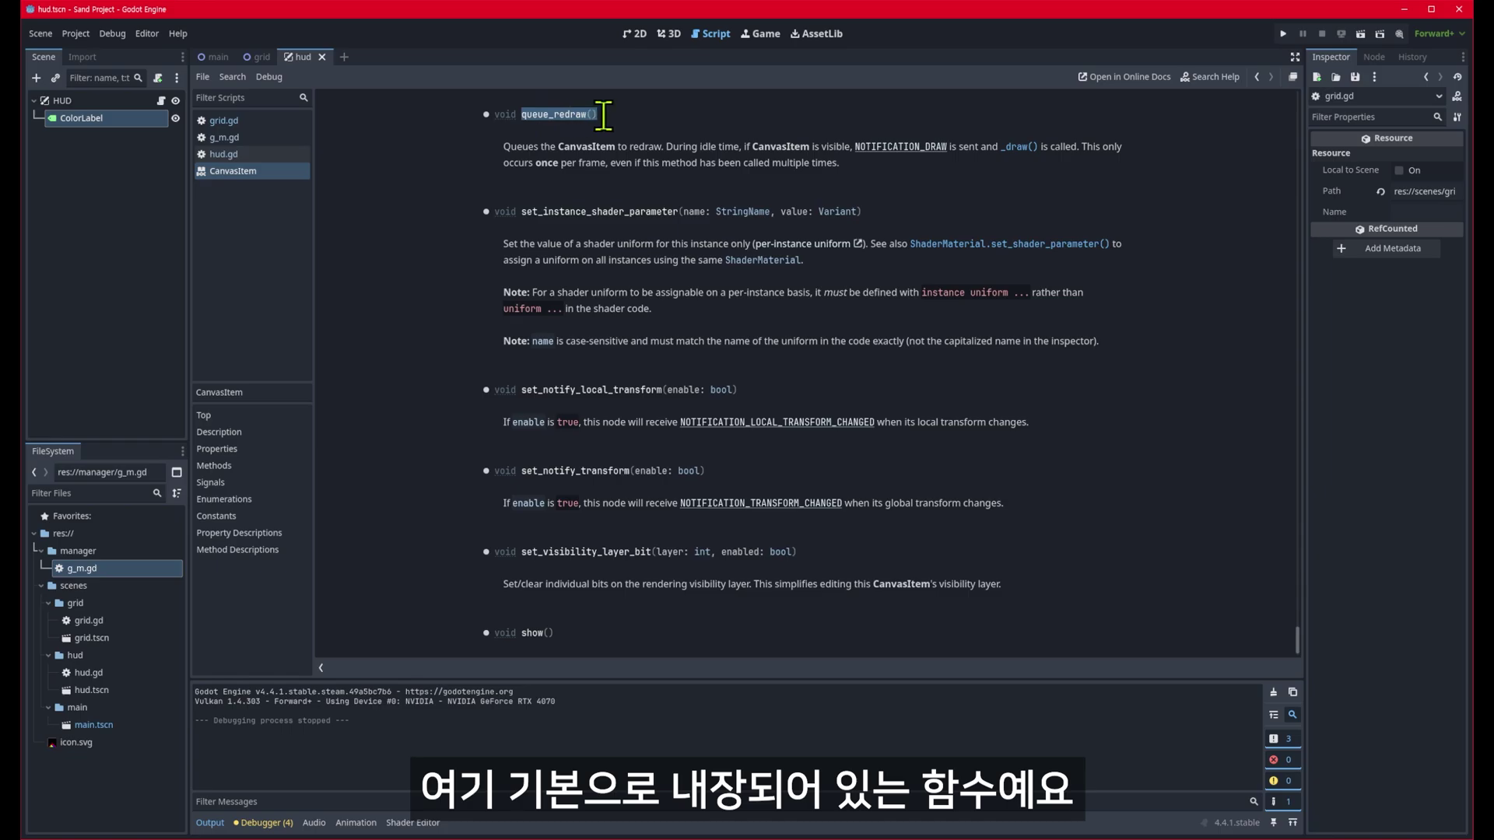
left_click(223, 121)
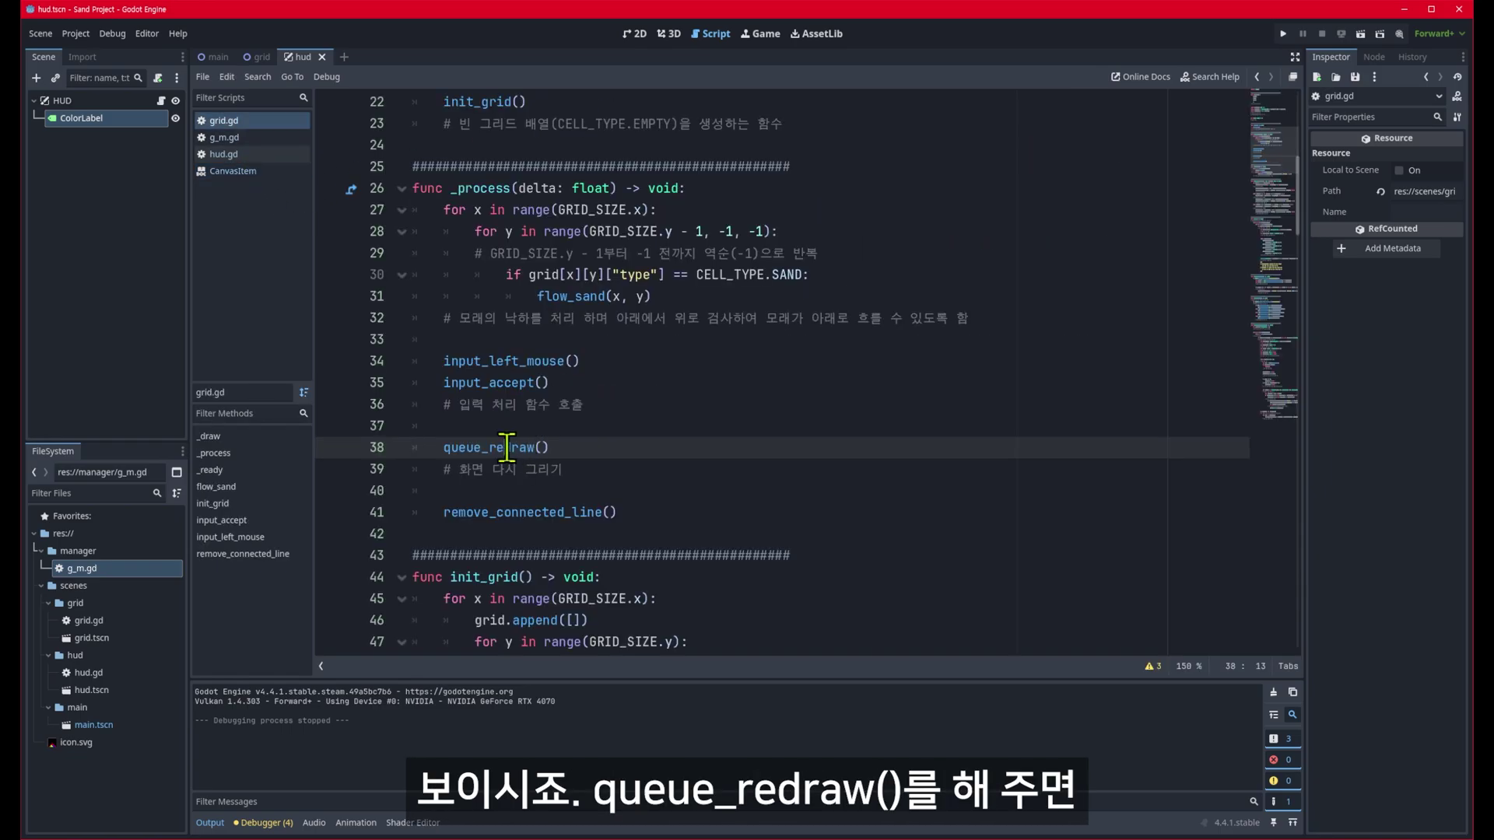
key("ctrl+f")
key("Escape")
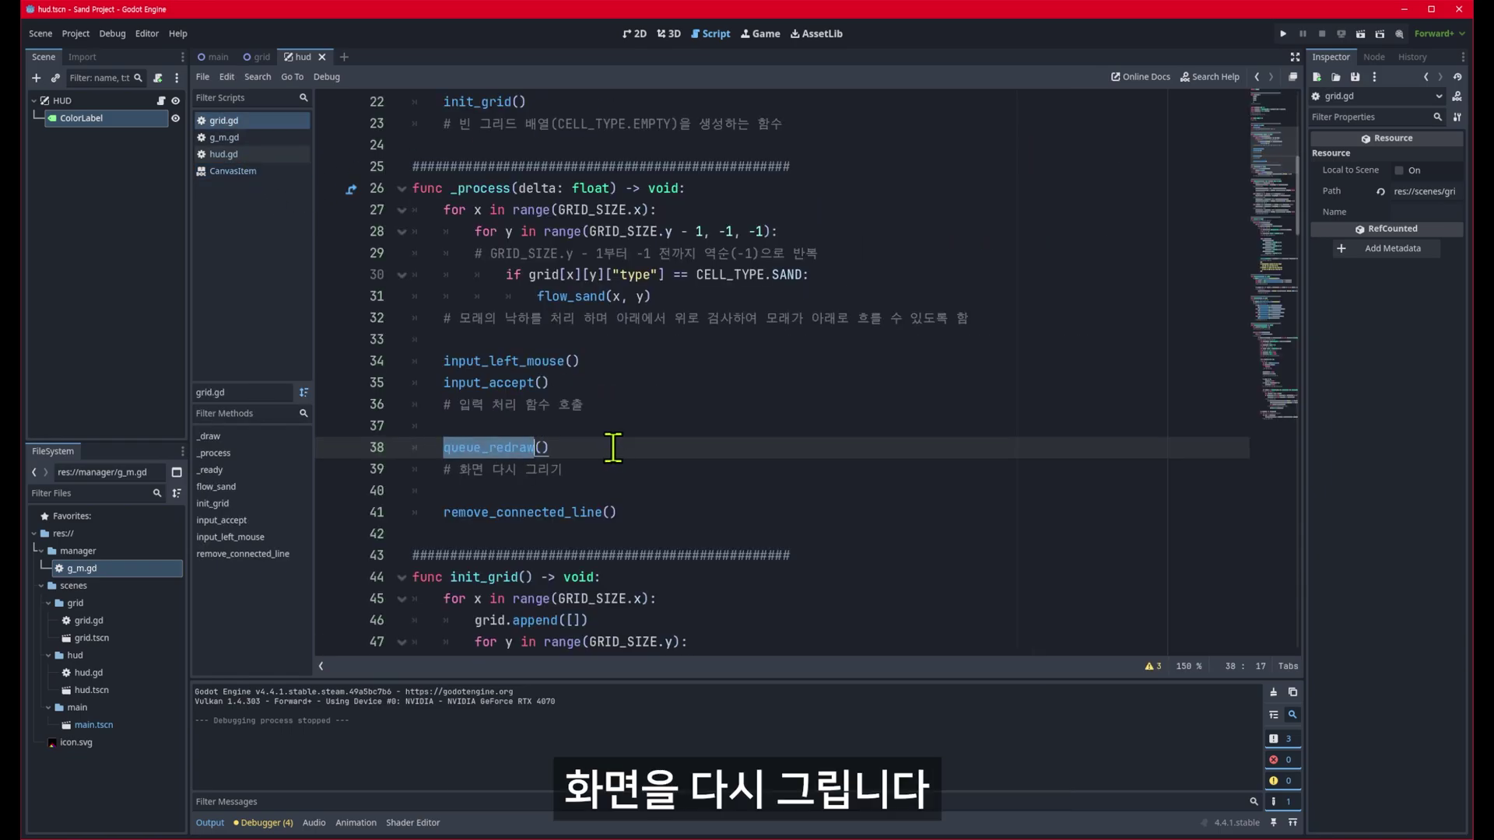
scroll(619, 446, "down", 2)
scroll(623, 447, "down", 3)
scroll(584, 444, "down", 5)
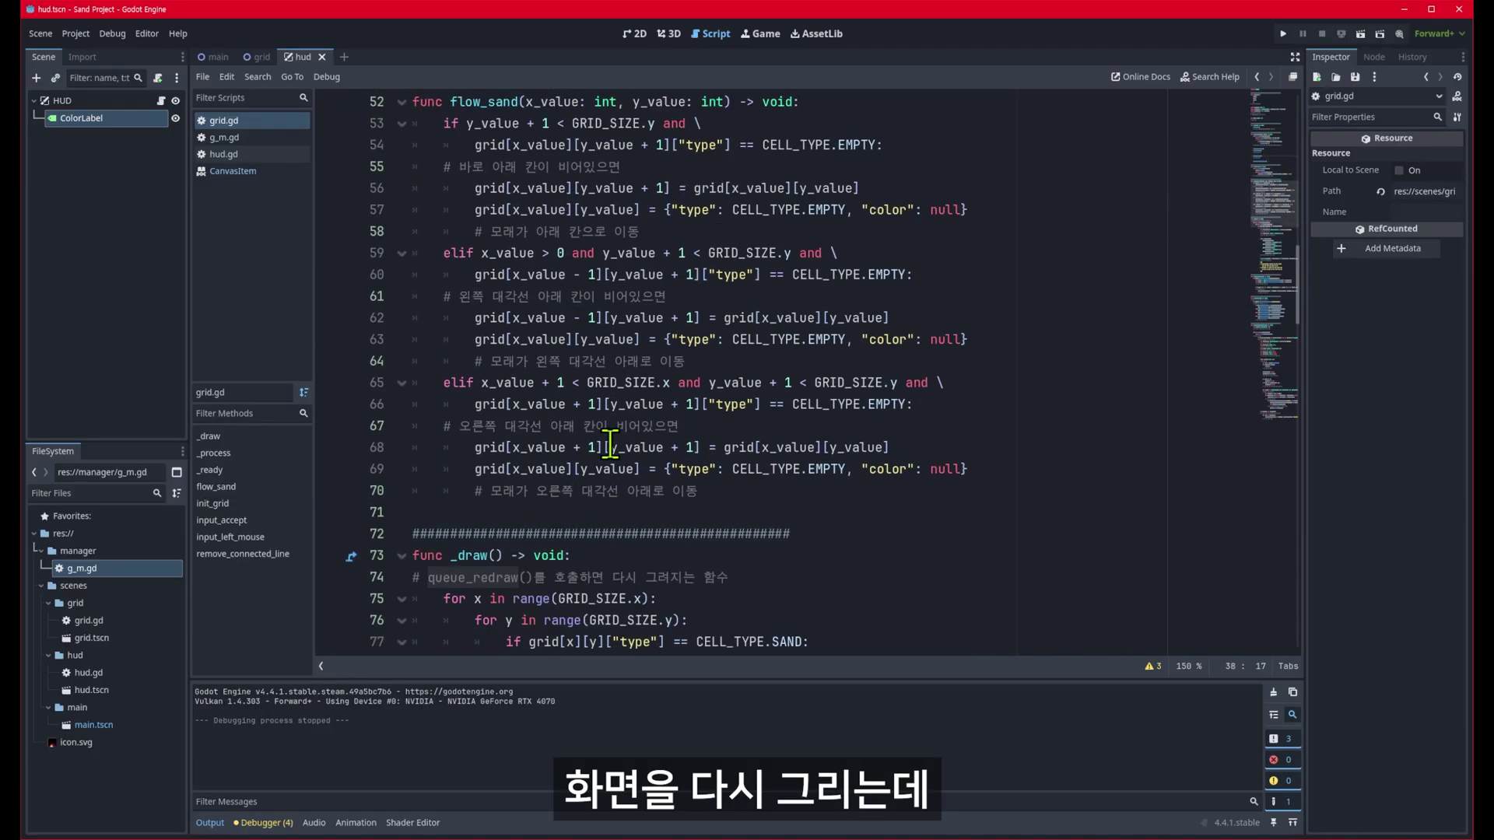
scroll(539, 439, "down", 2)
left_click_drag(413, 426, 570, 426)
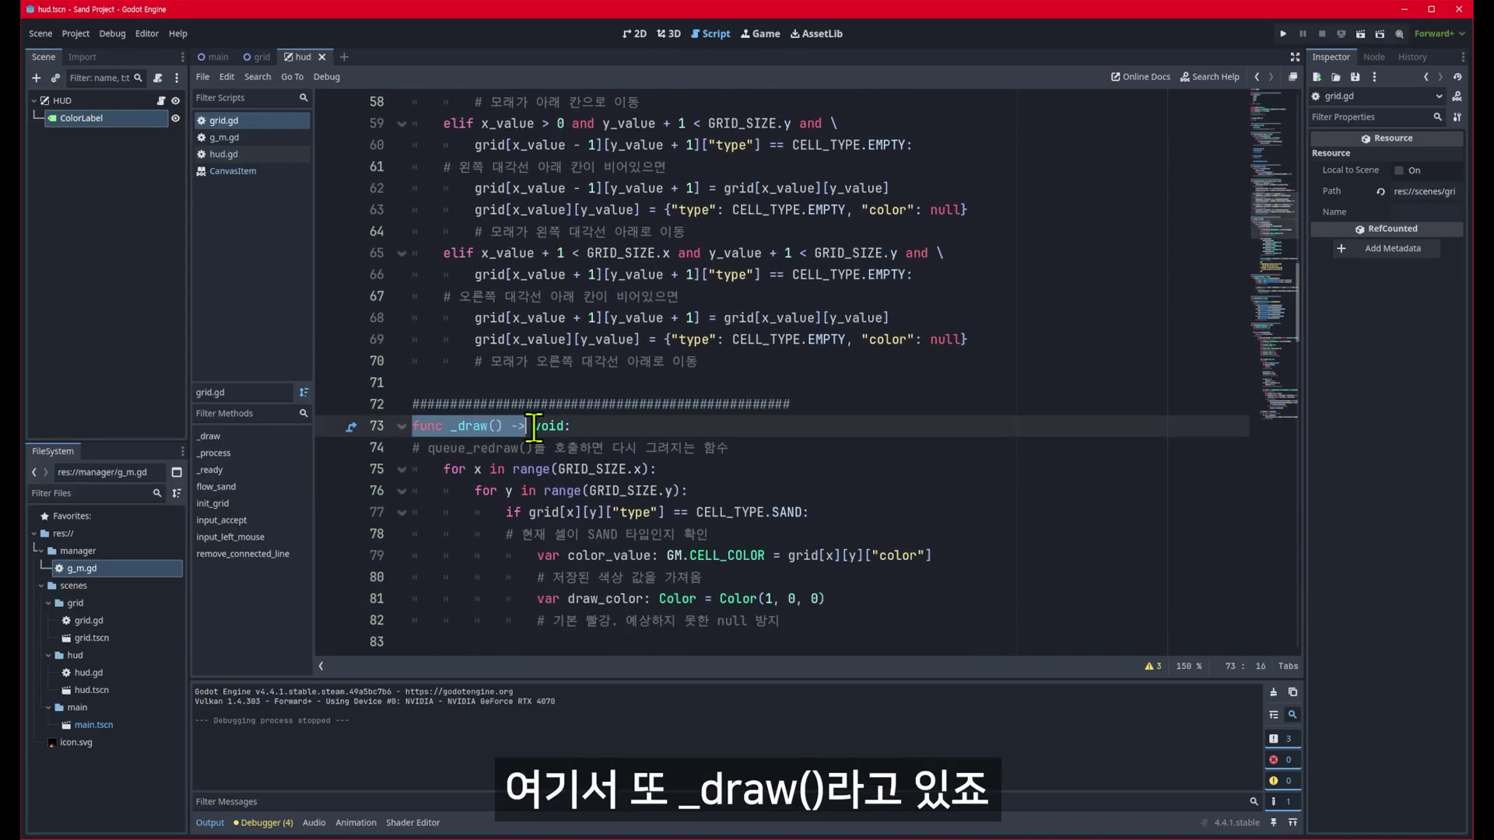
double_click(474, 426)
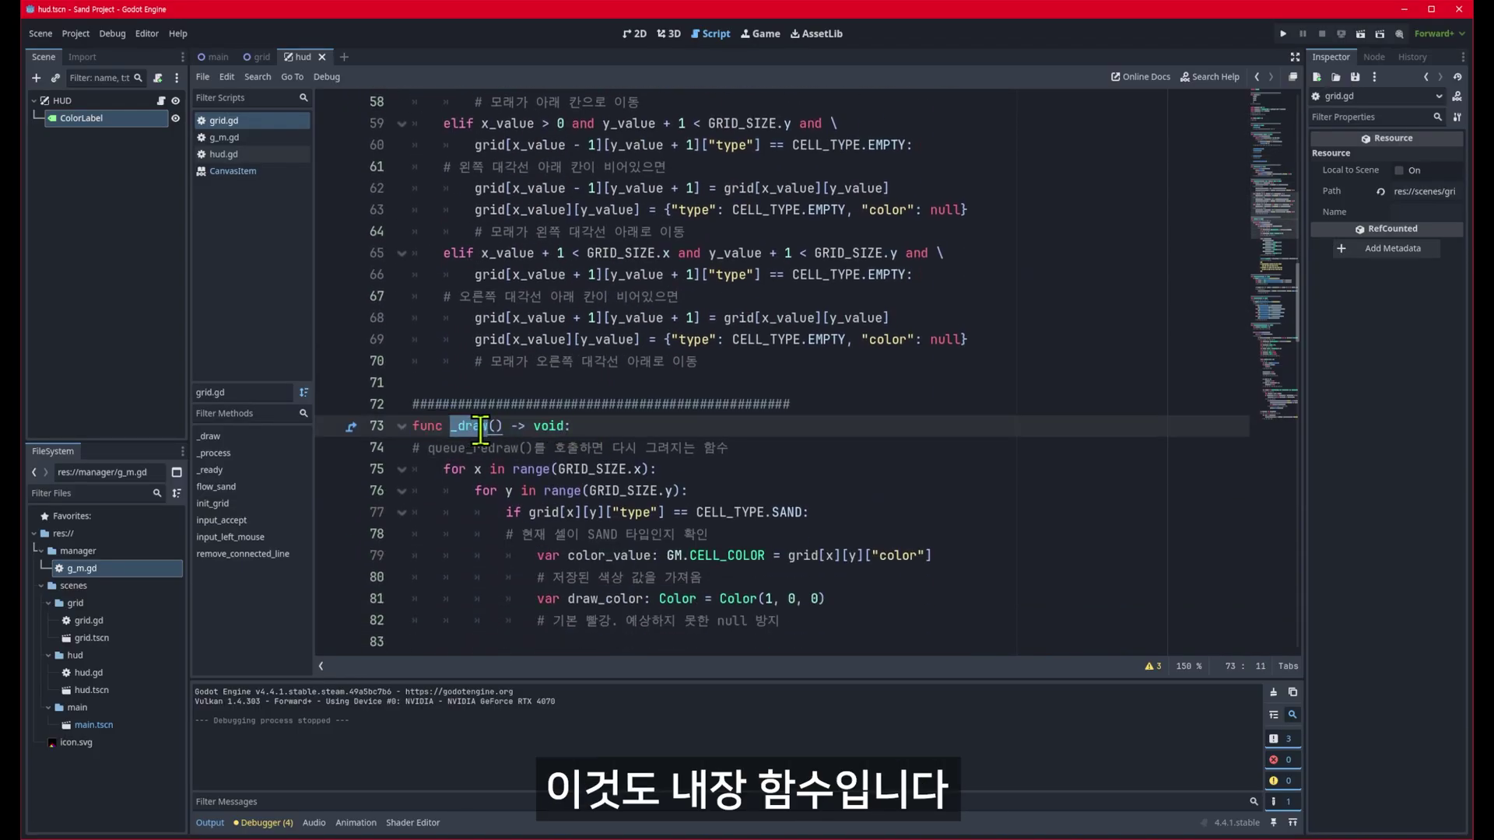
scroll(483, 413, "down", 3)
left_click_drag(442, 274, 733, 297)
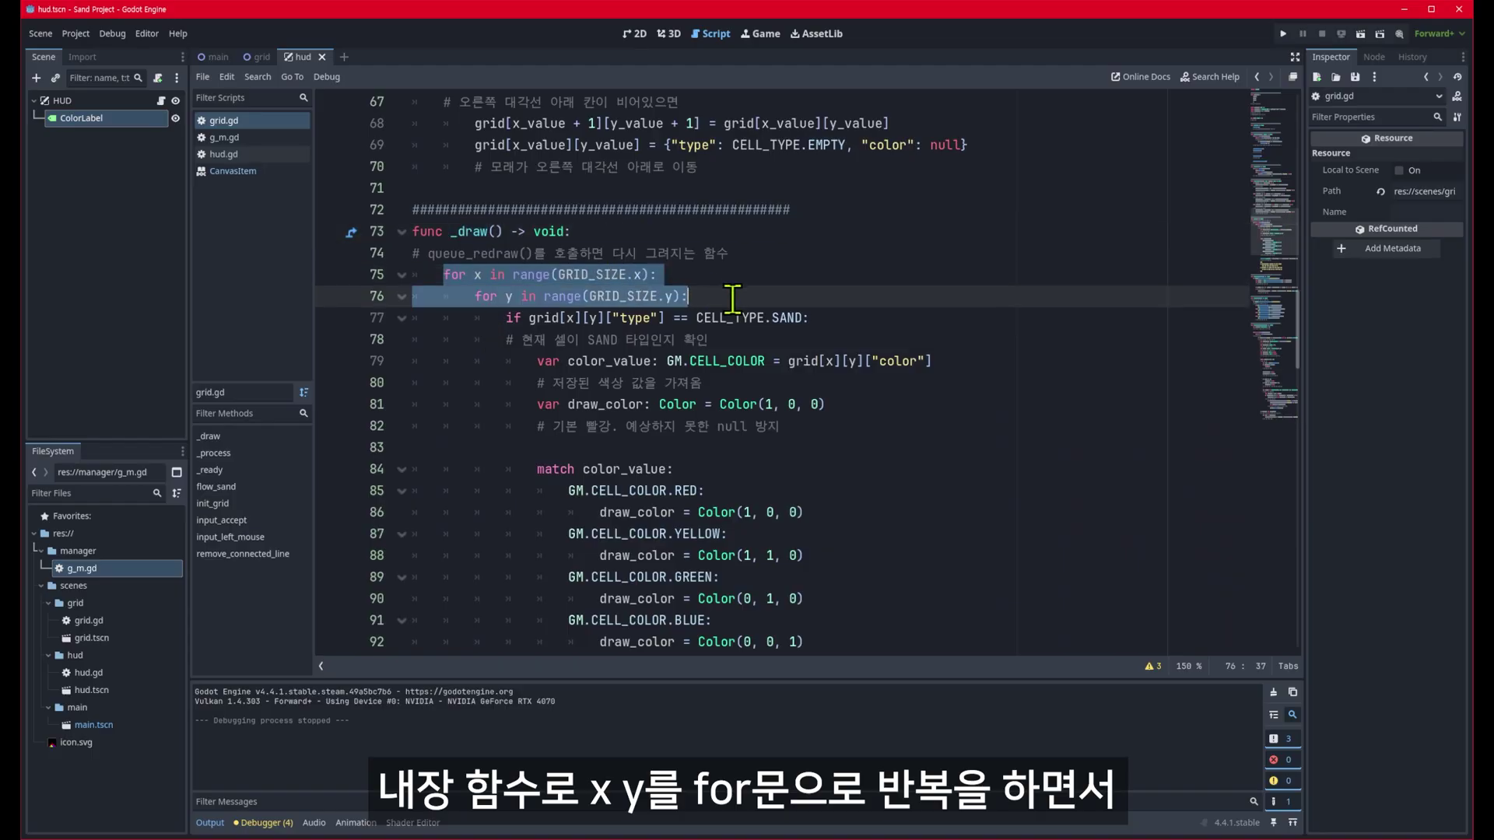
left_click_drag(506, 318, 811, 317)
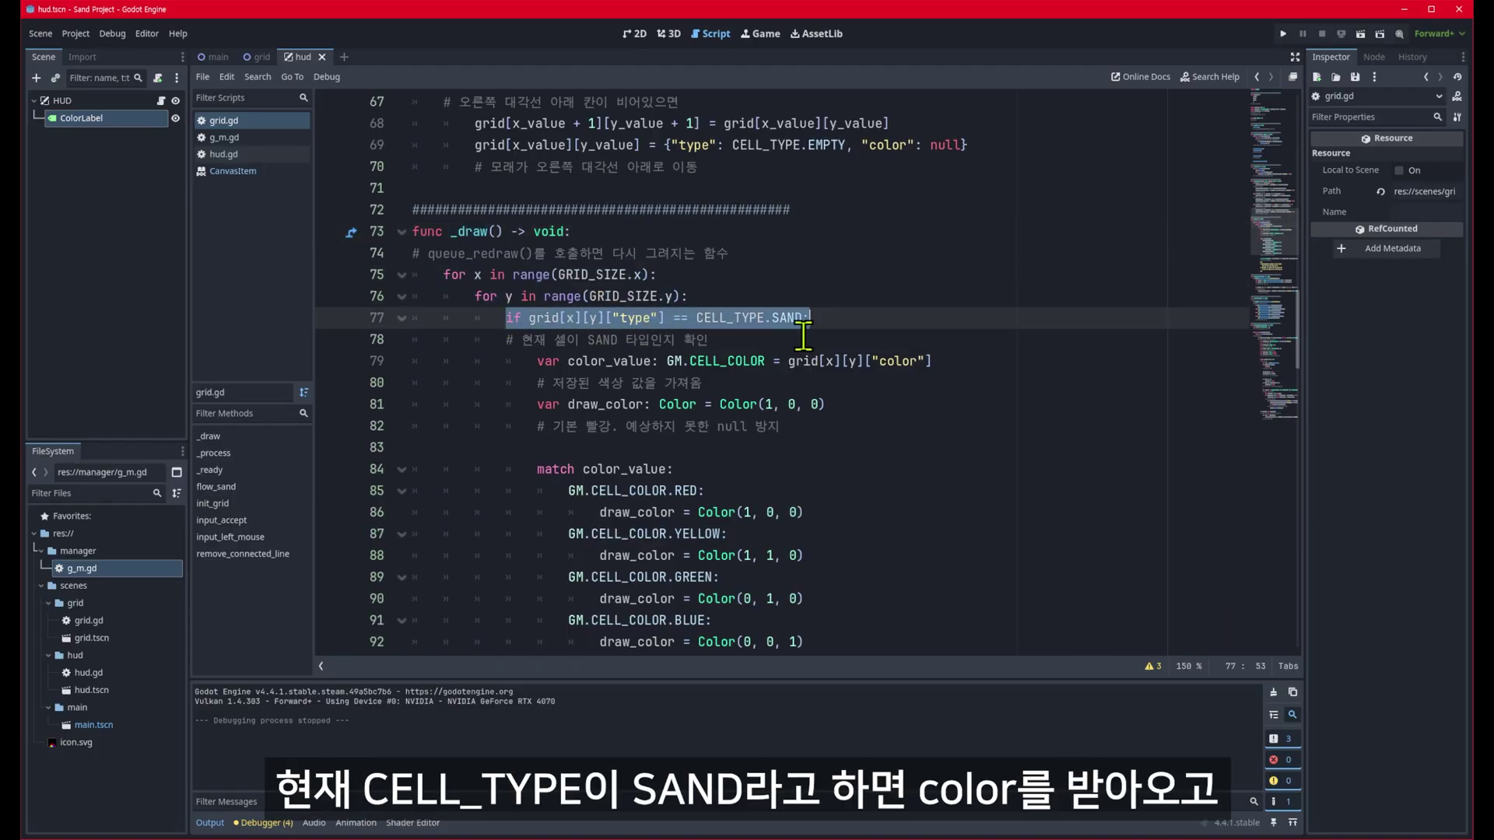
left_click_drag(508, 363, 926, 363)
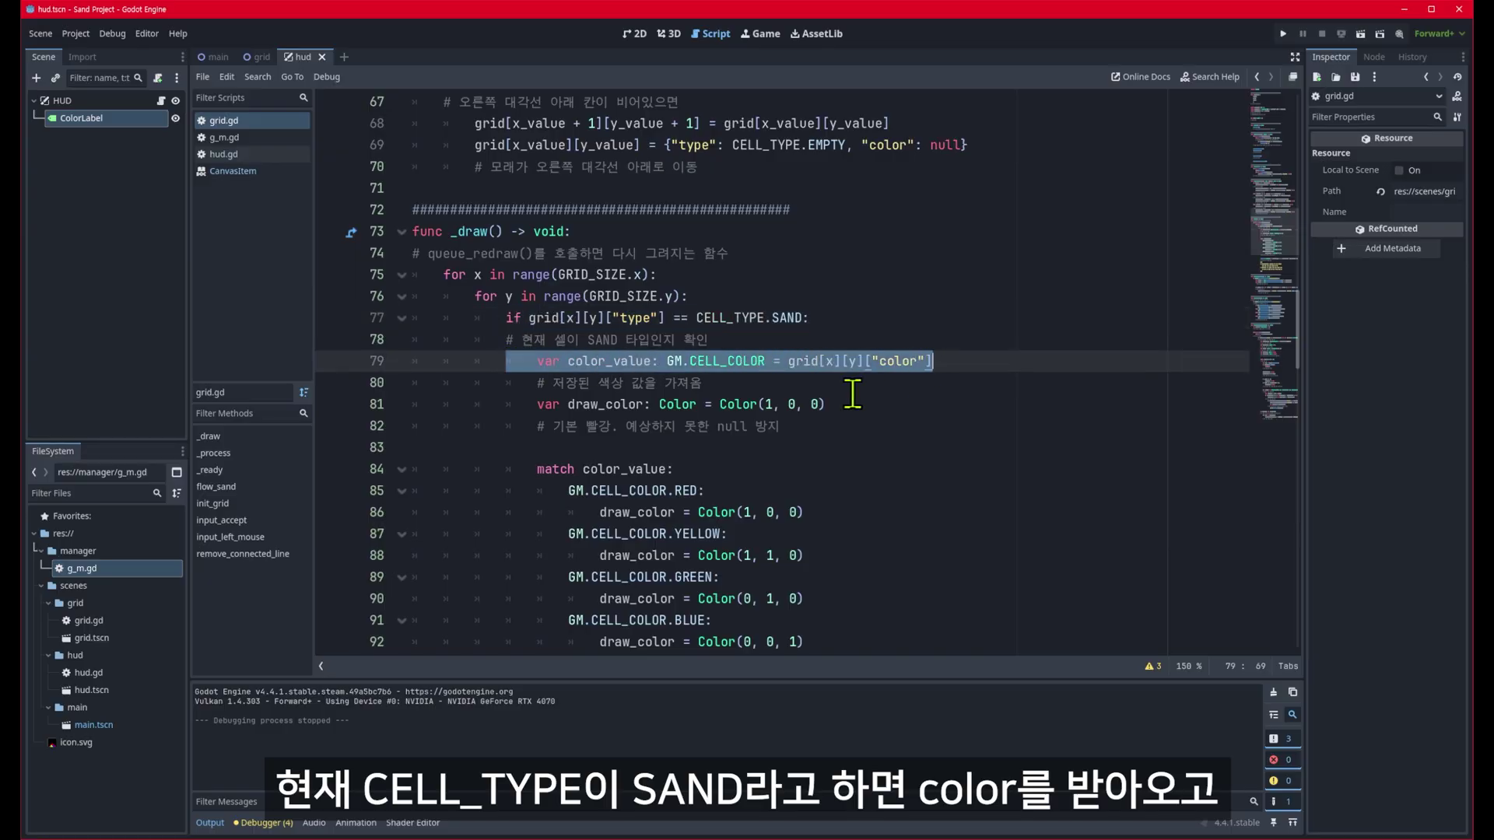
scroll(613, 401, "down", 2)
left_click(555, 342)
scroll(545, 389, "down", 2)
left_click_drag(537, 447, 1186, 447)
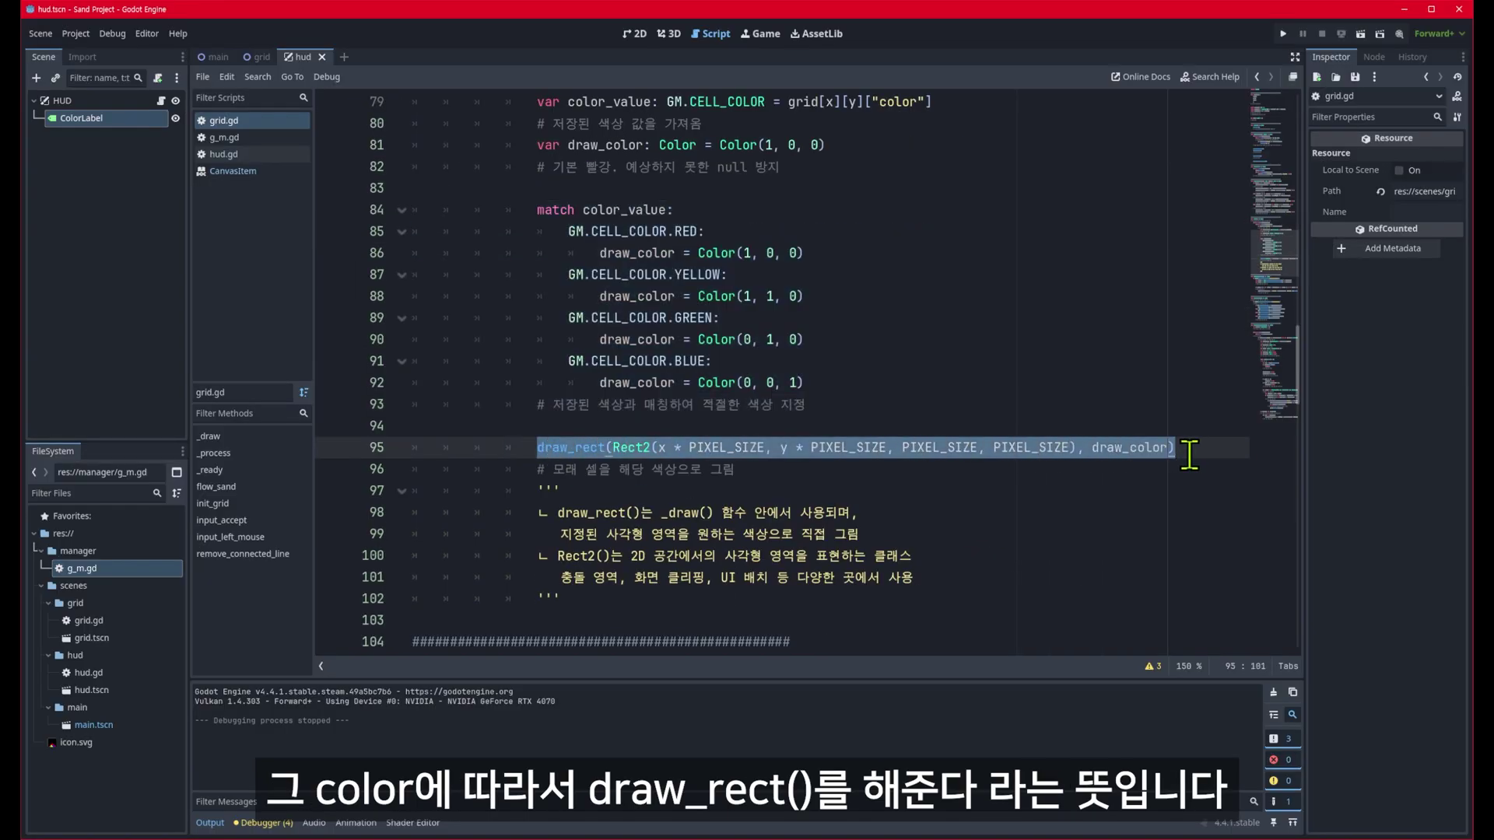
double_click(573, 448)
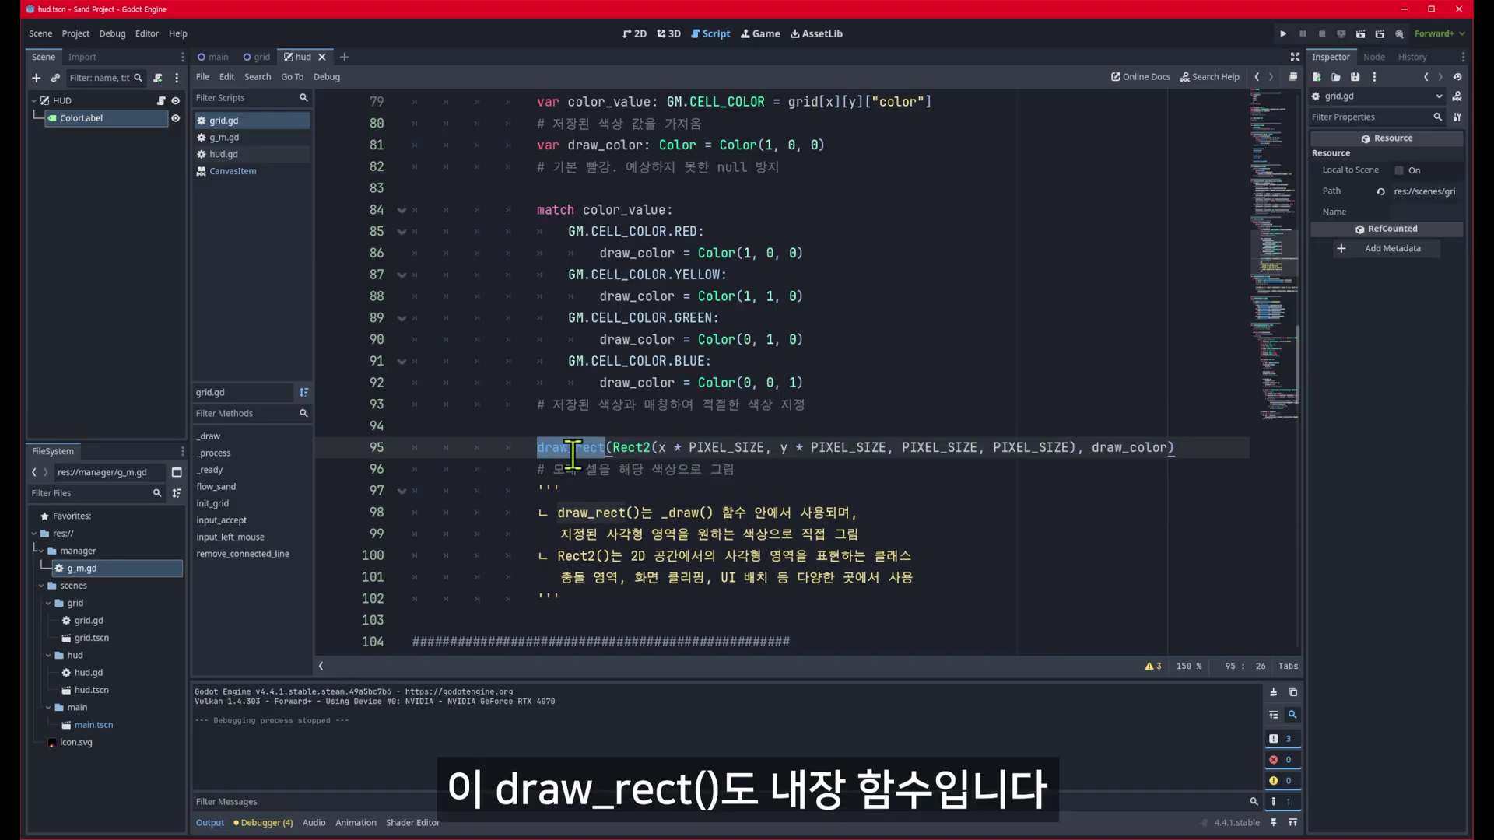
double_click(629, 449)
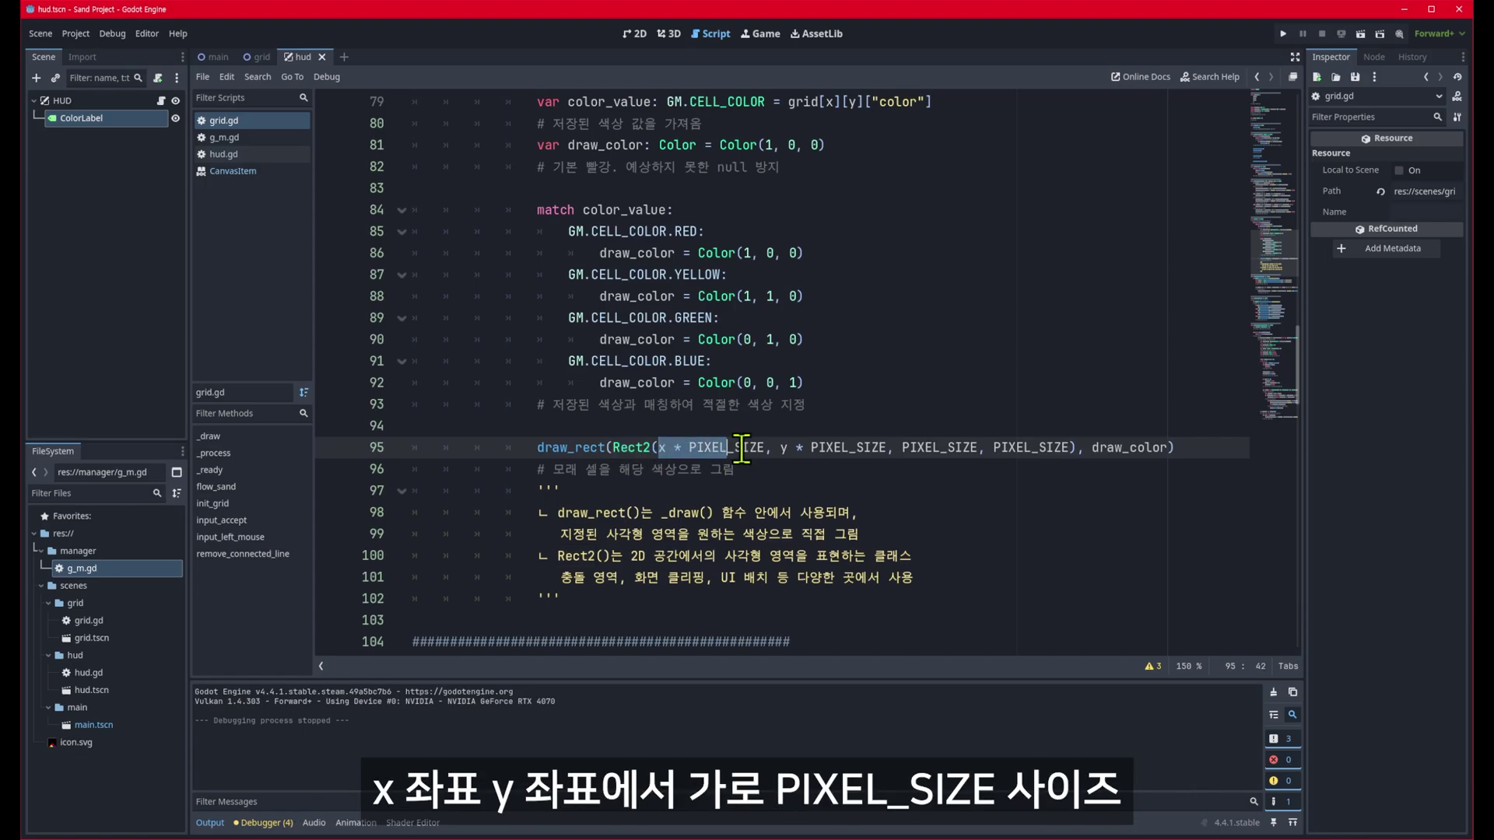
left_click_drag(659, 449, 1071, 449)
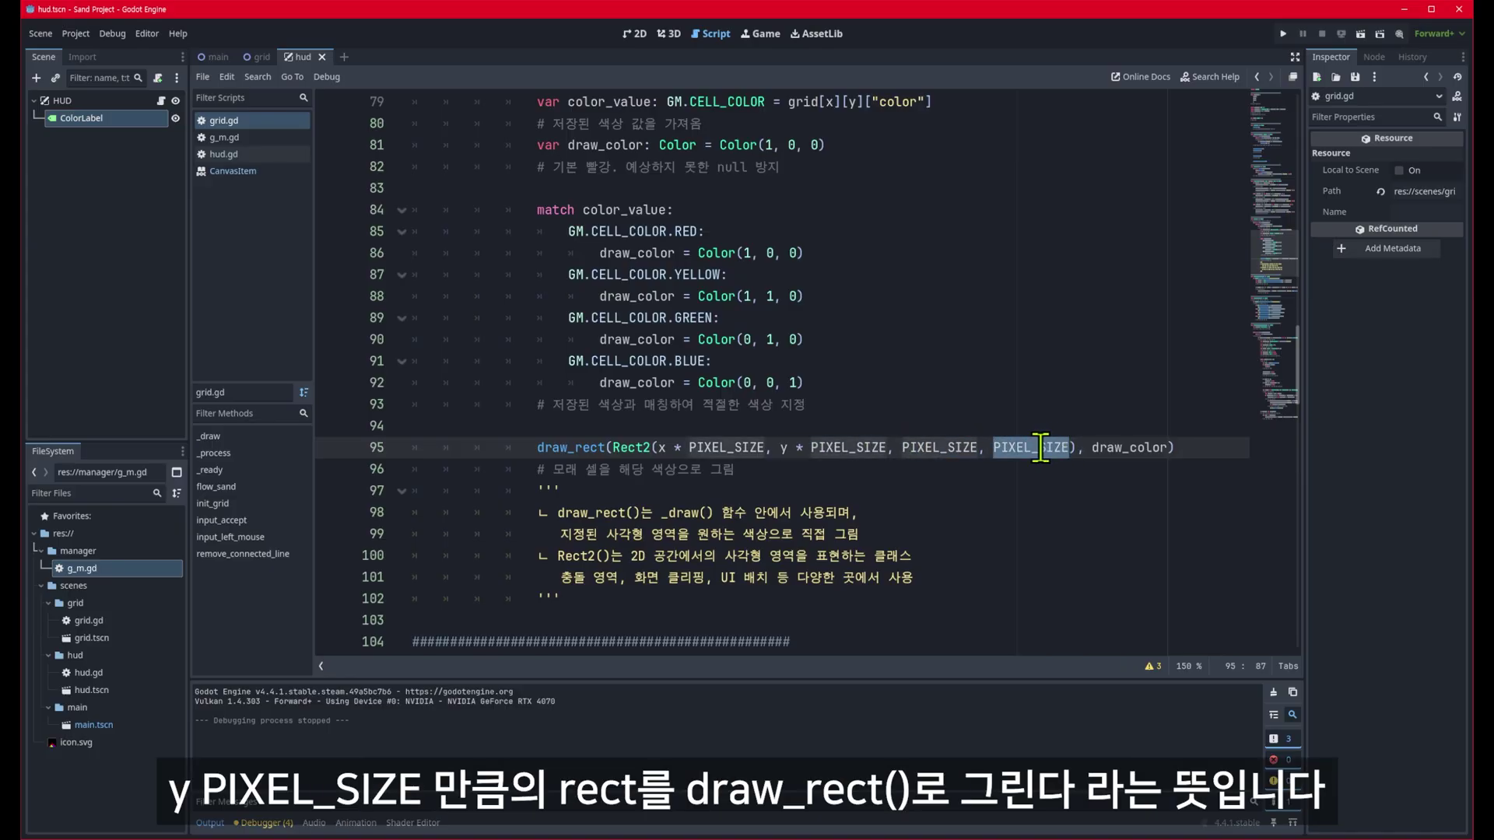
double_click(548, 449)
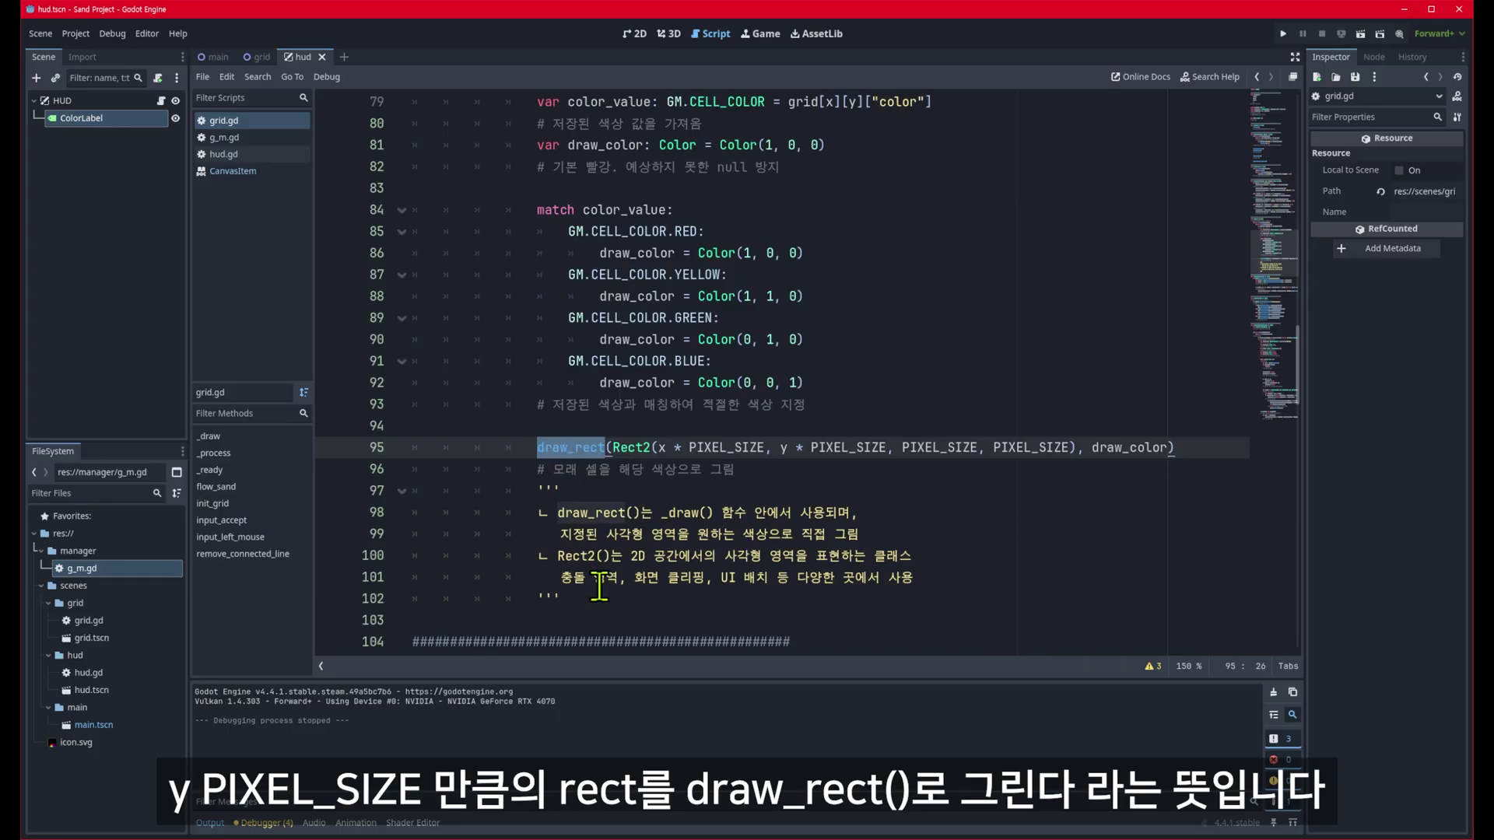
scroll(599, 589, "down", 1)
left_click(645, 382, "shift")
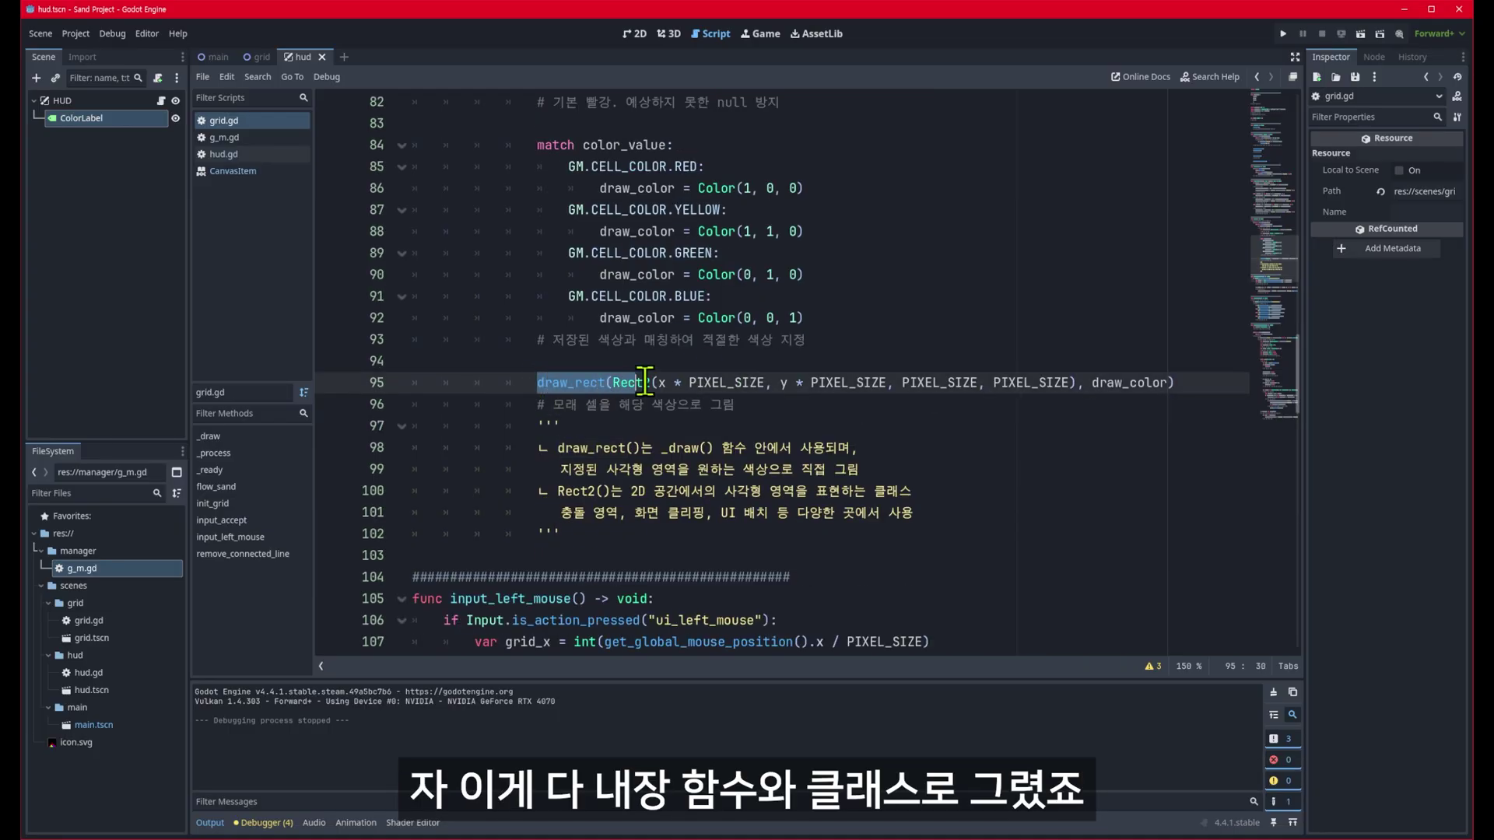
left_click_drag(645, 382, 1167, 382)
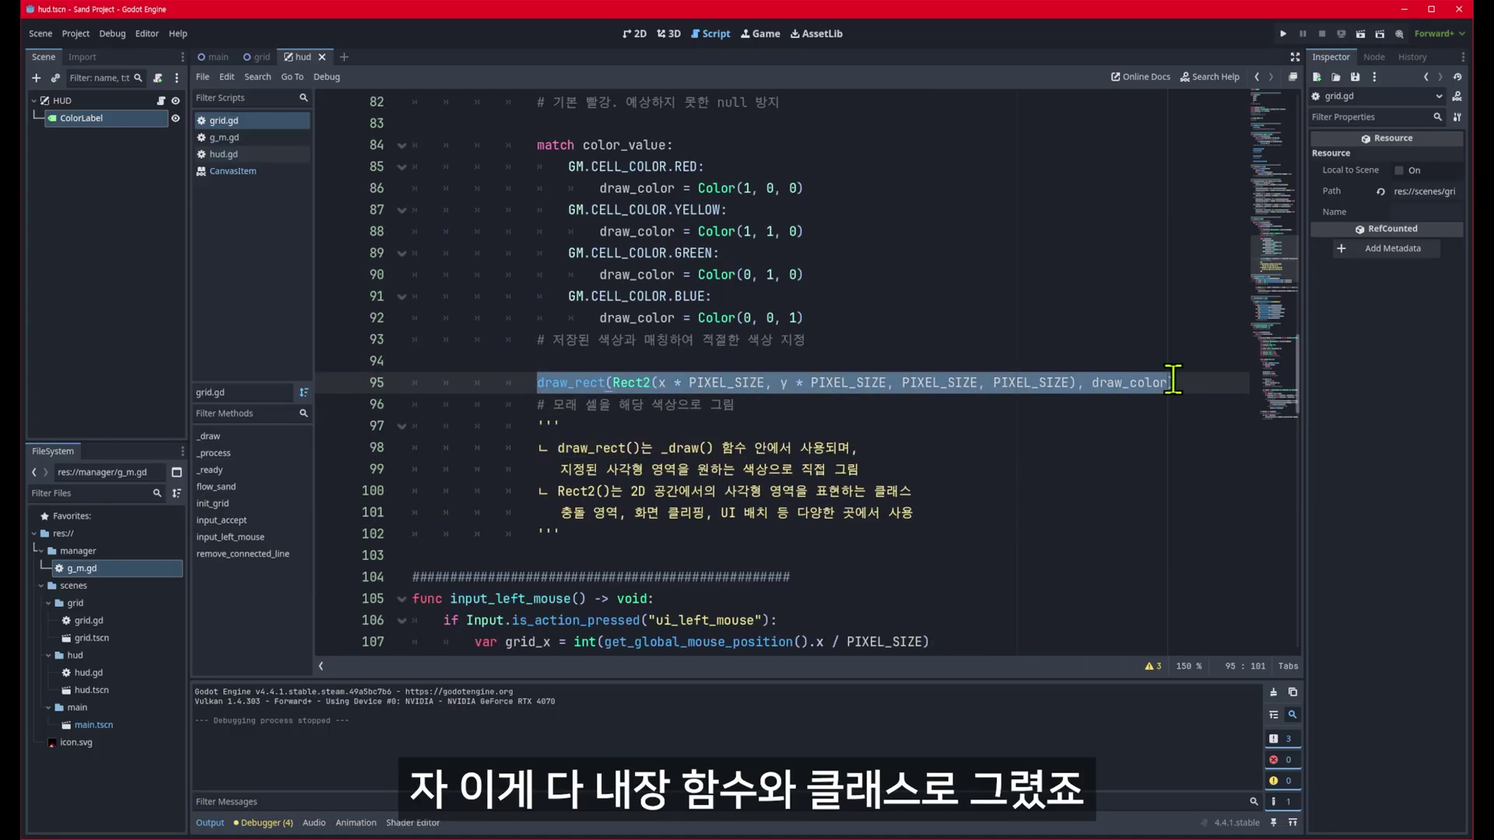
double_click(1130, 382)
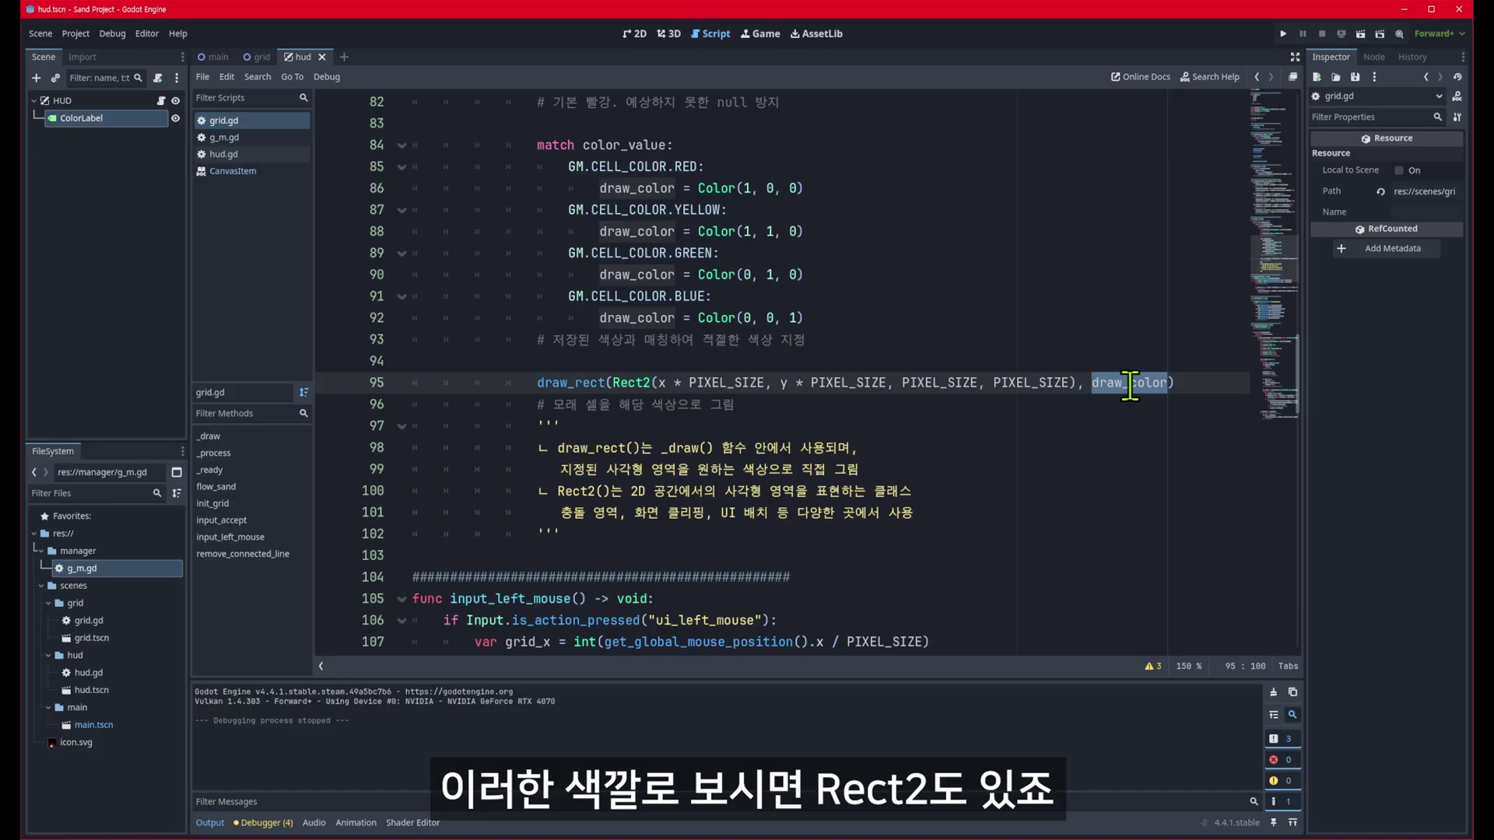
left_click(633, 382, "ctrl")
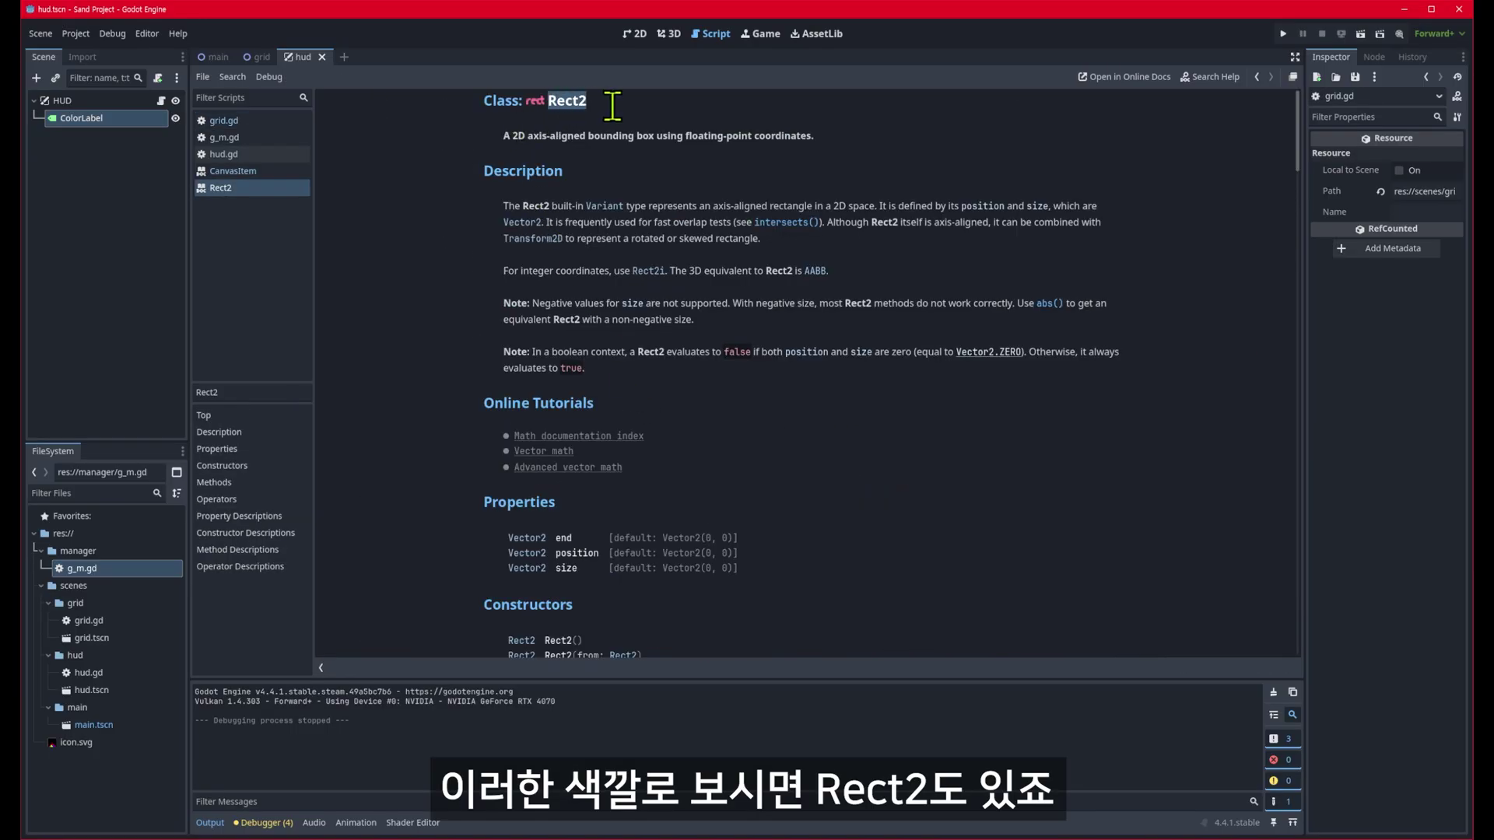
left_click(278, 125)
left_click(566, 384, "ctrl")
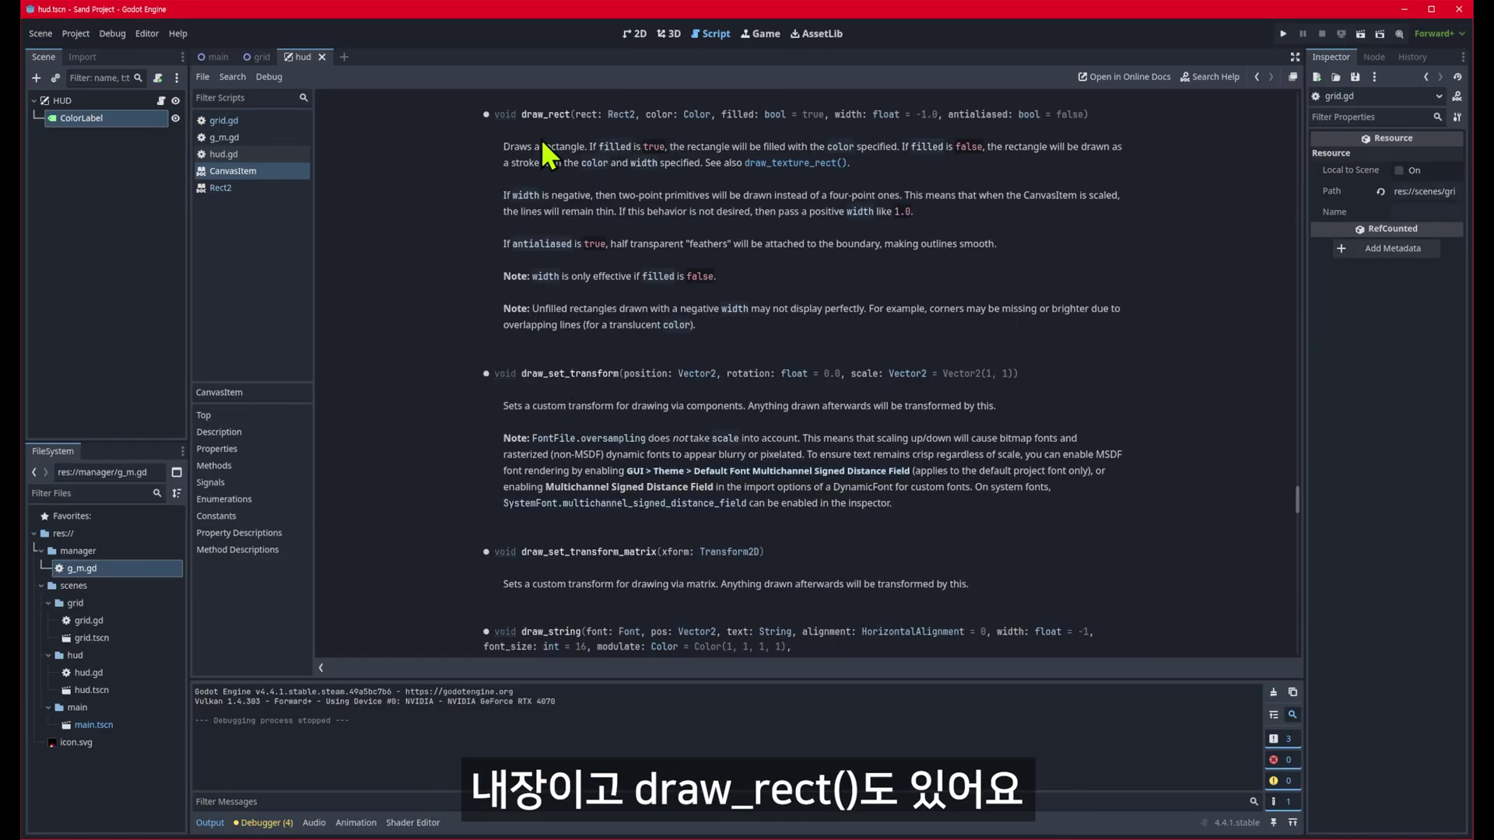
left_click(257, 121)
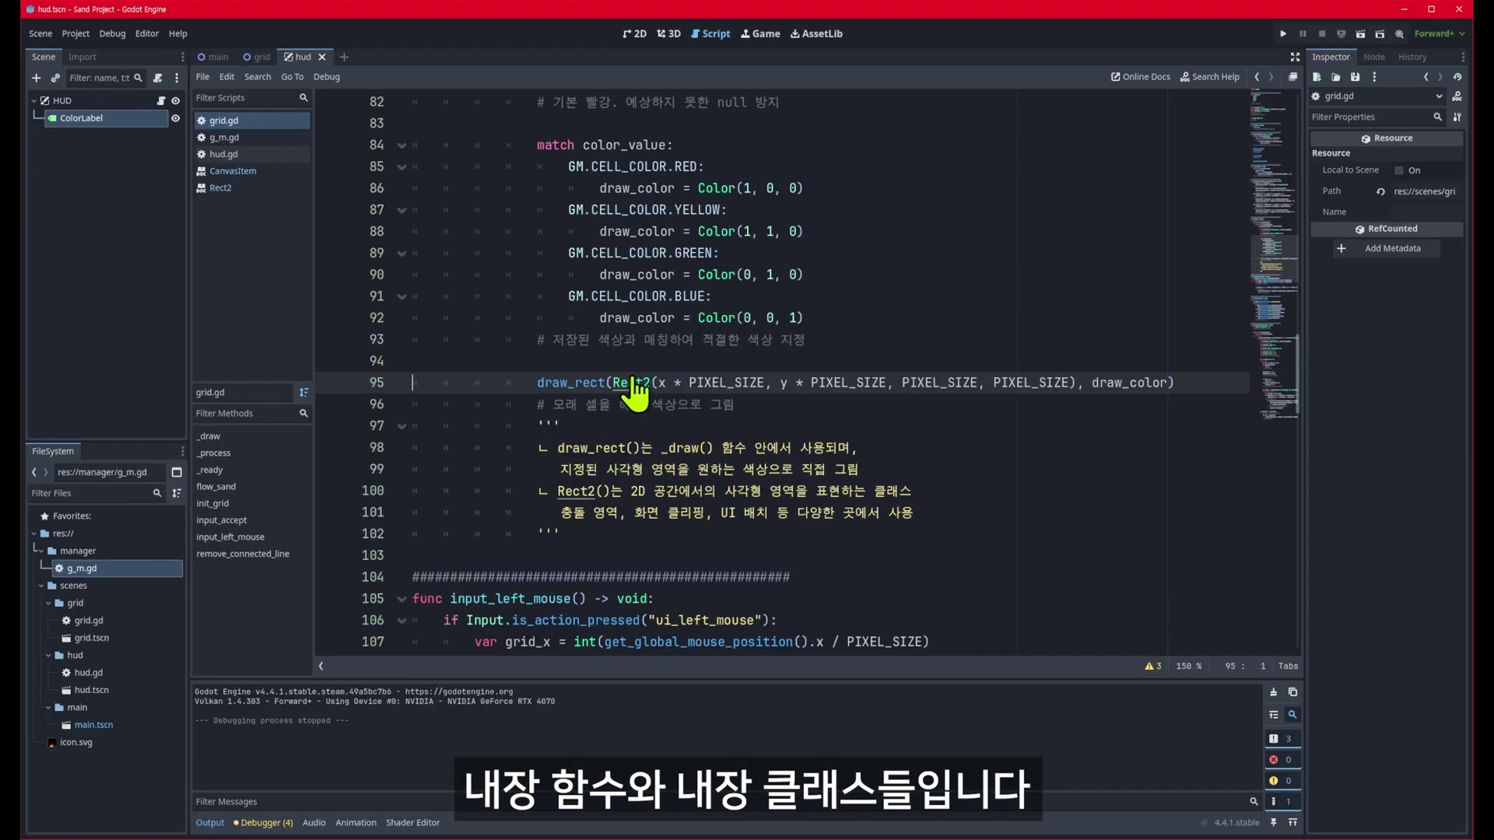
scroll(701, 545, "up", 5)
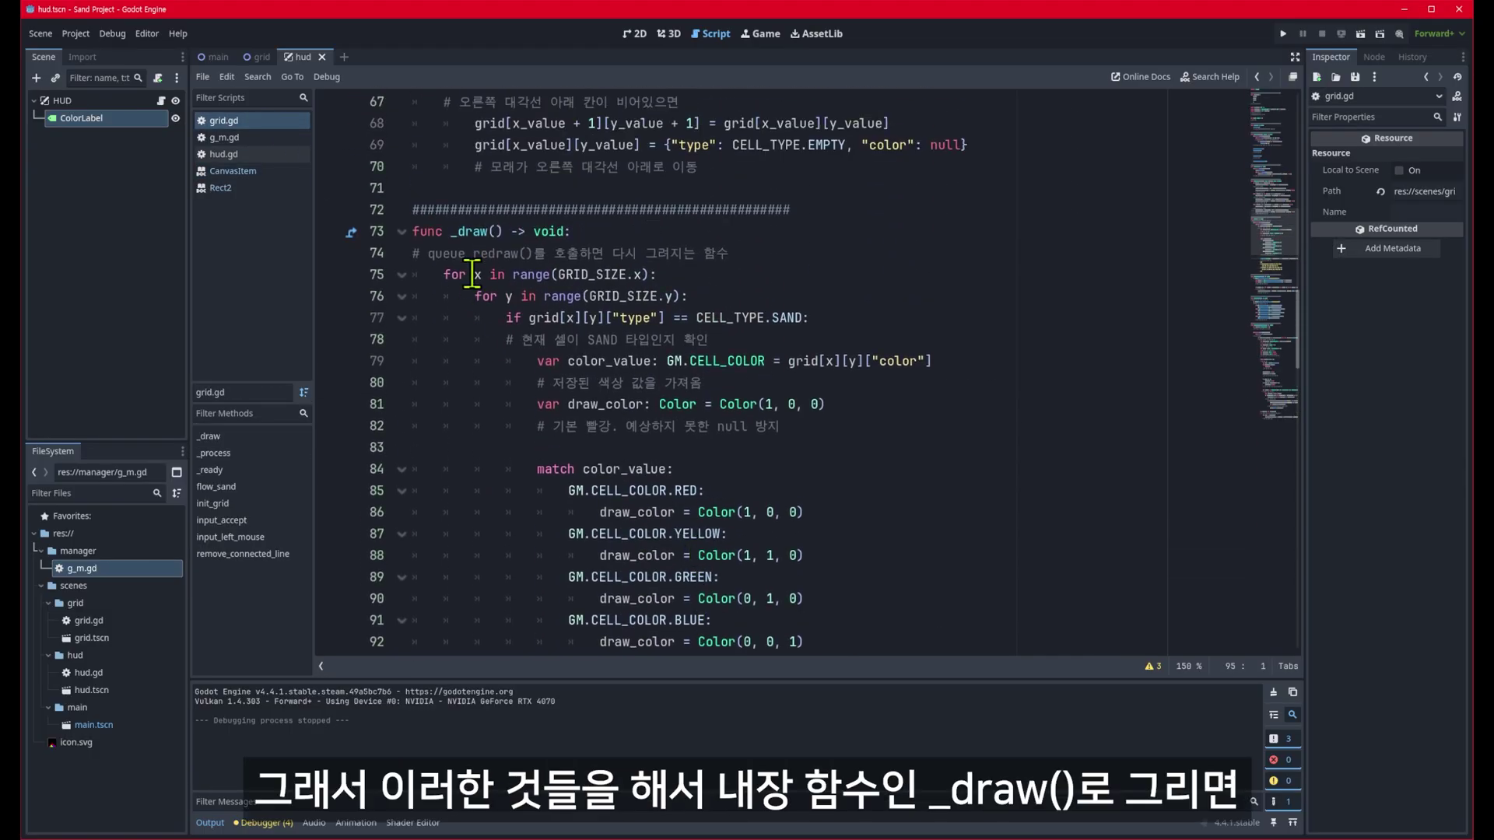
left_click(464, 232)
double_click(471, 231)
scroll(500, 320, "up", 5)
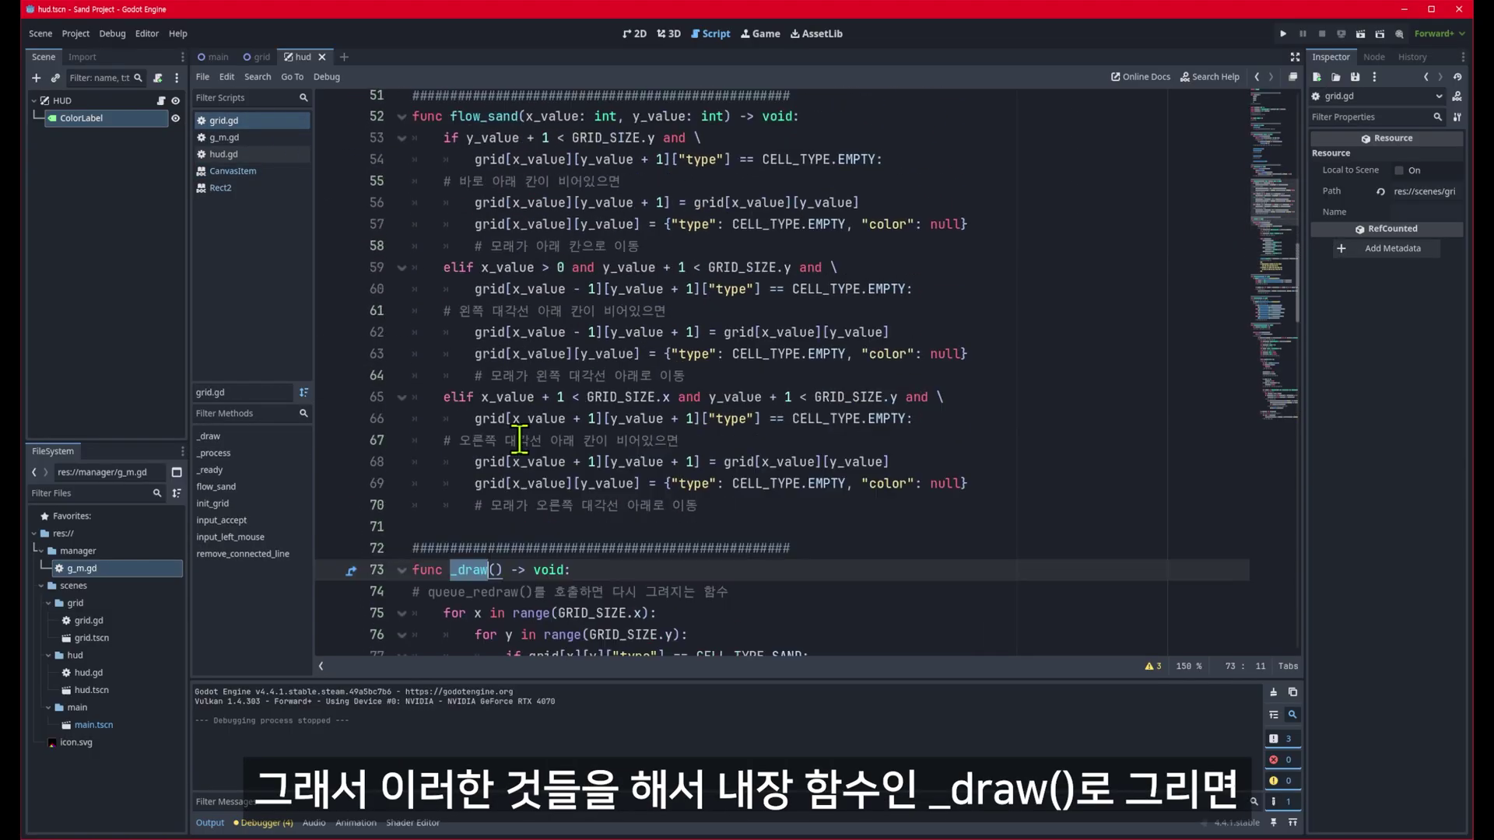
scroll(490, 312, "up", 4)
scroll(467, 288, "up", 3)
left_click_drag(442, 252, 574, 253)
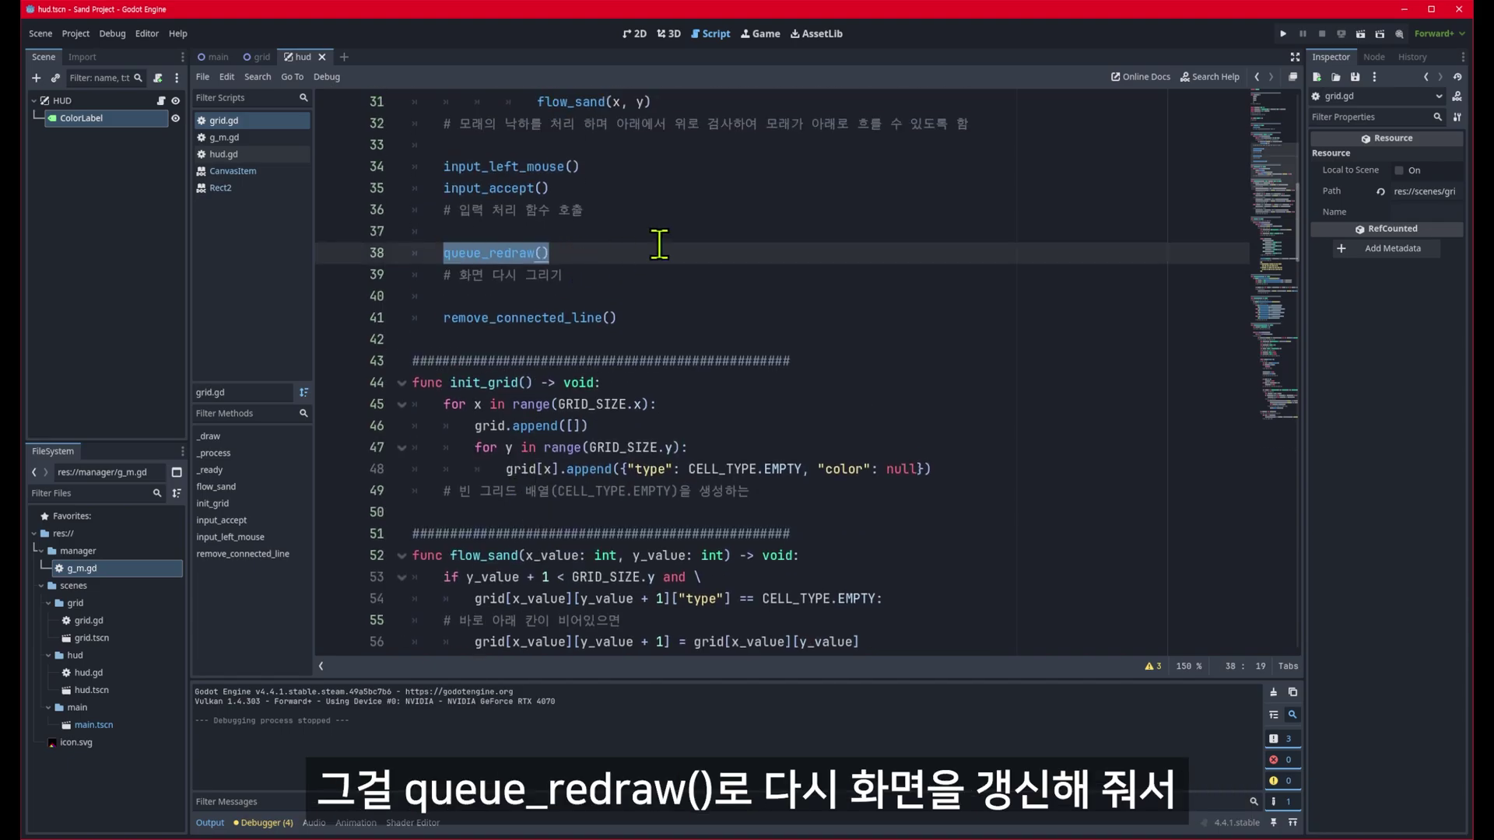
scroll(713, 274, "up", 3)
double_click(456, 187)
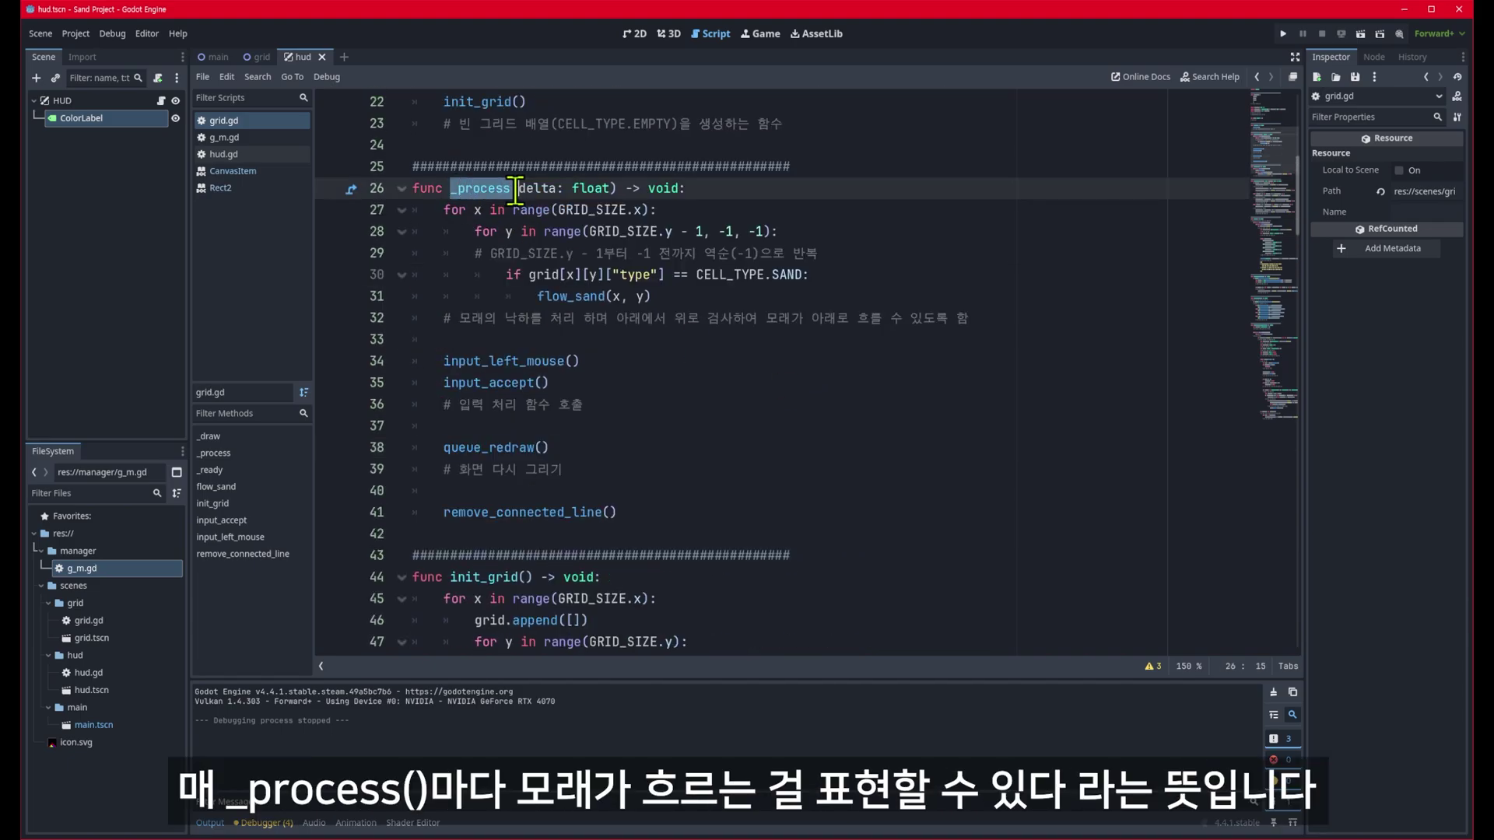
left_click(445, 447)
left_click_drag(449, 448, 553, 448)
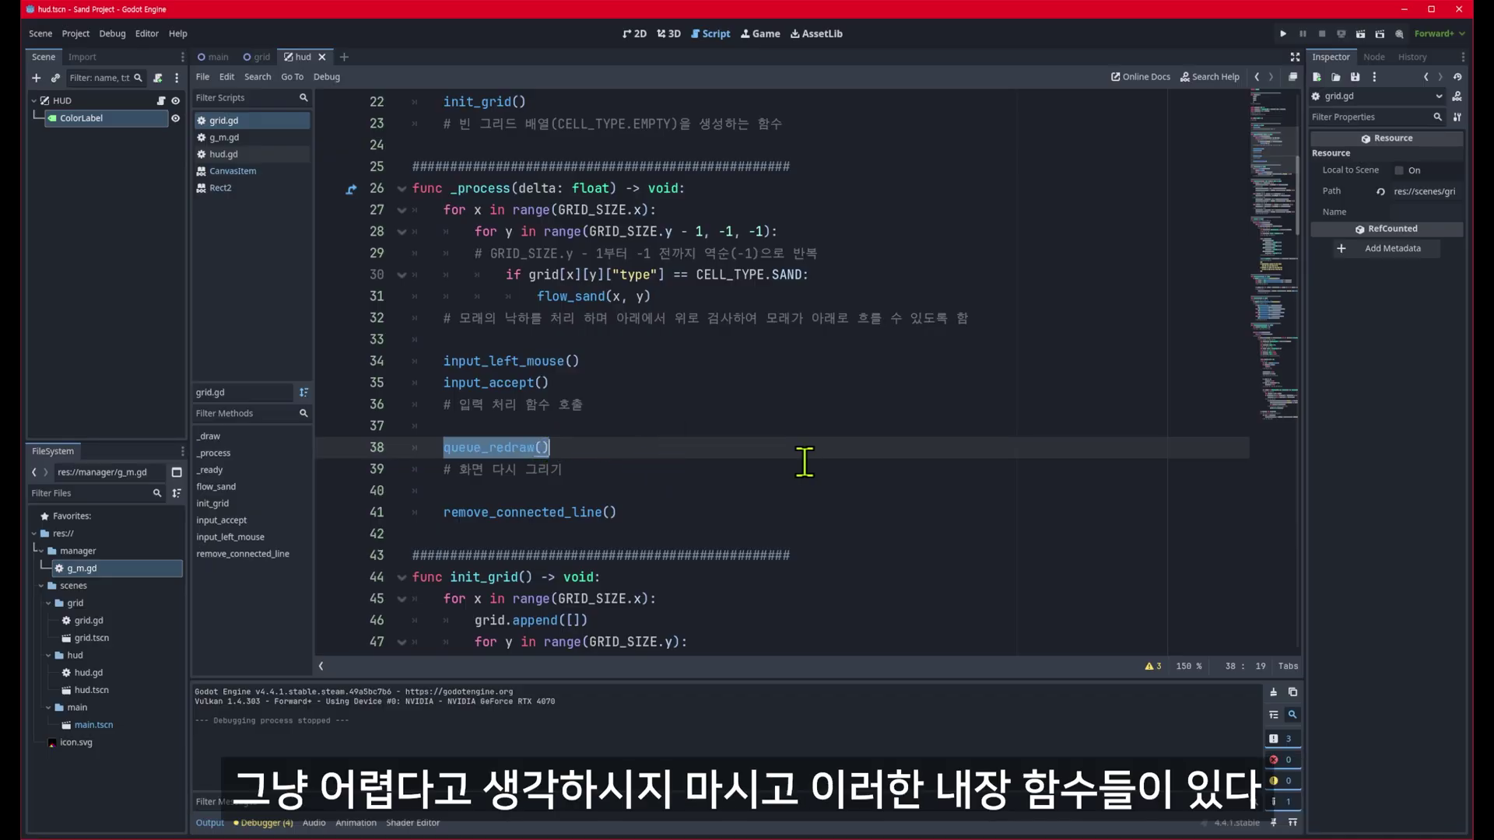
scroll(809, 471, "down", 2)
scroll(821, 474, "down", 3)
scroll(827, 477, "down", 3)
scroll(827, 478, "down", 5)
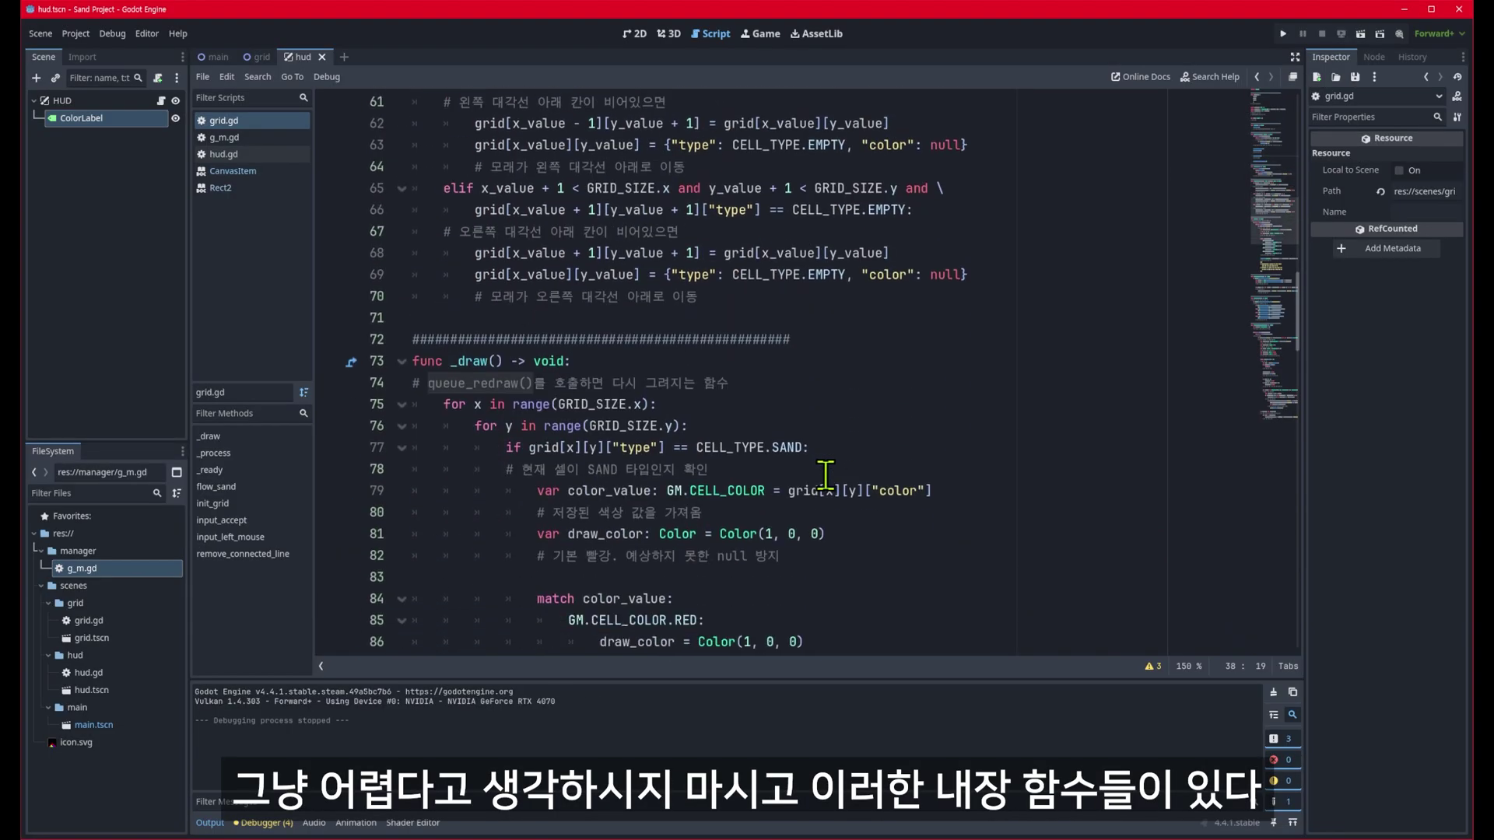
scroll(778, 455, "down", 3)
scroll(748, 450, "down", 3)
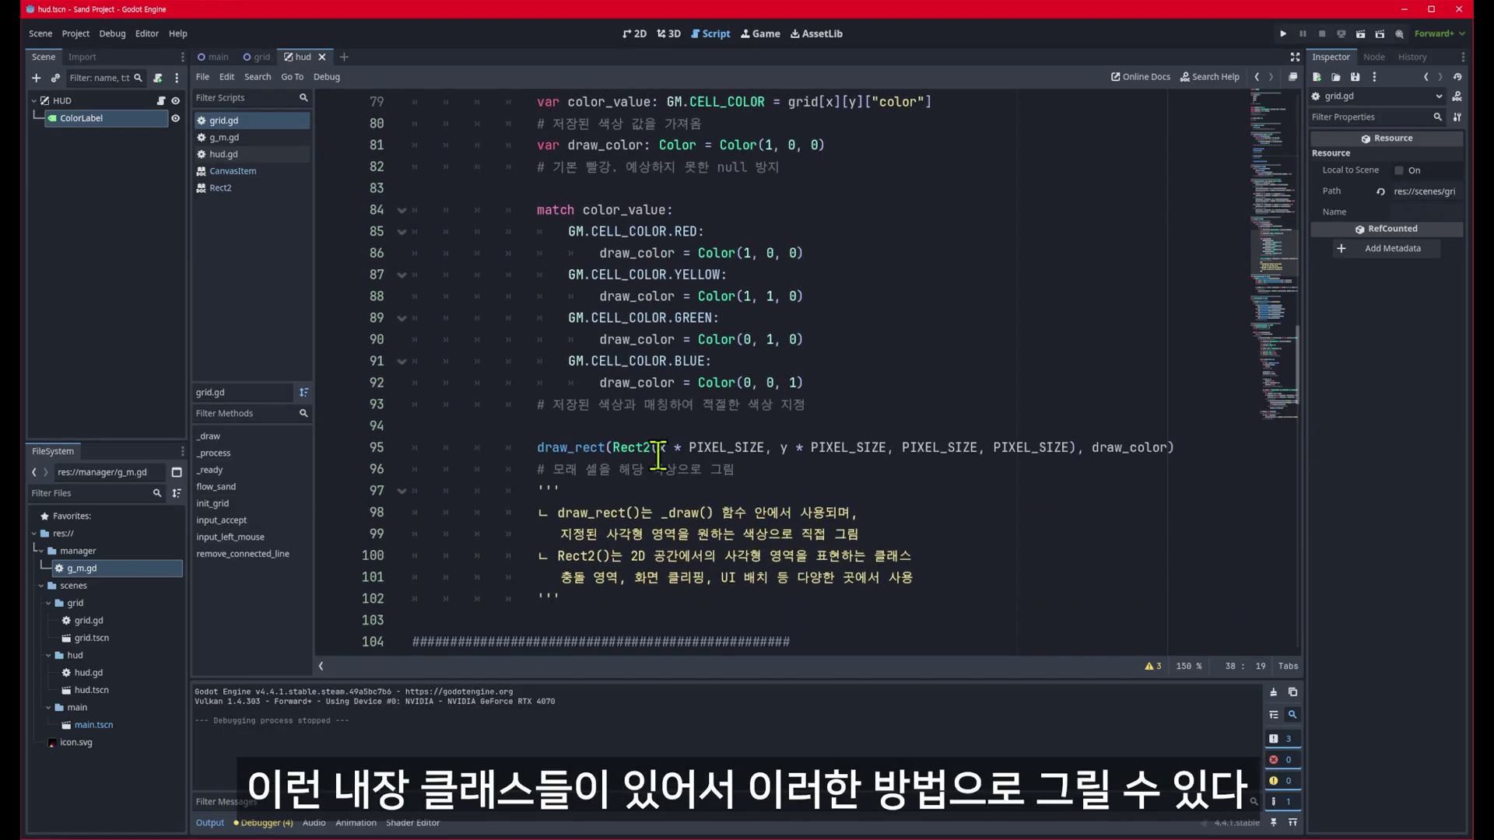
mouse_move(539, 449)
left_mouse_down()
mouse_move(674, 451)
mouse_move(658, 449)
left_mouse_up()
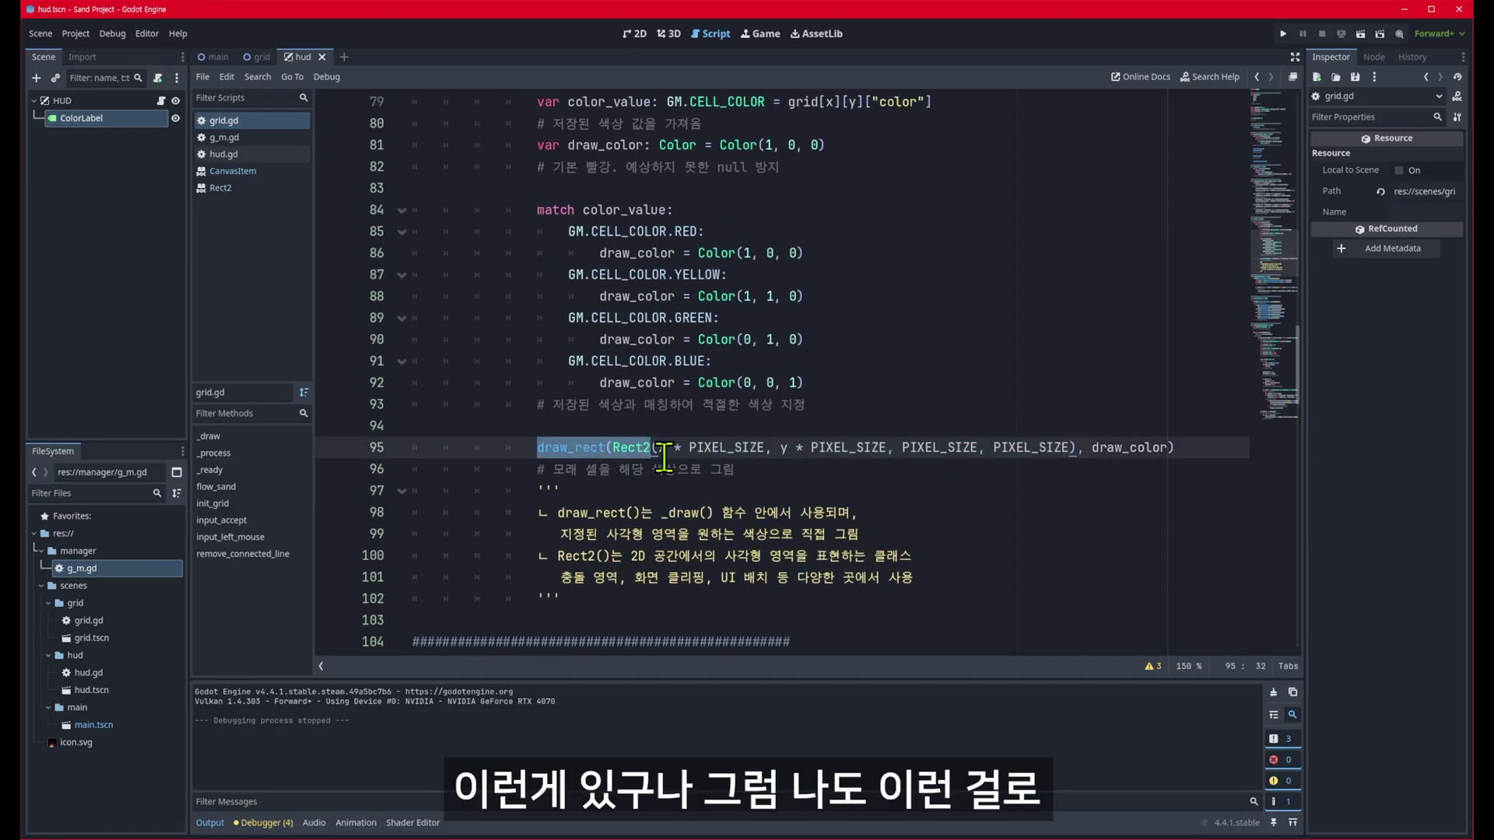
scroll(672, 474, "up", 2)
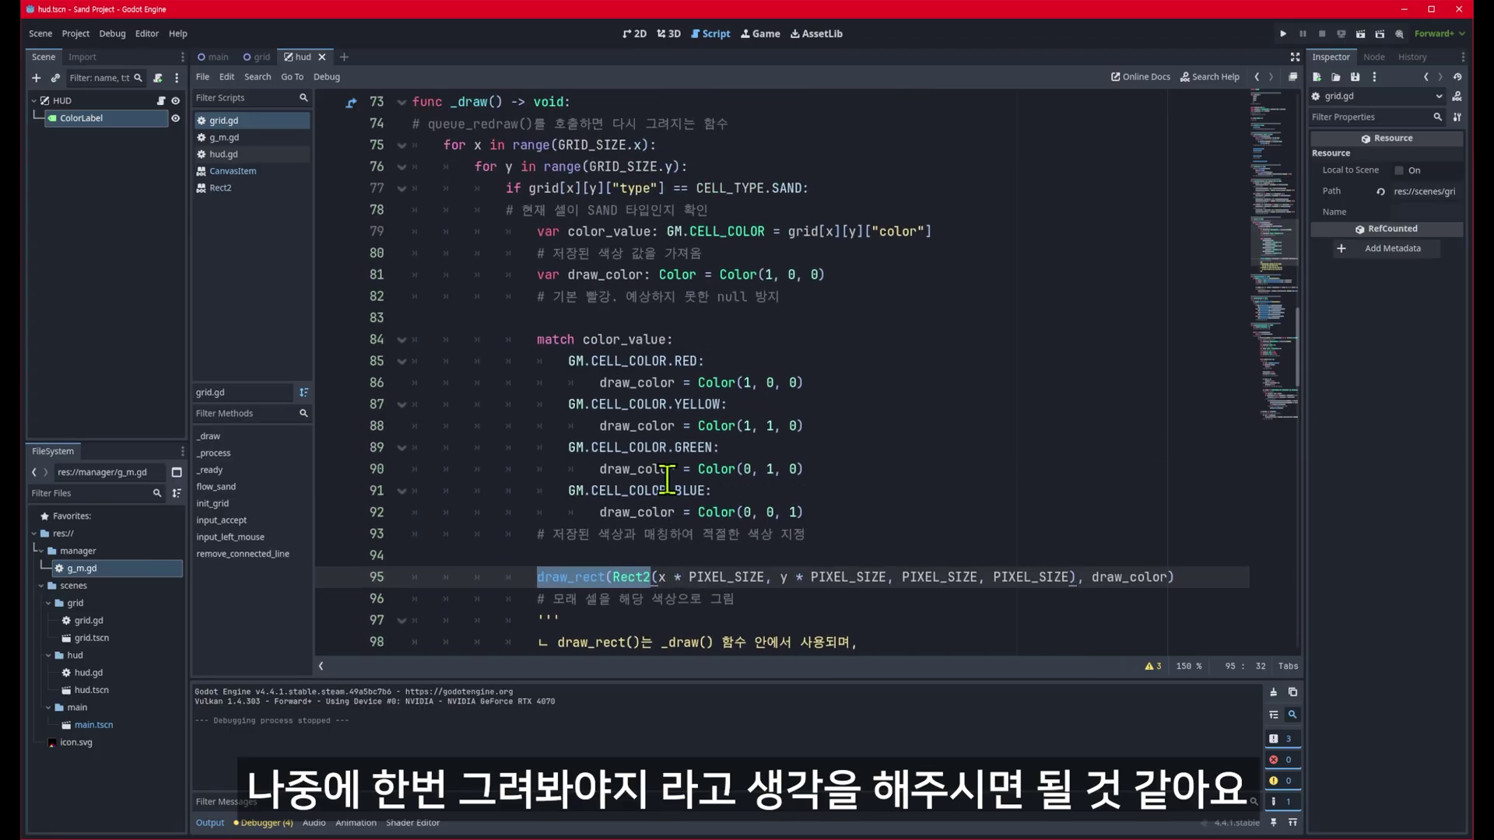
scroll(668, 480, "up", 1)
scroll(668, 476, "up", 1)
scroll(668, 467, "up", 9)
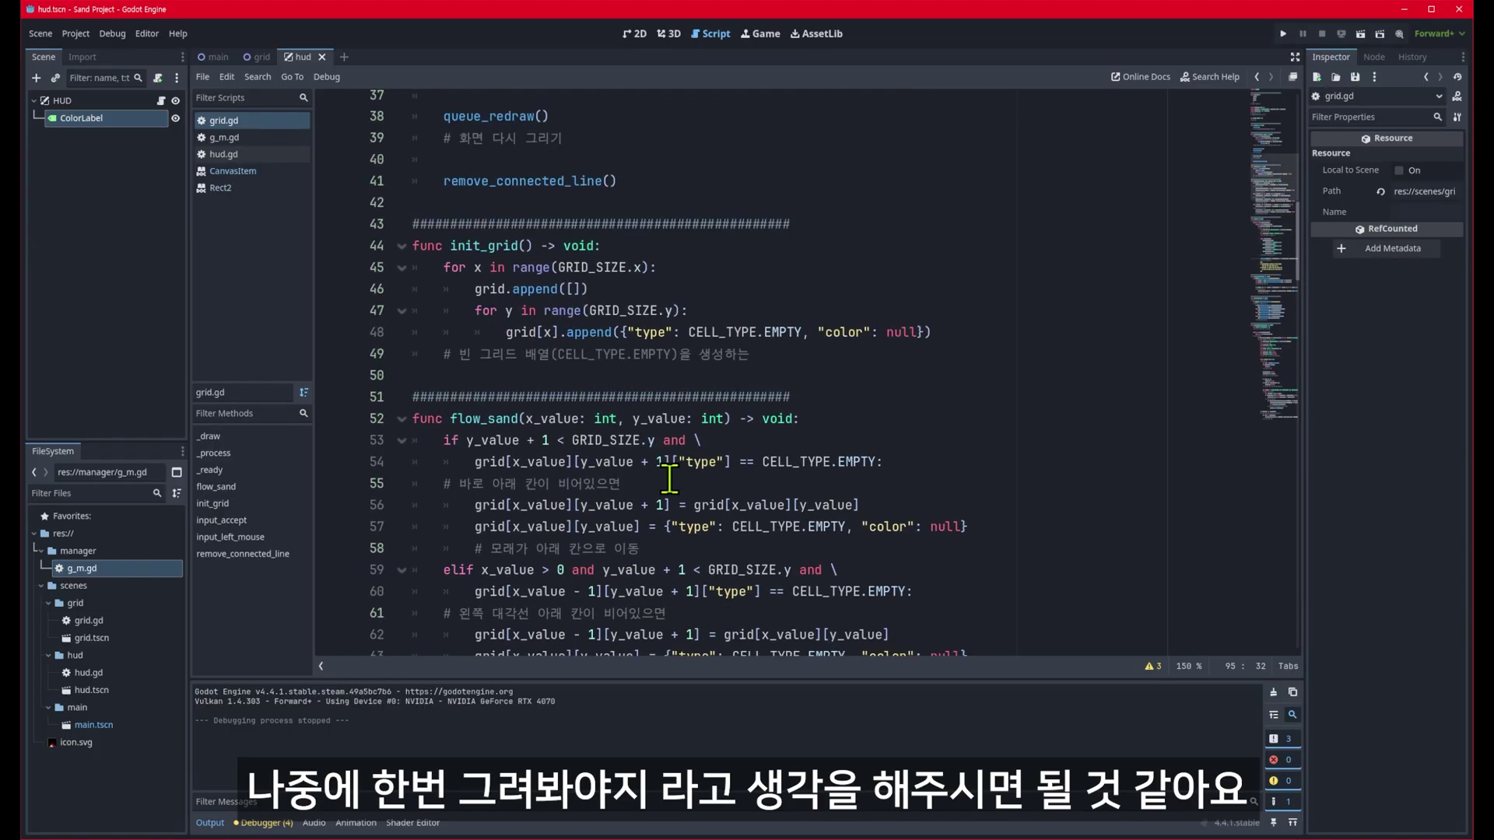
scroll(669, 455, "up", 4)
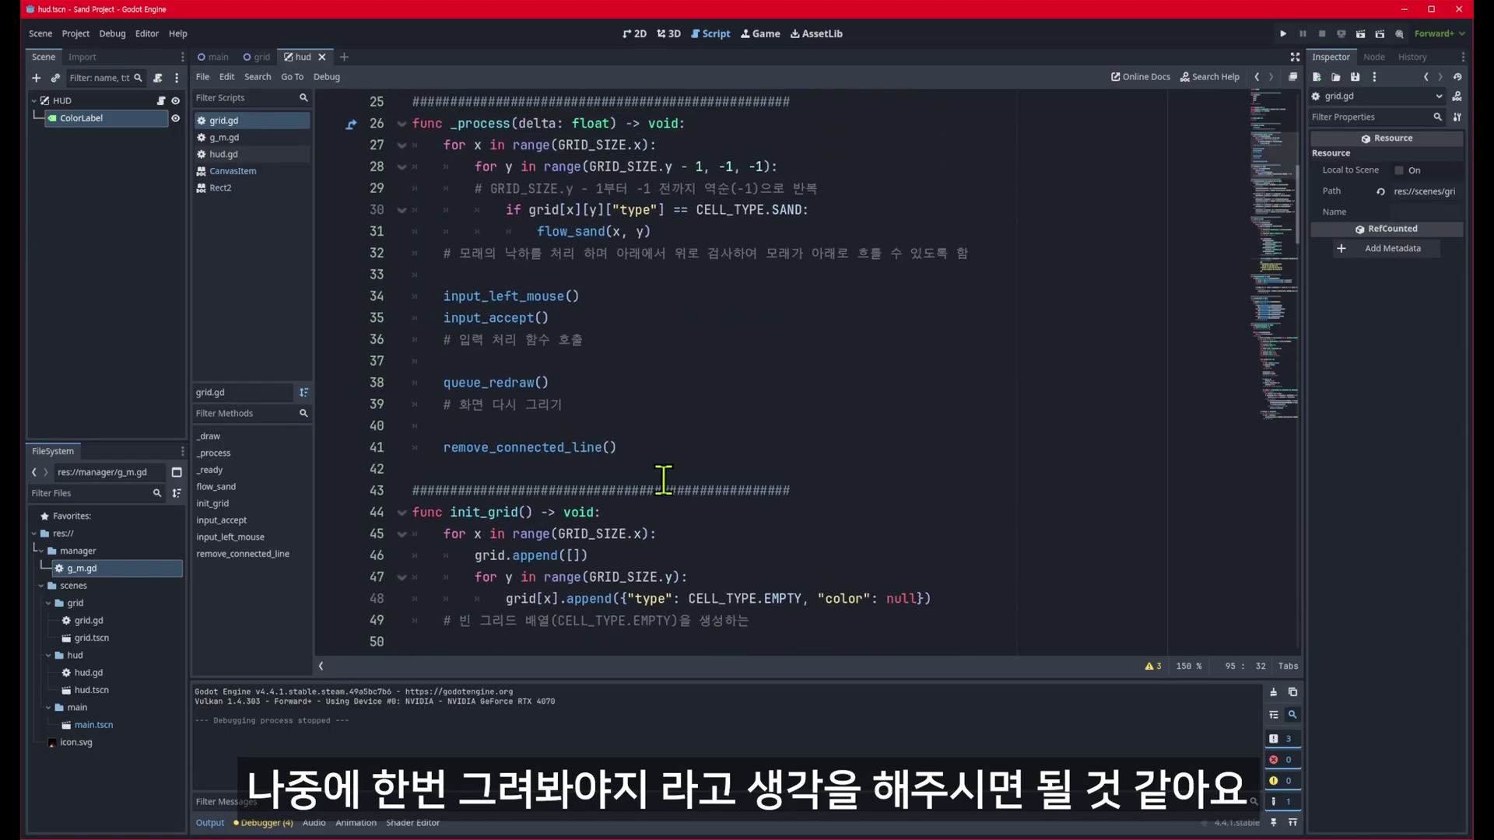
- Jump to input_left_mouse and review the mouse-to-grid conversion using PIXEL_SIZE
left_click(534, 302, "ctrl")
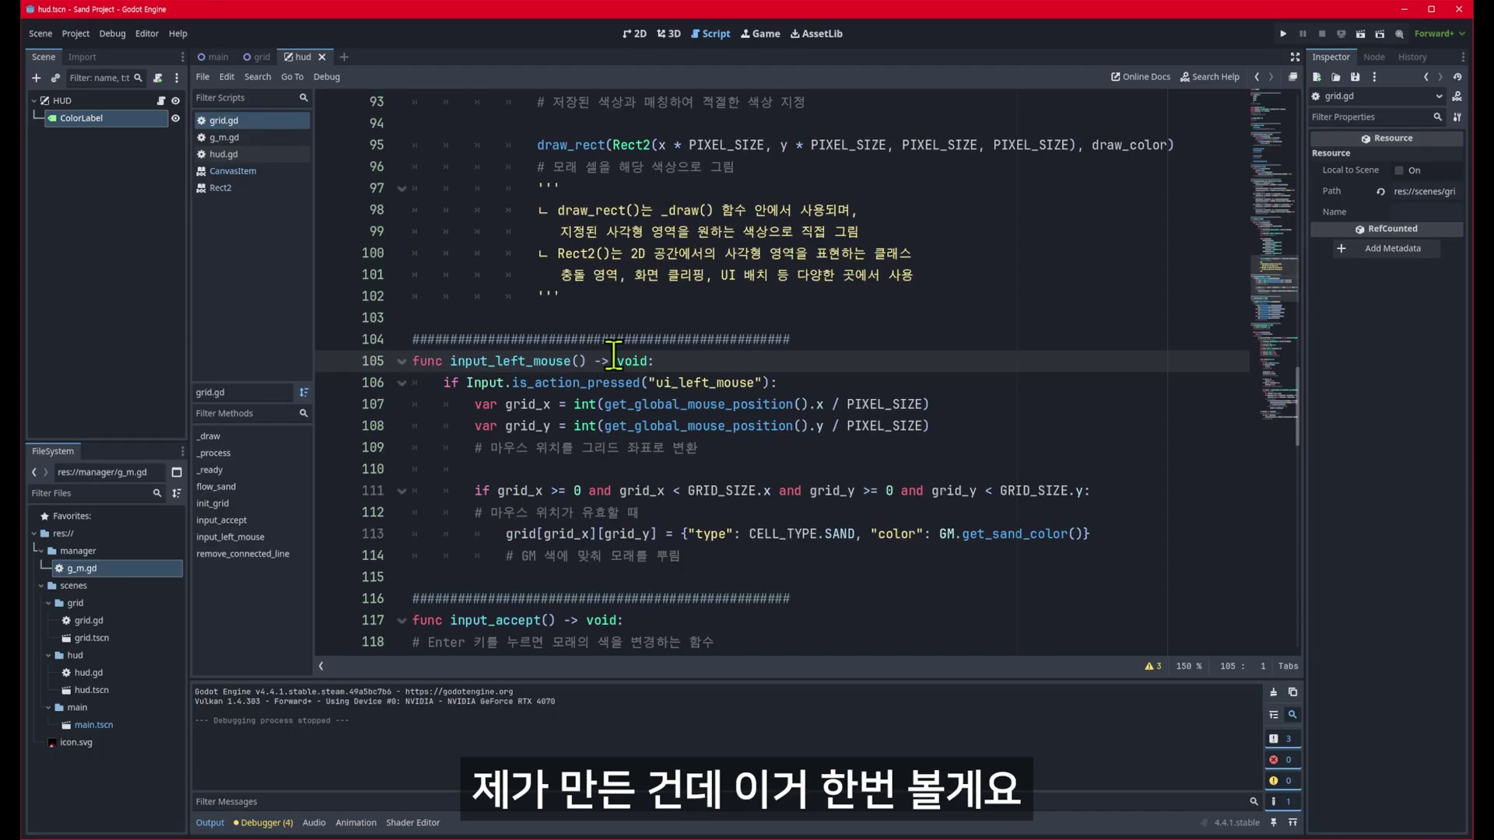
left_click_drag(445, 383, 778, 382)
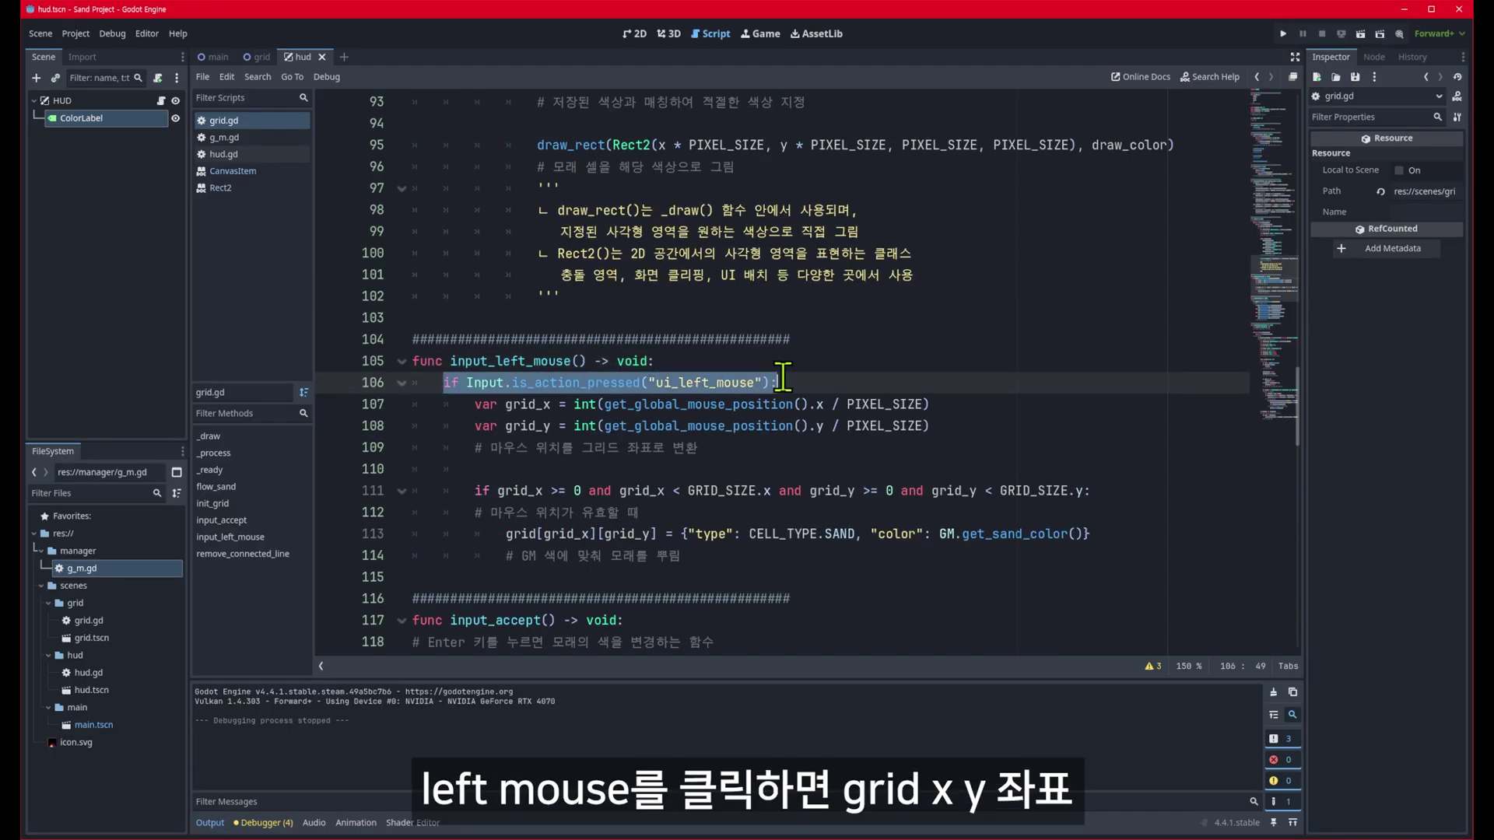
left_click_drag(472, 404, 929, 425)
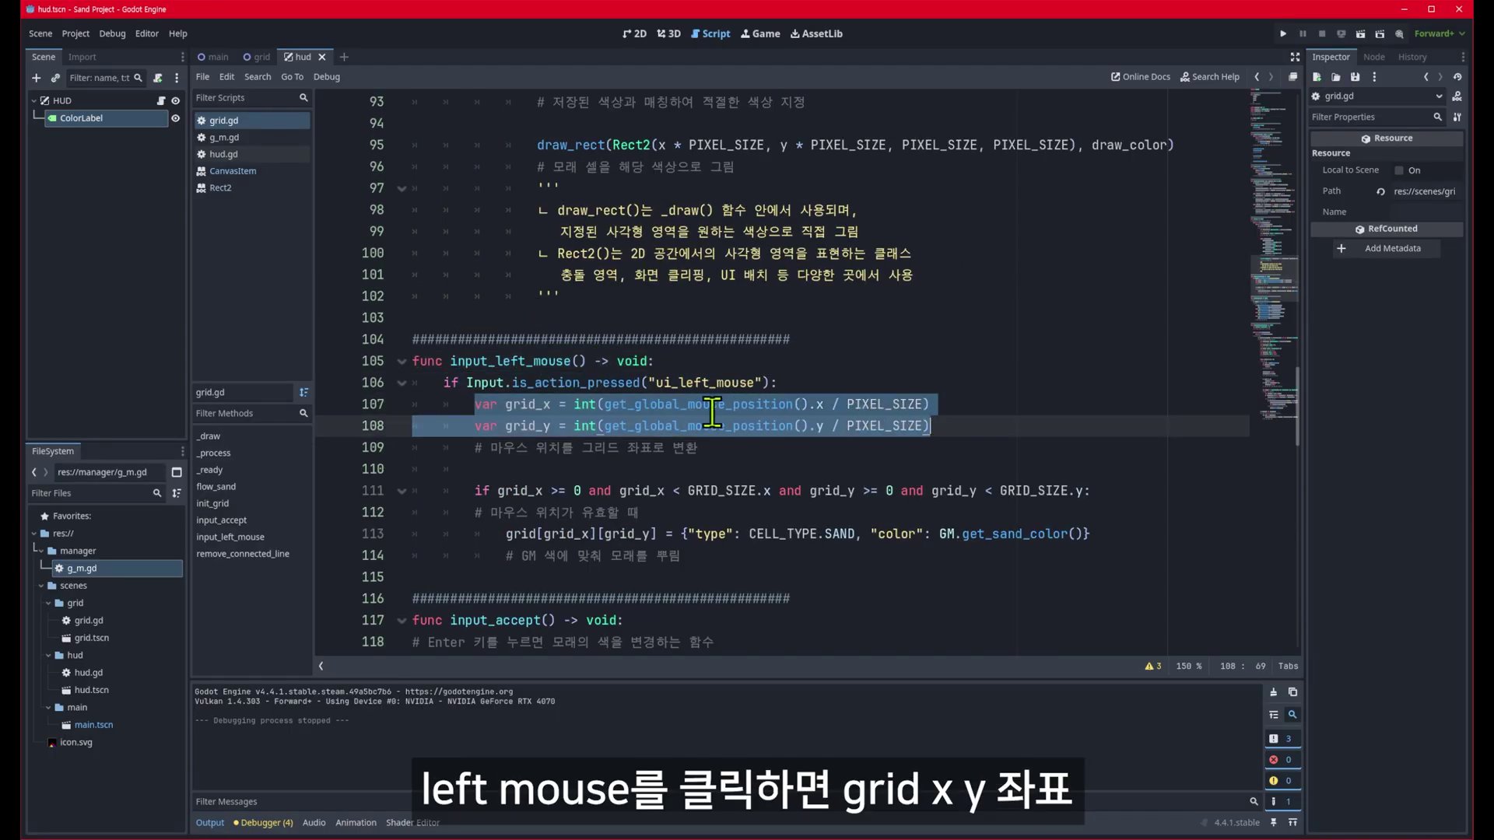
double_click(711, 404)
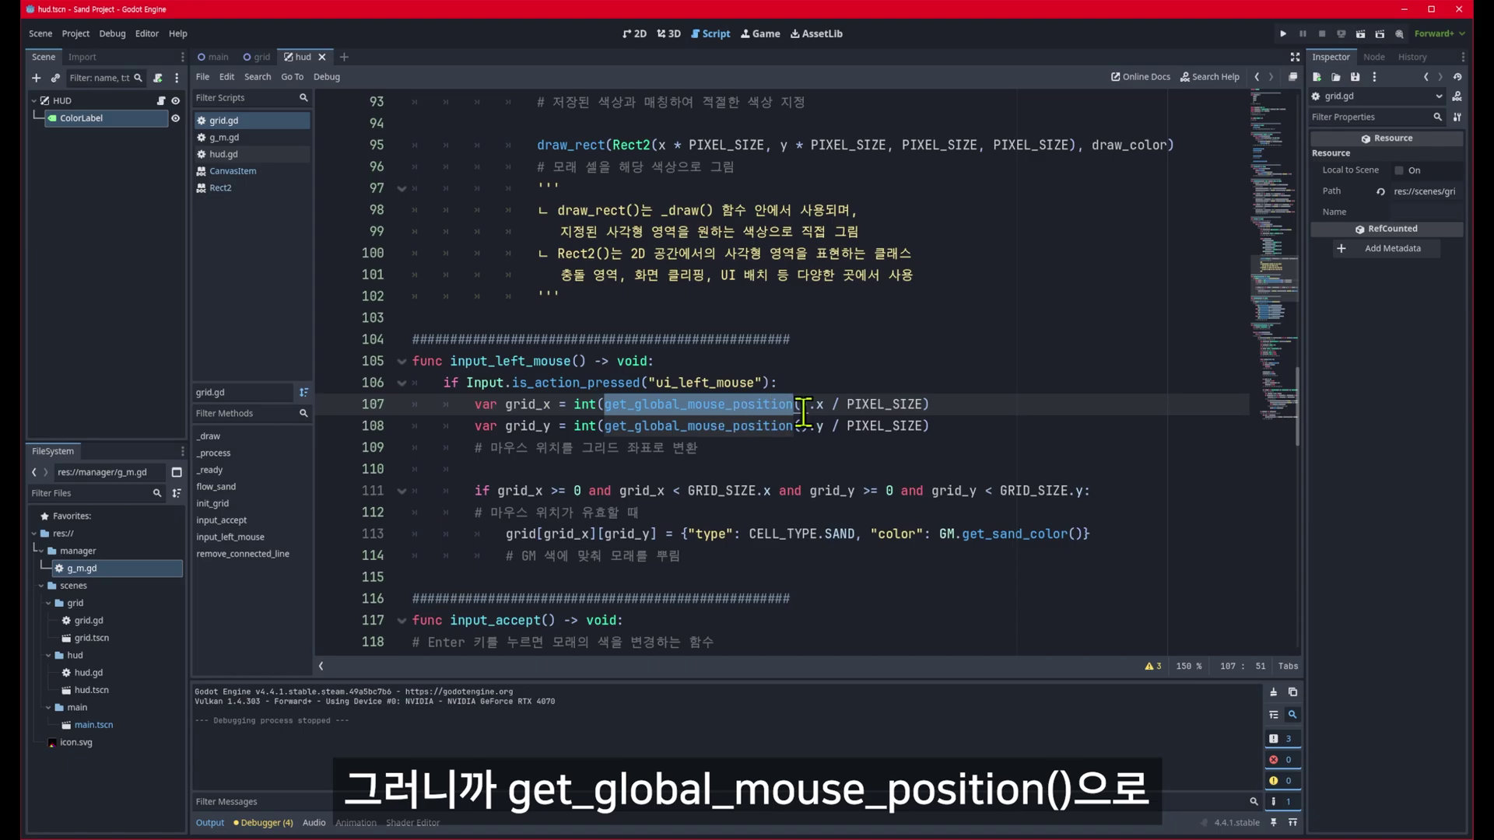
double_click(877, 406)
left_click_drag(472, 403, 934, 426)
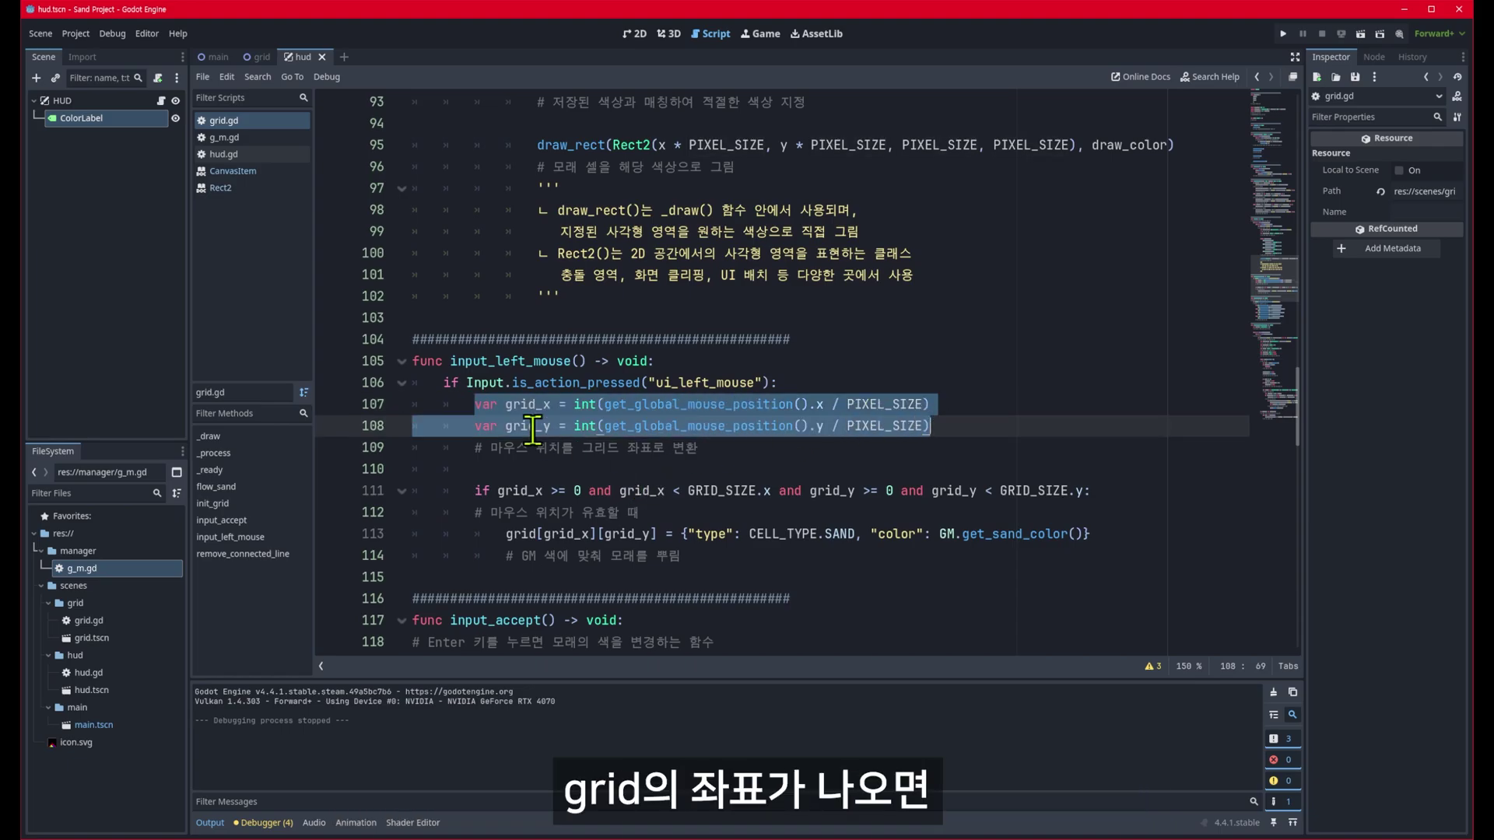
- Review the bounds check and SAND placement, then follow get_sand_color to sand_color in g_m.gd
left_click_drag(463, 491, 1092, 482)
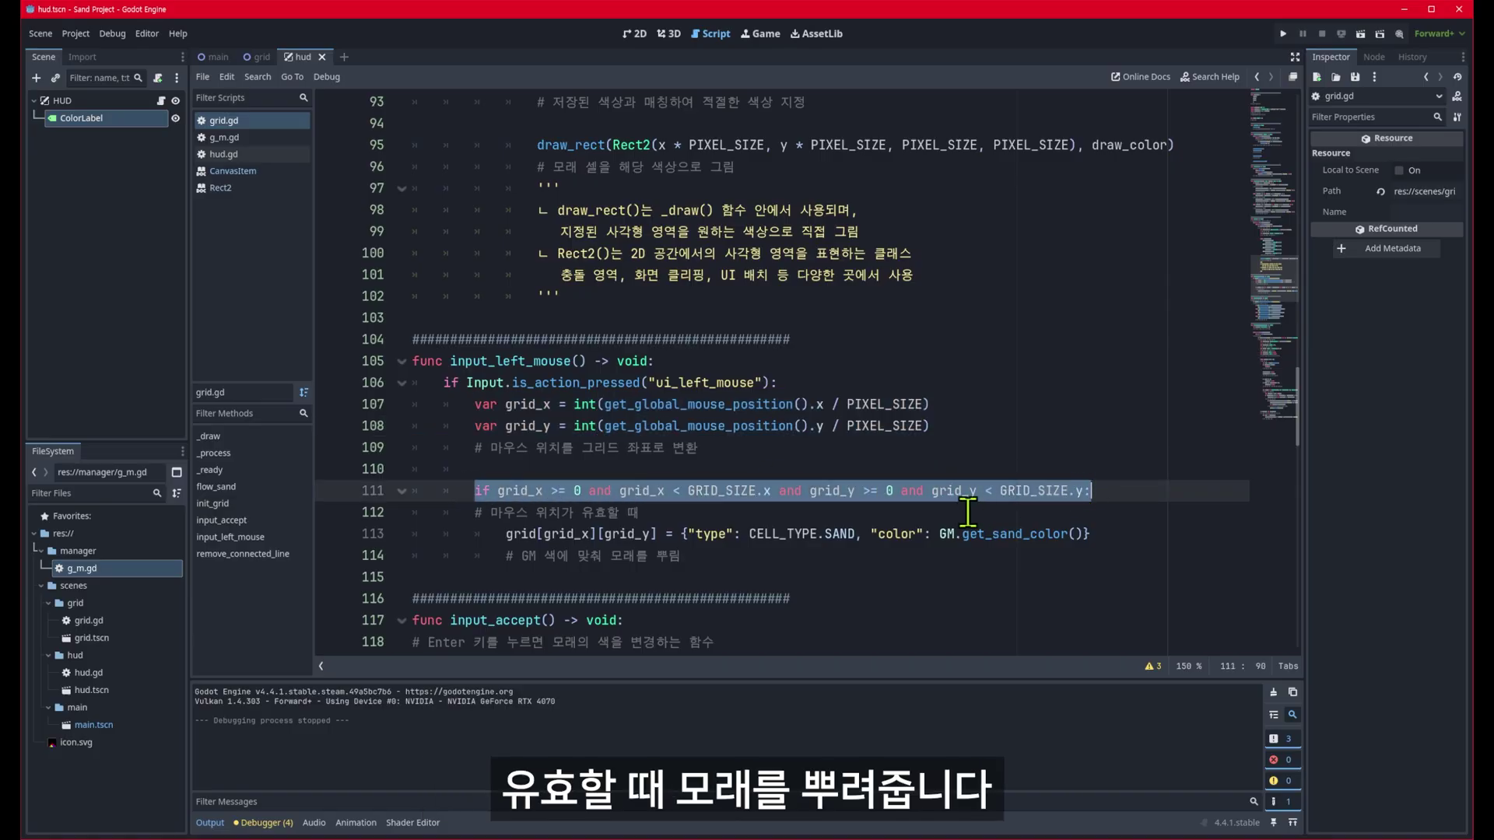
left_click_drag(506, 534, 1121, 529)
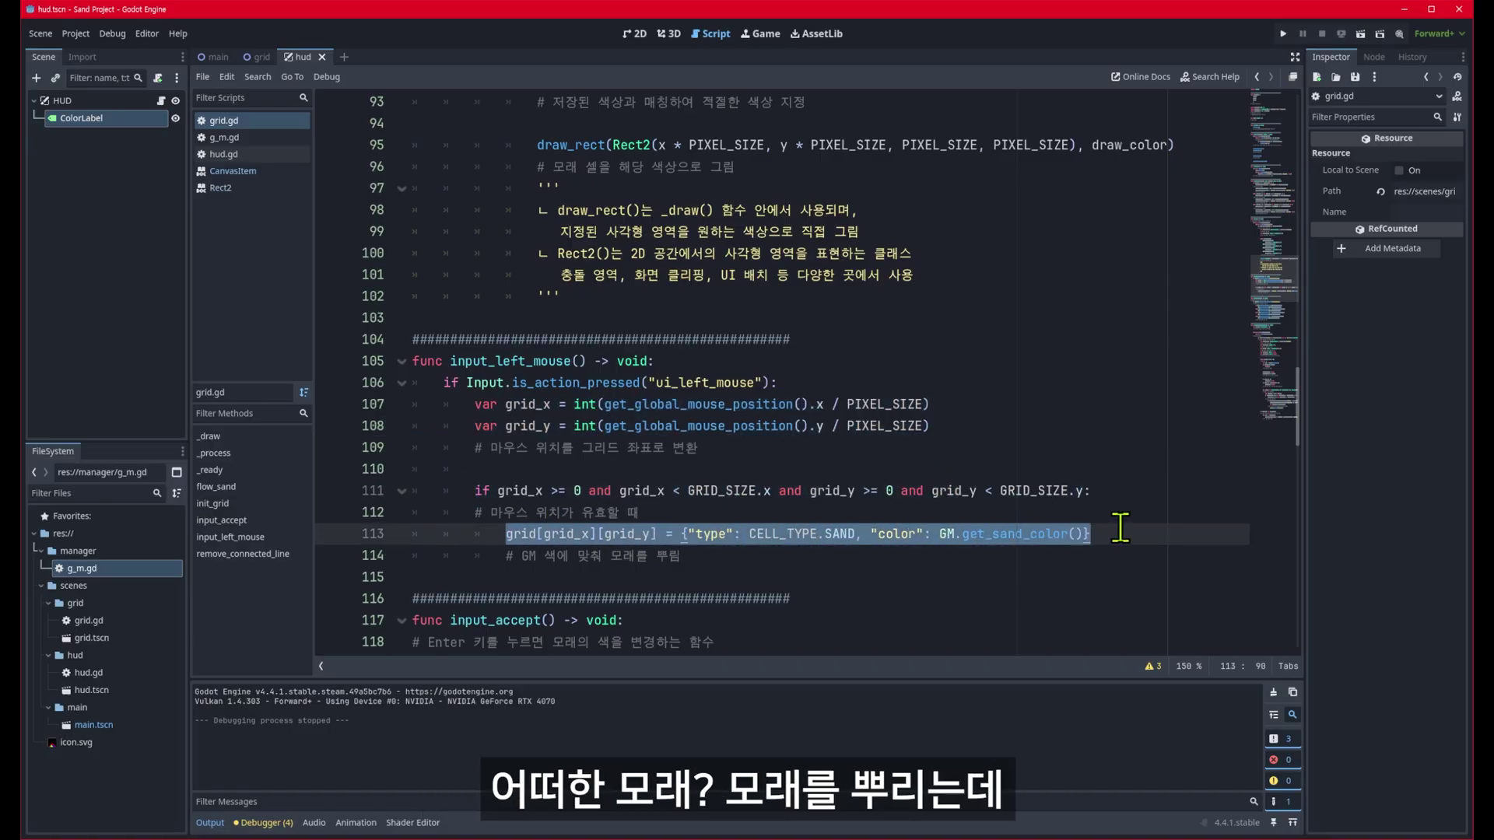
left_click_drag(687, 534, 864, 534)
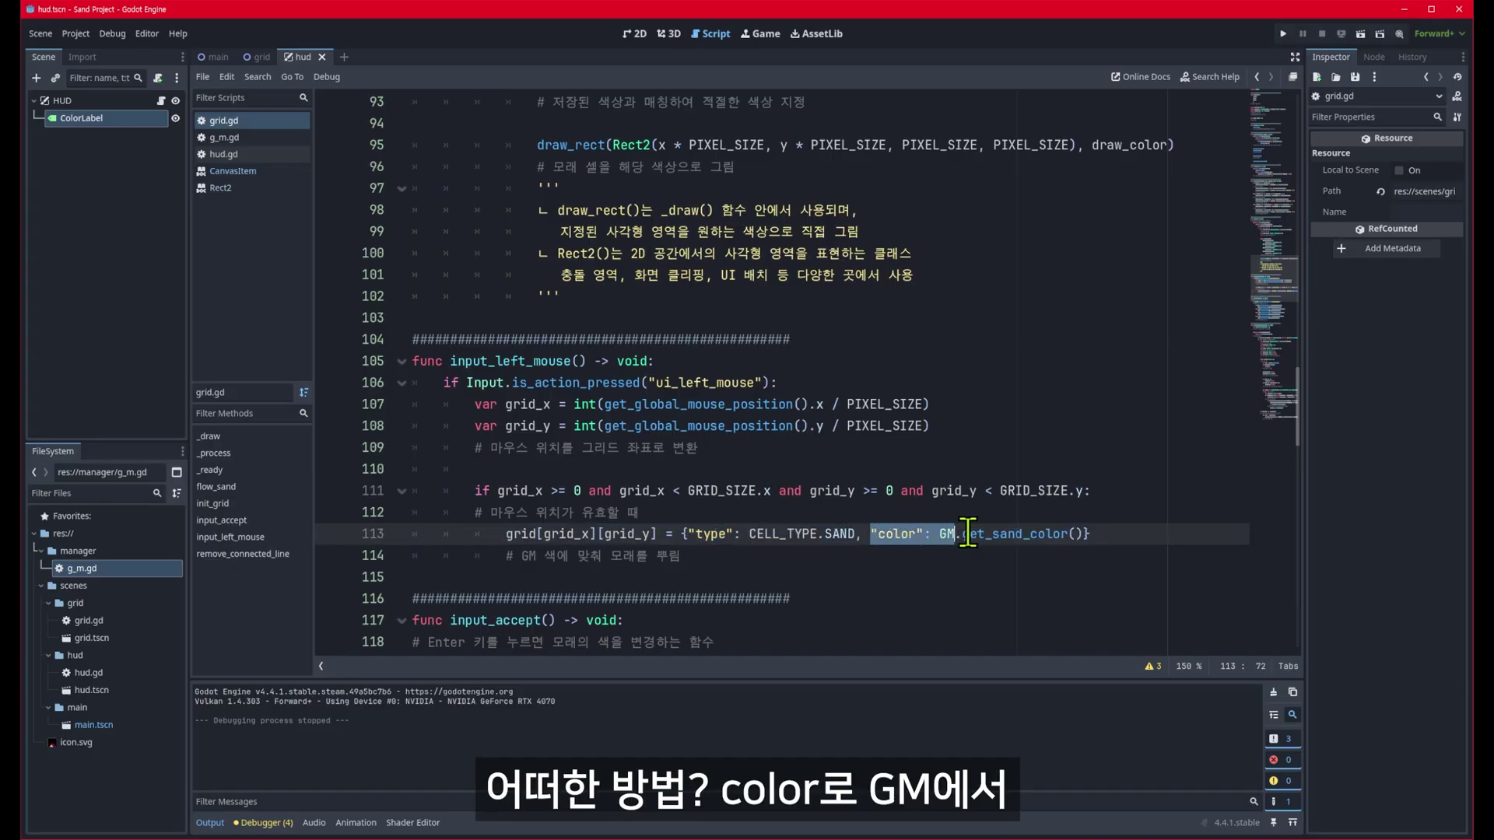
left_click_drag(872, 534, 1094, 534)
double_click(993, 537)
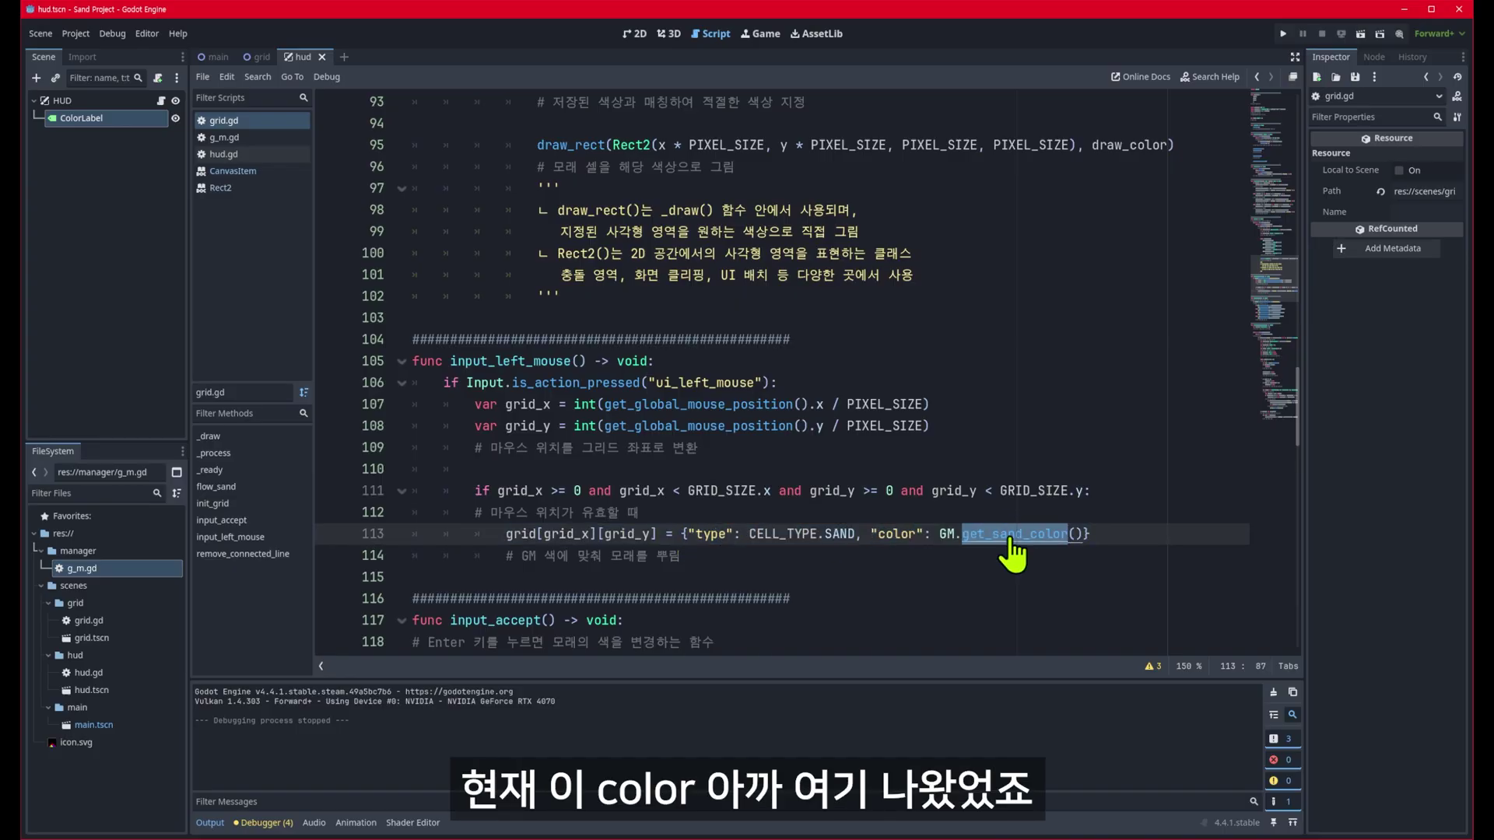
left_click(1004, 535, "ctrl")
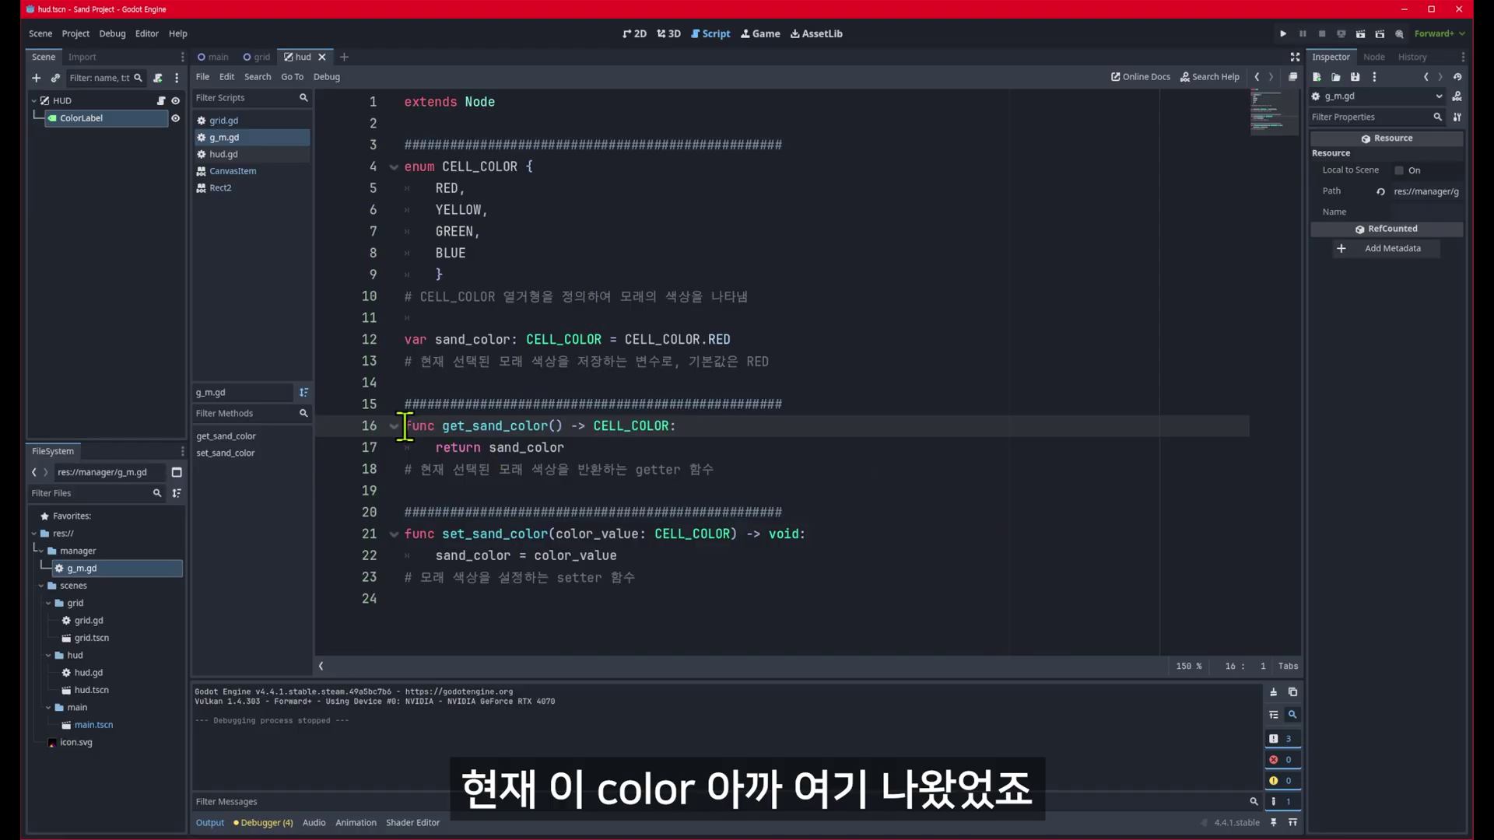
double_click(534, 446)
double_click(483, 339)
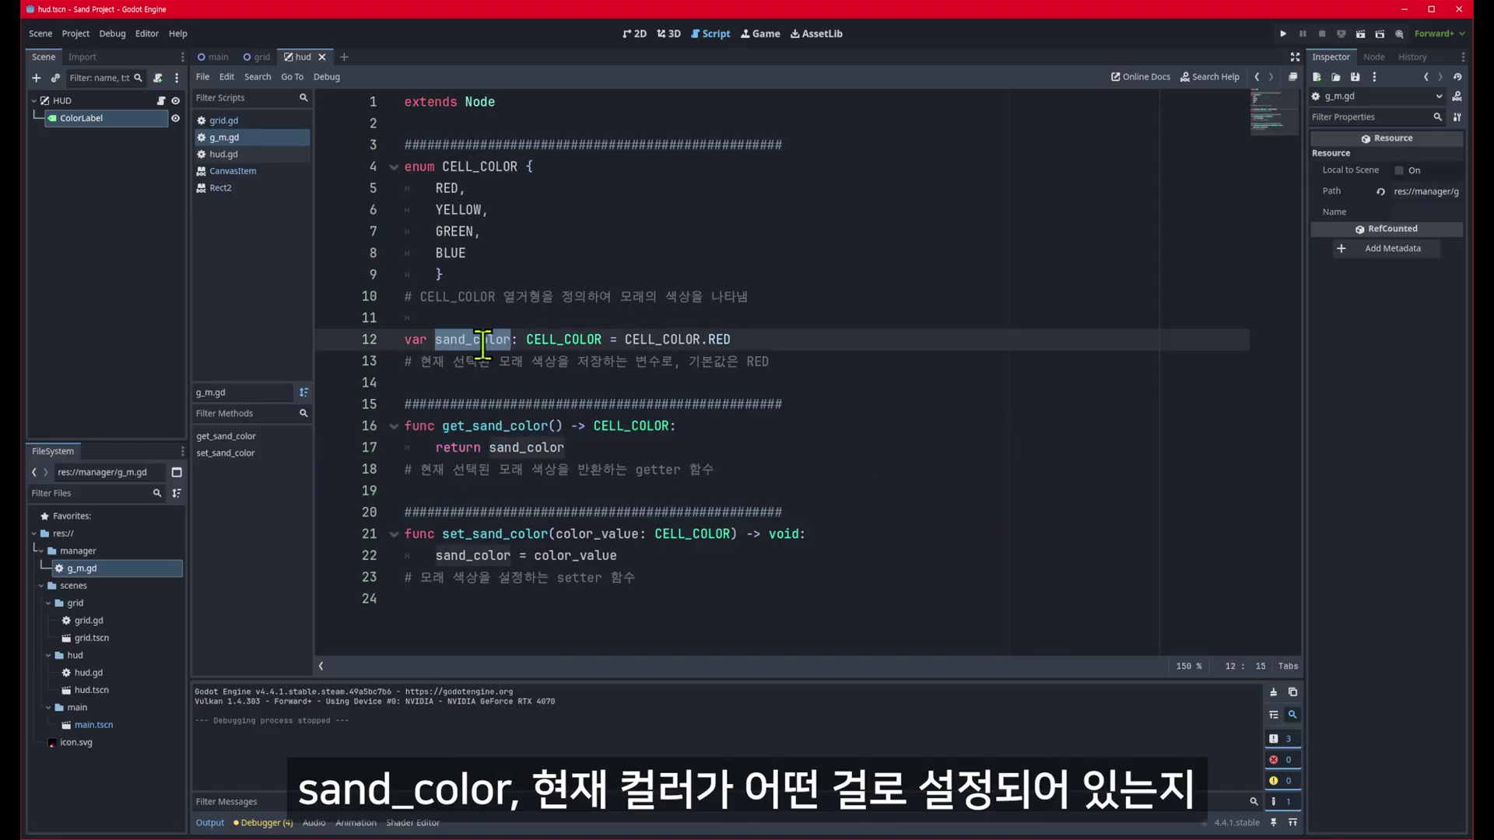
- Go back to grid.gd's sand assignment, mark grid[grid_x][grid_y], and scroll up toward _process
key("alt+Left")
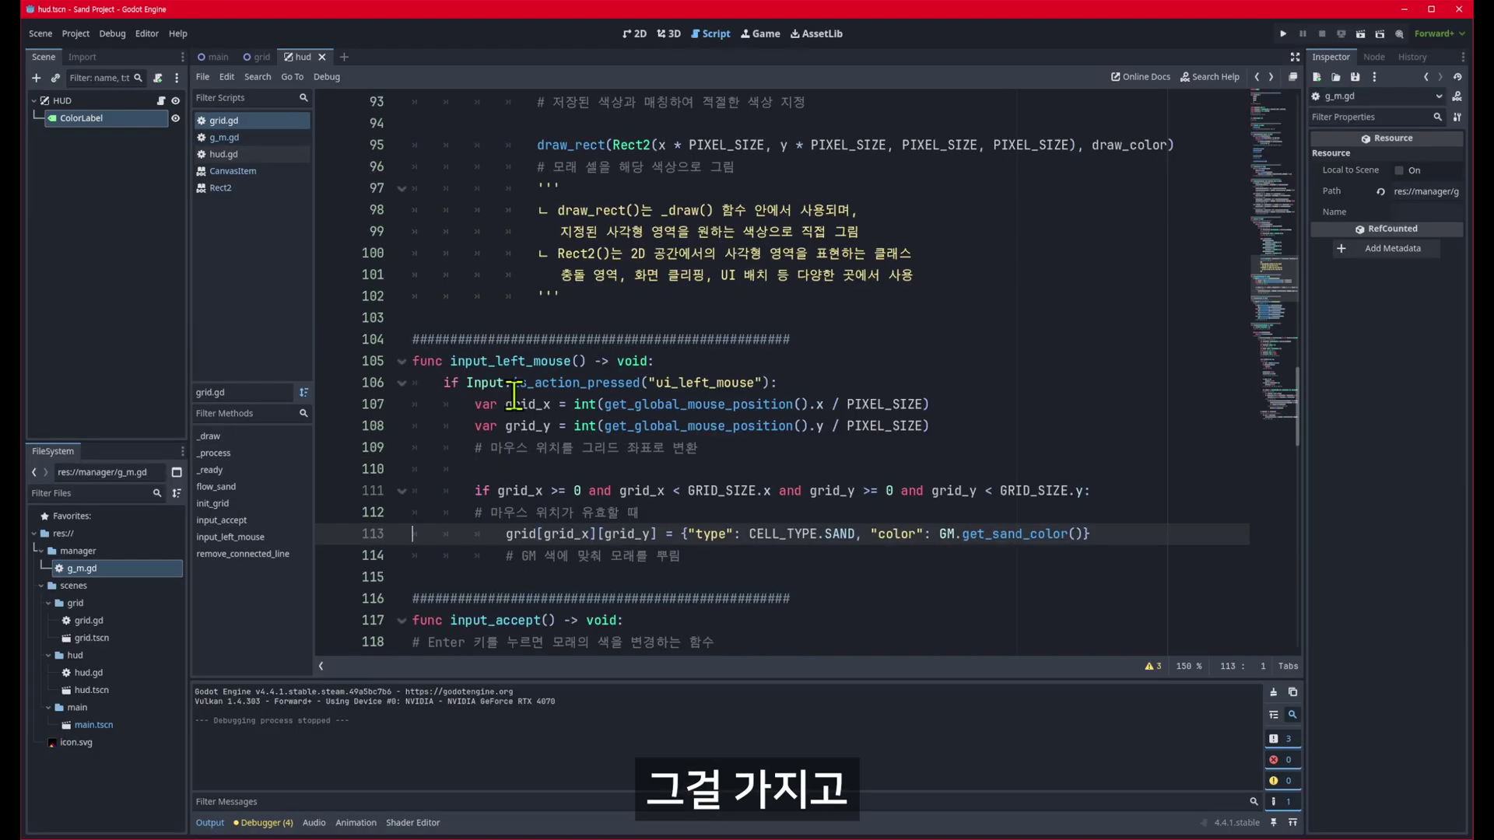
left_click(508, 534)
left_click_drag(641, 533, 657, 533)
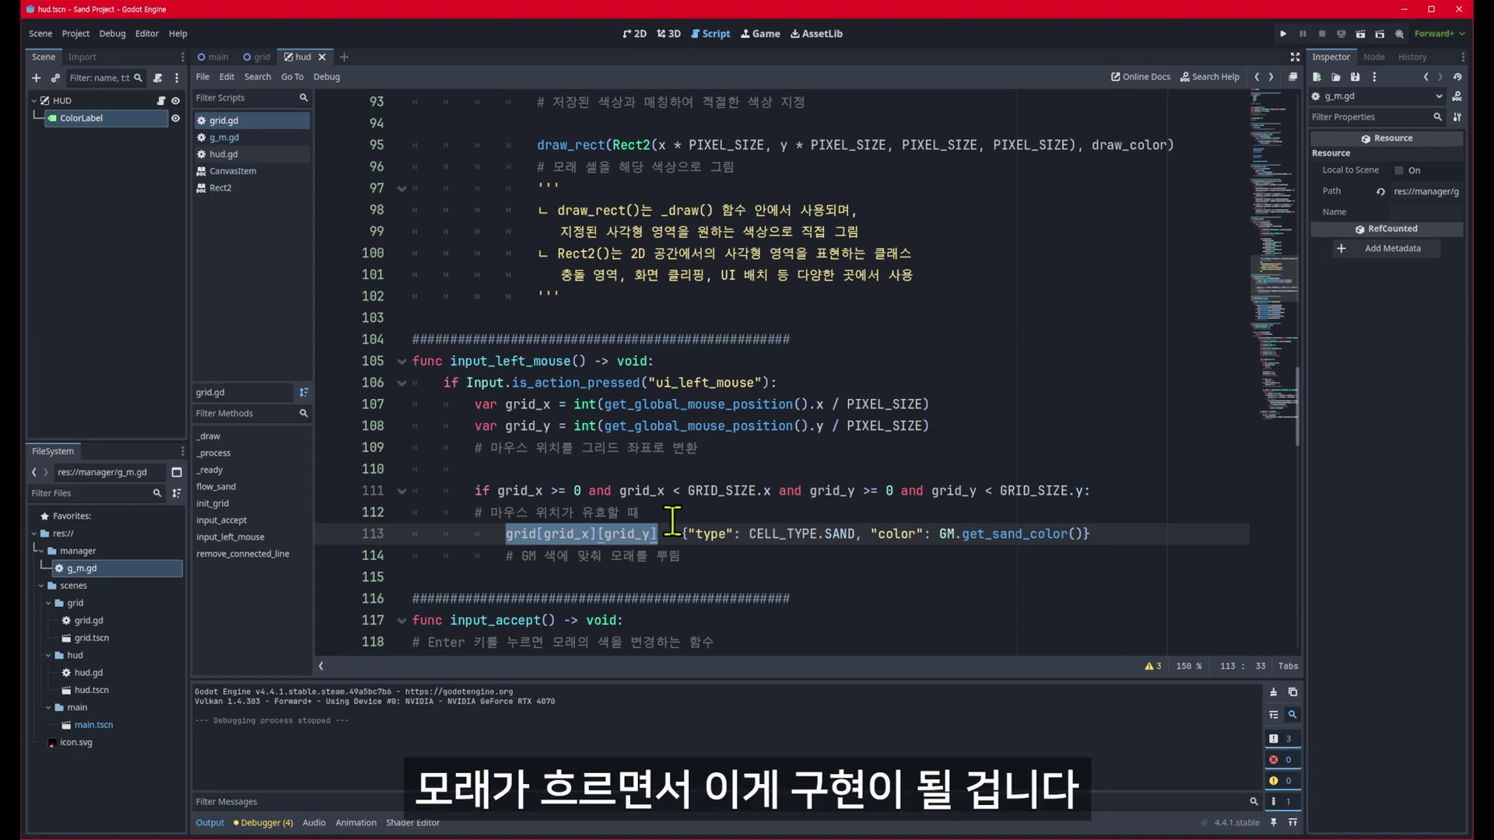
left_click_drag(506, 533, 1105, 520)
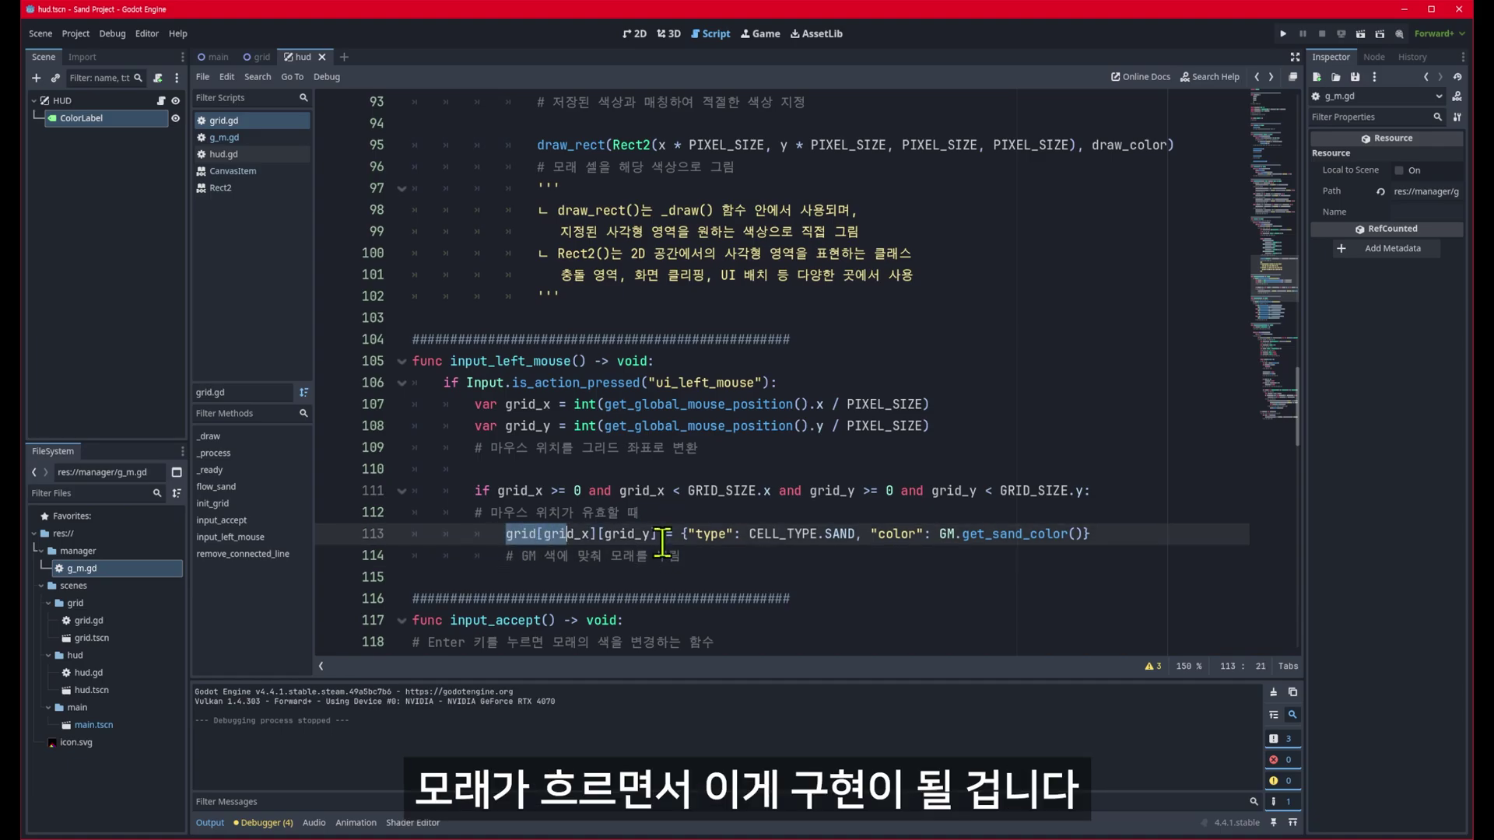
left_click(1105, 534)
scroll(828, 568, "up", 5)
- Jump to input_accept and highlight its ui_accept check and sand color condition
scroll(622, 498, "up", 15)
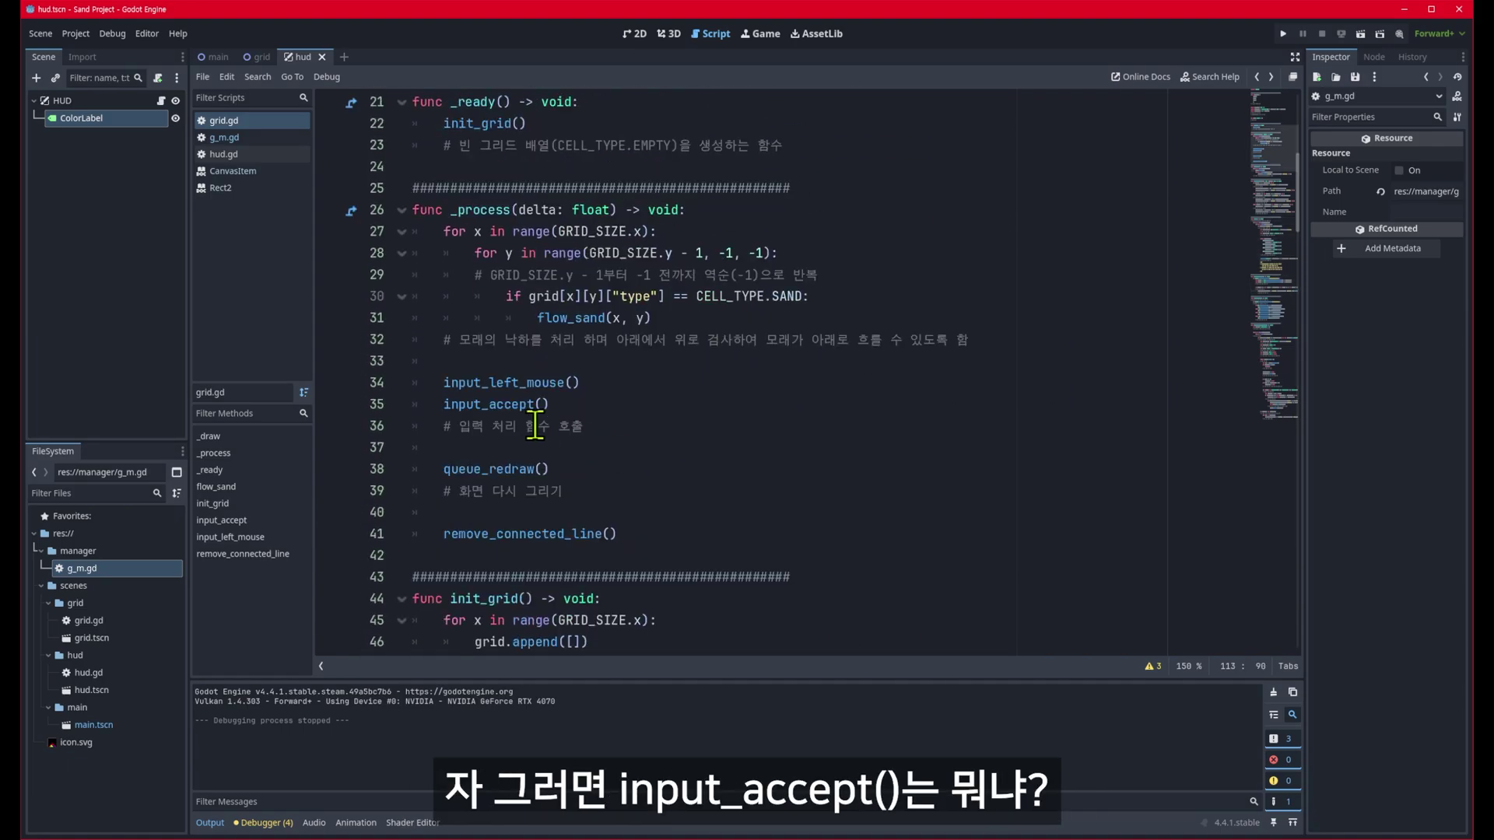
left_click(490, 405, "ctrl")
scroll(545, 424, "down", 3)
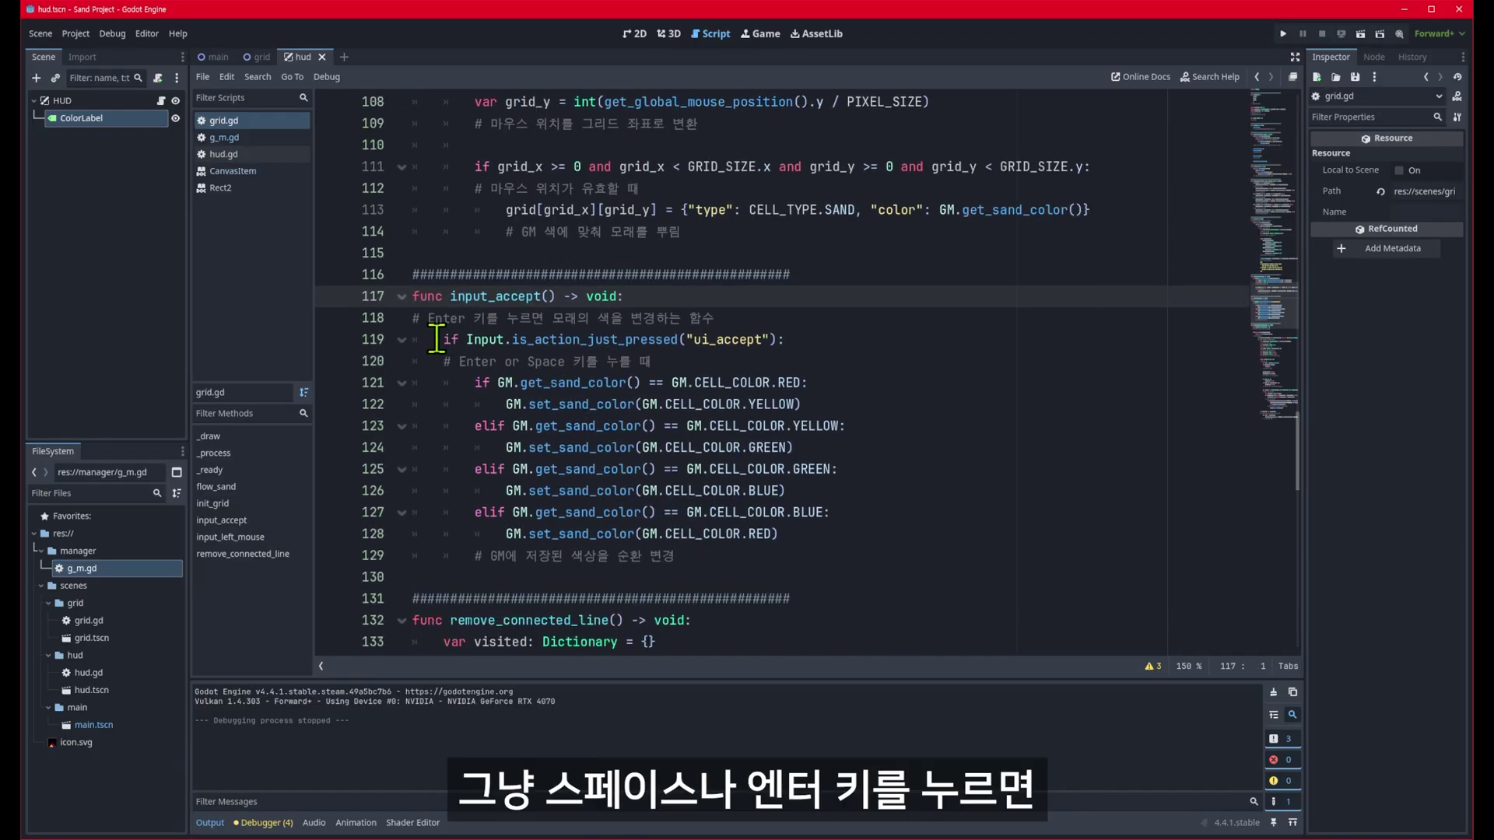
left_click_drag(442, 340, 778, 333)
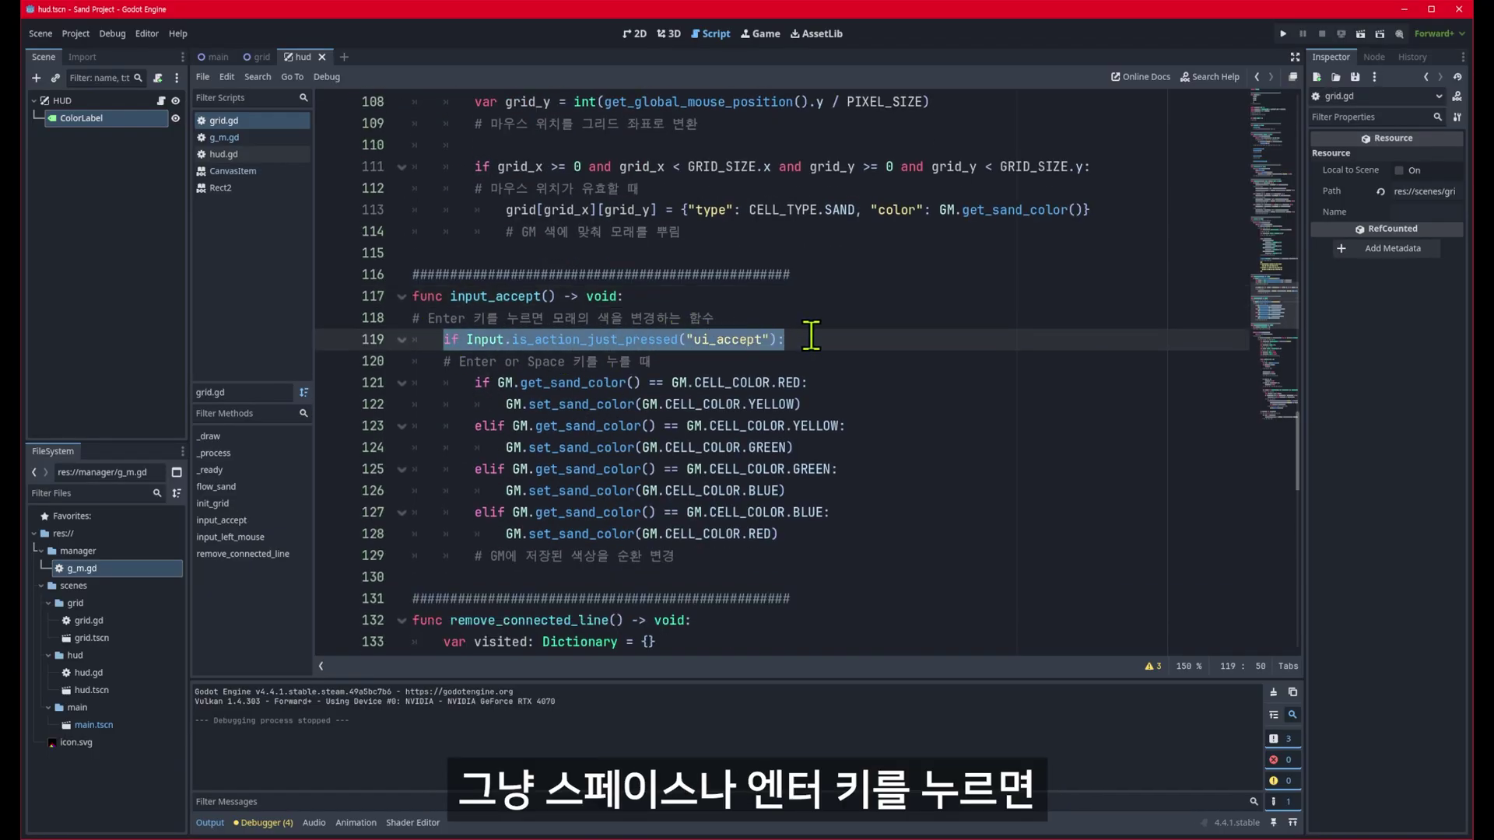
mouse_move(475, 382)
left_mouse_down()
mouse_move(617, 382)
mouse_move(915, 557)
left_mouse_up()
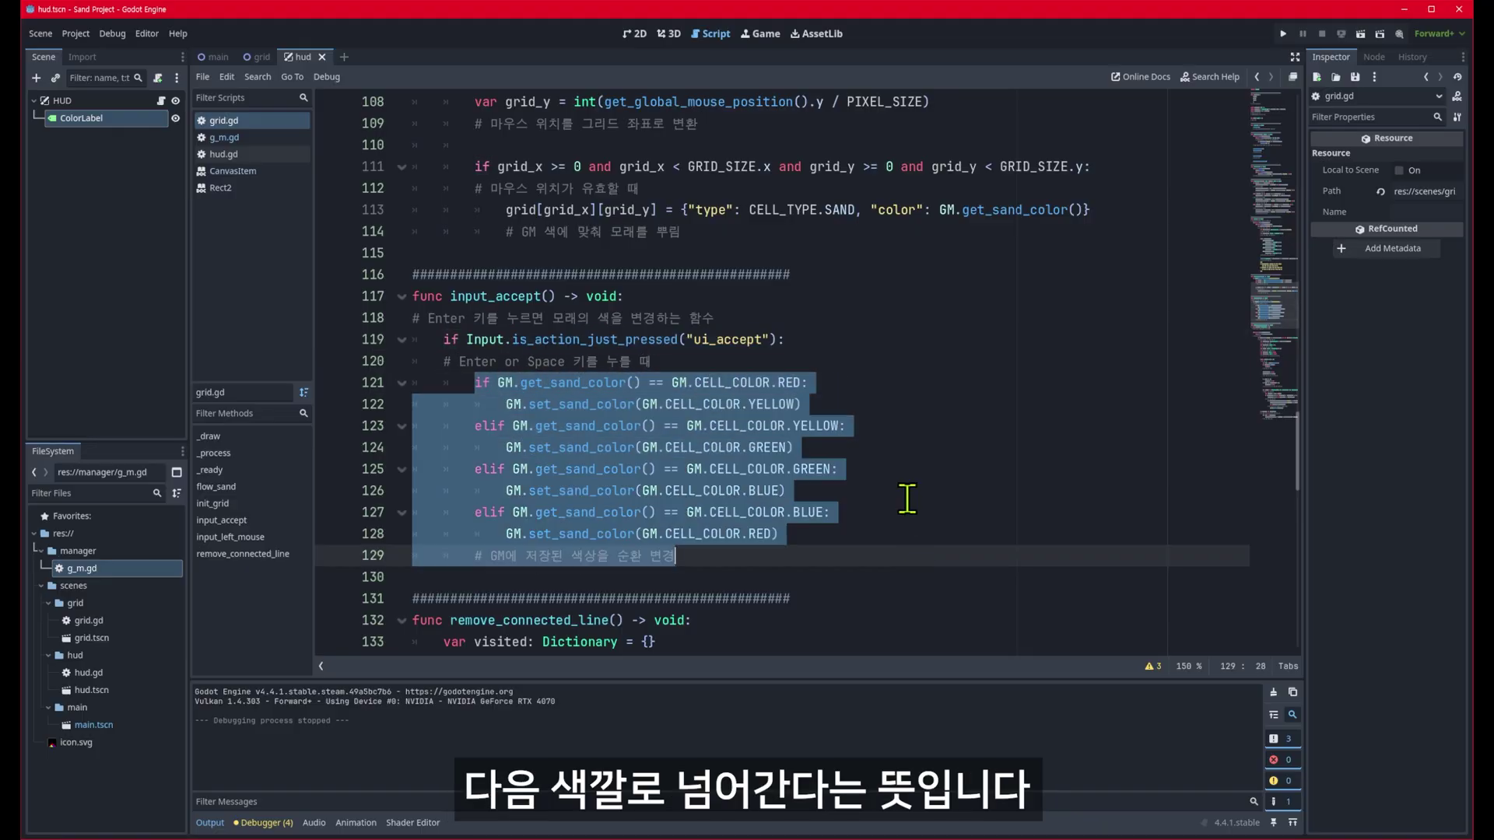
- Trace the color cycle RED to YELLOW to GREEN to BLUE and back to RED
left_click(799, 382)
double_click(789, 382)
double_click(774, 404)
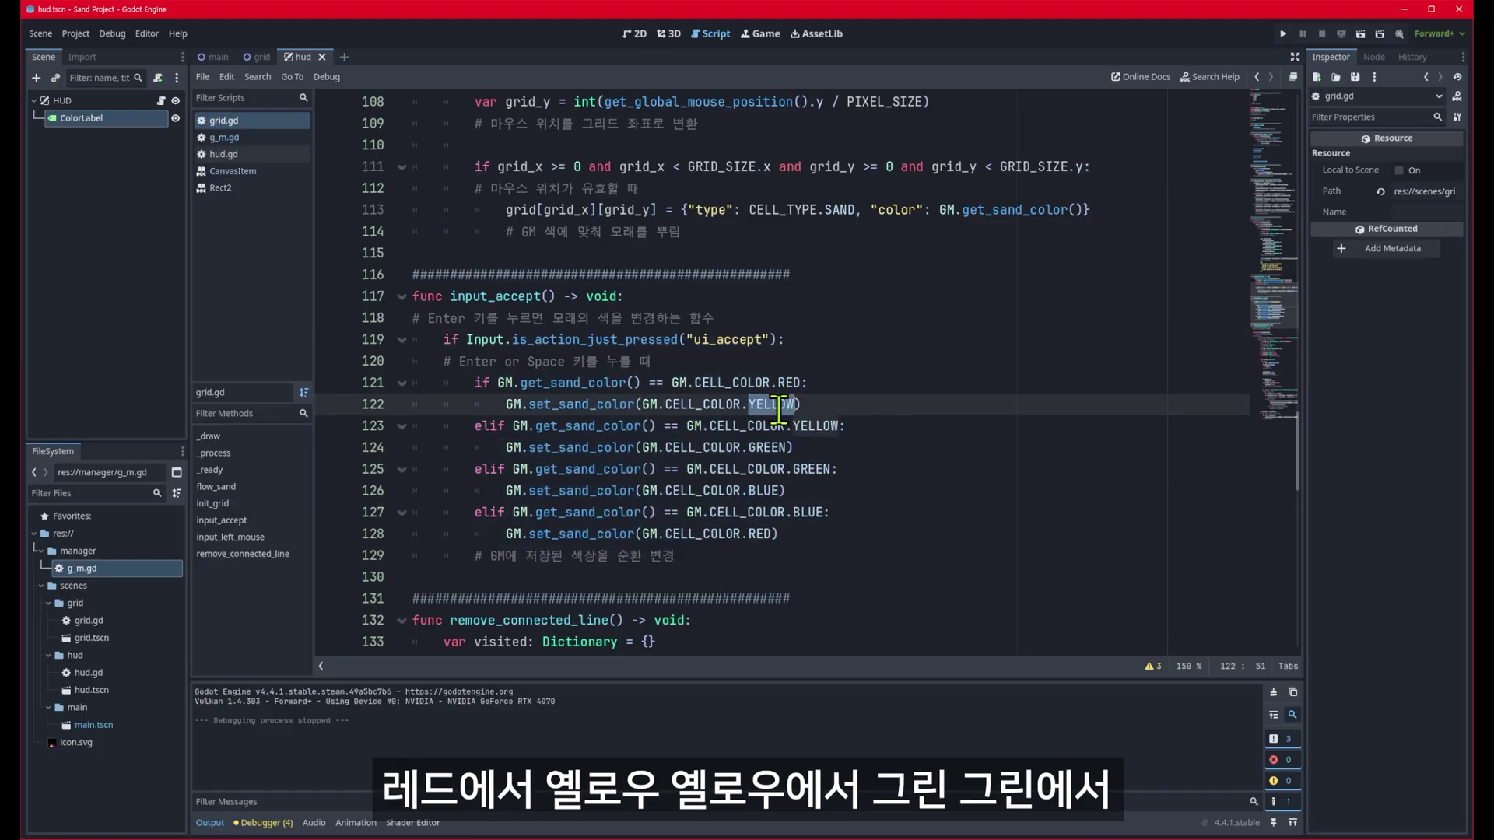
double_click(817, 426)
double_click(769, 448)
double_click(819, 469)
double_click(767, 490)
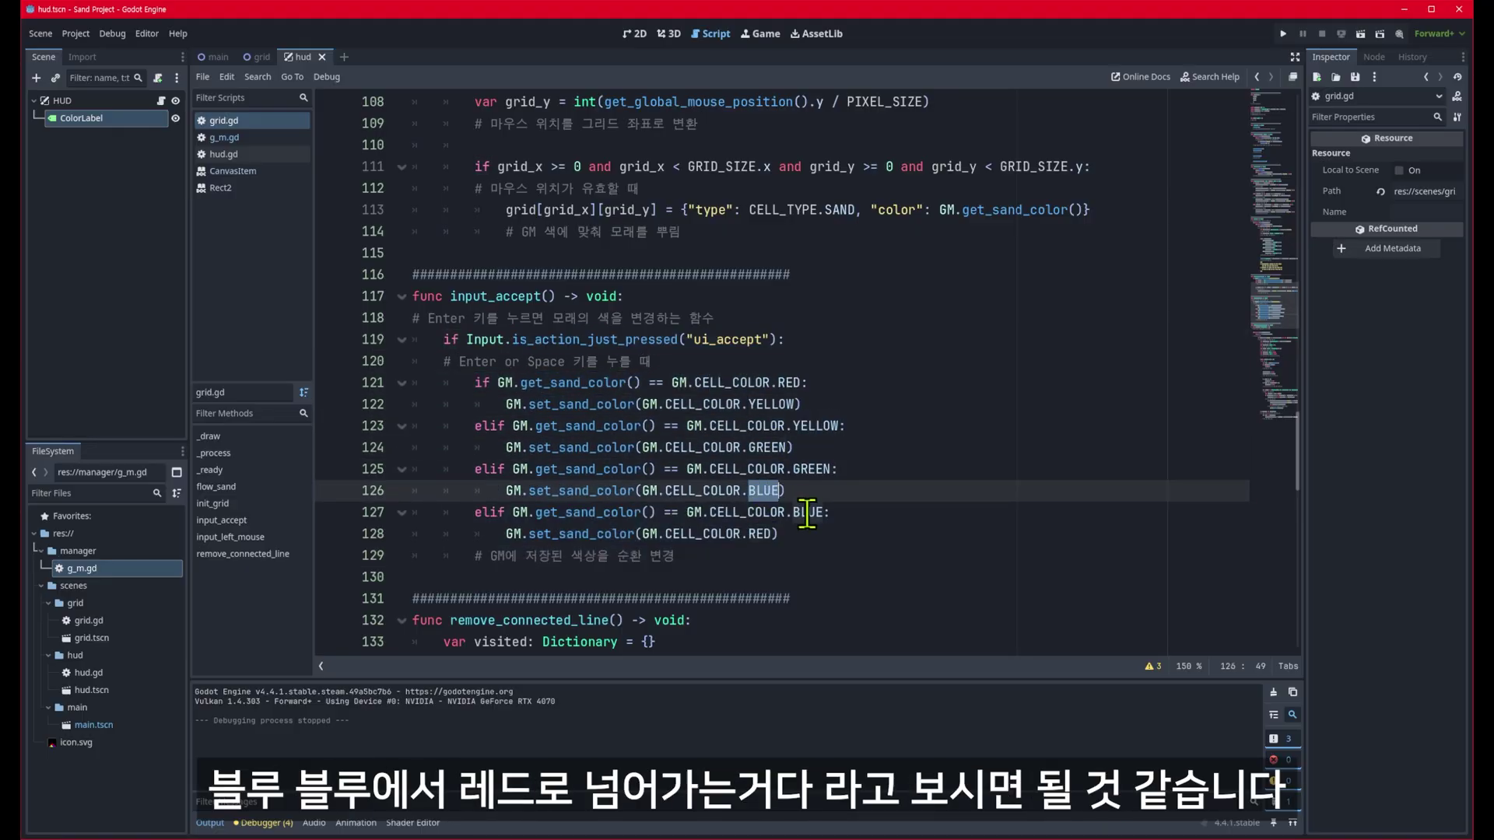
double_click(809, 512)
double_click(761, 534)
left_click(809, 533)
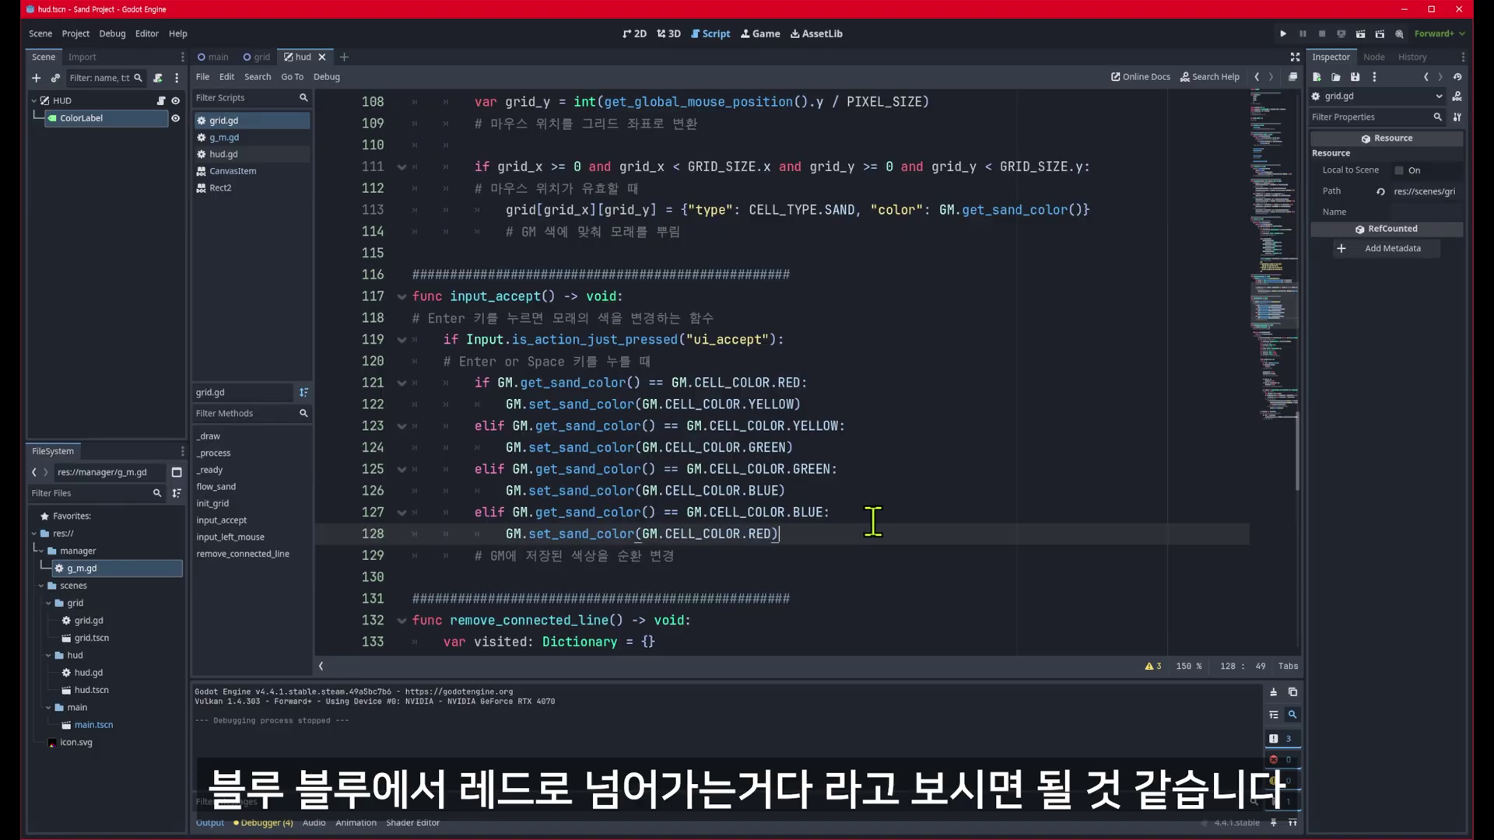
- Scroll back up to _process and jump to the remove_connected_line definition
scroll(874, 521, "up", 13)
scroll(676, 586, "up", 4)
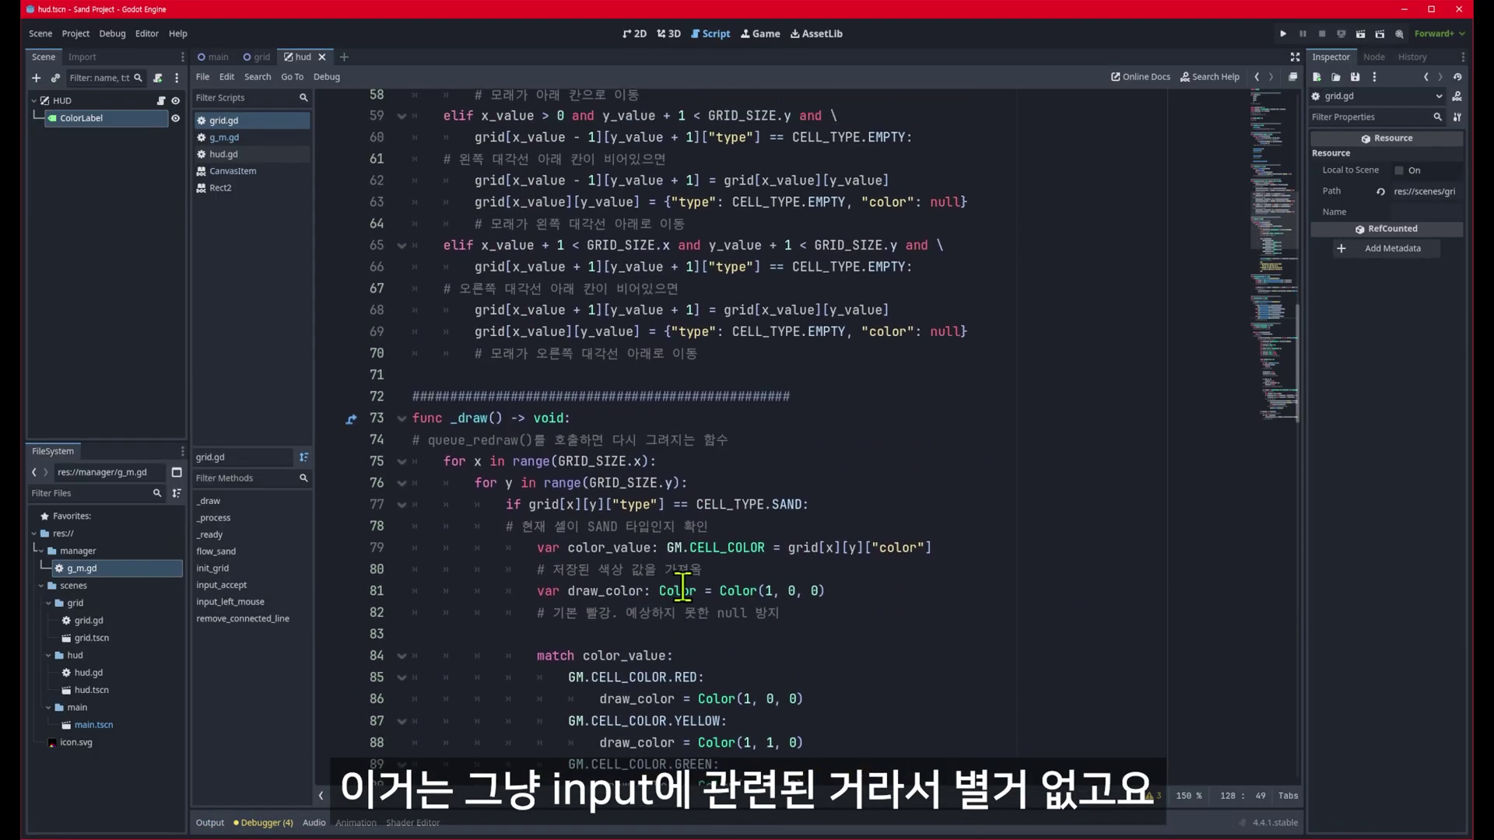
scroll(675, 586, "up", 3)
scroll(676, 585, "up", 7)
scroll(676, 585, "up", 1)
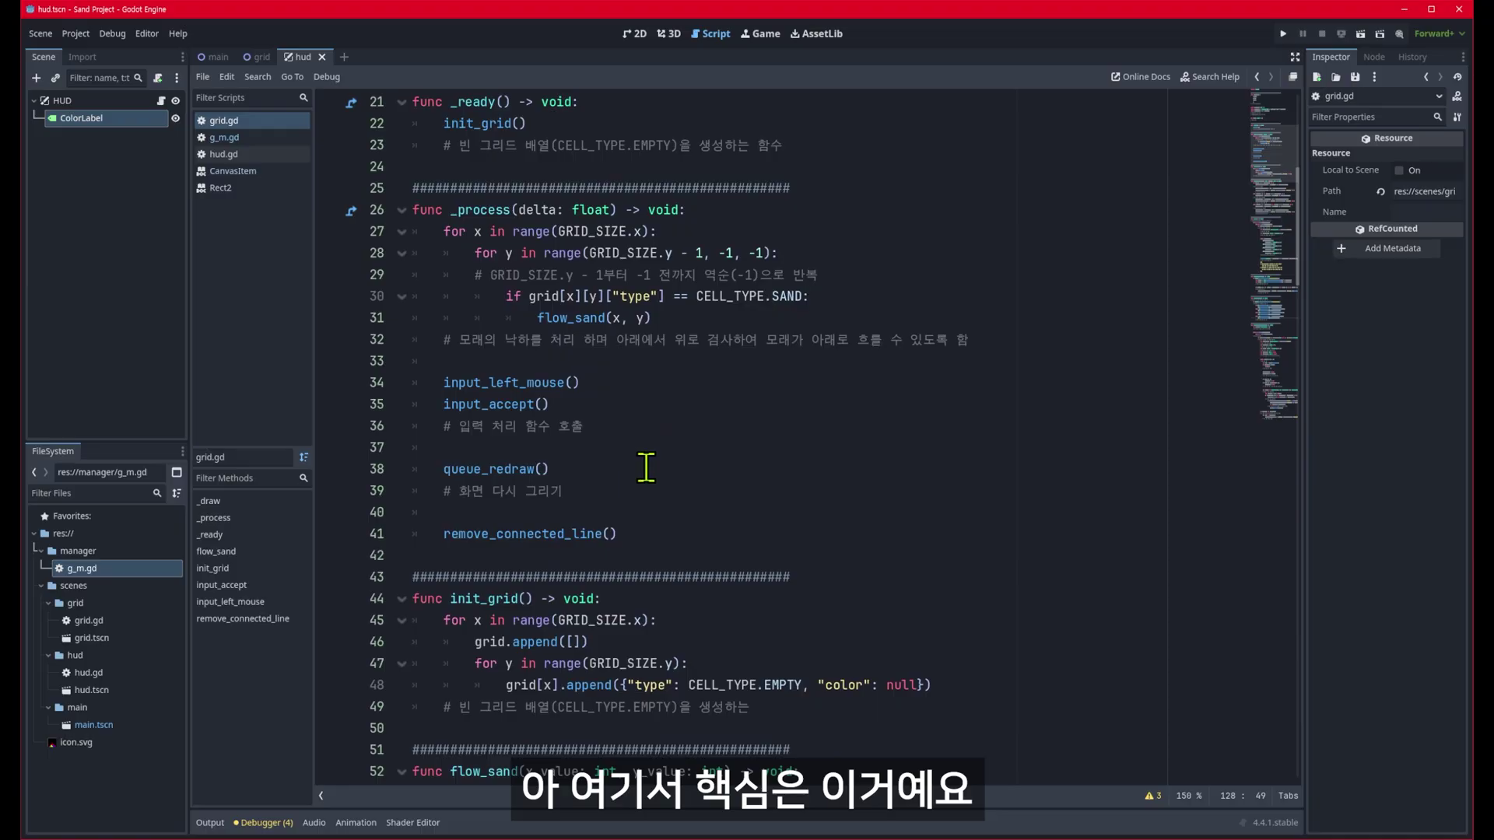
left_click(554, 535, "ctrl")
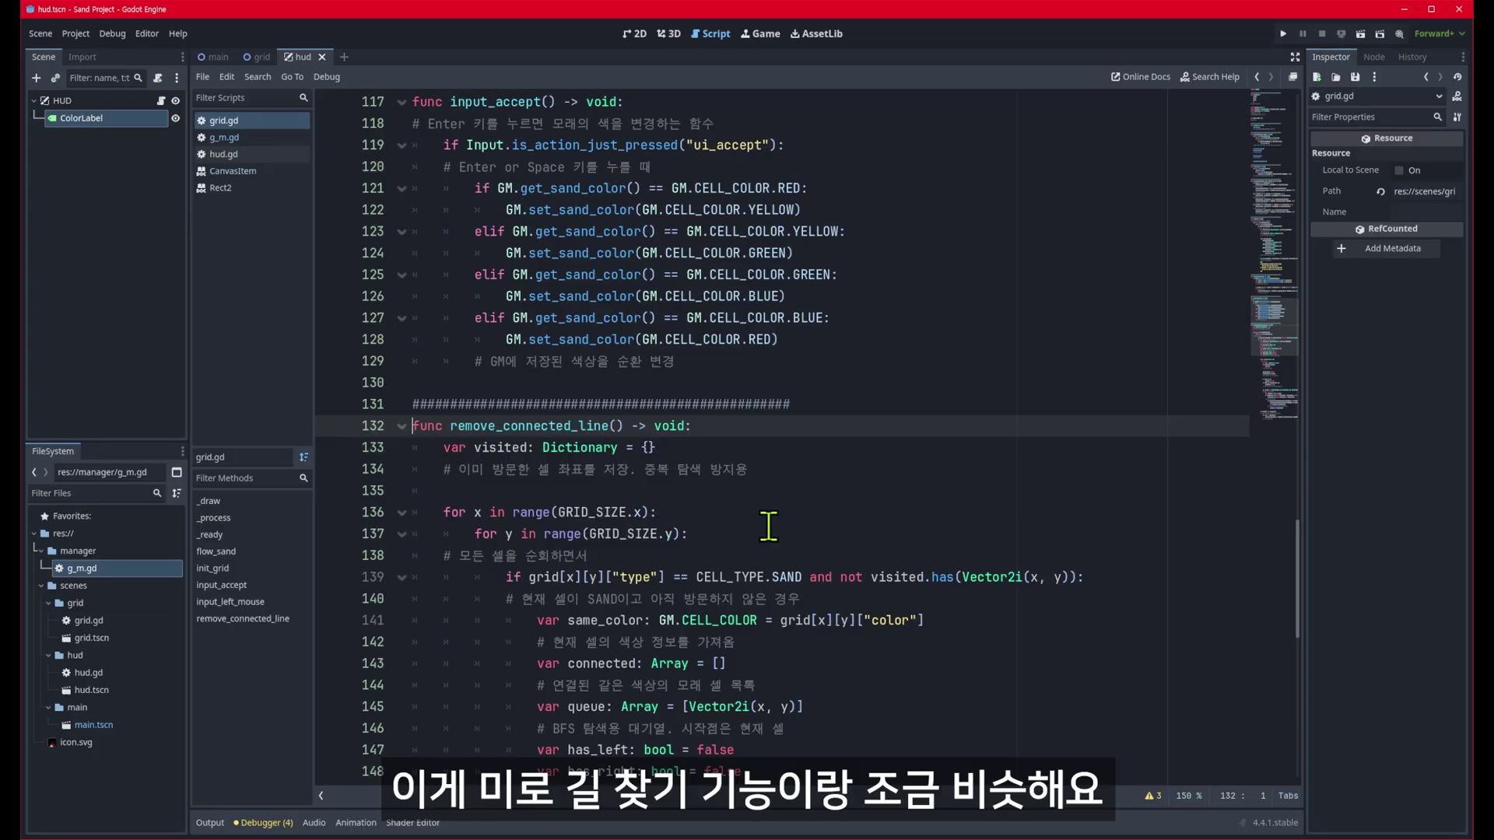
scroll(757, 522, "down", 5)
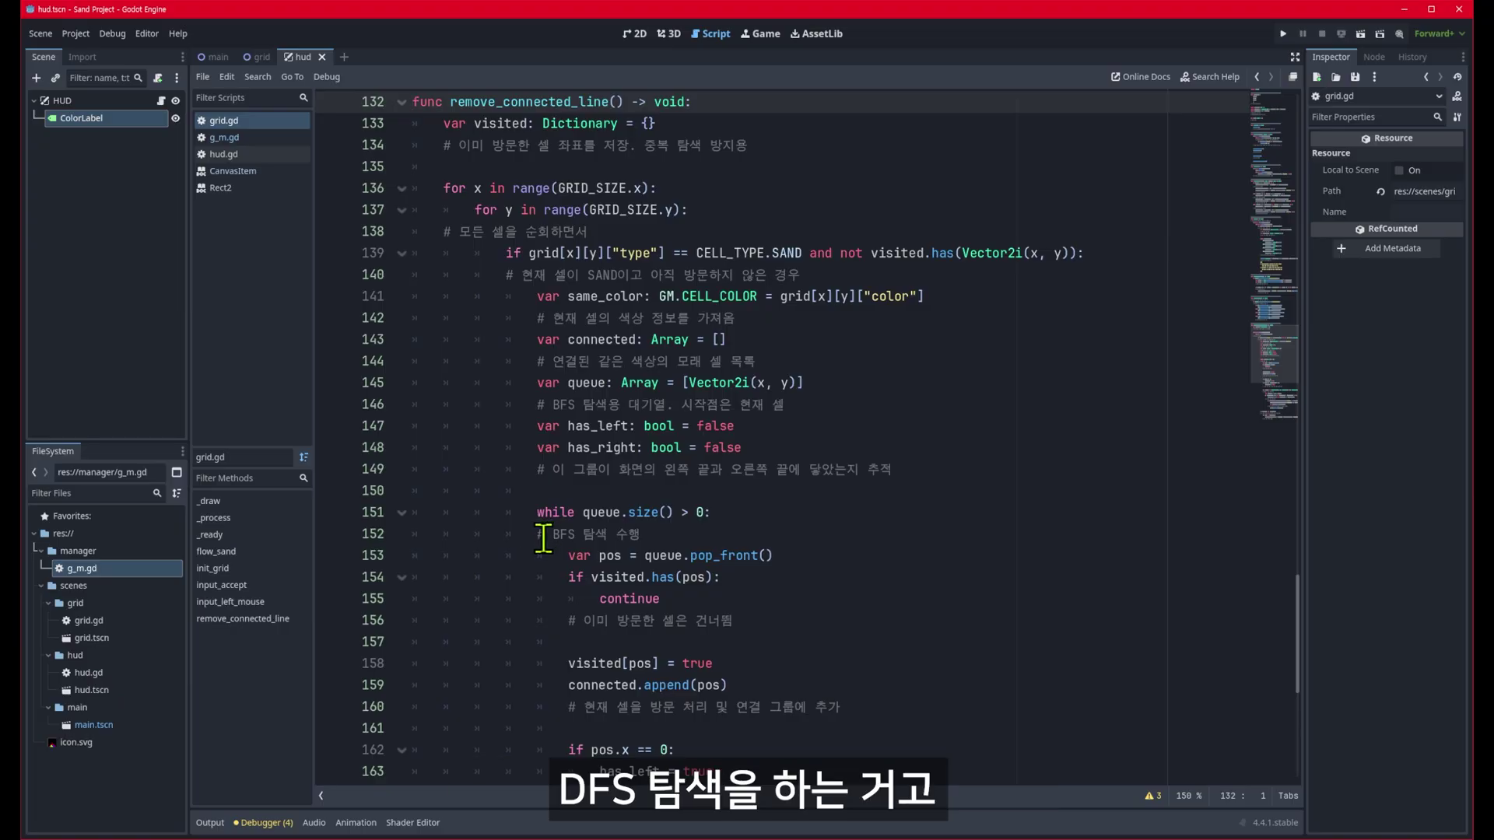
scroll(608, 539, "up", 1)
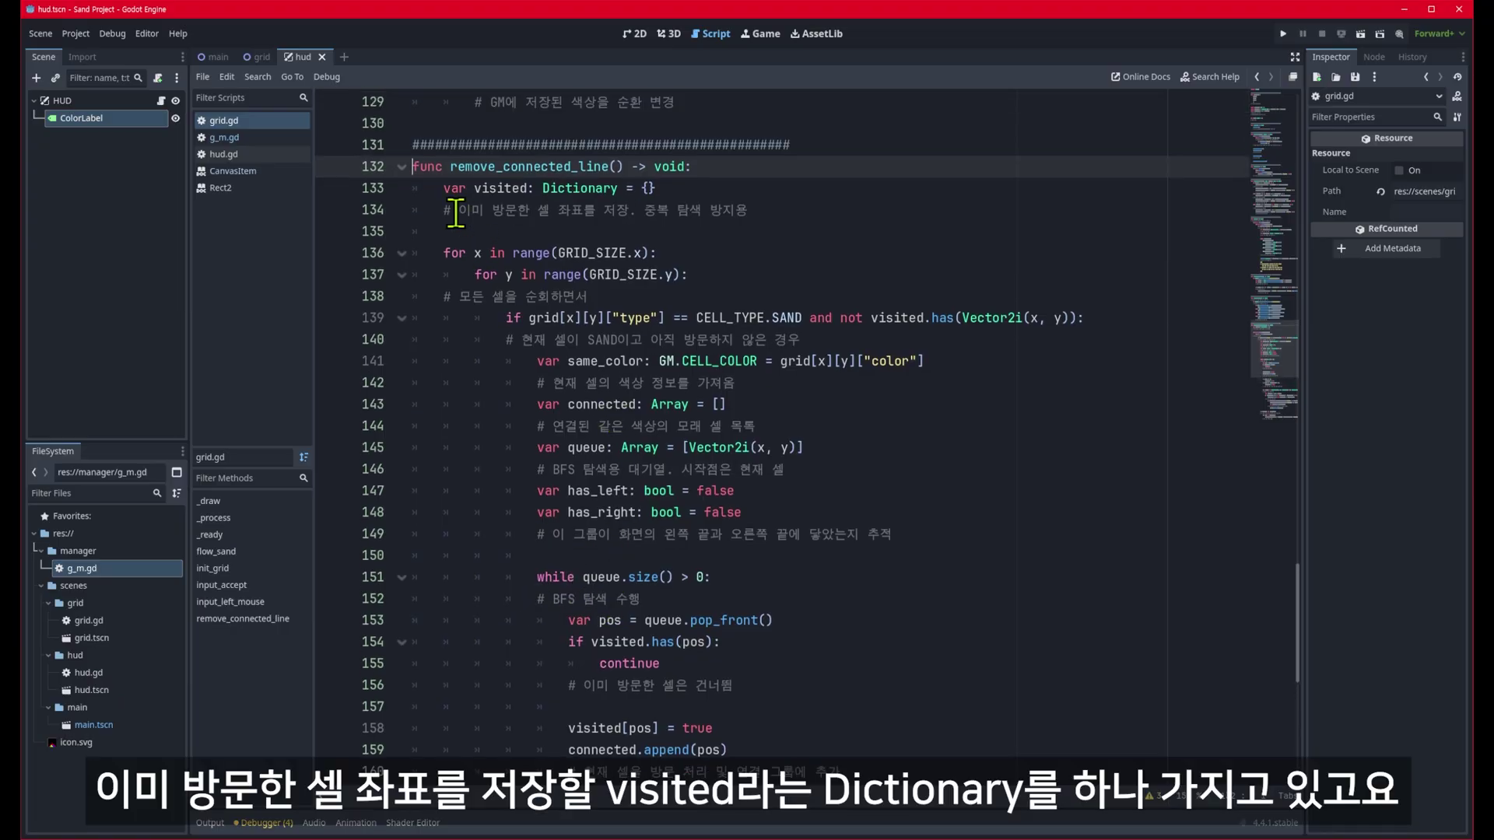
left_click_drag(445, 189, 529, 192)
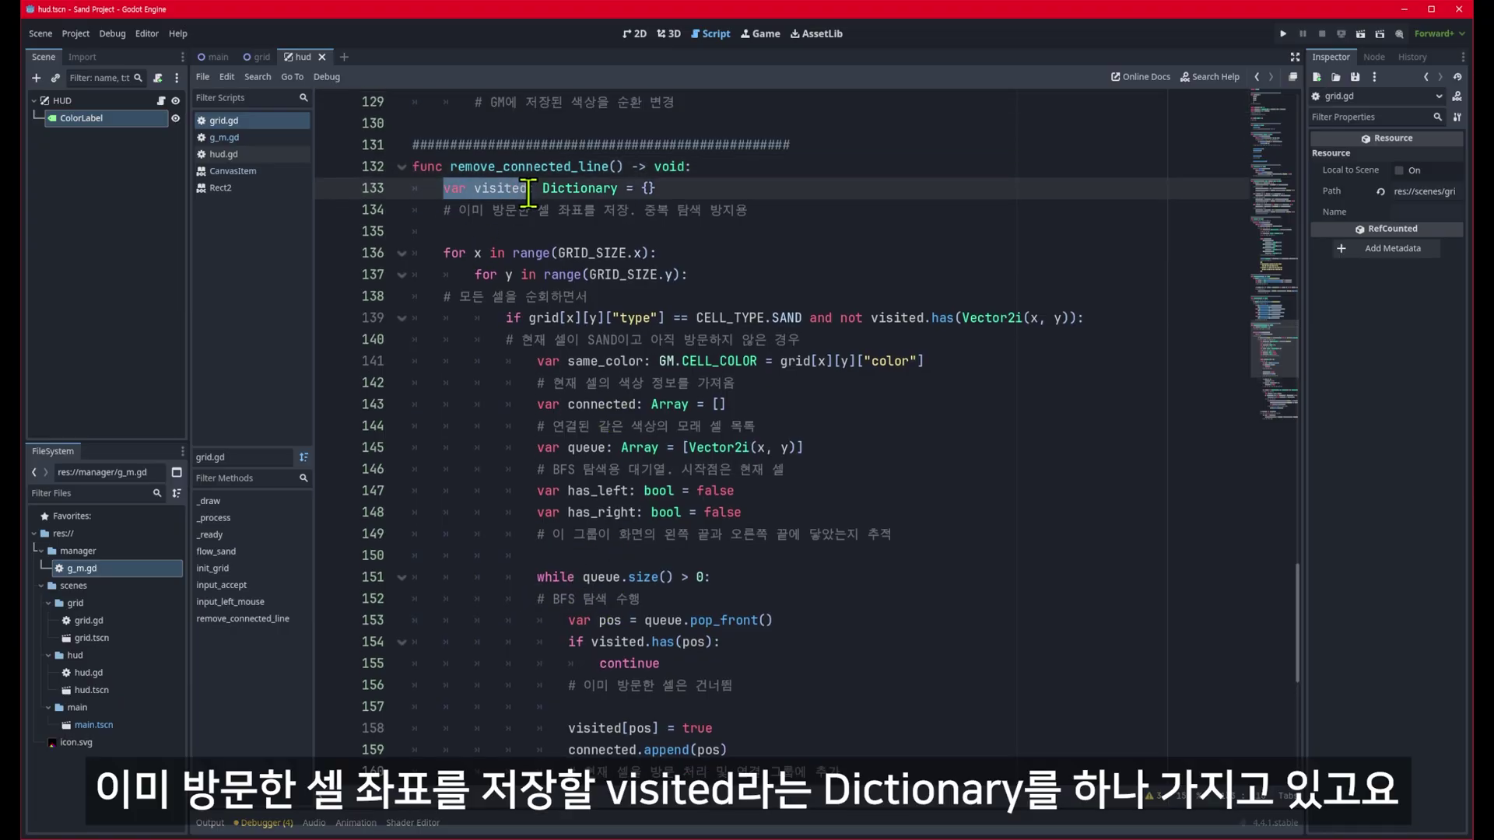
double_click(513, 189)
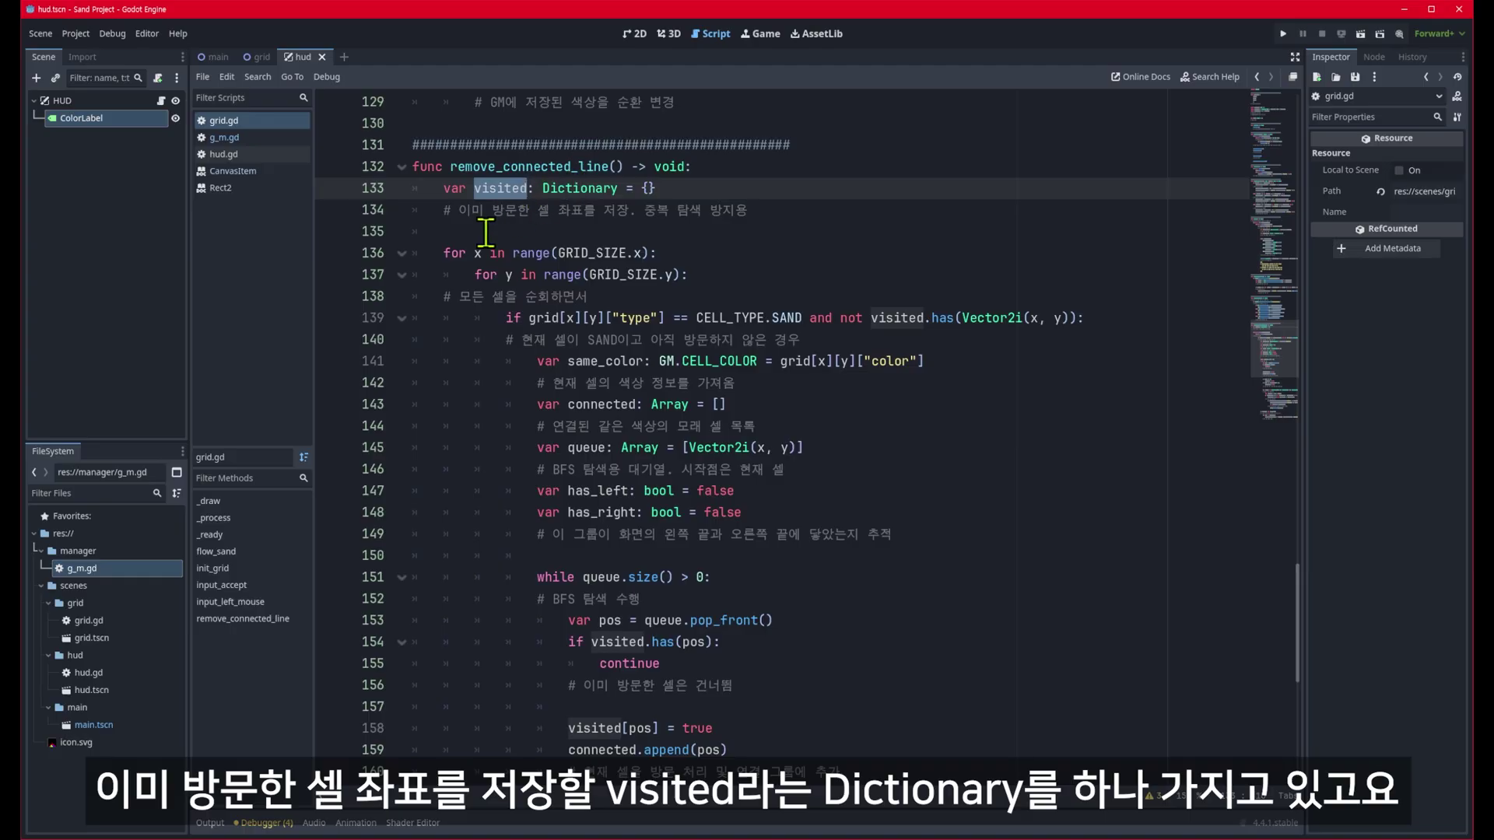
left_click_drag(445, 253, 690, 275)
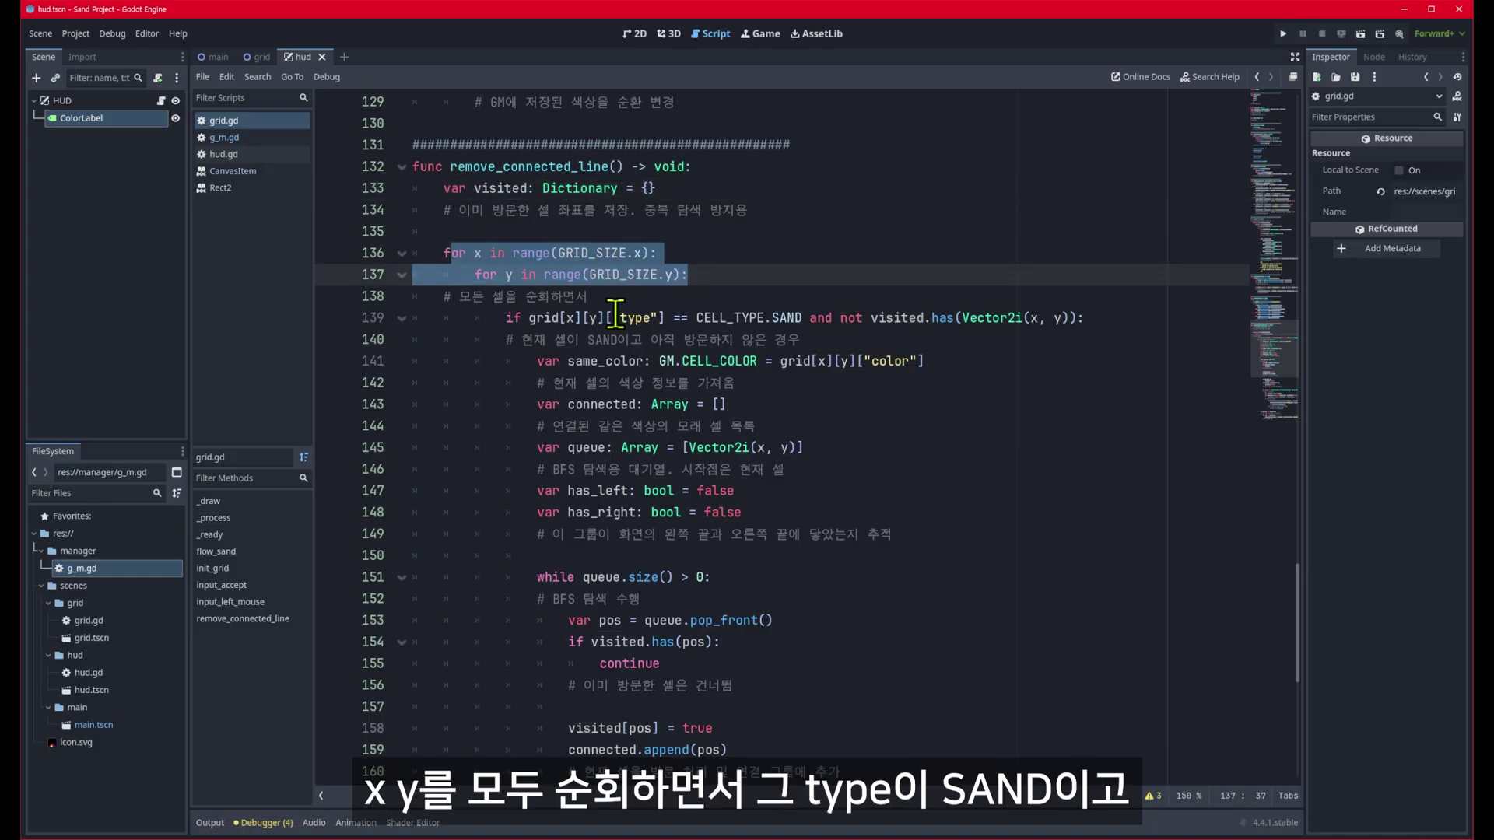
left_click_drag(507, 318, 909, 319)
key("shift+Right")
key("shift+Right")
key("shift+Right")
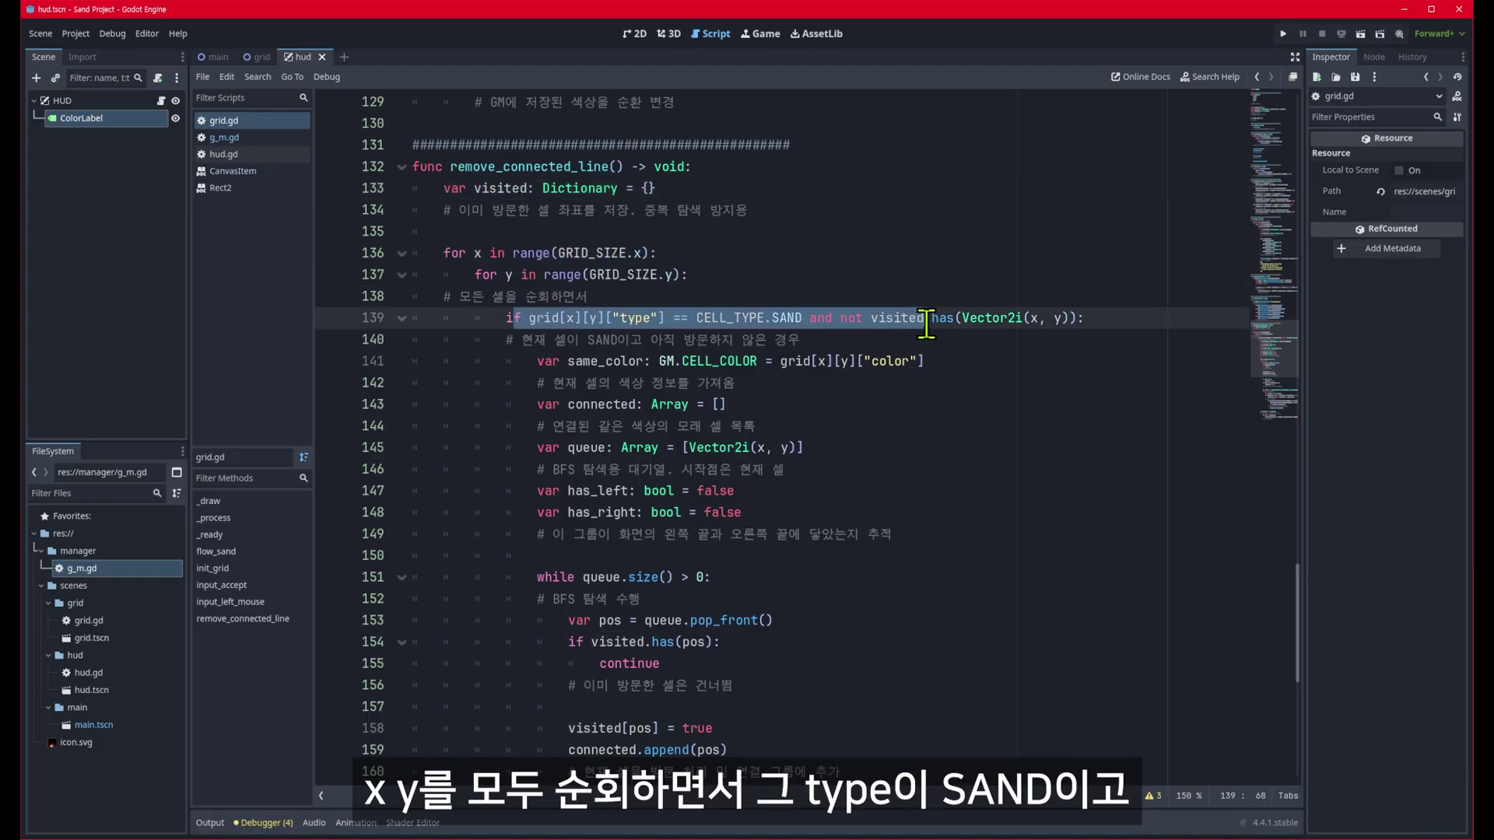
key("shift+Right")
key("shift+Right")
key("shift+Right")
key("shift+Right")
key("shift+Right")
key("shift+Right")
left_click(925, 319)
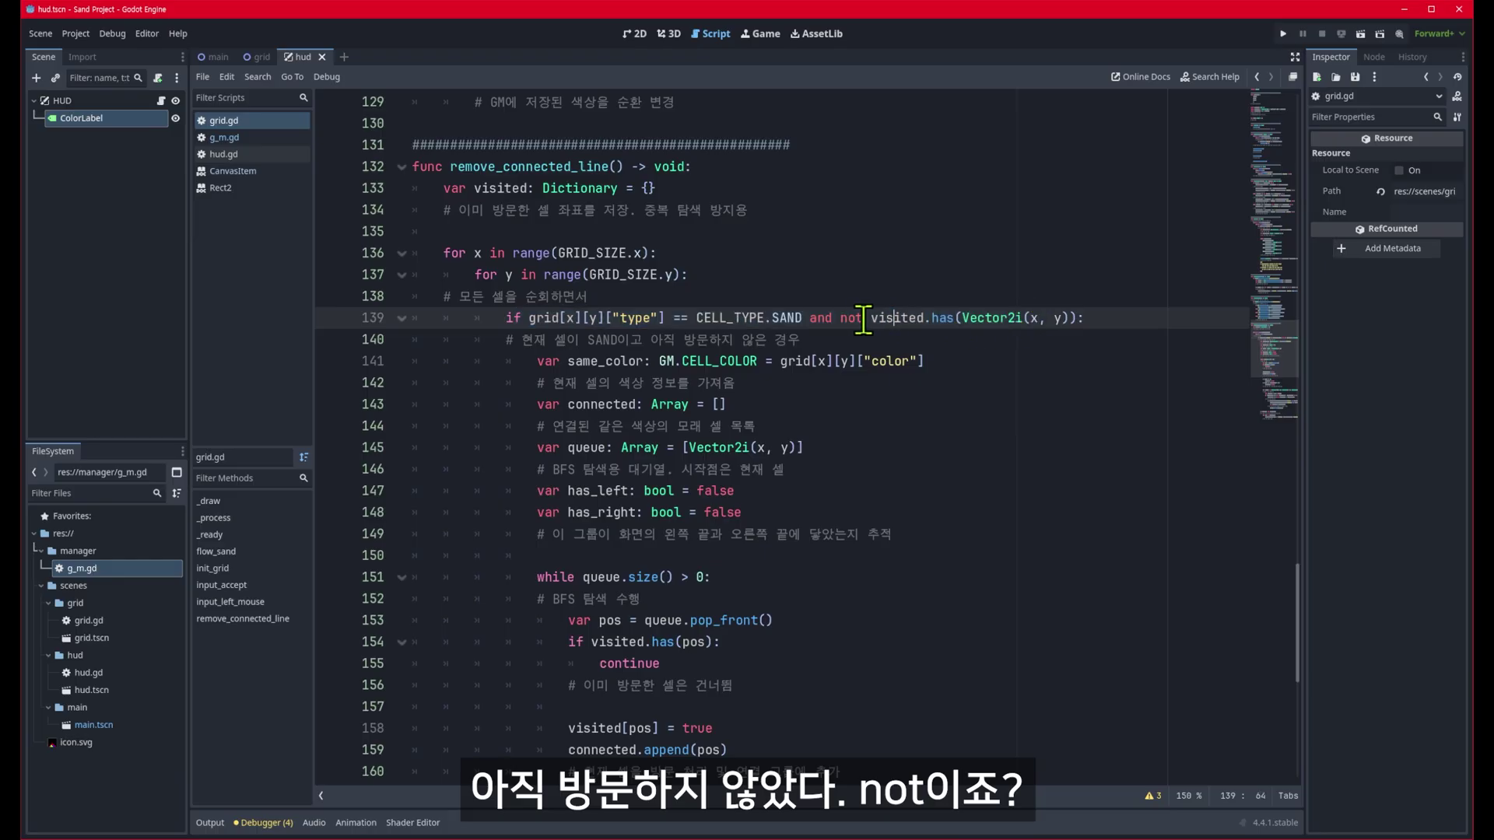
left_click(948, 319)
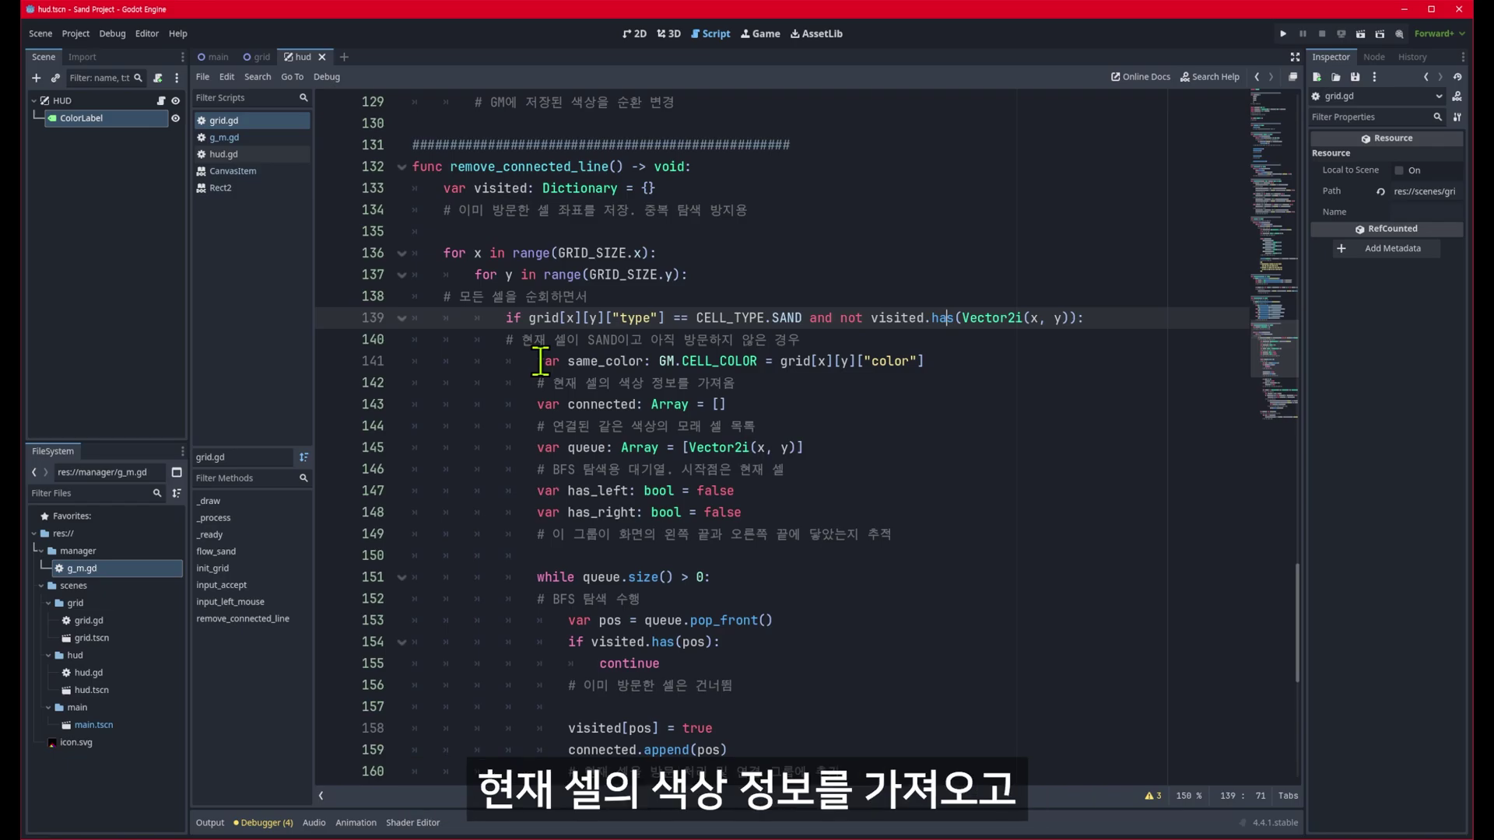
left_click_drag(537, 361, 926, 361)
left_click_drag(537, 404, 767, 411)
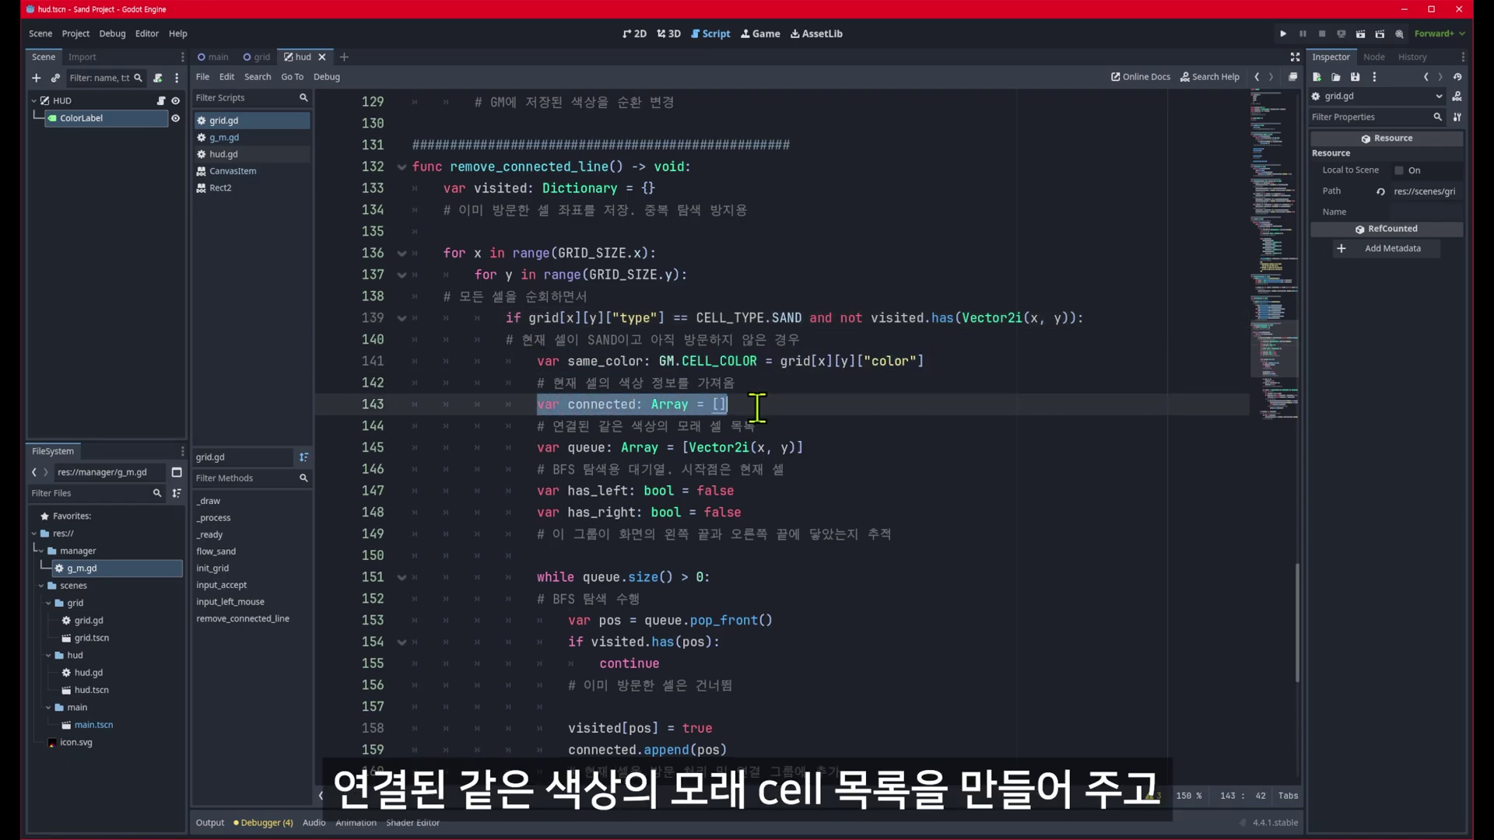
double_click(585, 449)
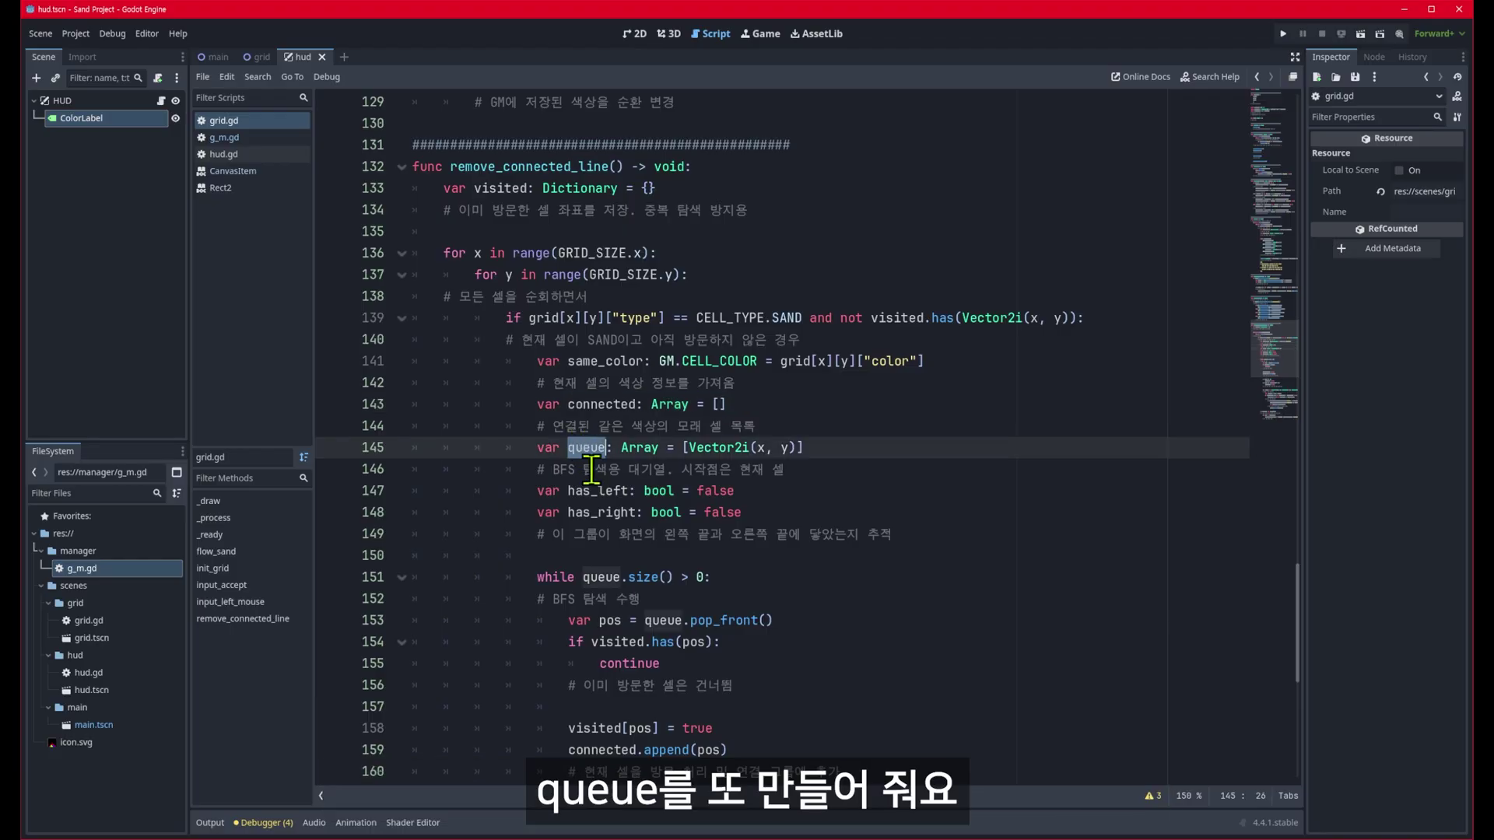
left_click_drag(539, 491, 747, 512)
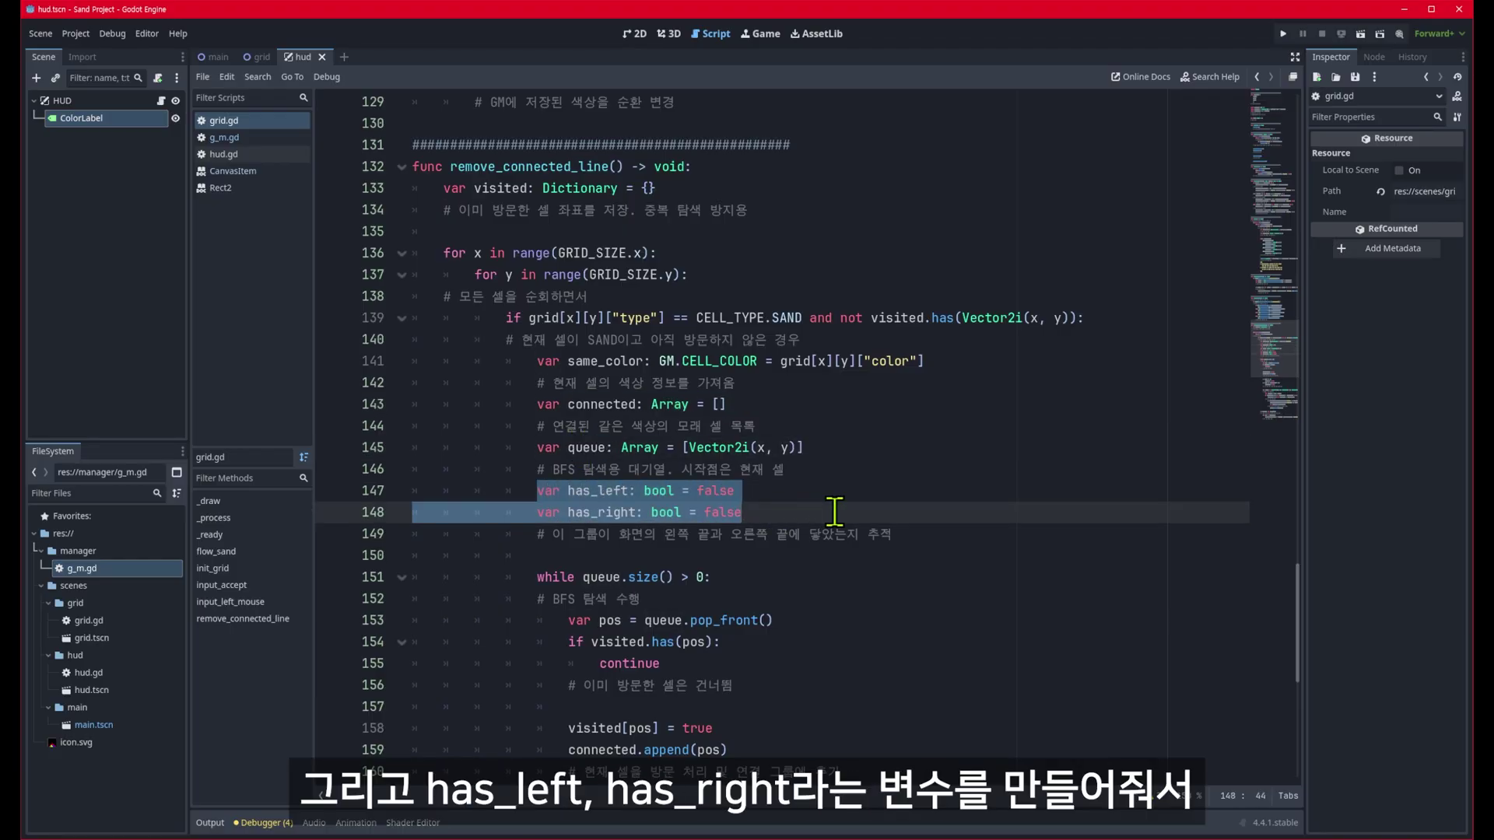
scroll(860, 500, "down", 2)
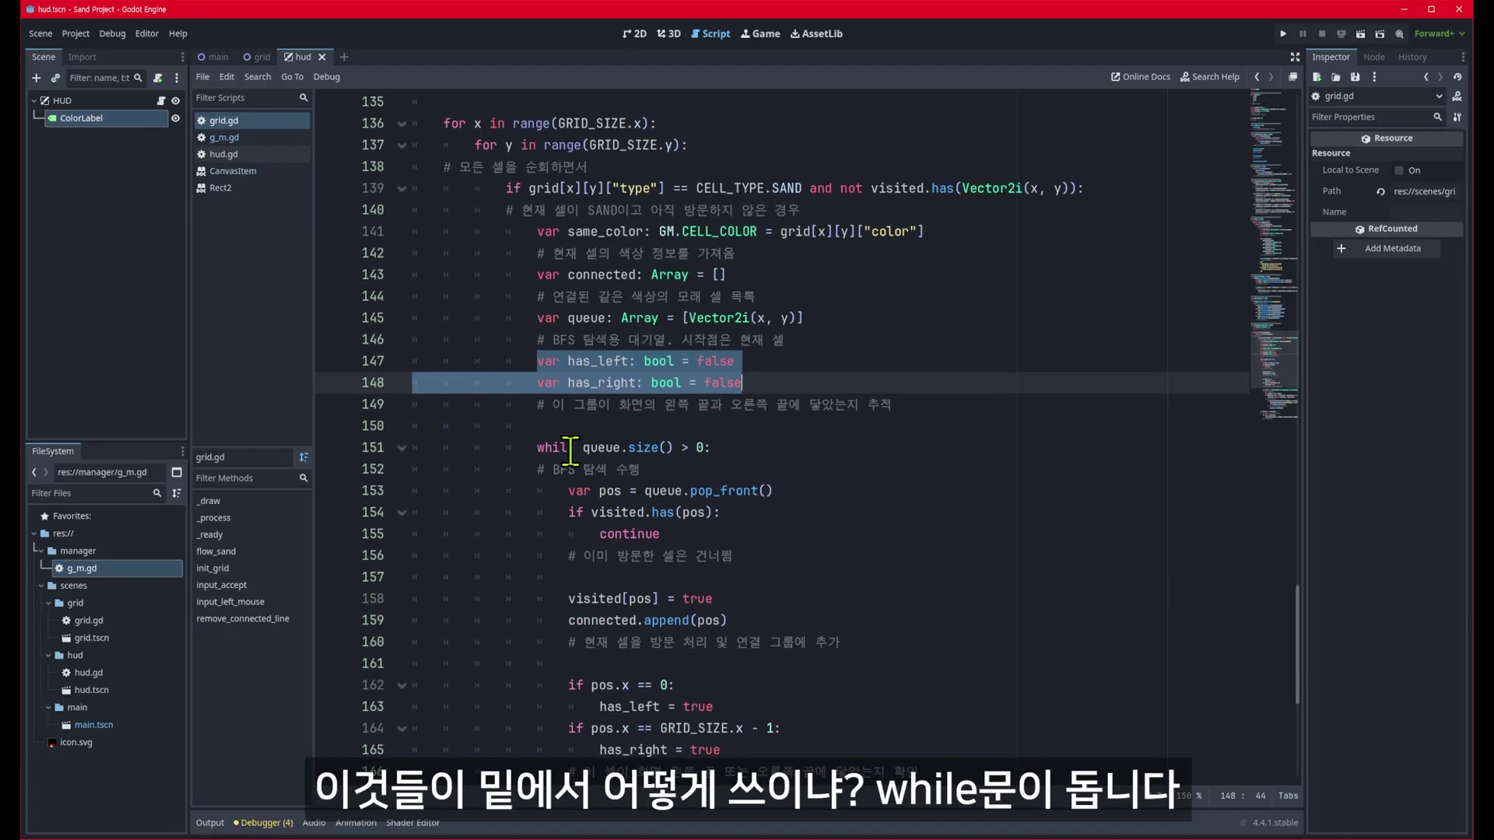
left_click_drag(536, 449, 731, 450)
double_click(614, 450)
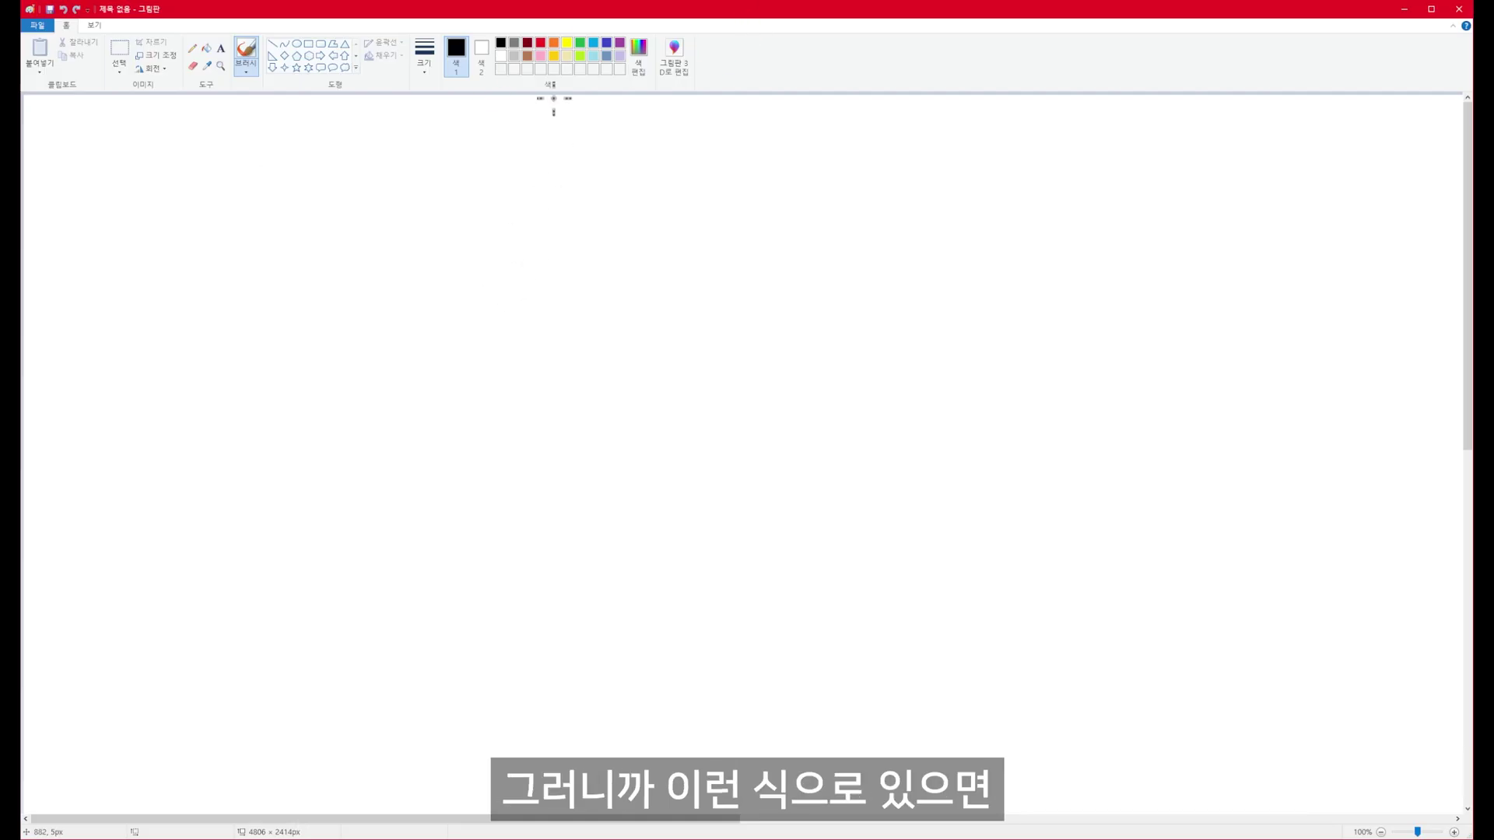
left_click(541, 44)
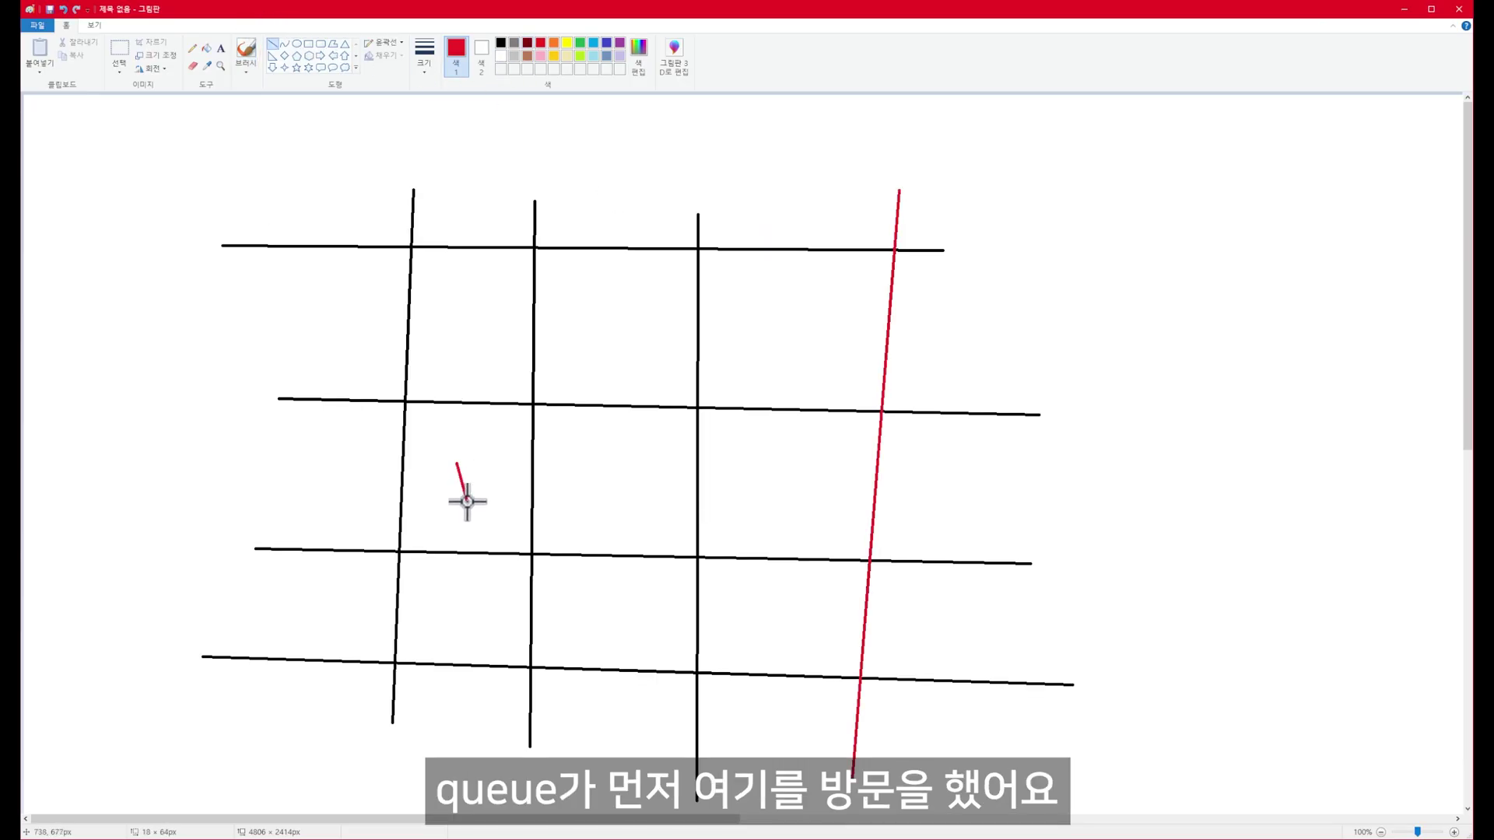
left_click(243, 53)
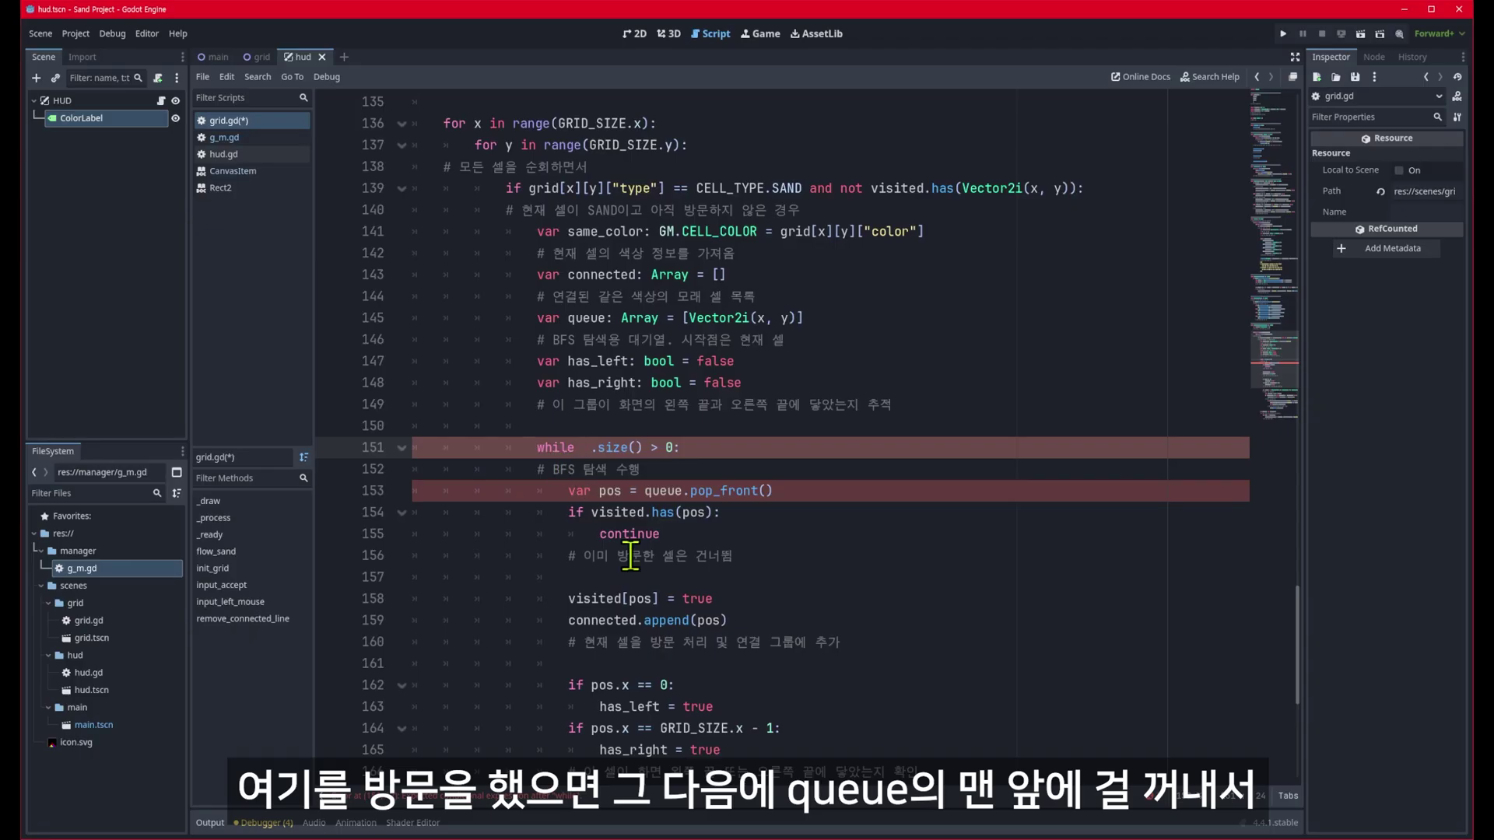
- Highlight the neighbour loop lines, including the skip for already-visited cells
scroll(778, 389, "down", 3)
type("queue")
left_click_drag(569, 361, 779, 359)
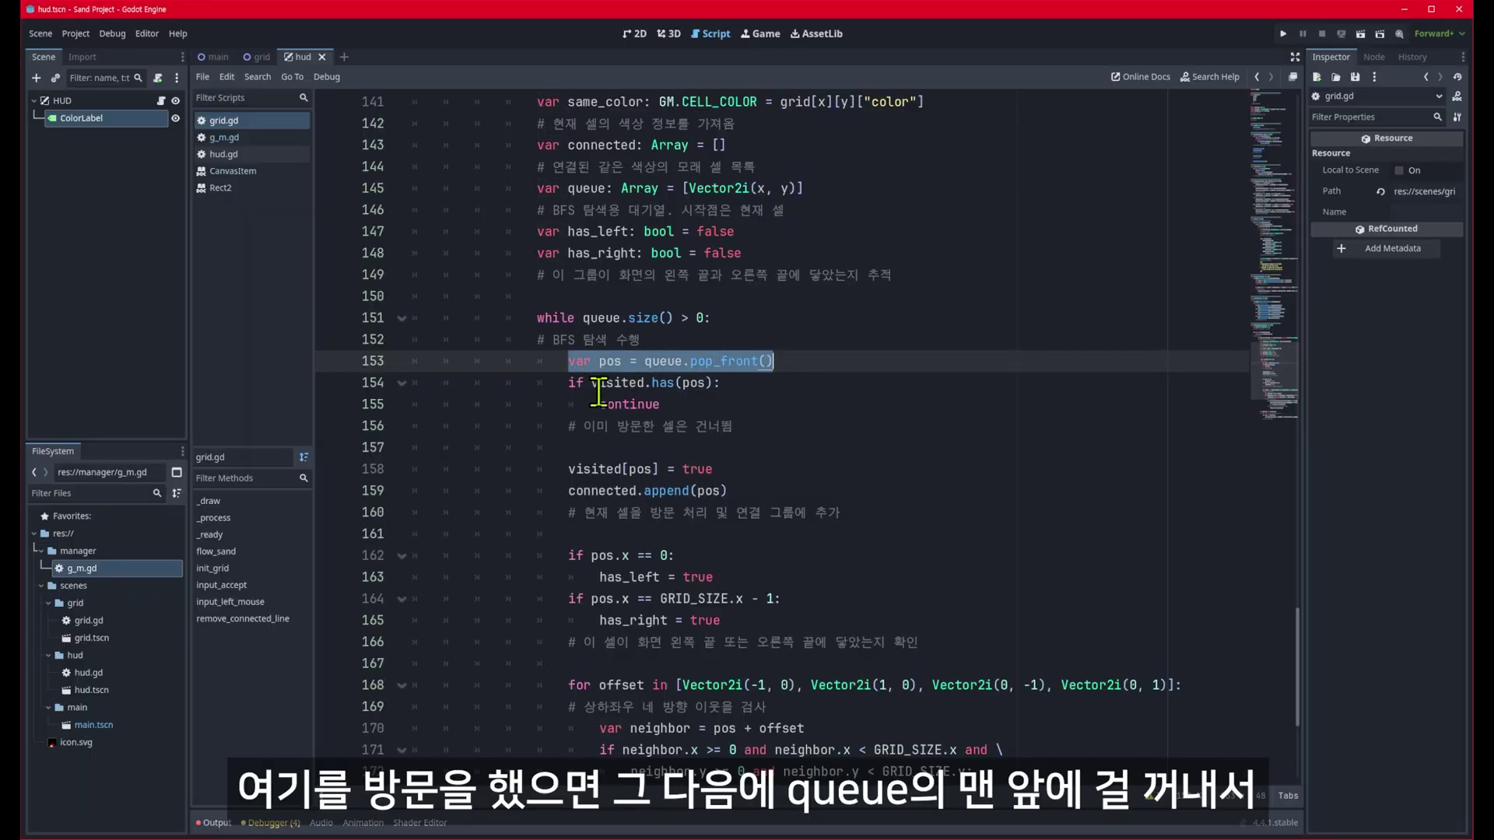
left_click_drag(569, 383, 717, 403)
scroll(761, 452, "down", 1)
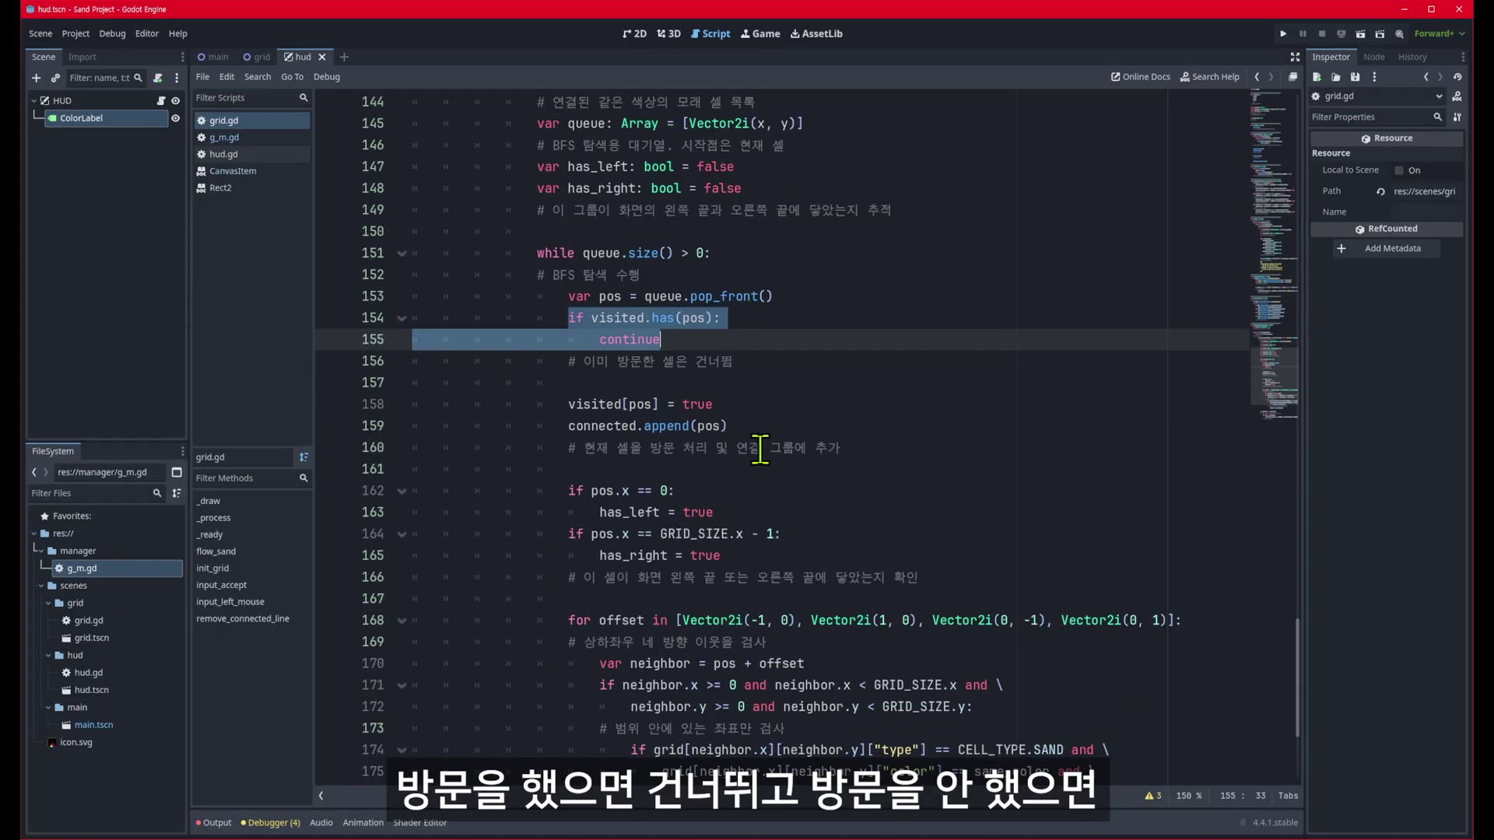
left_click_drag(570, 405, 722, 555)
- Scroll through the rest of the neighbour check, then bring up the Paint grid sketch
scroll(615, 379, "down", 2)
scroll(615, 379, "down", 1)
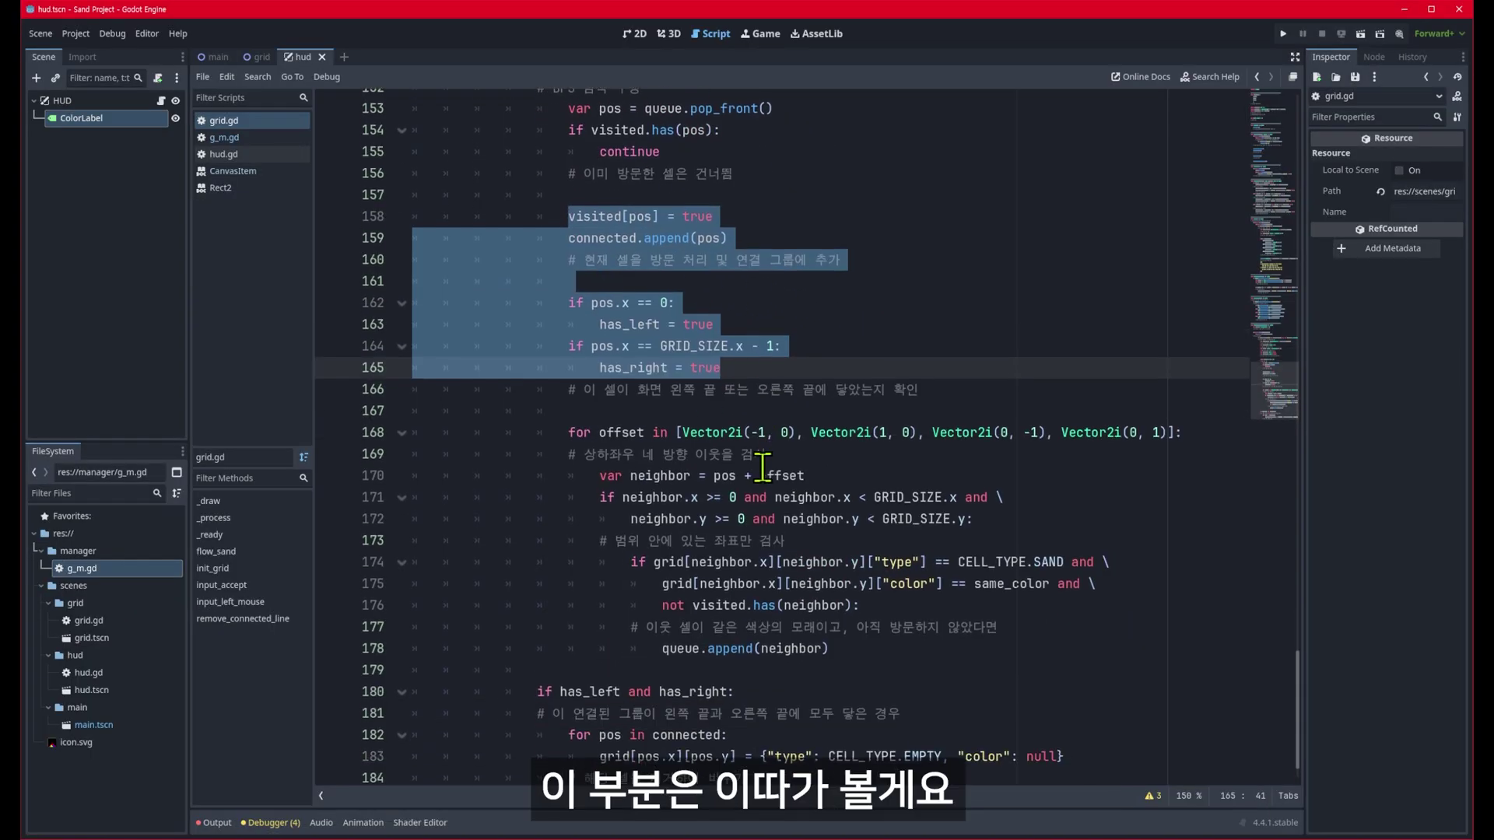
left_click_drag(569, 426, 1190, 424)
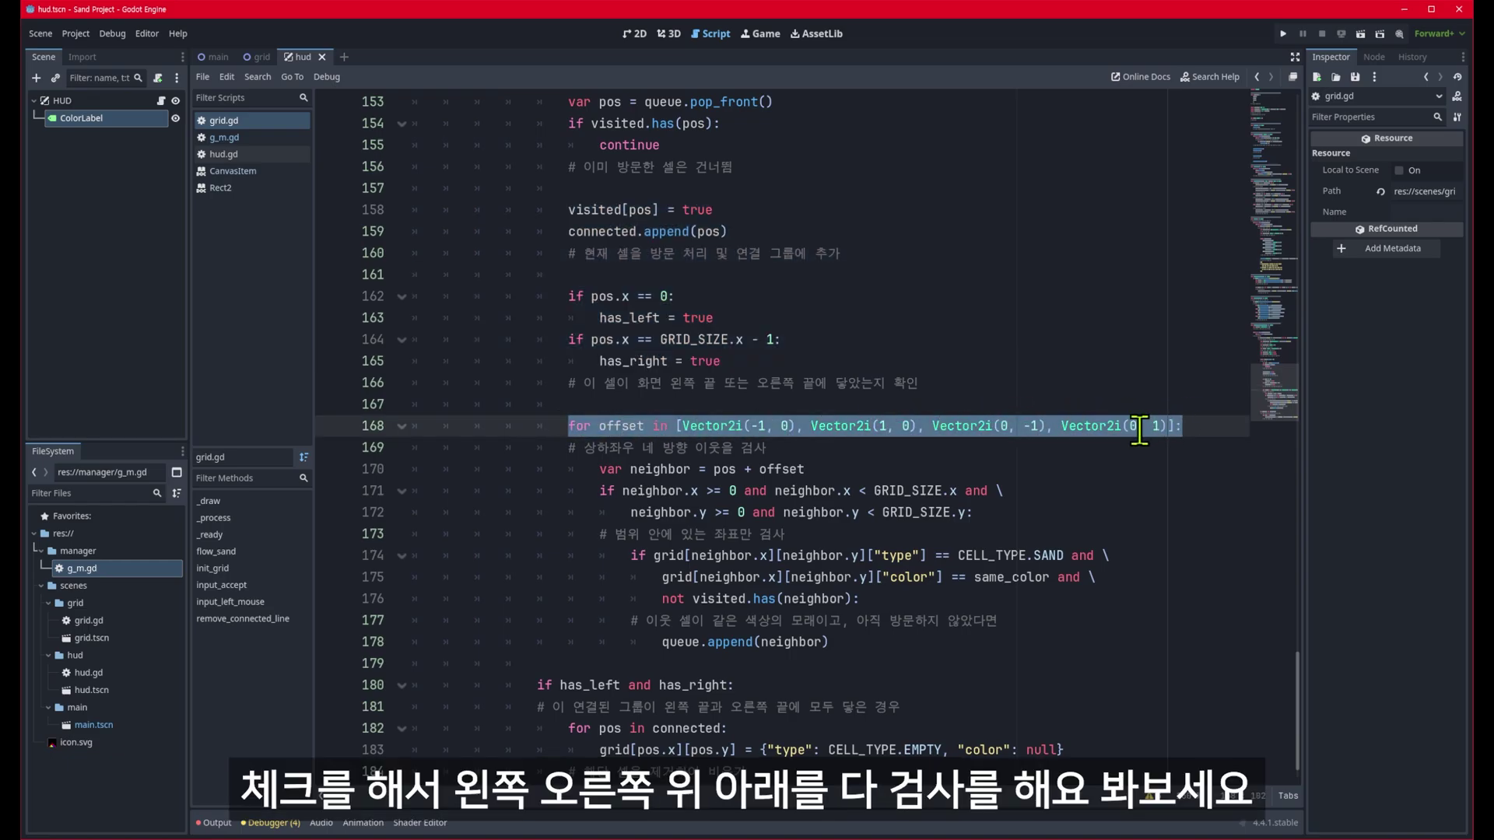
key("alt+Tab")
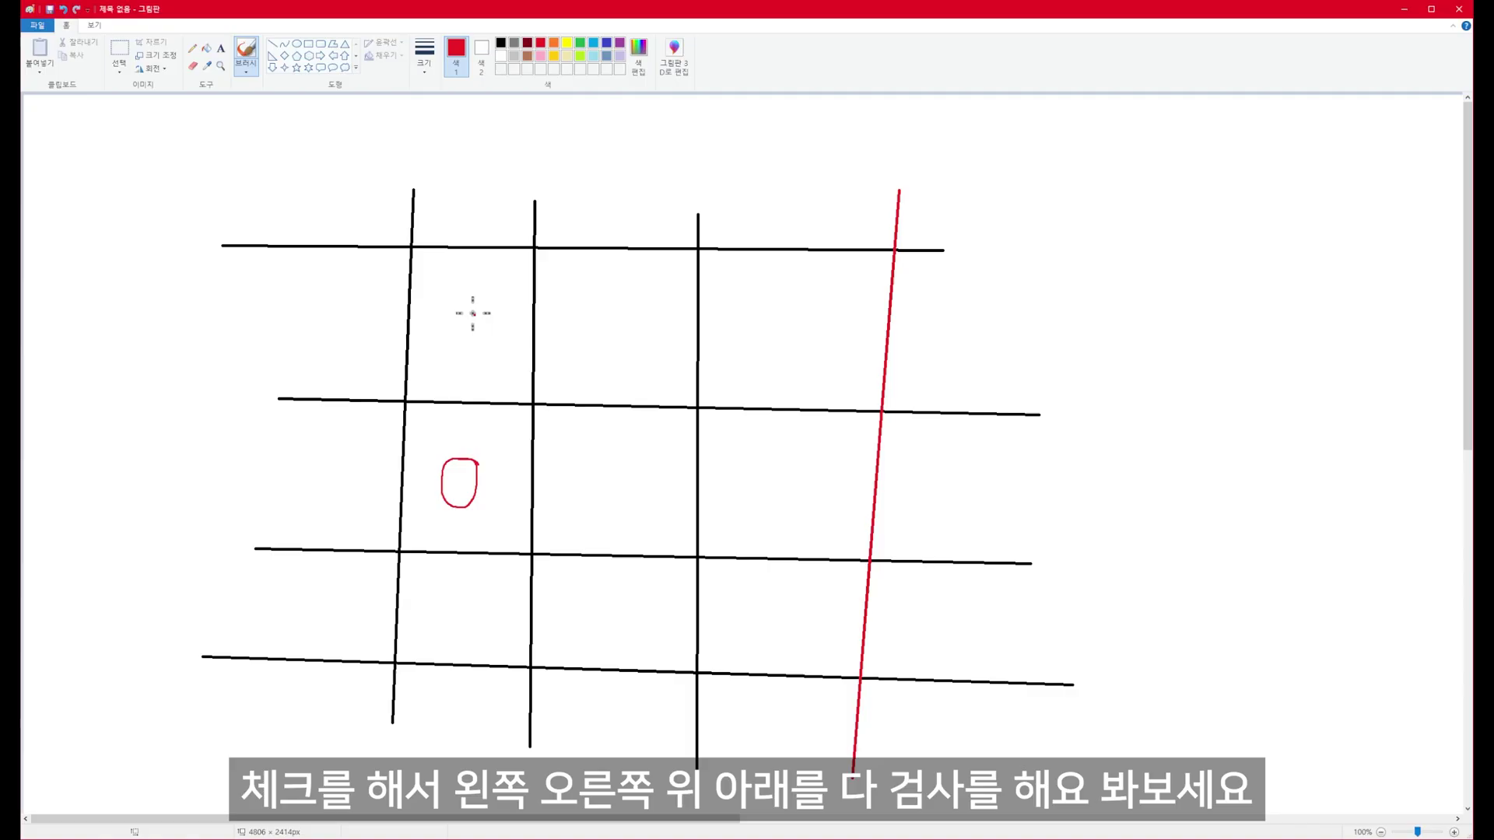
- Circle the starting cell in red, then highlight the neighbour-position and same-colour queueing code
left_click_drag(472, 314, 476, 302)
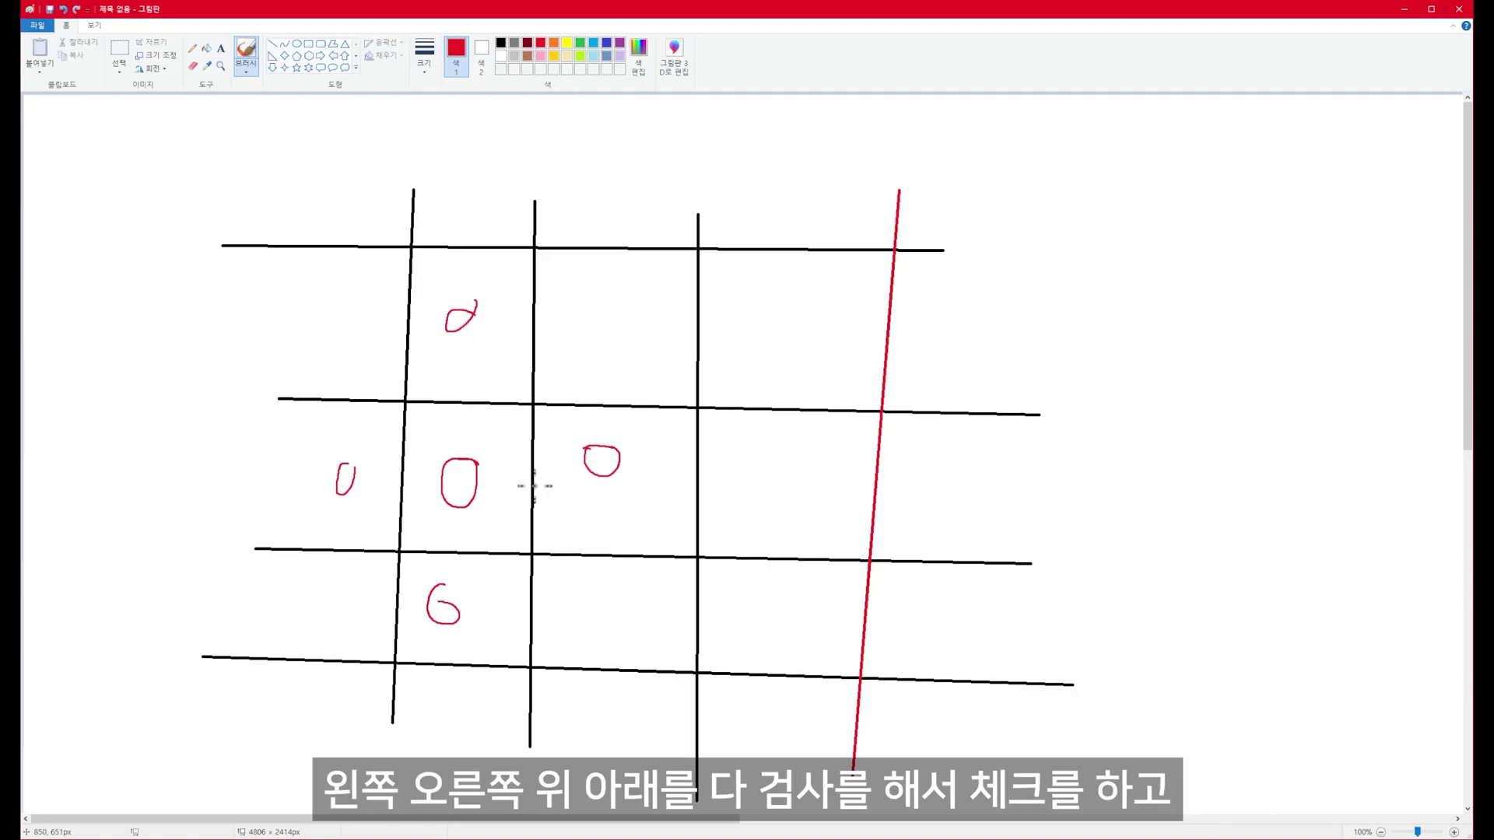
key("alt+Tab")
left_click_drag(600, 425, 1011, 469)
mouse_move(631, 512)
left_mouse_down()
mouse_move(913, 552)
mouse_move(773, 600)
left_mouse_up()
left_click(776, 600)
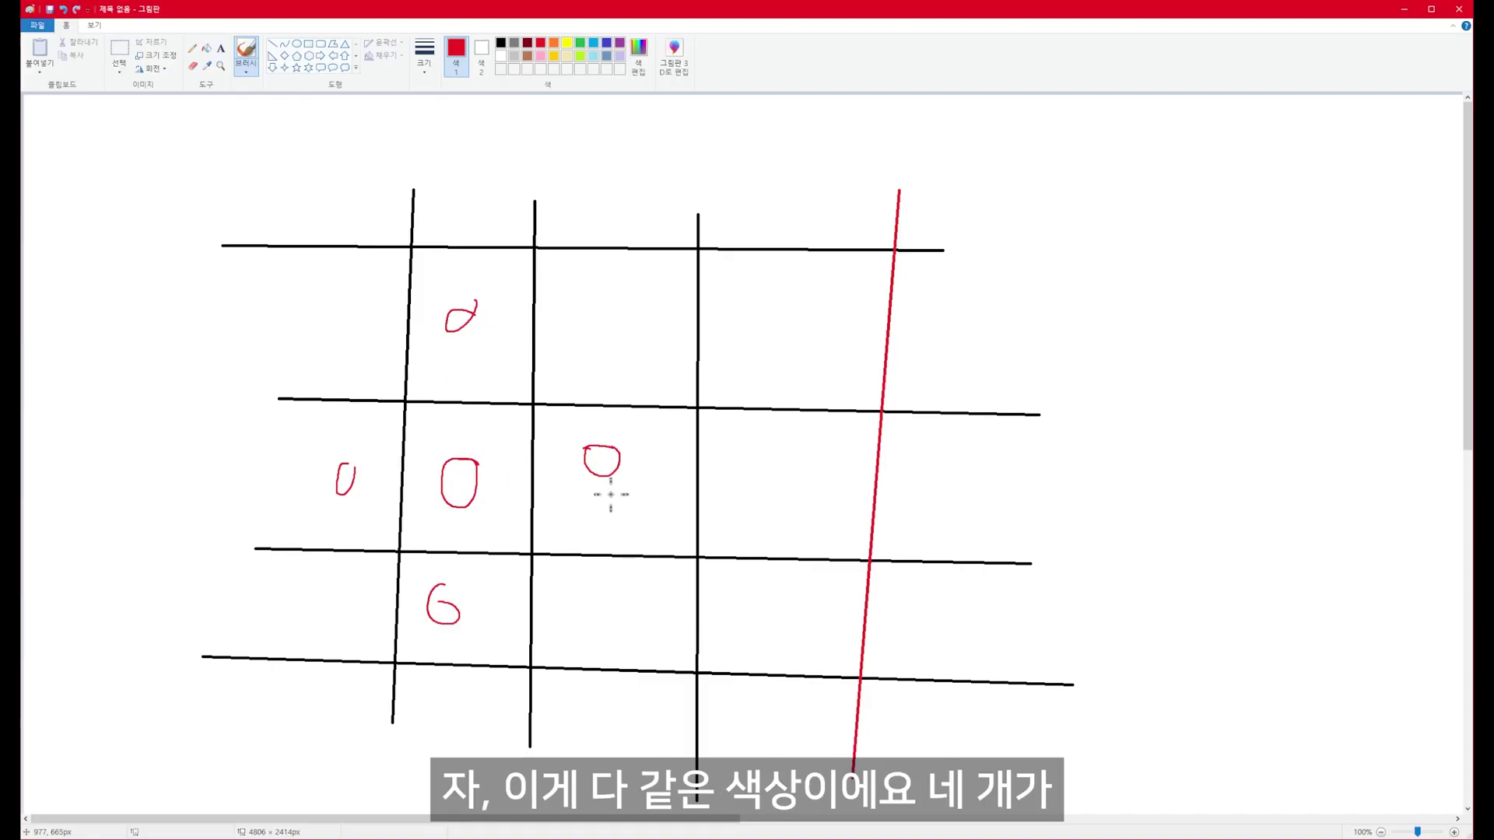
- Switch the brush to green and mark the circled cells as visited
left_click(554, 43)
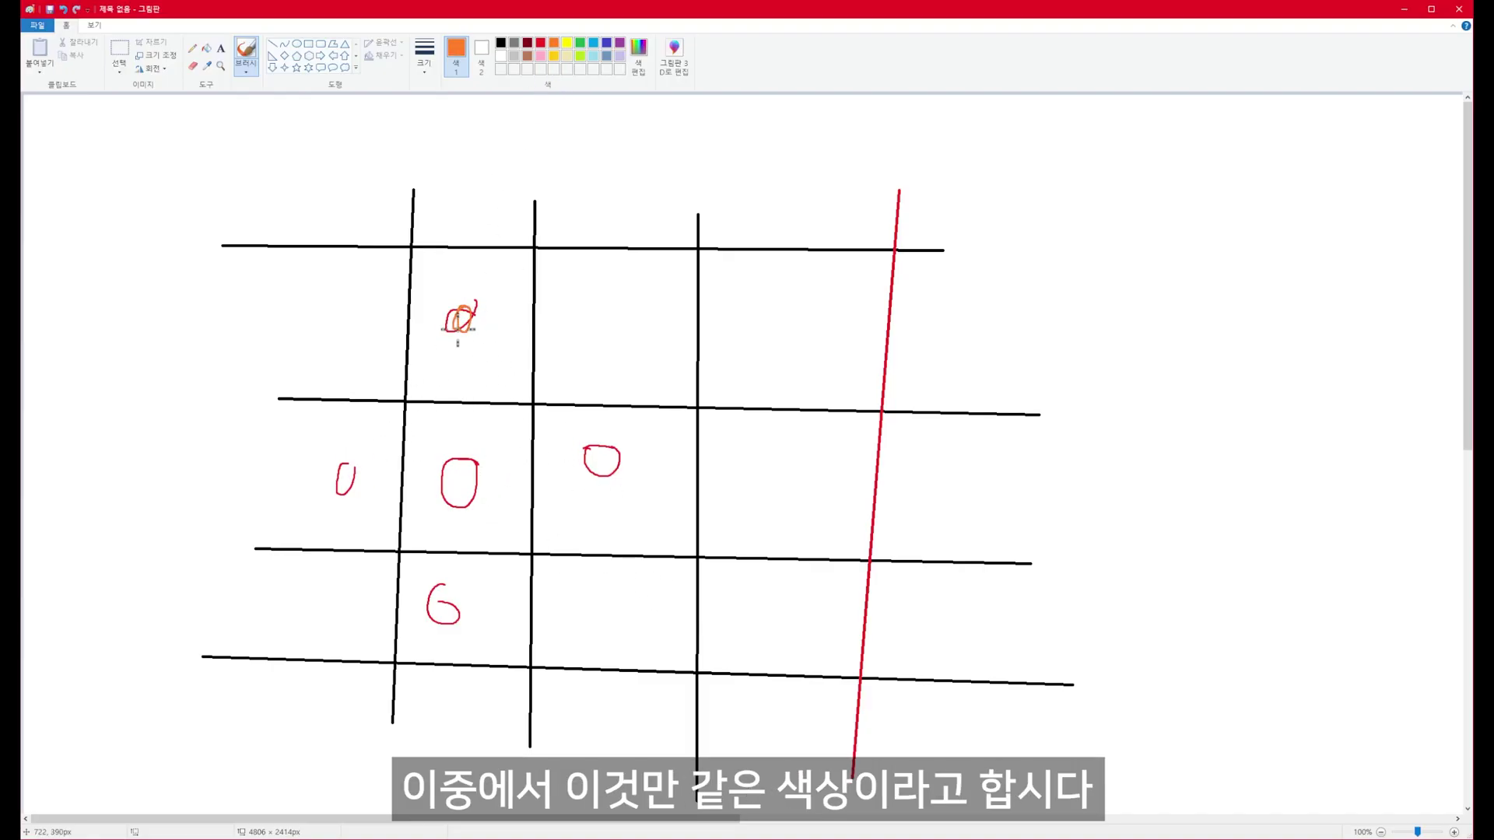
left_click(580, 42)
left_click_drag(447, 321, 459, 315)
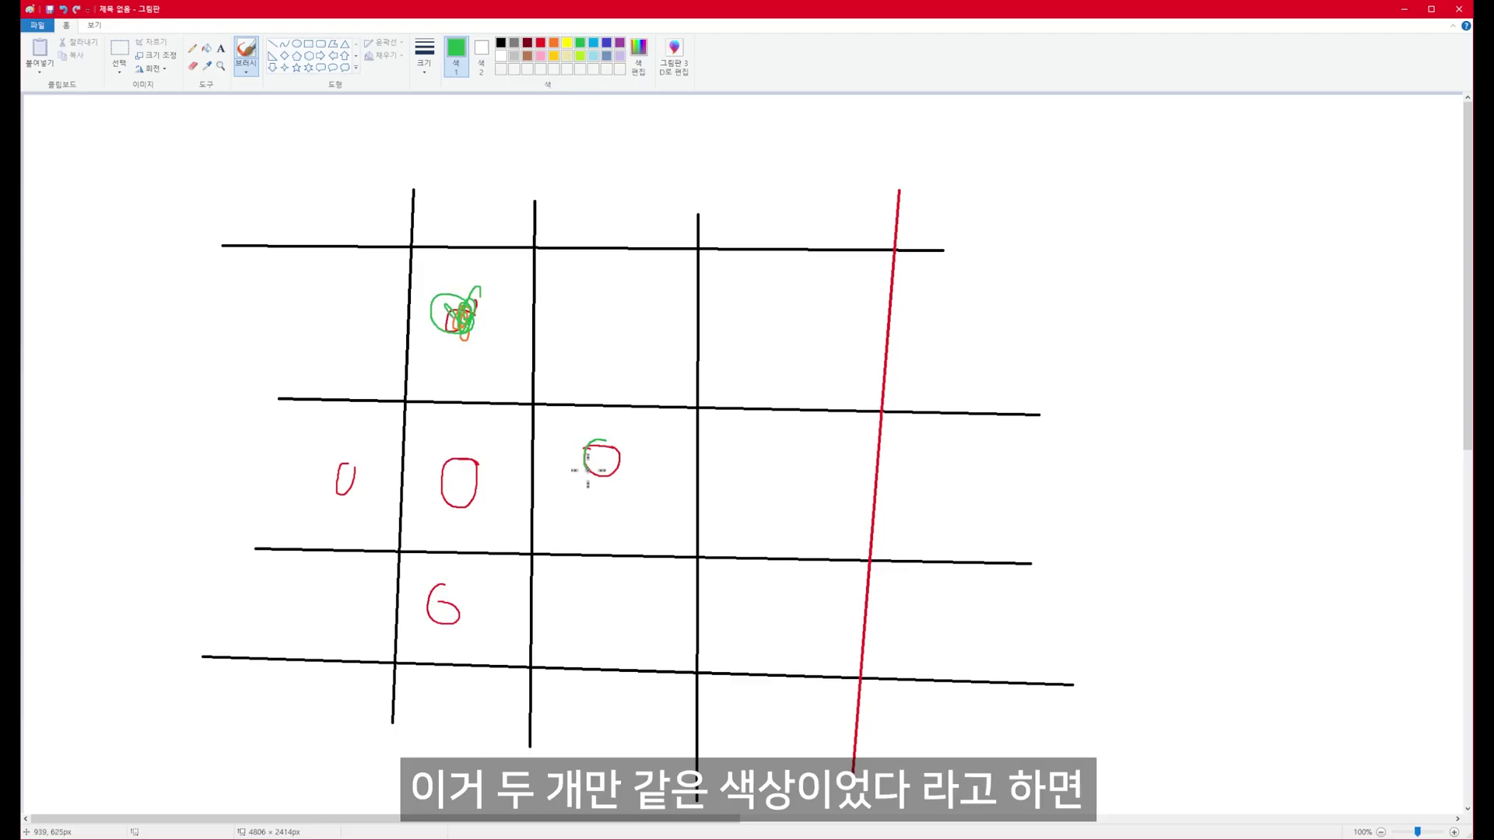
left_click_drag(588, 456, 585, 454)
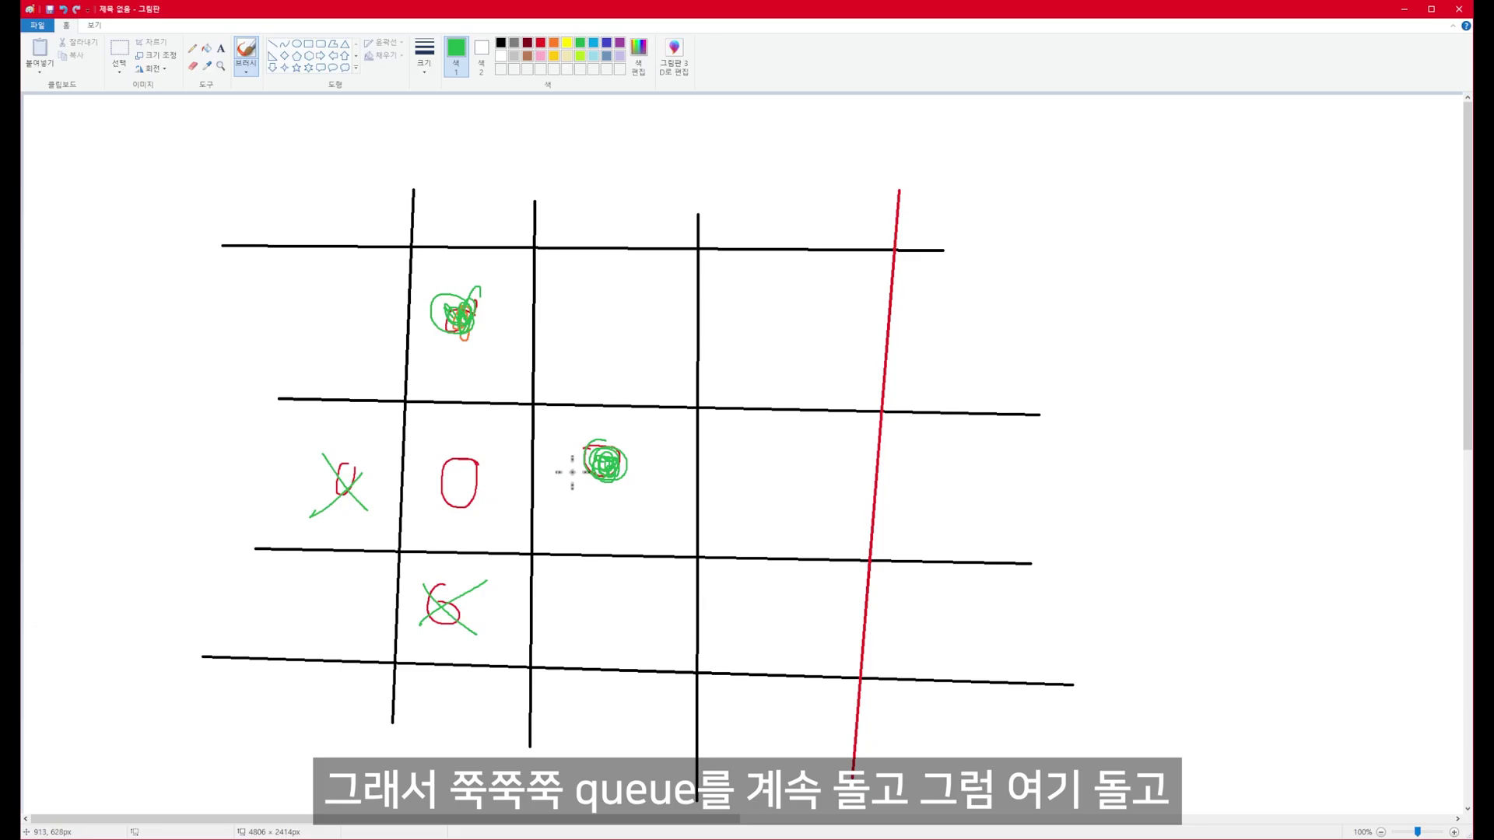
left_click_drag(771, 468, 772, 467)
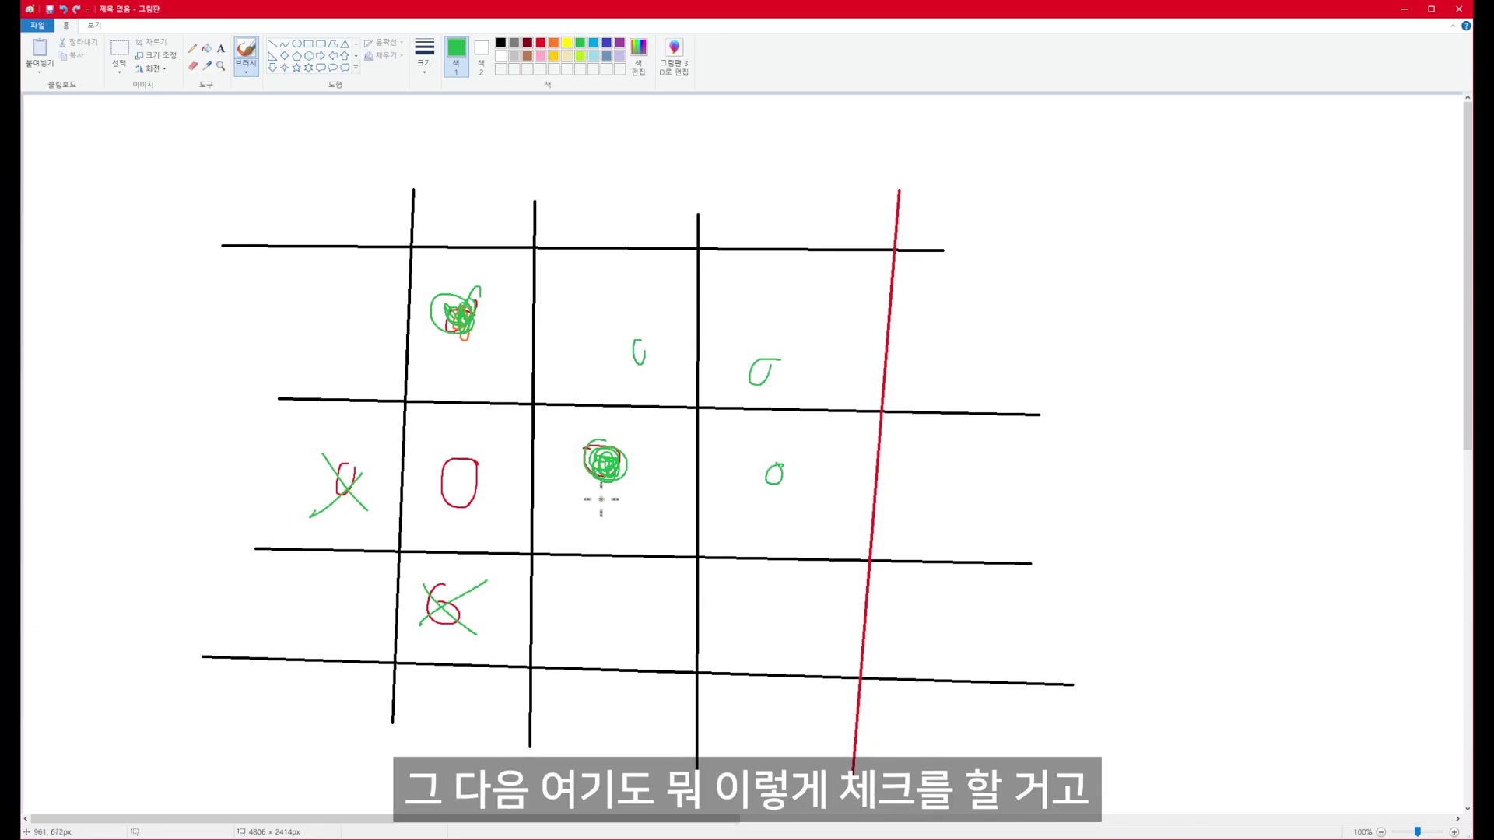
- Add green marks to neighbouring cells and draw a green arc from the left cell past the red line
left_click_drag(472, 449, 506, 472)
left_click_drag(600, 585, 629, 599)
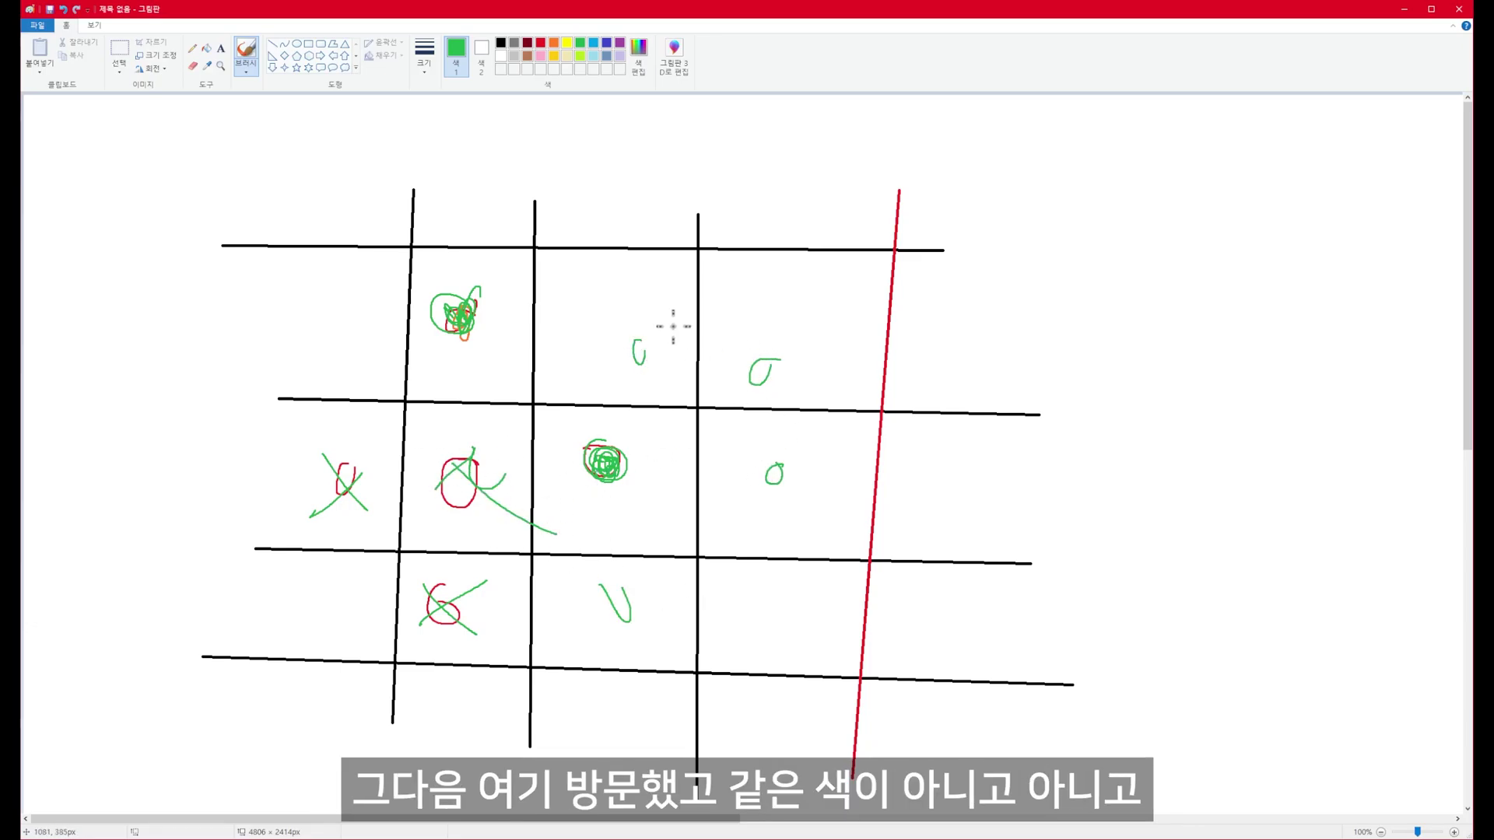
left_click_drag(788, 513, 862, 468)
left_click_drag(993, 350, 982, 359)
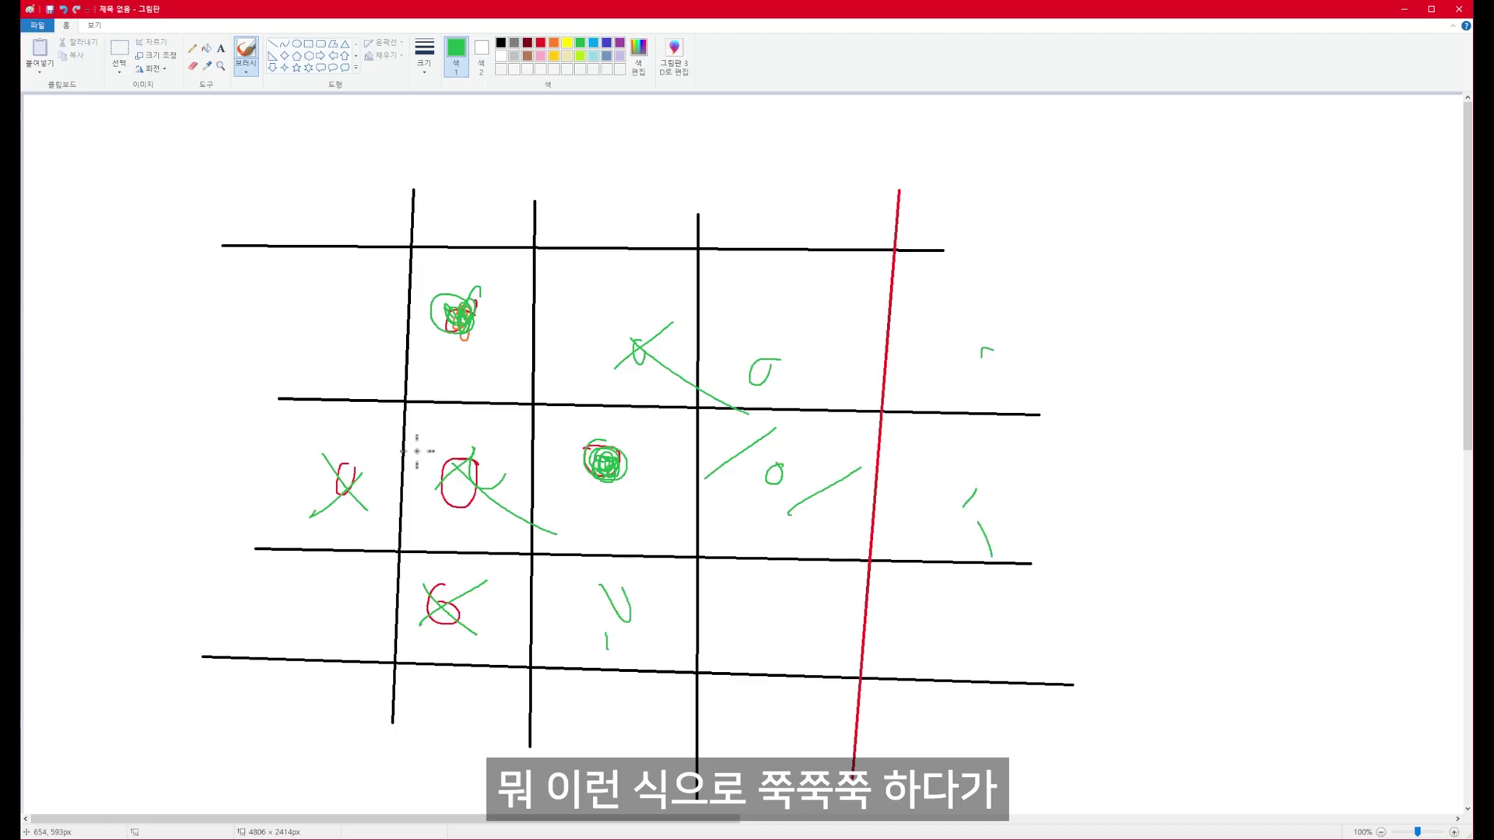
left_click_drag(328, 463, 322, 511)
mouse_move(417, 421)
left_mouse_down()
mouse_move(681, 330)
mouse_move(951, 484)
left_mouse_up()
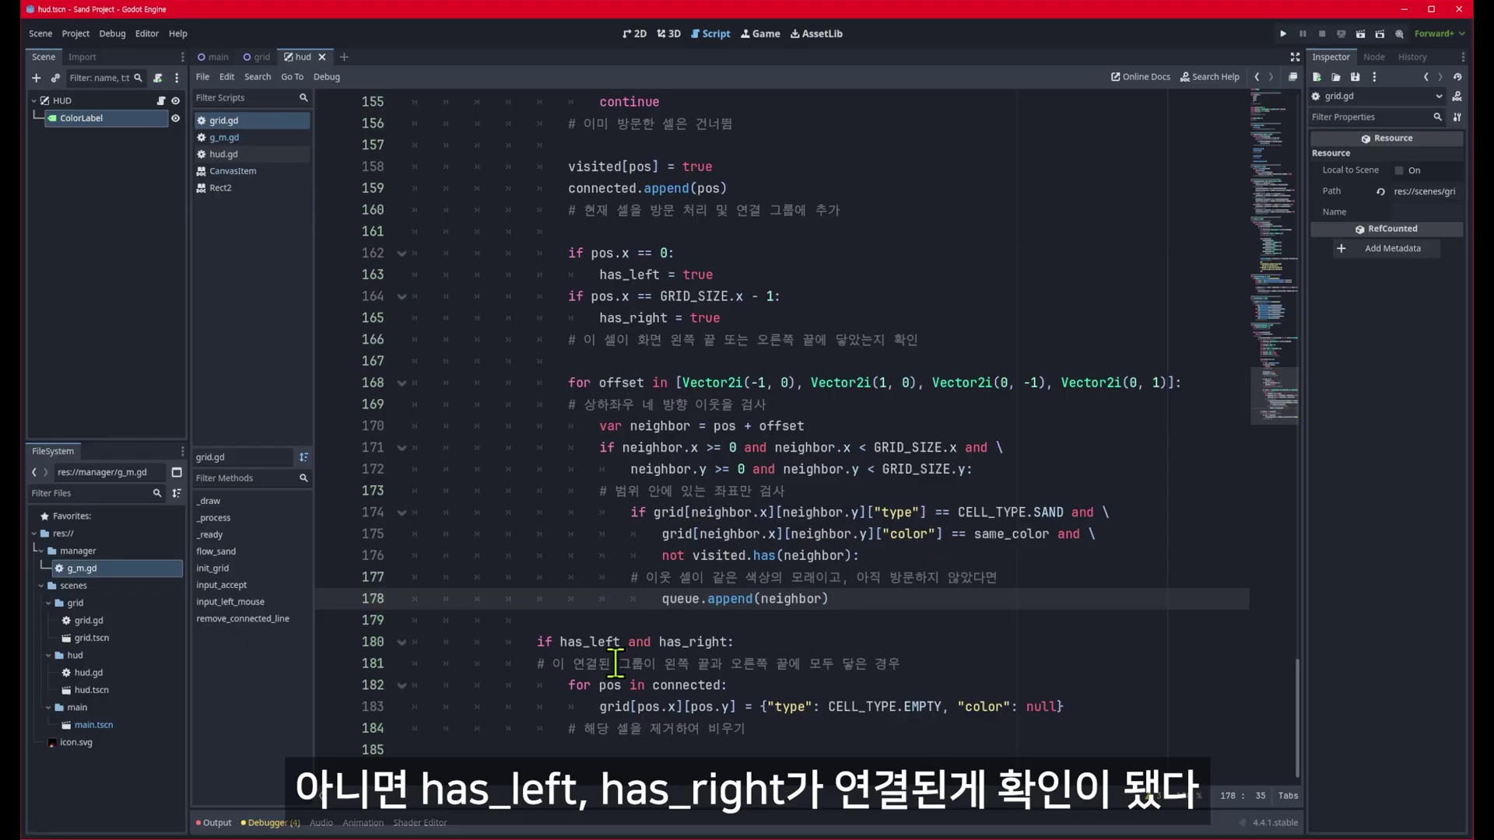
- Relate the green arc to the has_left and has_right check that empties connected cells
left_click_drag(536, 642, 747, 643)
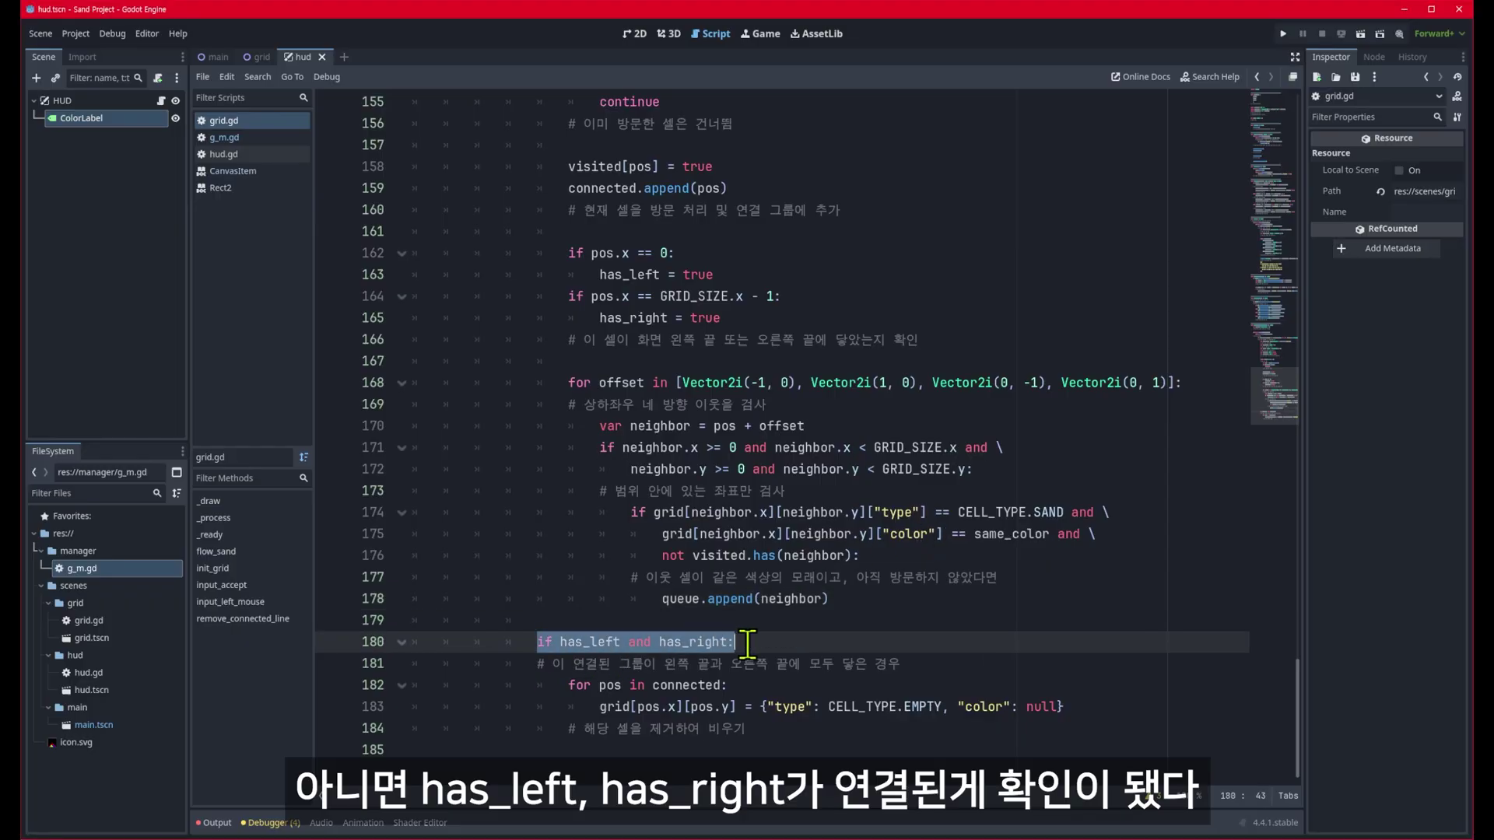
left_click_drag(569, 685, 1074, 707)
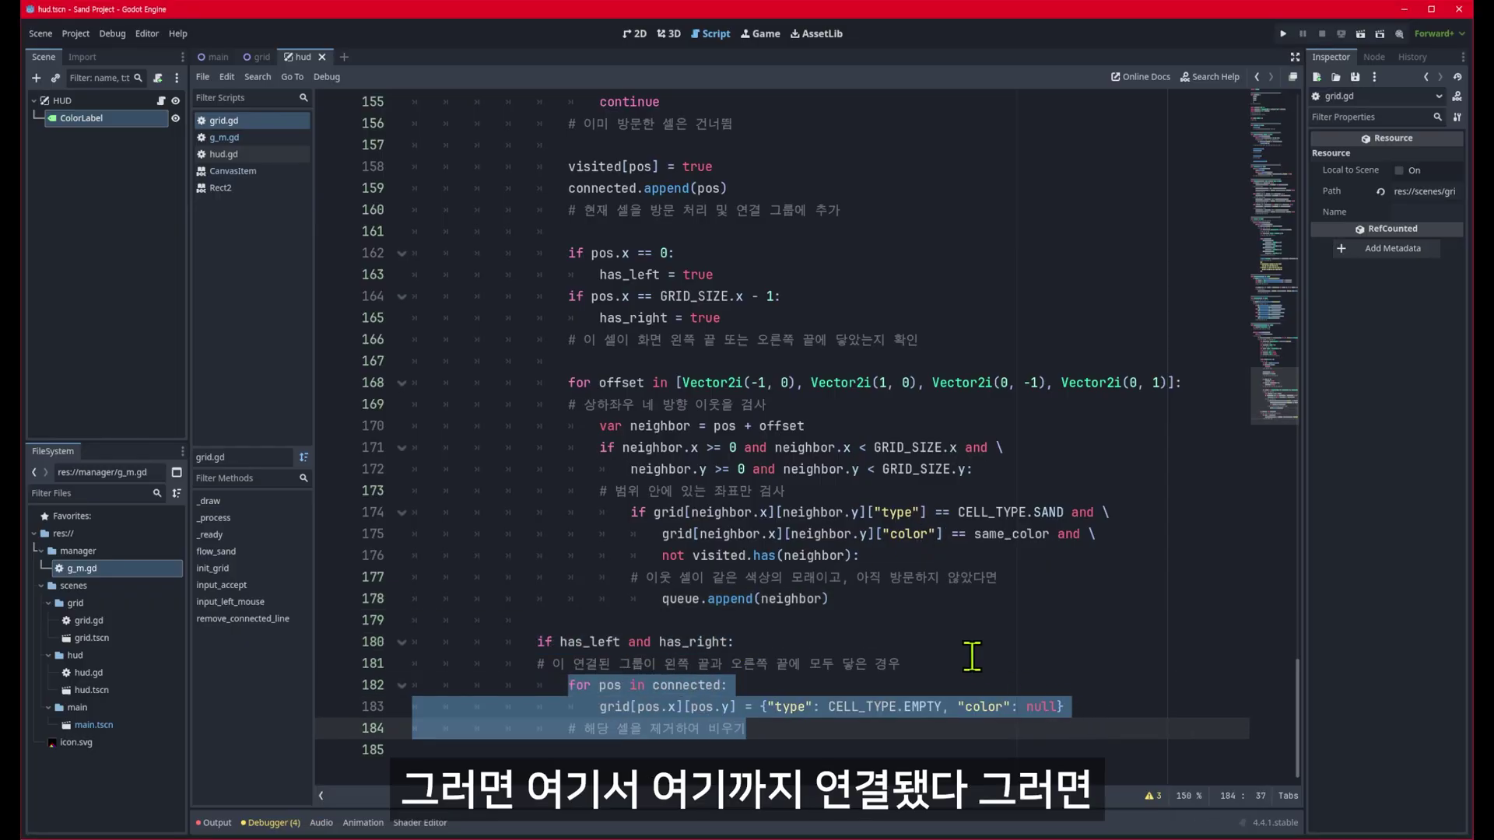
left_click_drag(351, 479, 903, 465)
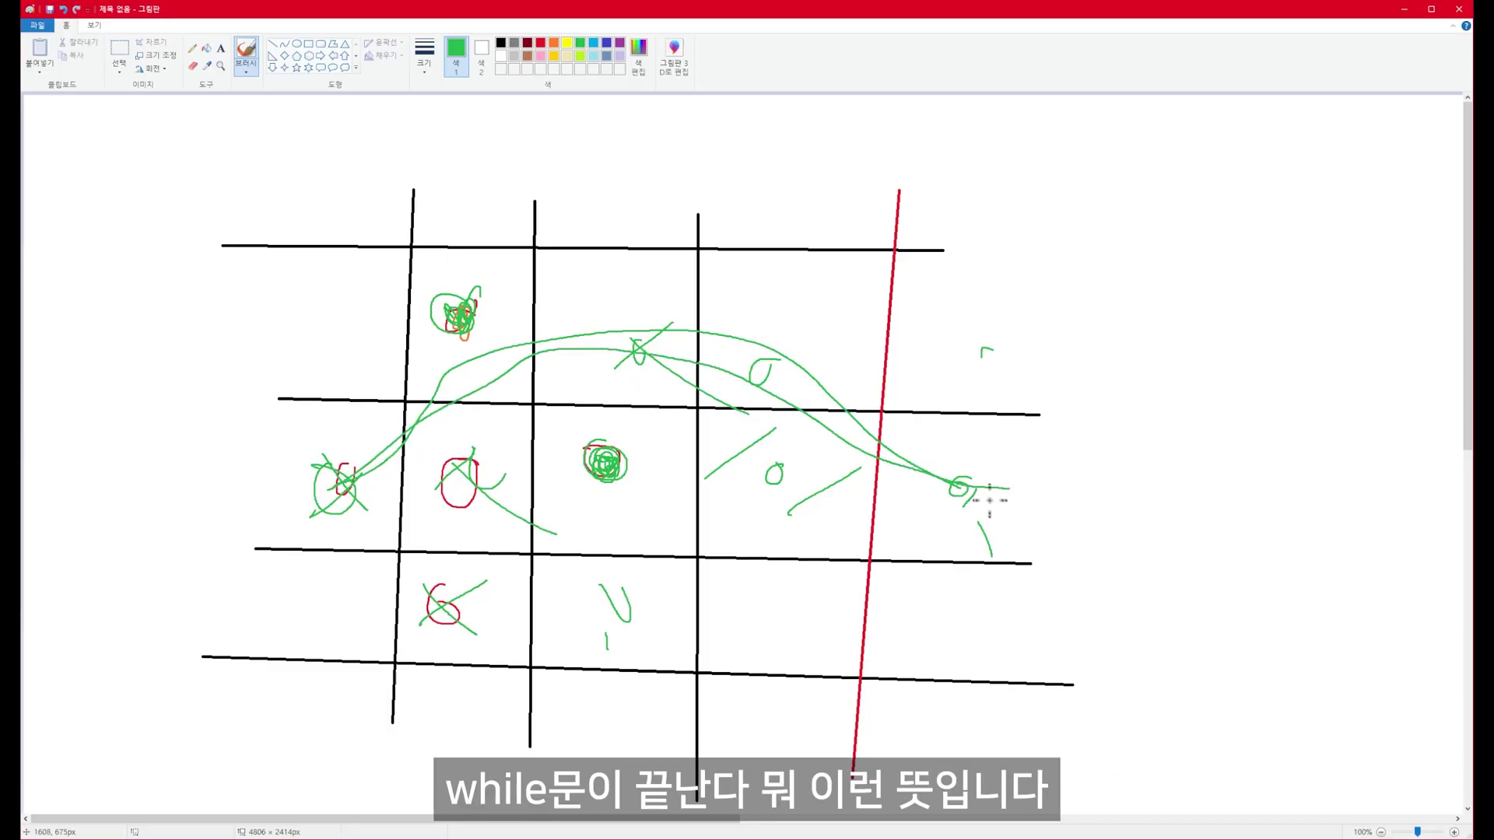
key("alt+Tab")
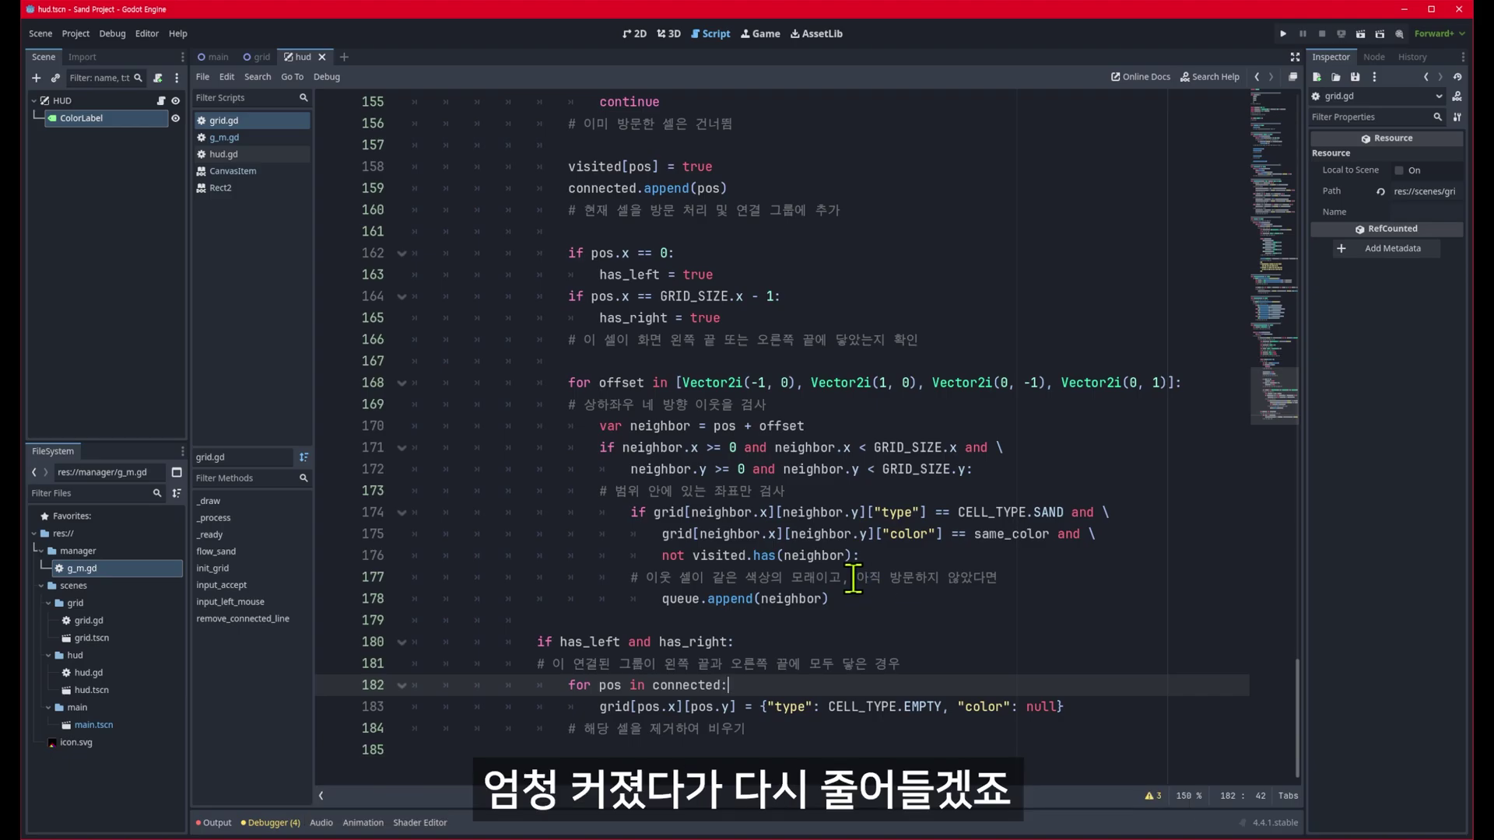
scroll(826, 641, "up", 4)
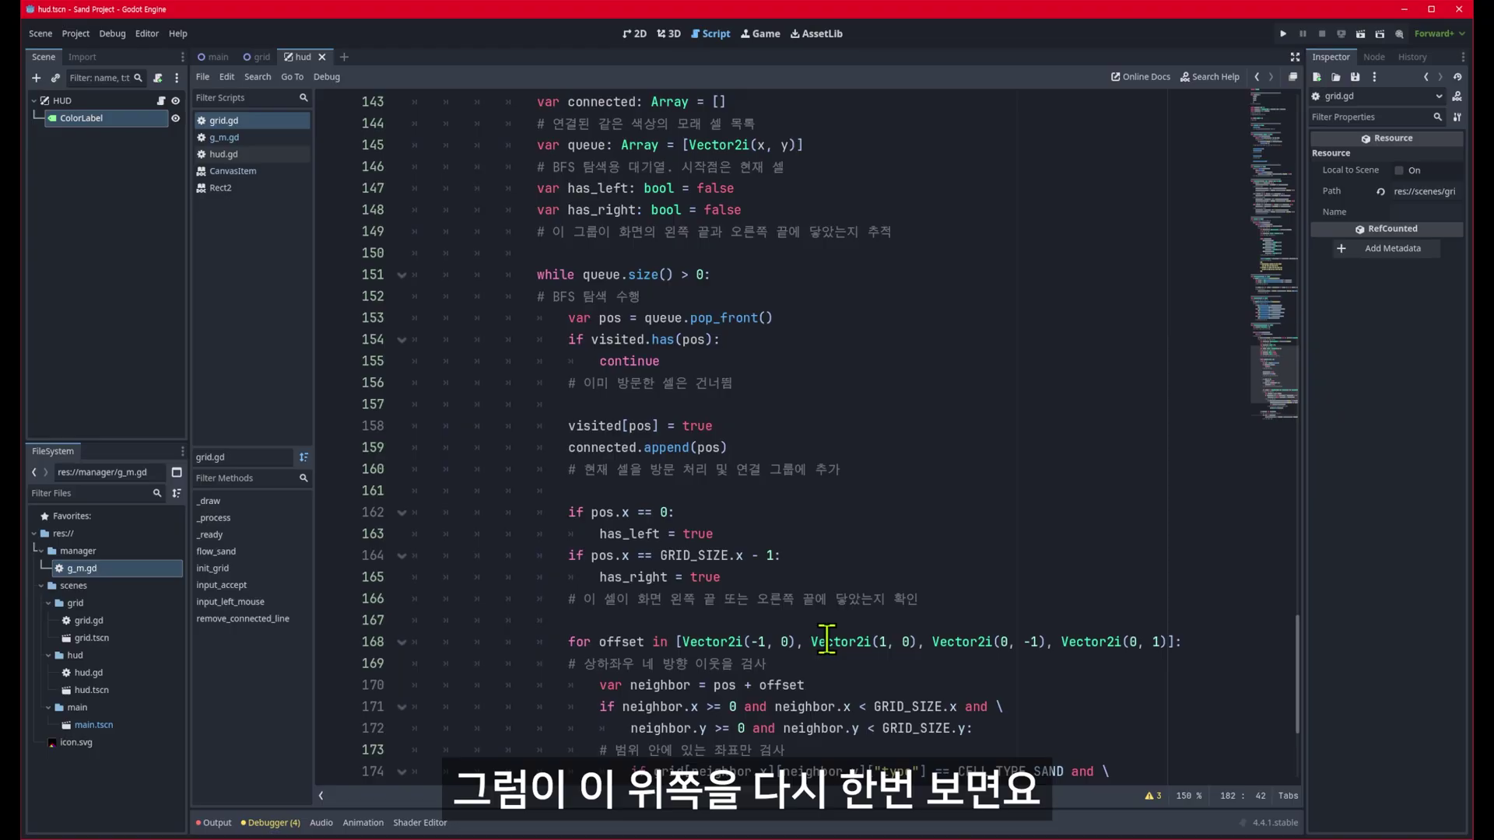
left_click(550, 277)
double_click(585, 319)
left_click_drag(614, 319, 759, 317)
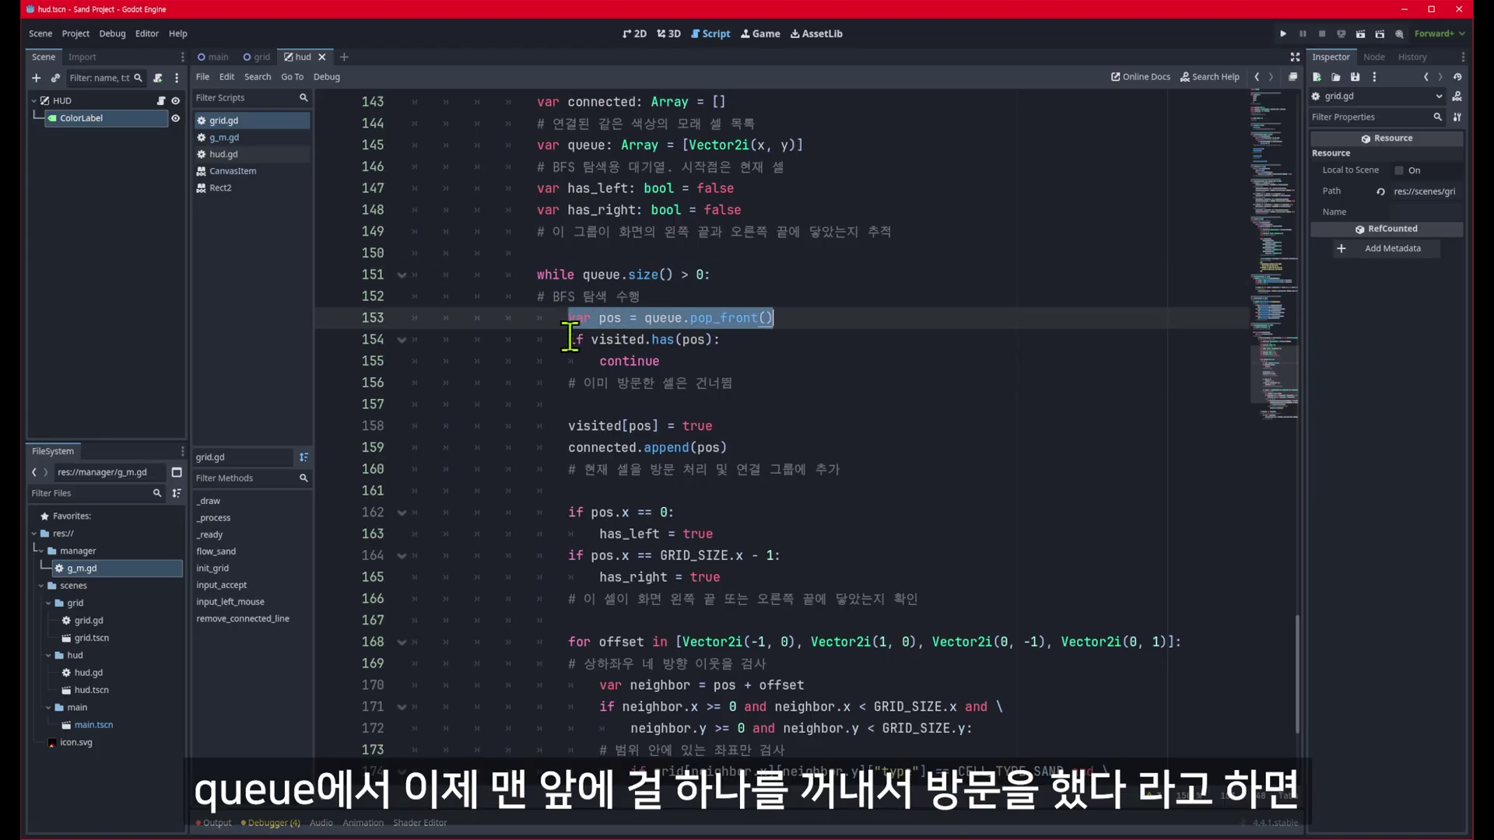
left_click_drag(568, 340, 746, 353)
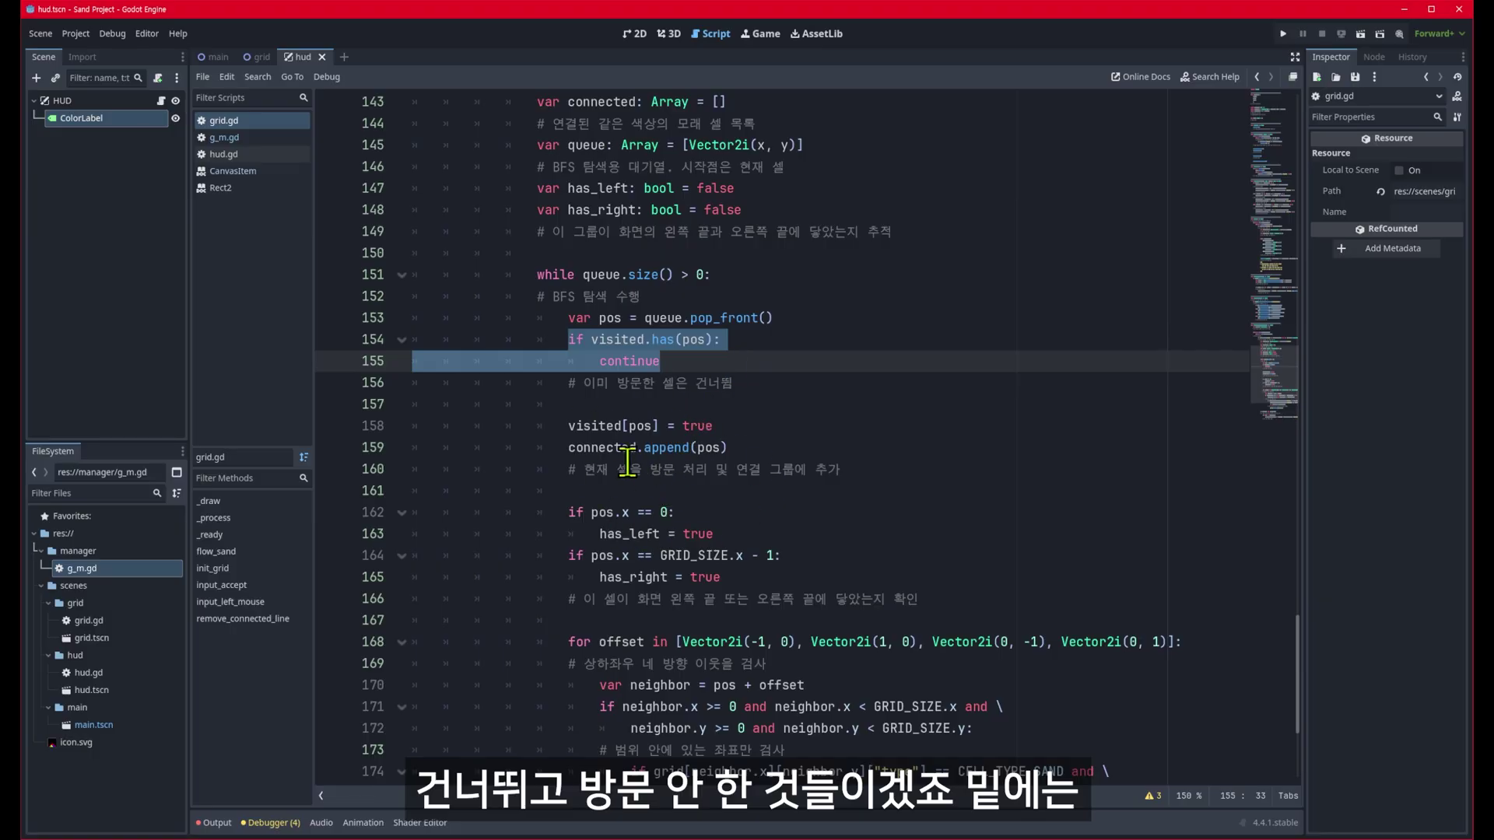
left_click_drag(568, 425, 724, 426)
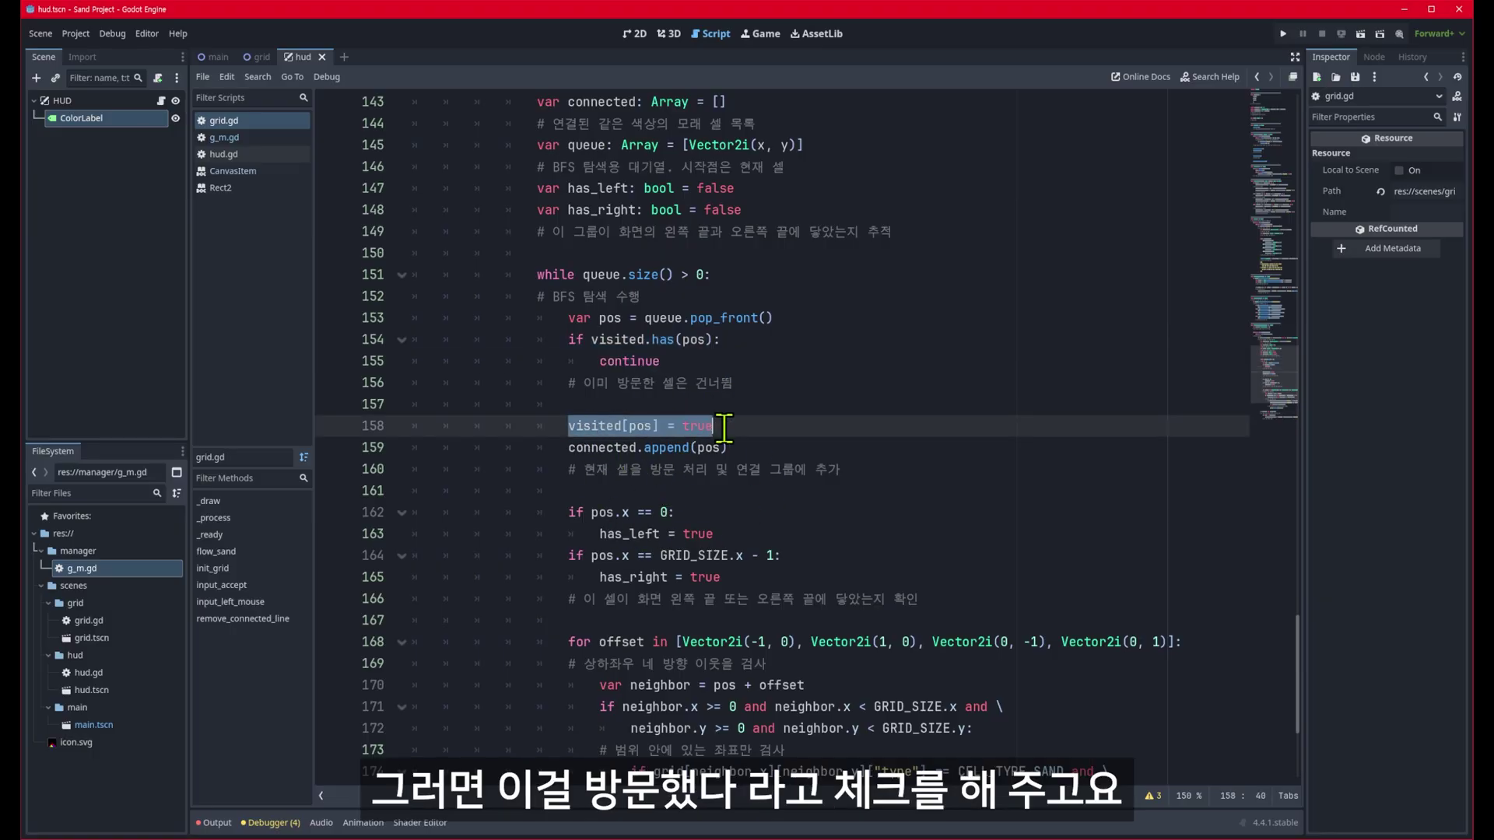
double_click(602, 448)
scroll(638, 520, "up", 4)
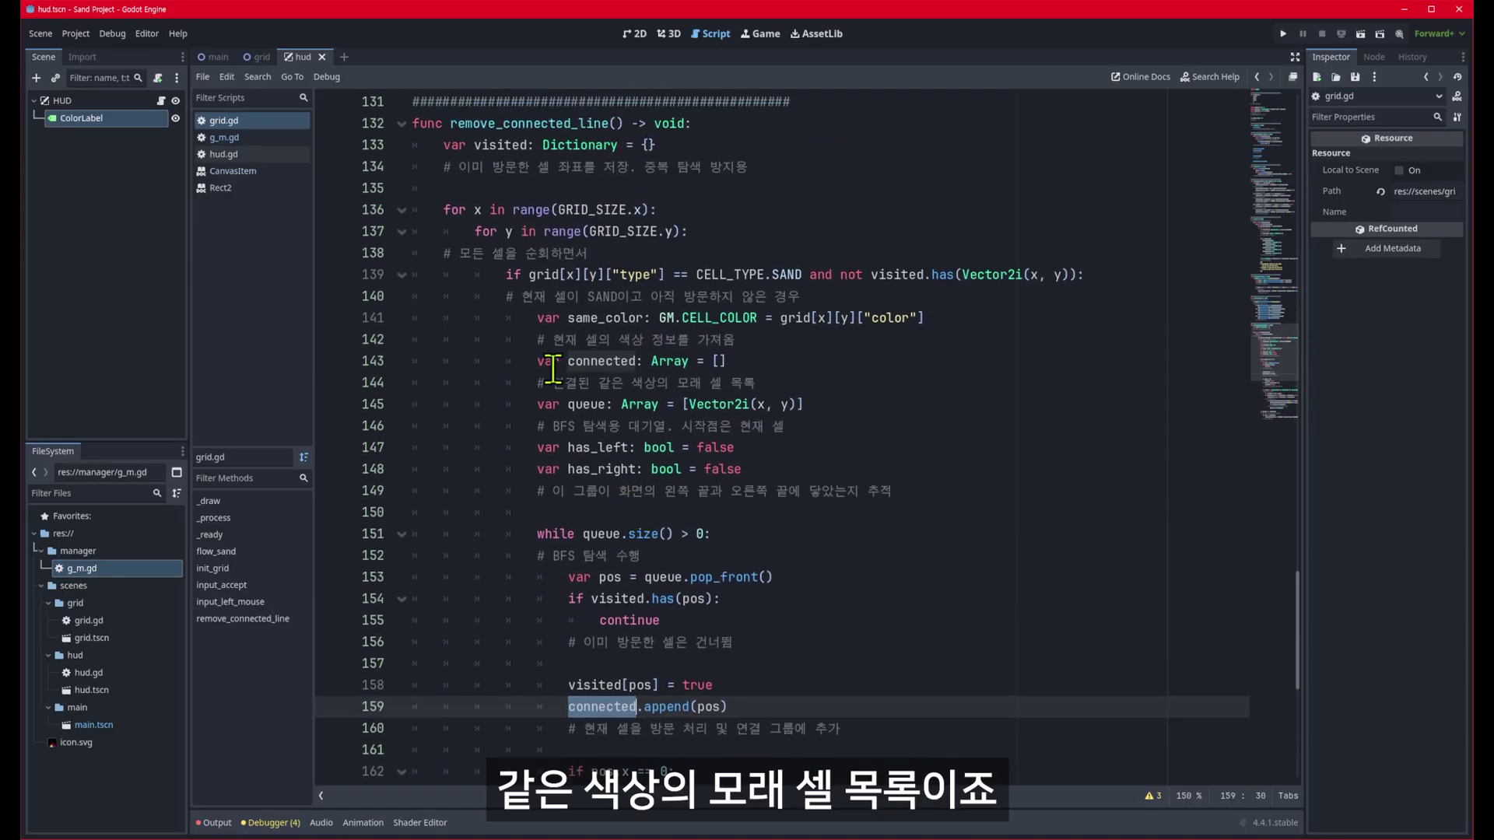
left_click_drag(537, 361, 731, 363)
scroll(733, 365, "down", 4)
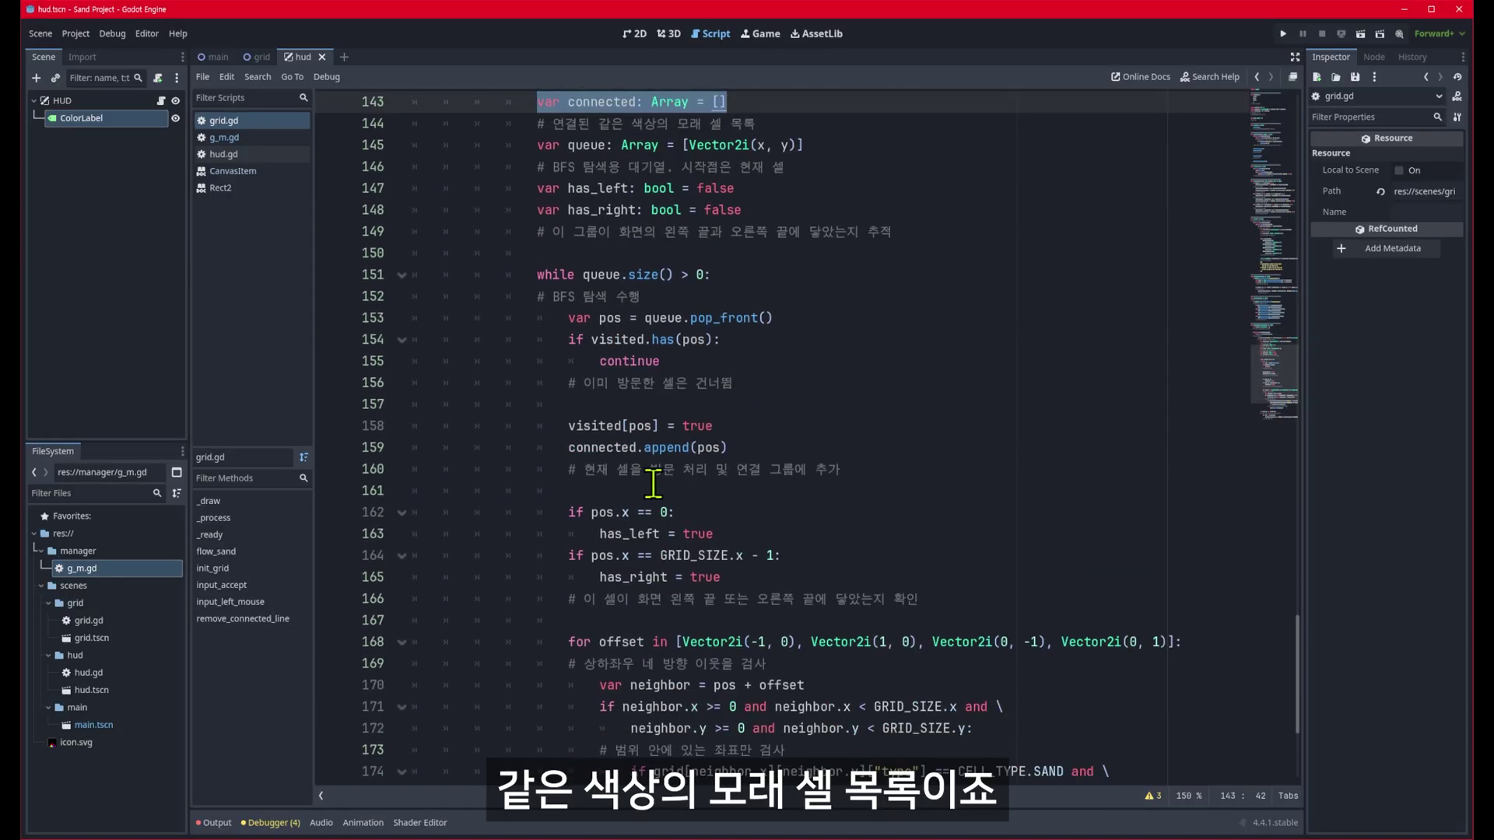
left_click_drag(568, 447, 739, 448)
scroll(750, 452, "down", 1)
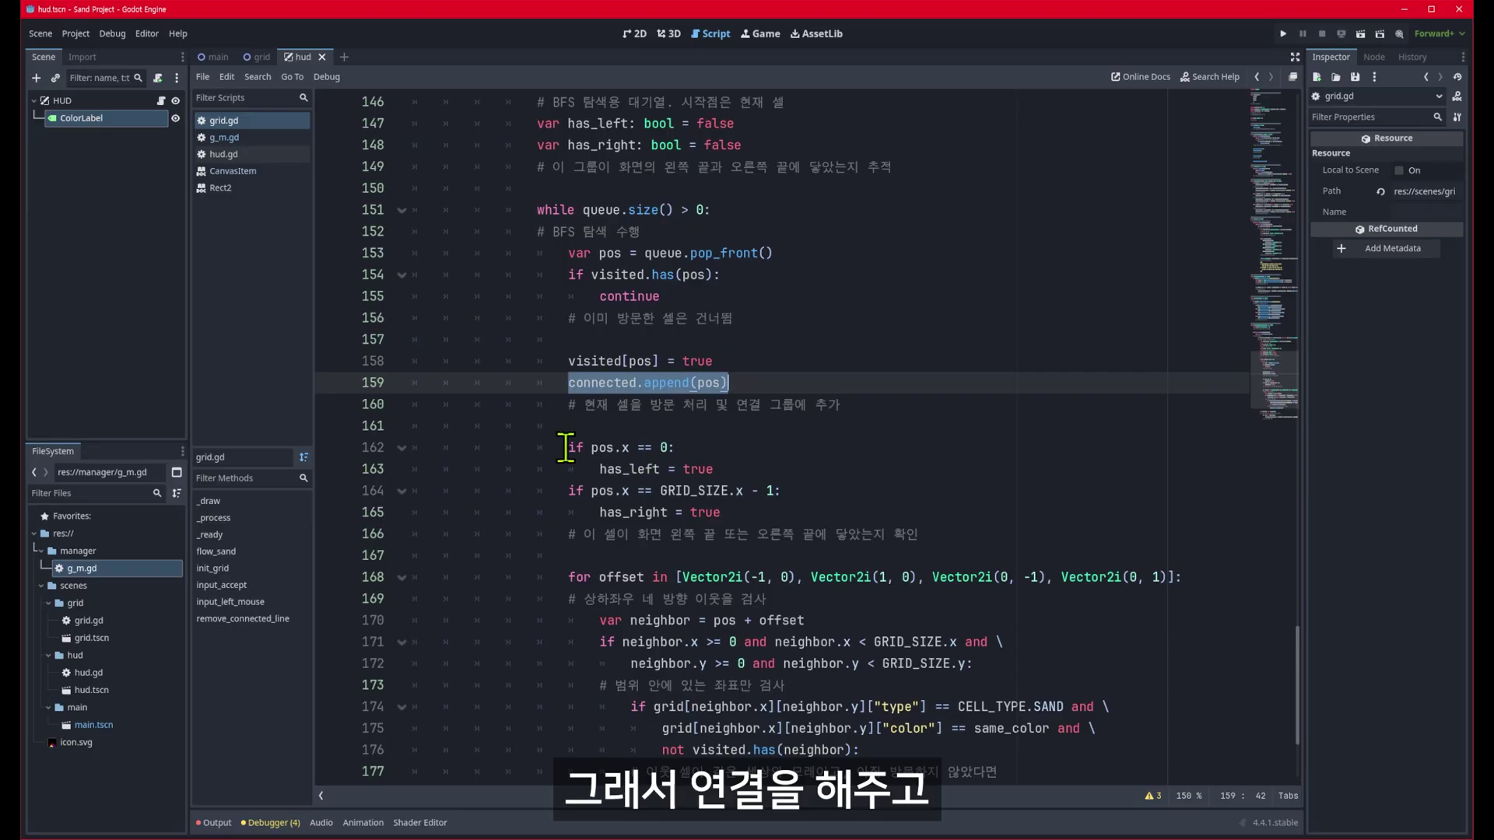
left_click_drag(567, 447, 685, 447)
left_click(566, 492)
left_click_drag(565, 491, 781, 491)
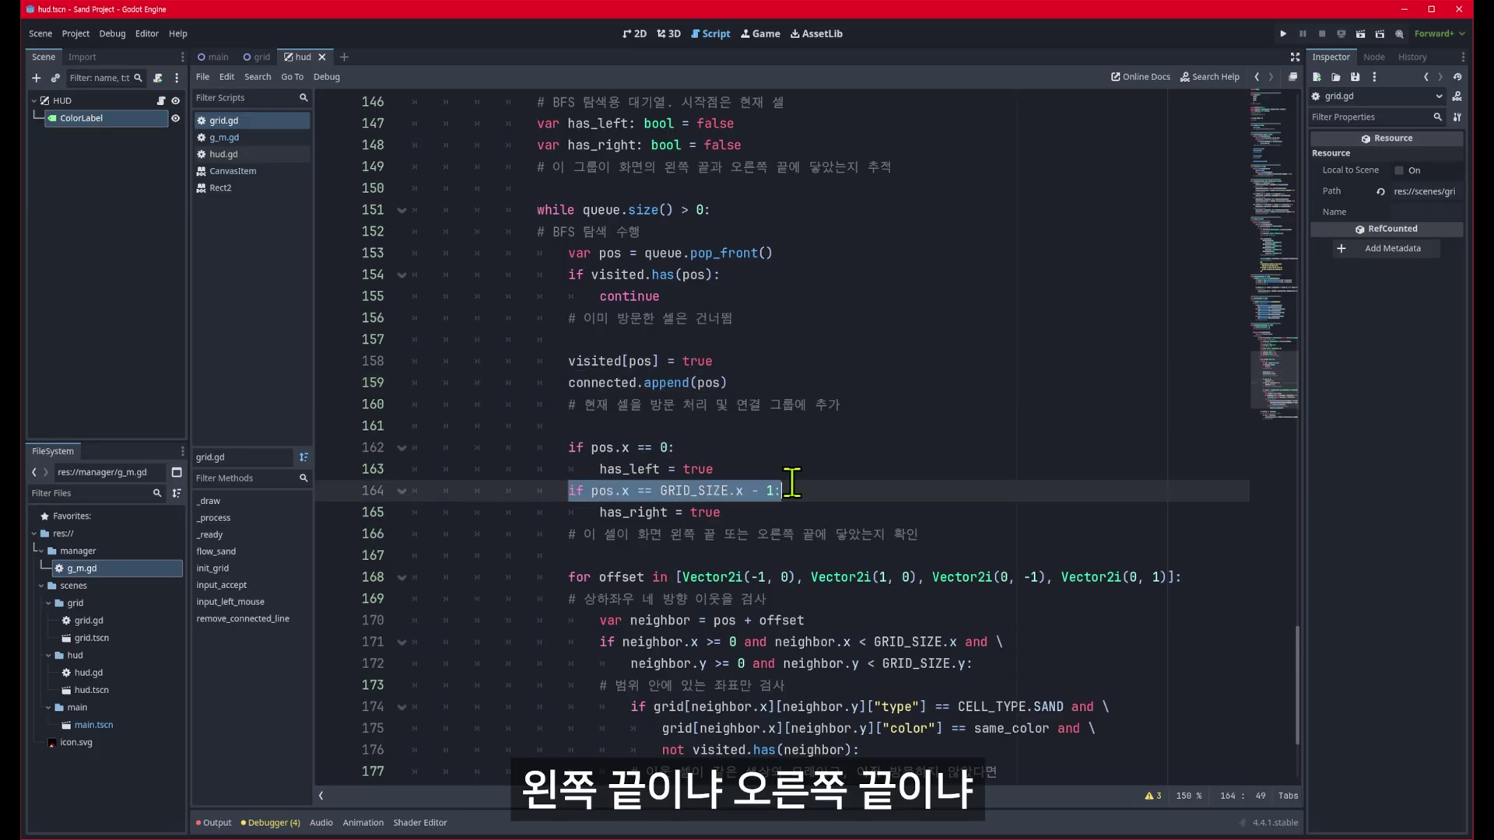
left_click_drag(600, 469, 661, 470)
left_click_drag(600, 513, 622, 512)
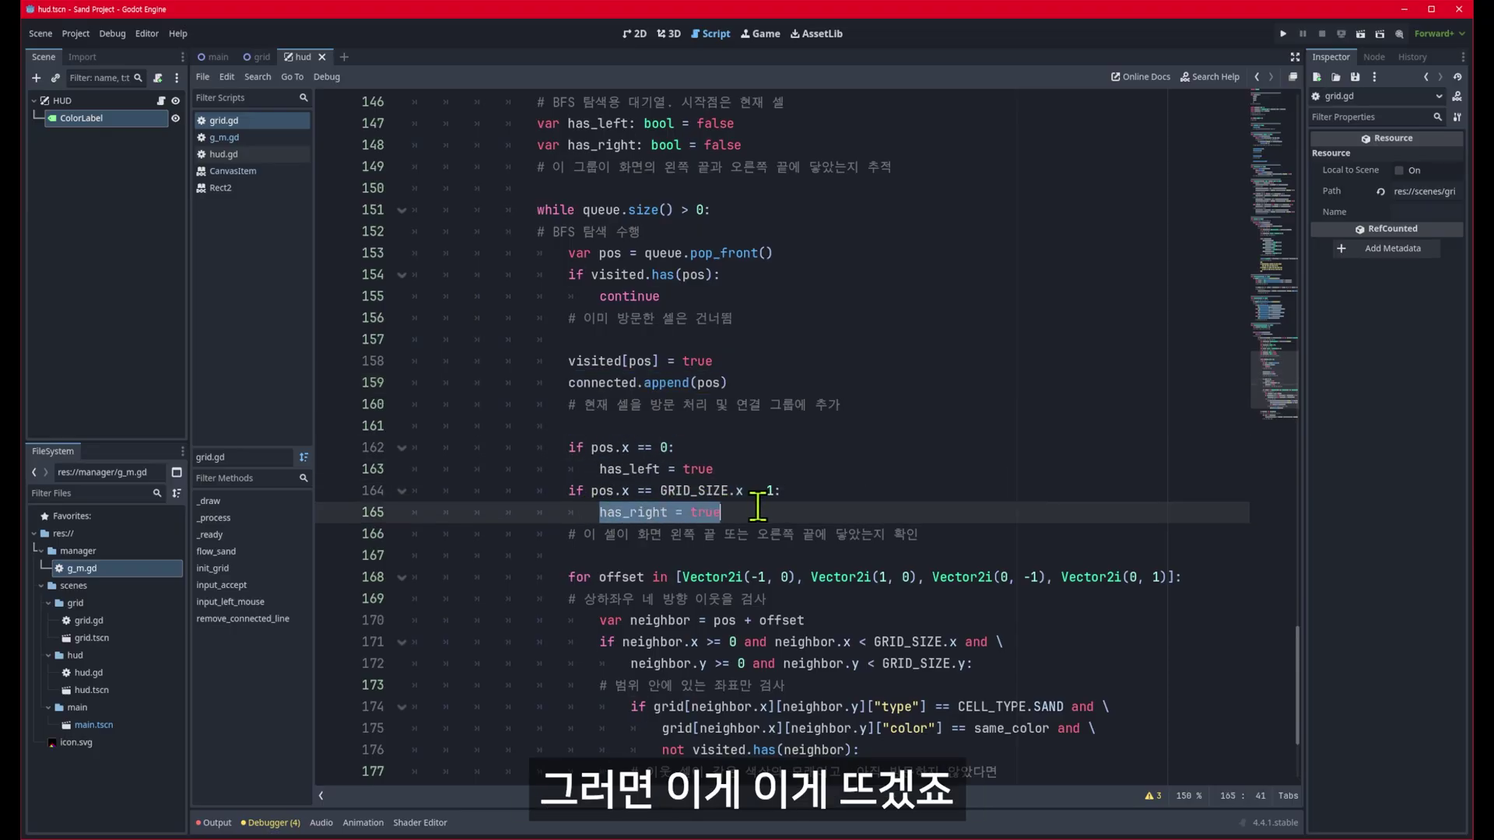
double_click(596, 449)
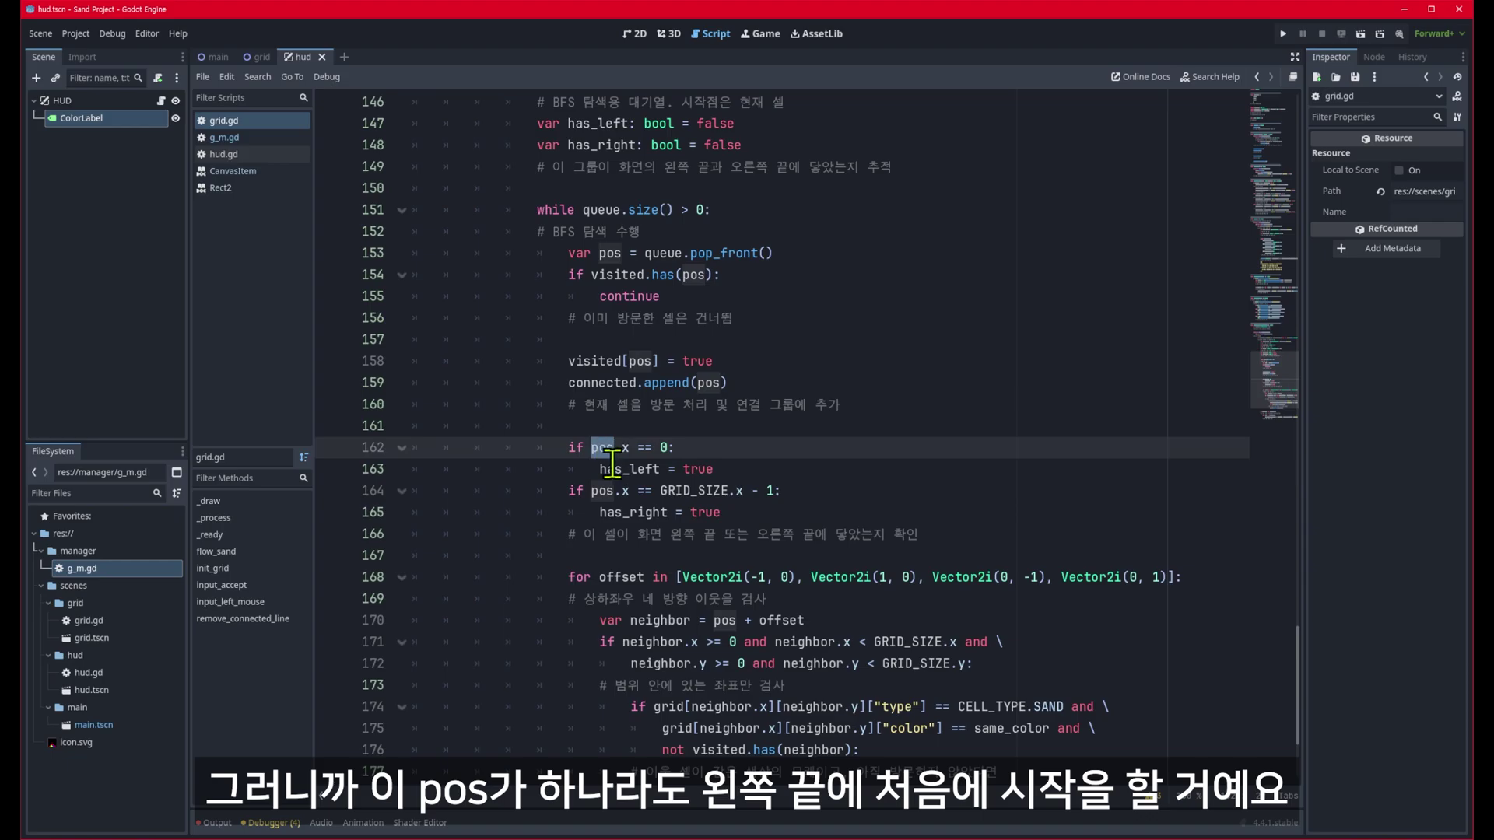
left_click_drag(569, 449, 717, 471)
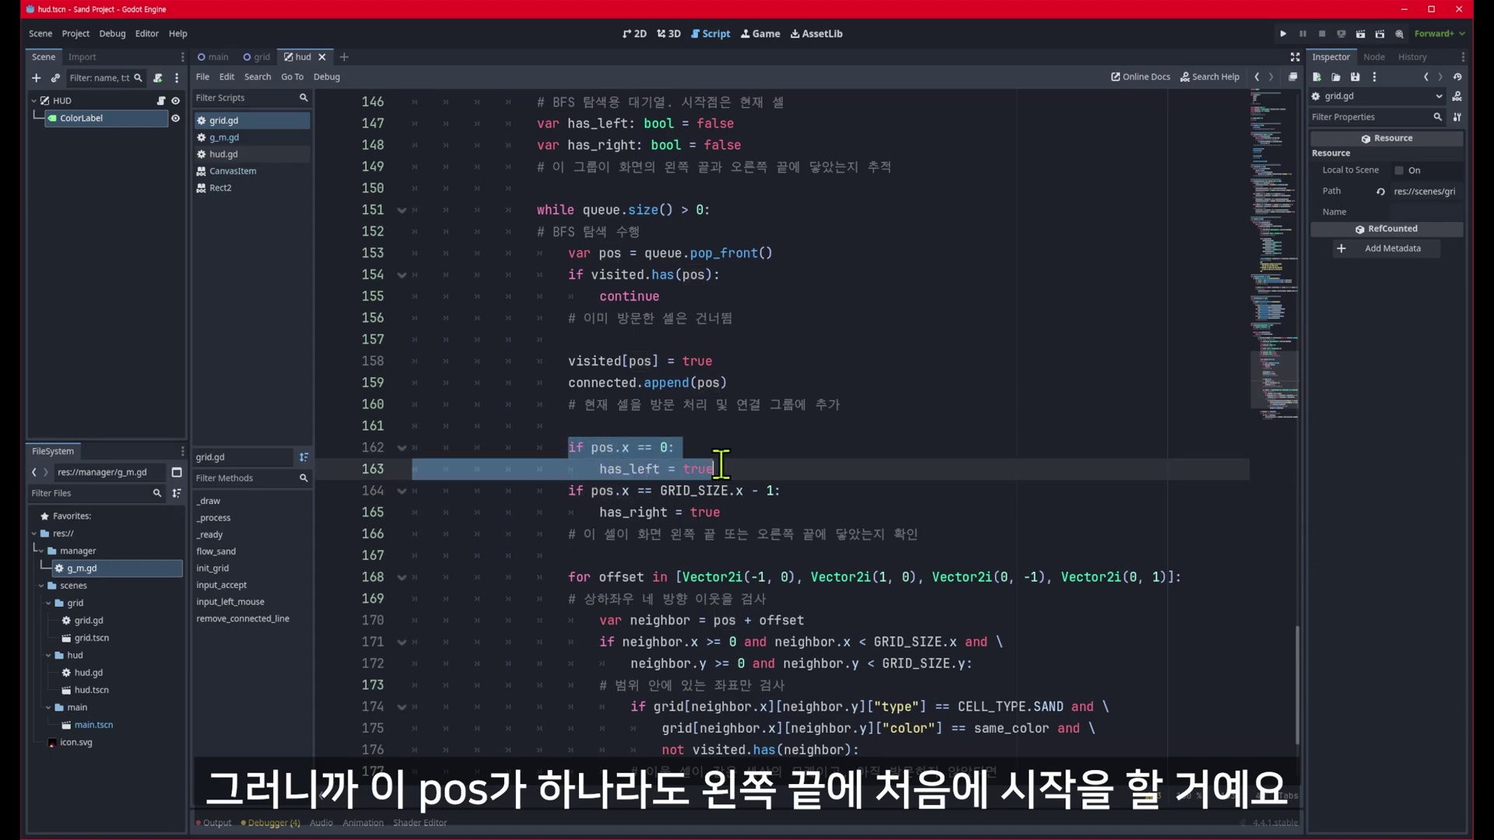
left_click(568, 492)
left_click_drag(568, 493, 827, 510)
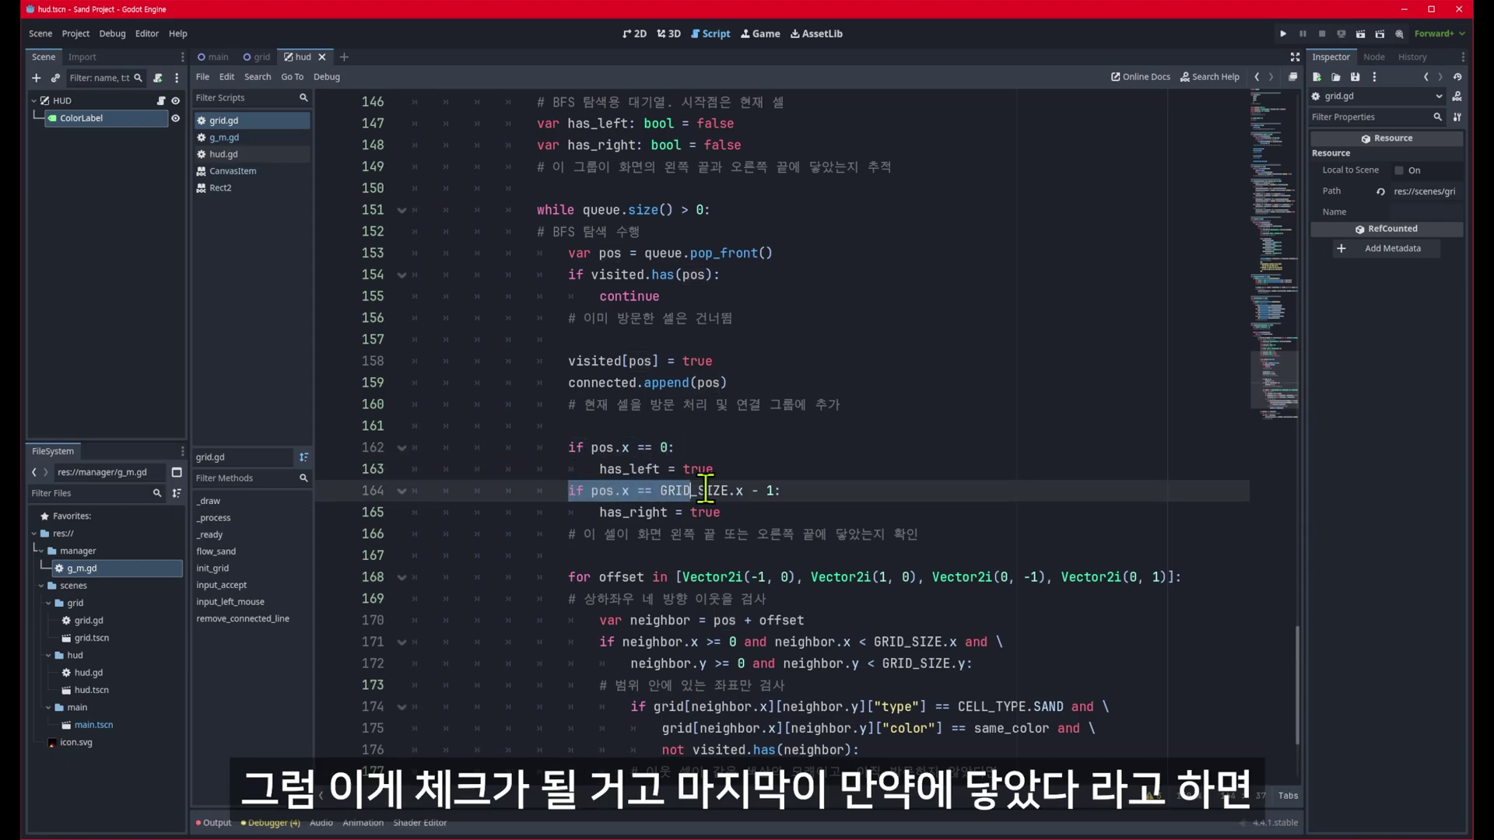
scroll(828, 509, "down", 3)
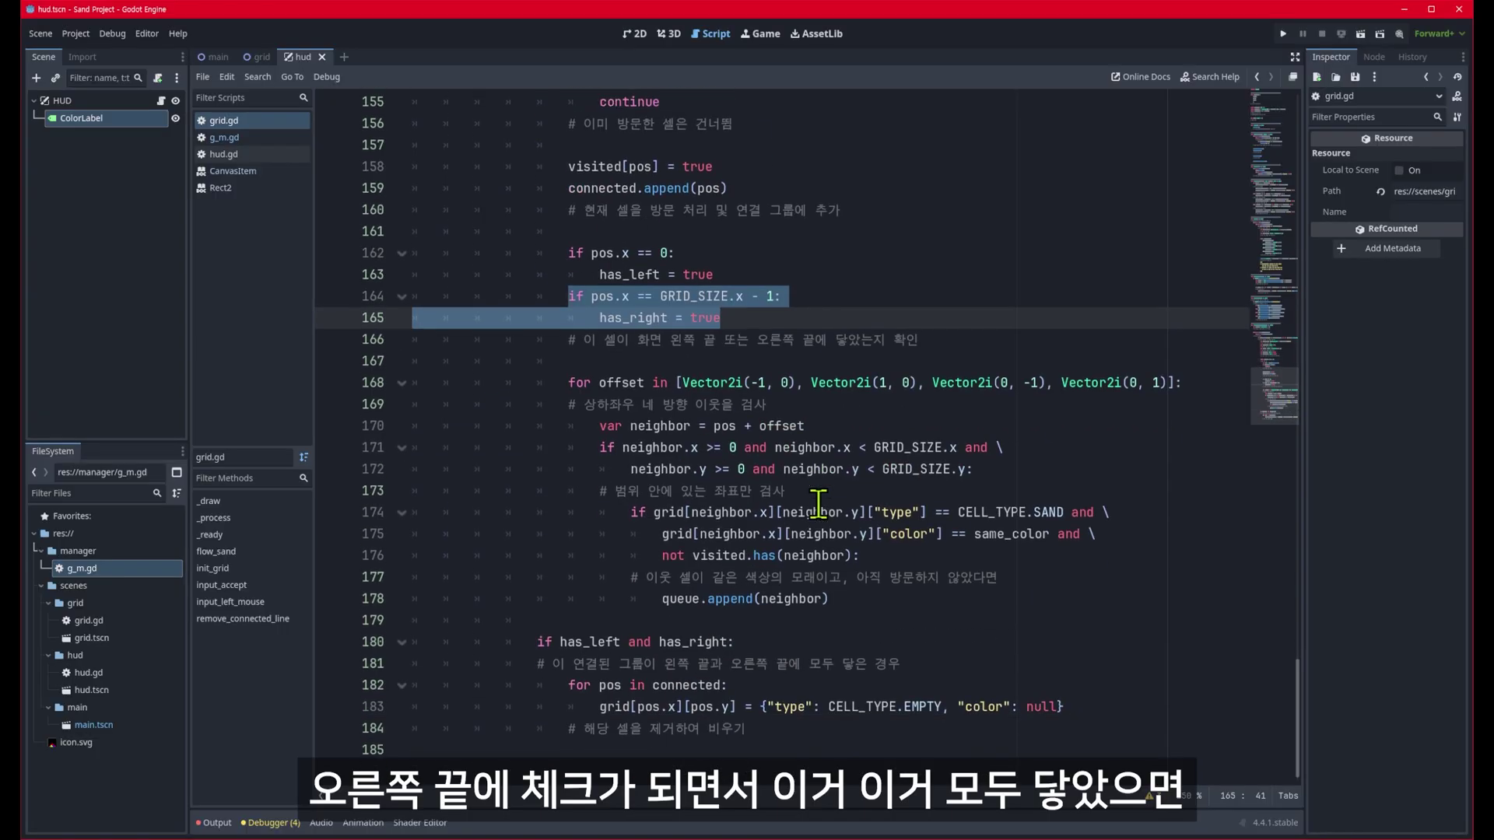
left_click_drag(538, 641, 790, 631)
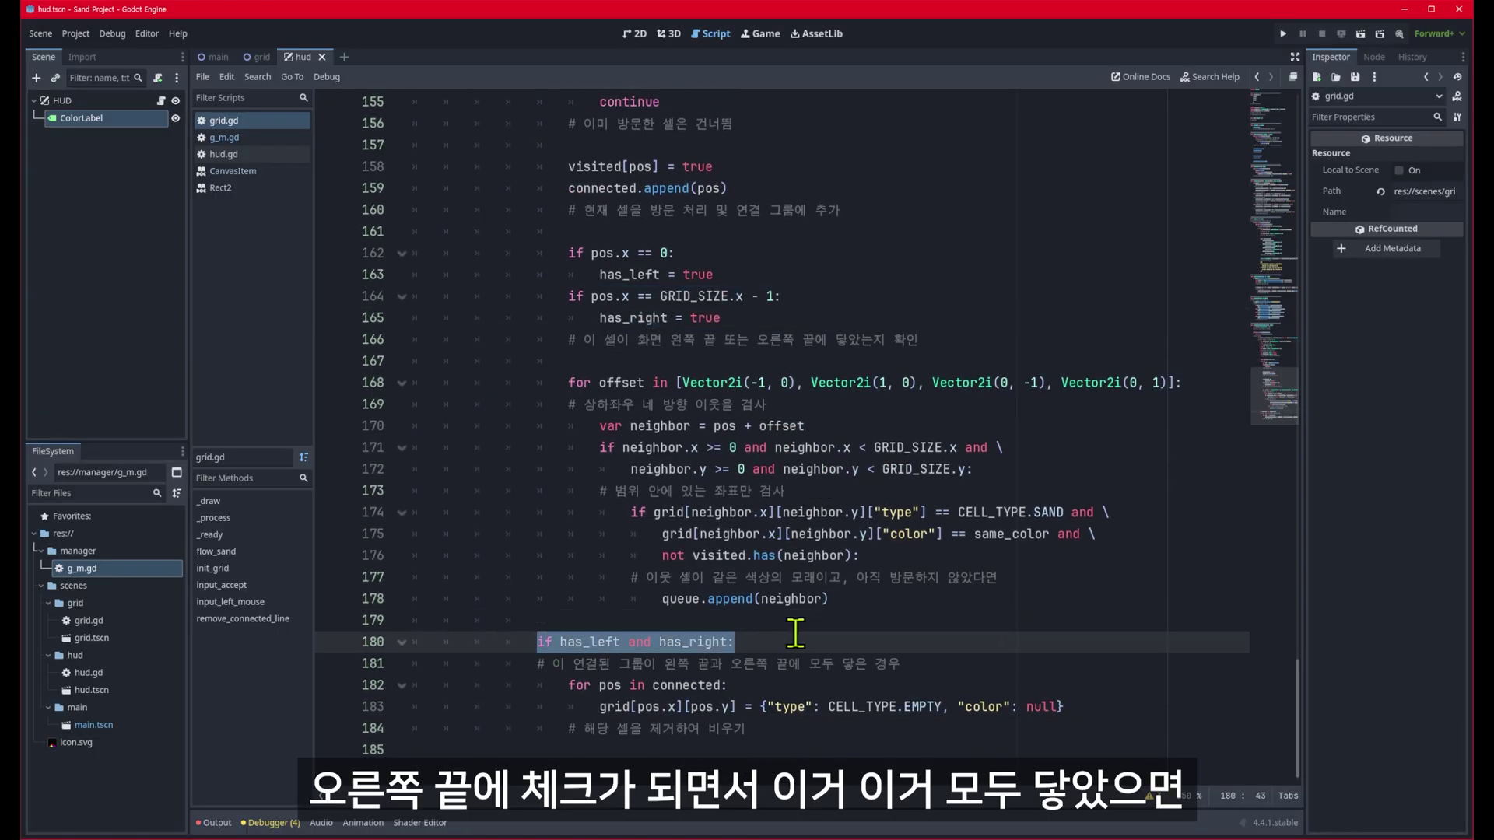
left_click_drag(569, 685, 736, 684)
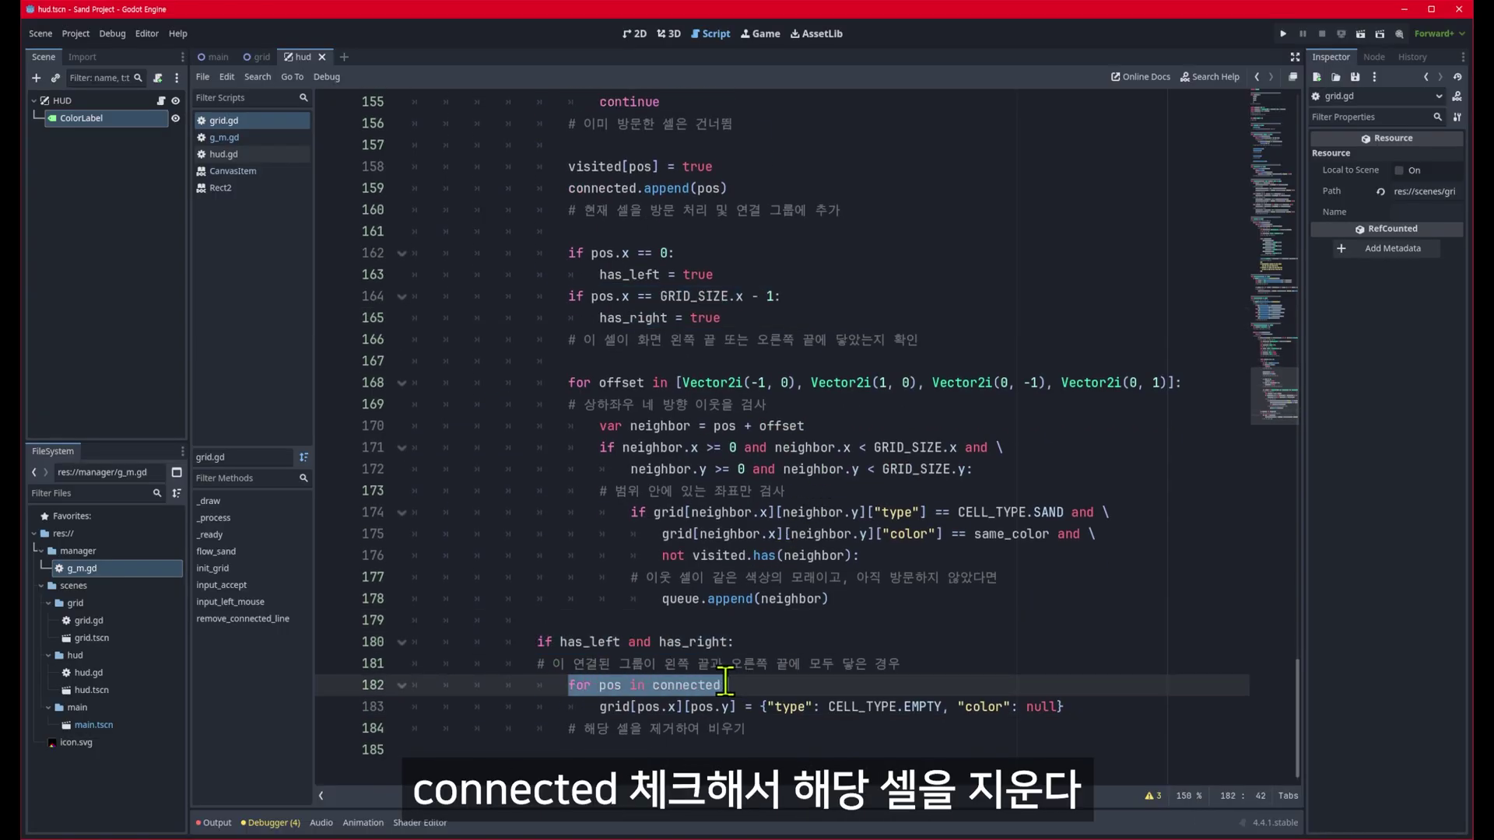
left_click_drag(600, 706, 1063, 706)
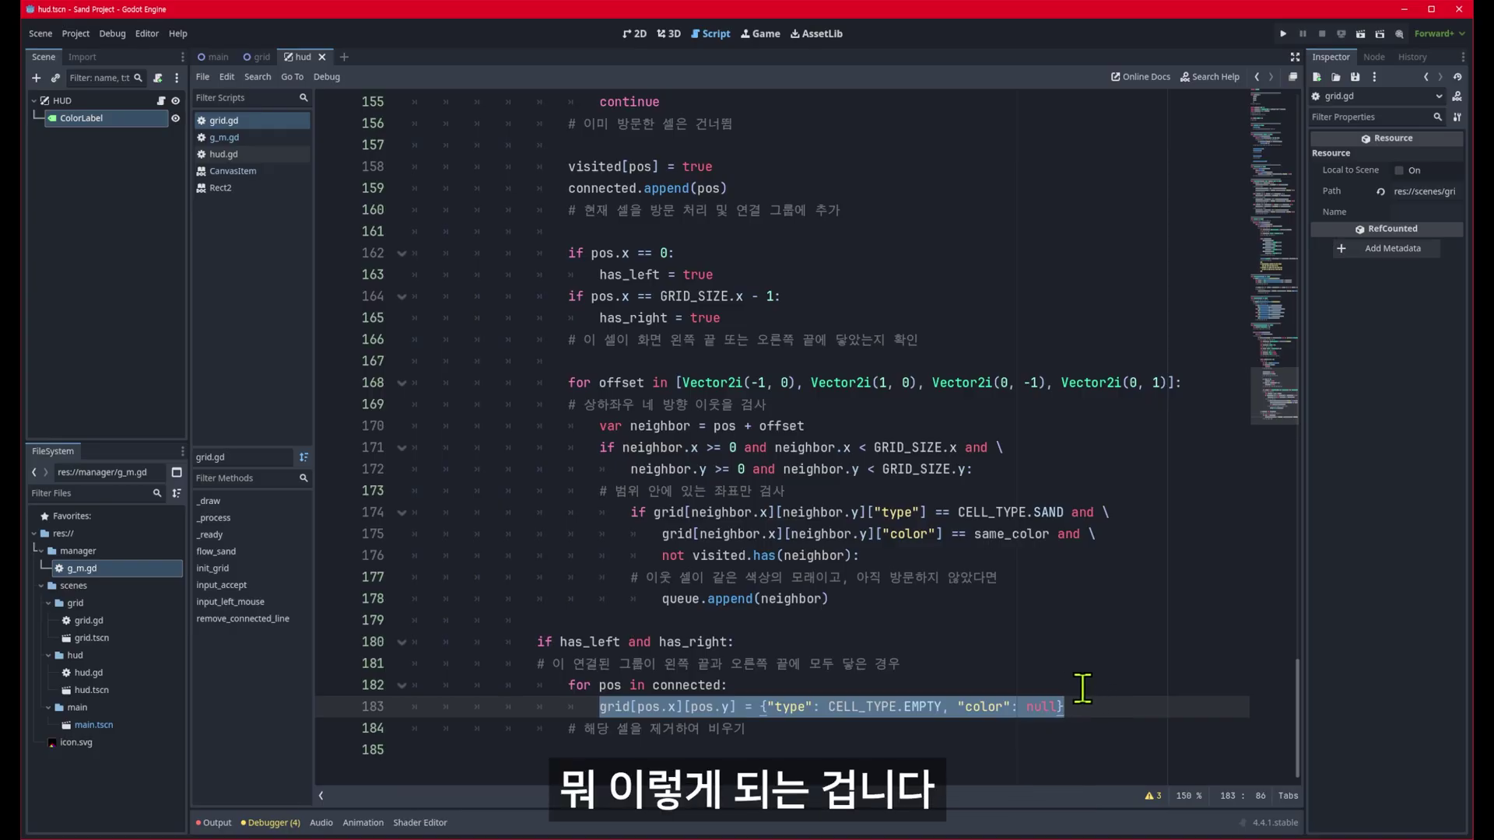
scroll(1082, 688, "up", 2)
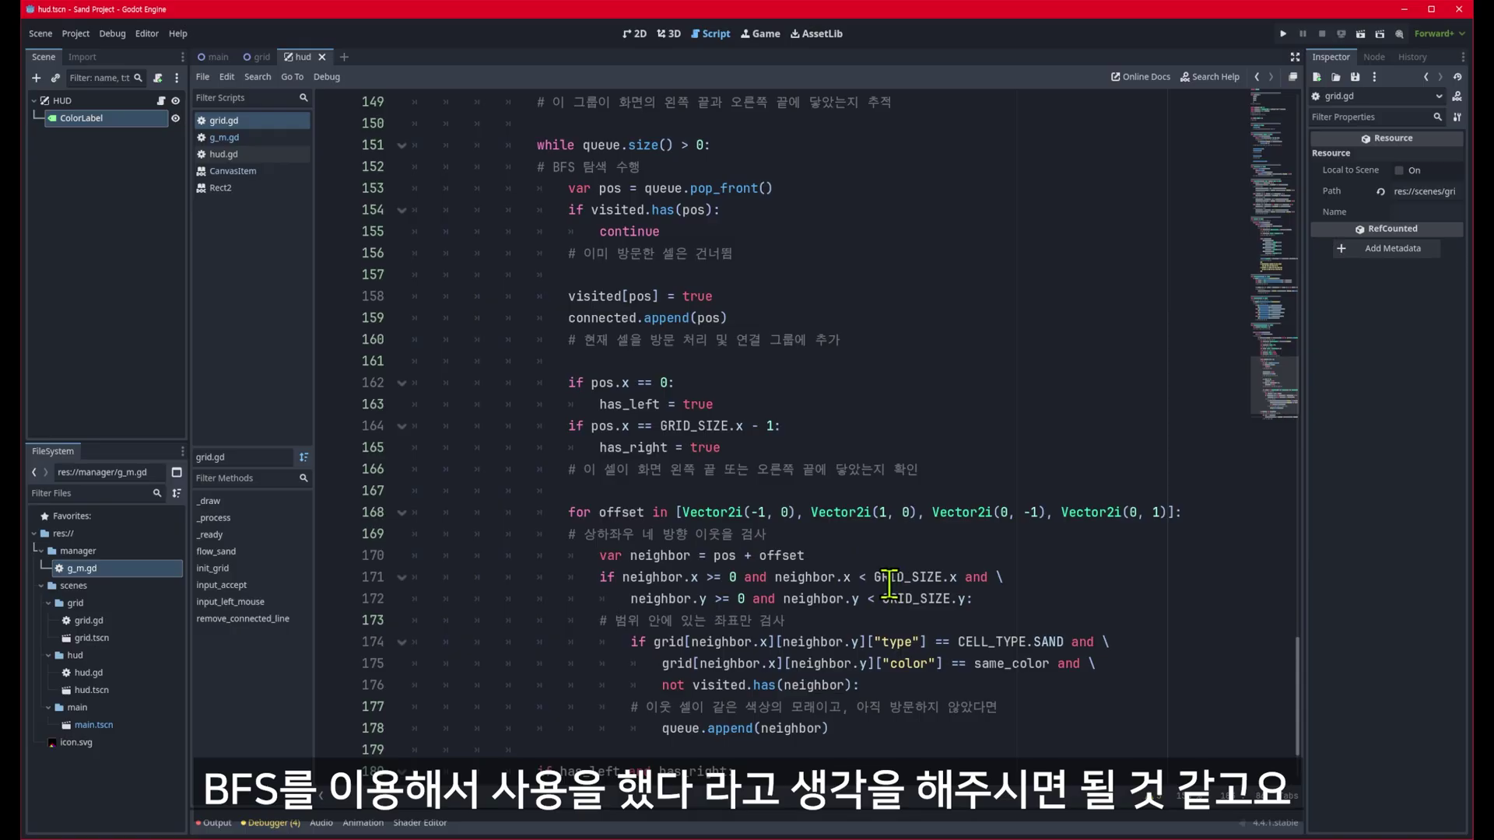
left_click_drag(950, 728, 374, 522)
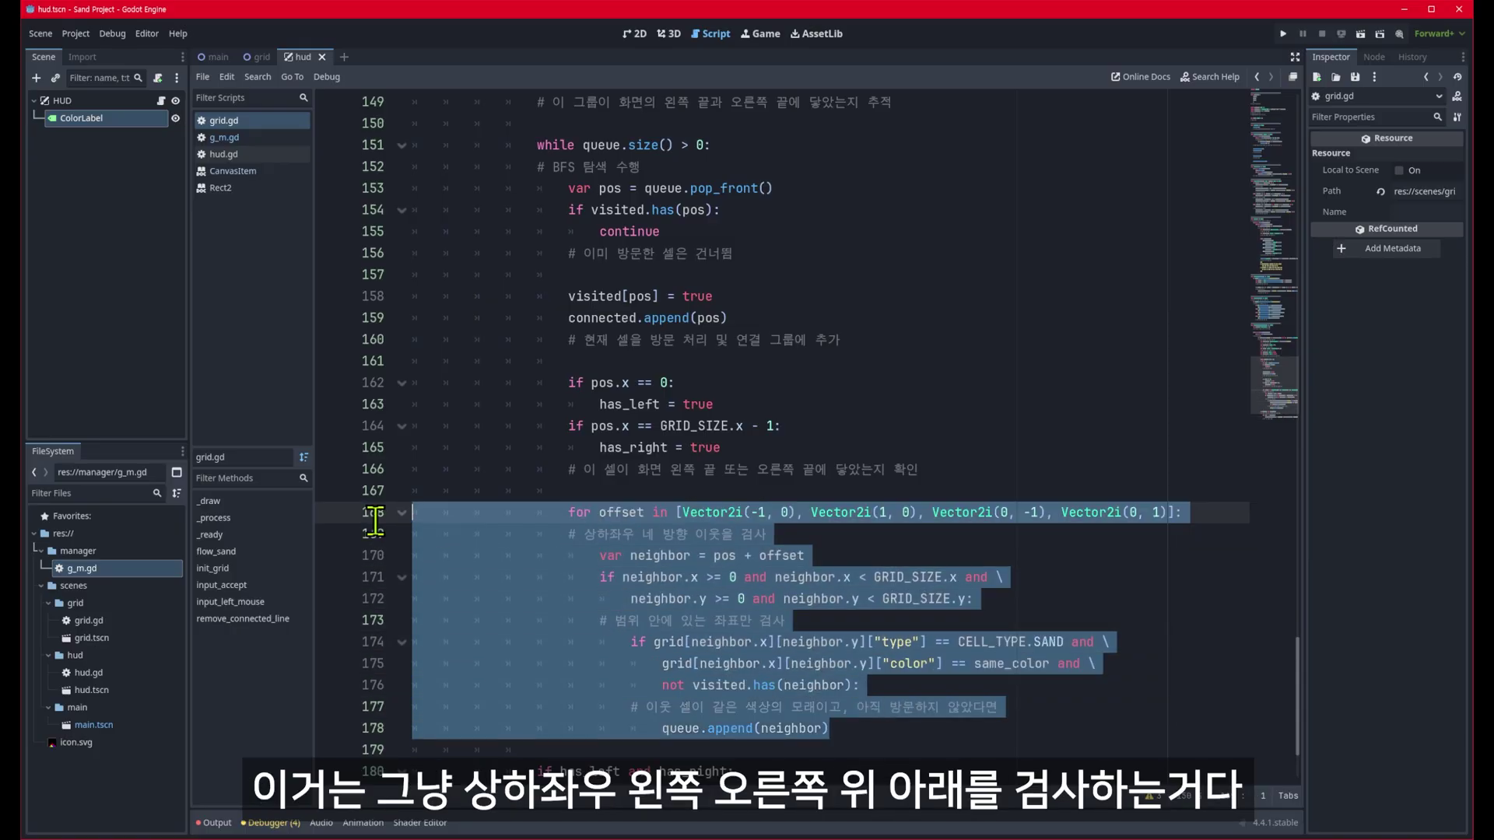
scroll(417, 534, "down", 2)
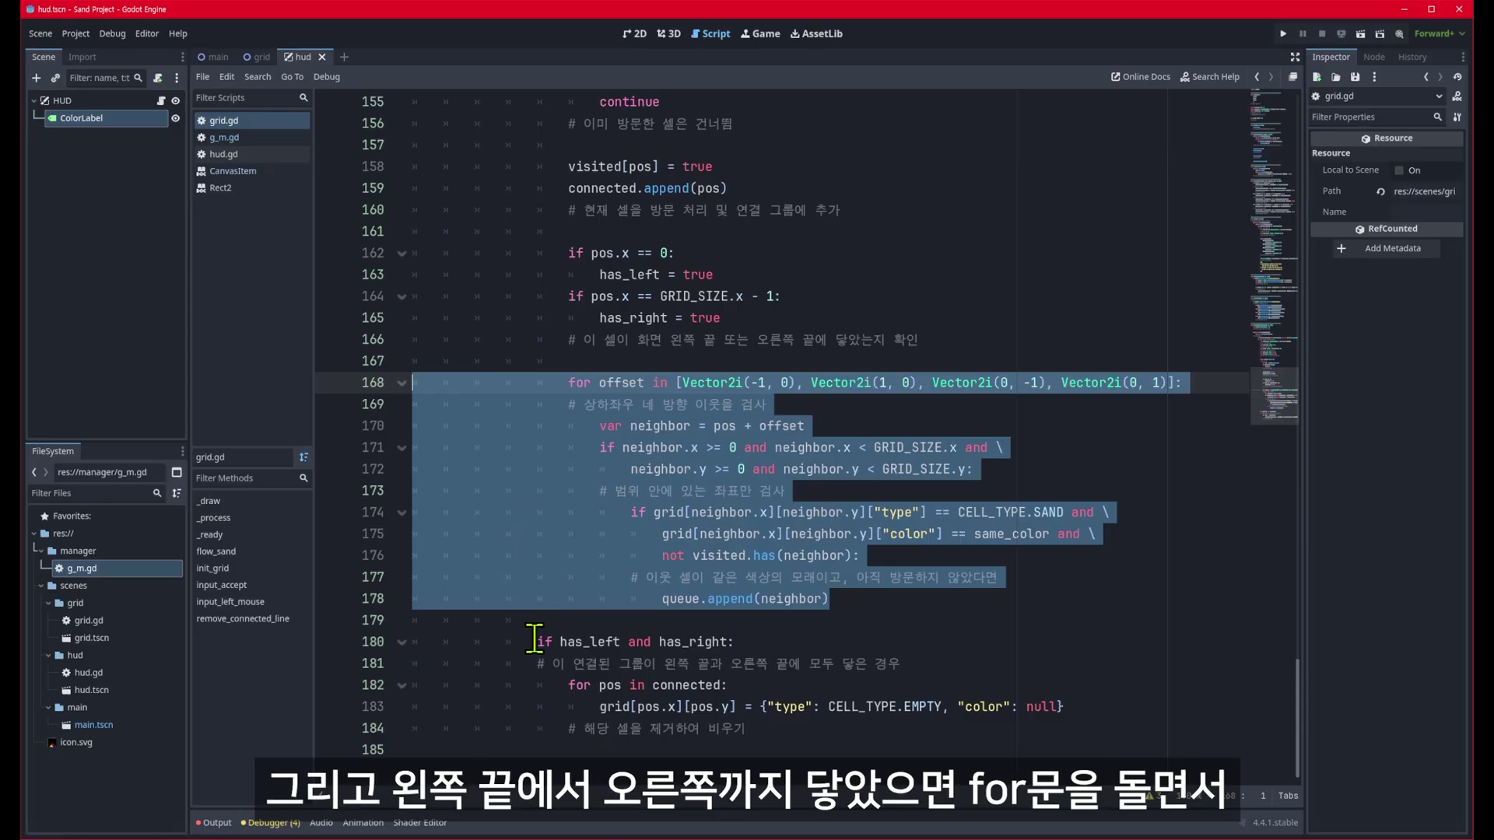
left_click_drag(537, 641, 712, 642)
left_click_drag(568, 685, 728, 685)
double_click(684, 685)
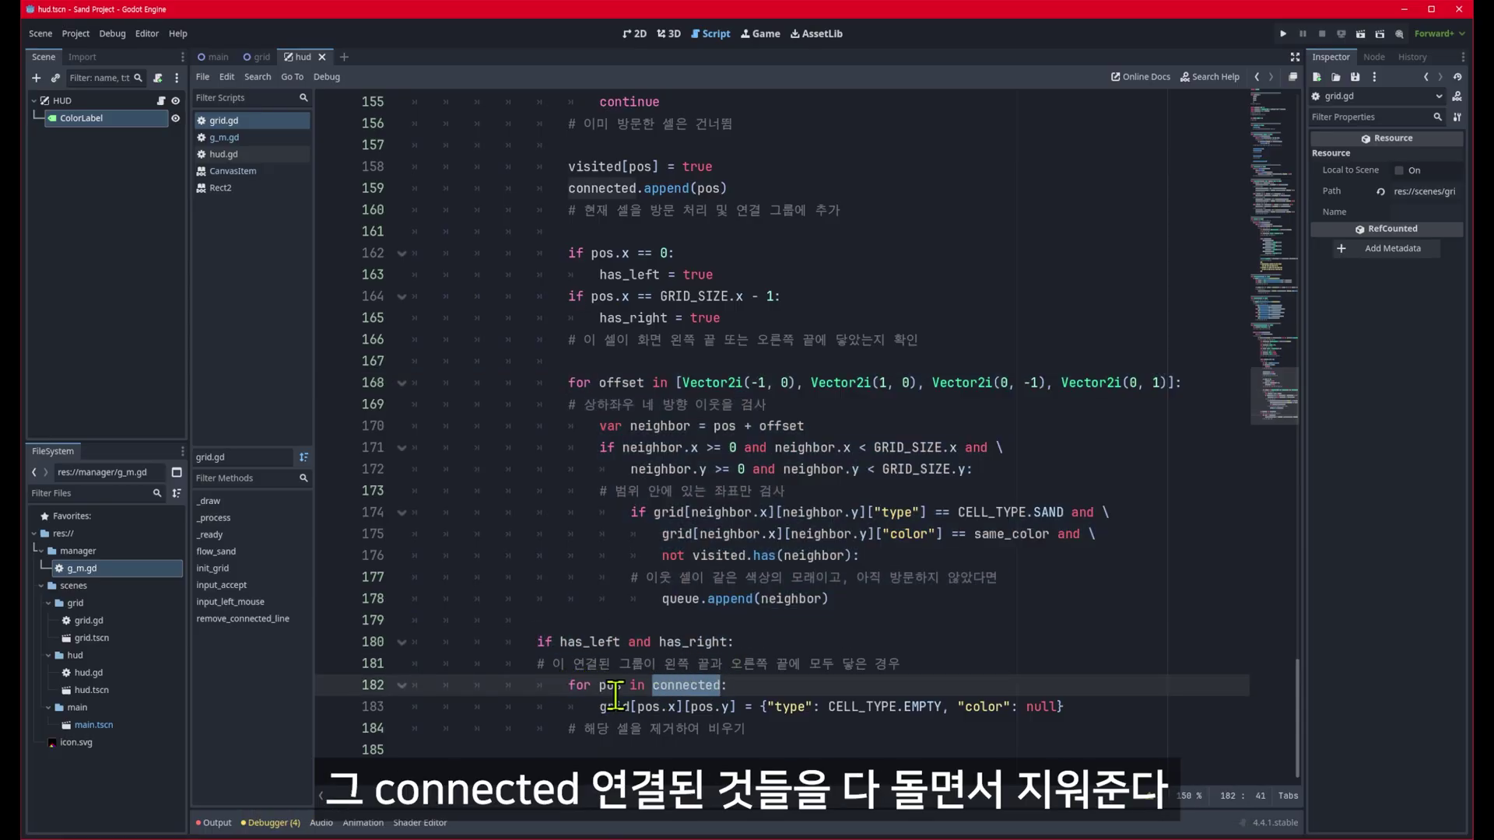
left_click_drag(599, 685, 1067, 707)
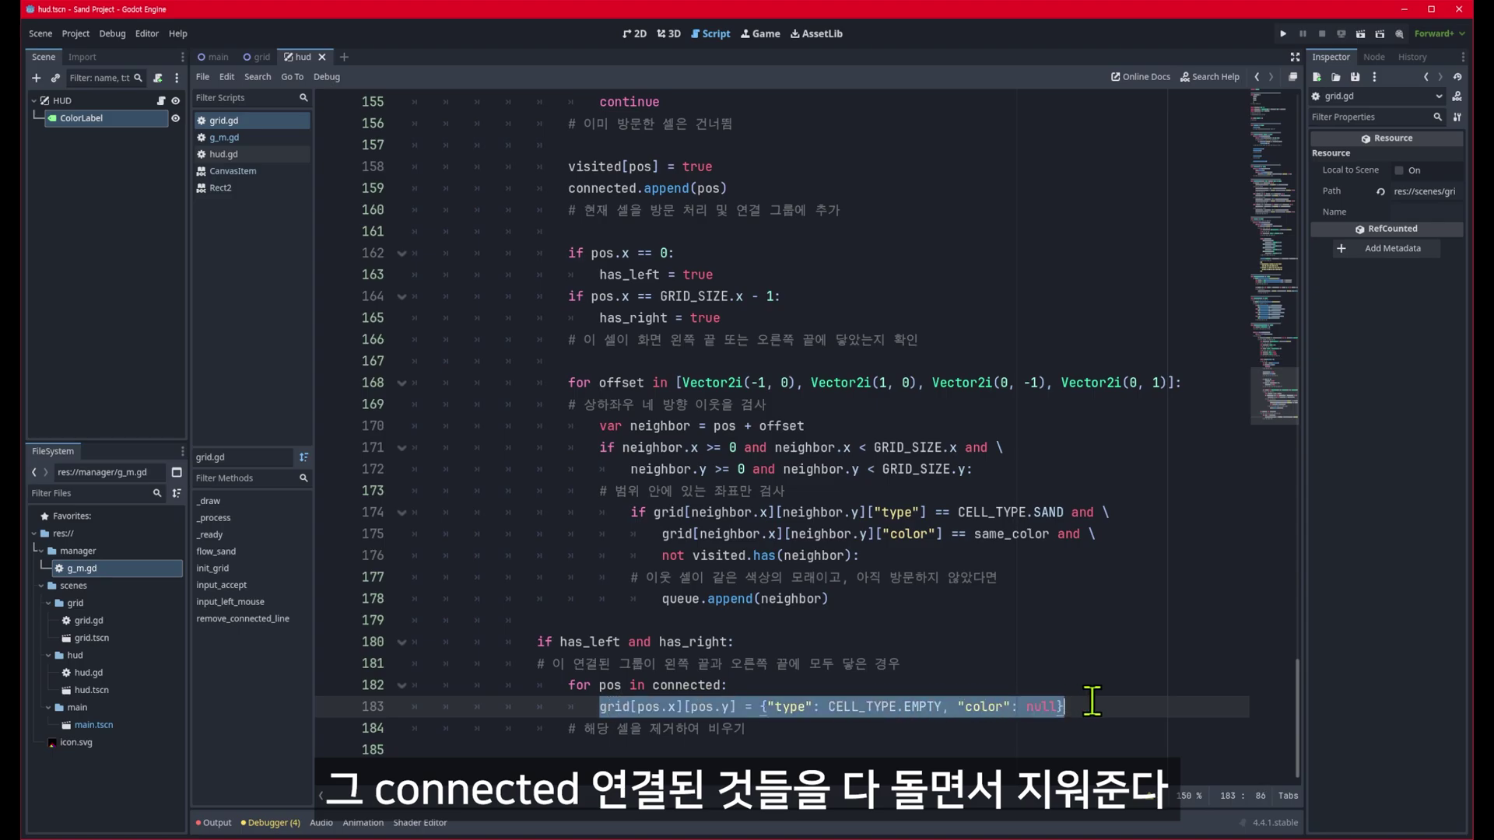
scroll(560, 517, "up", 4)
scroll(576, 498, "up", 2)
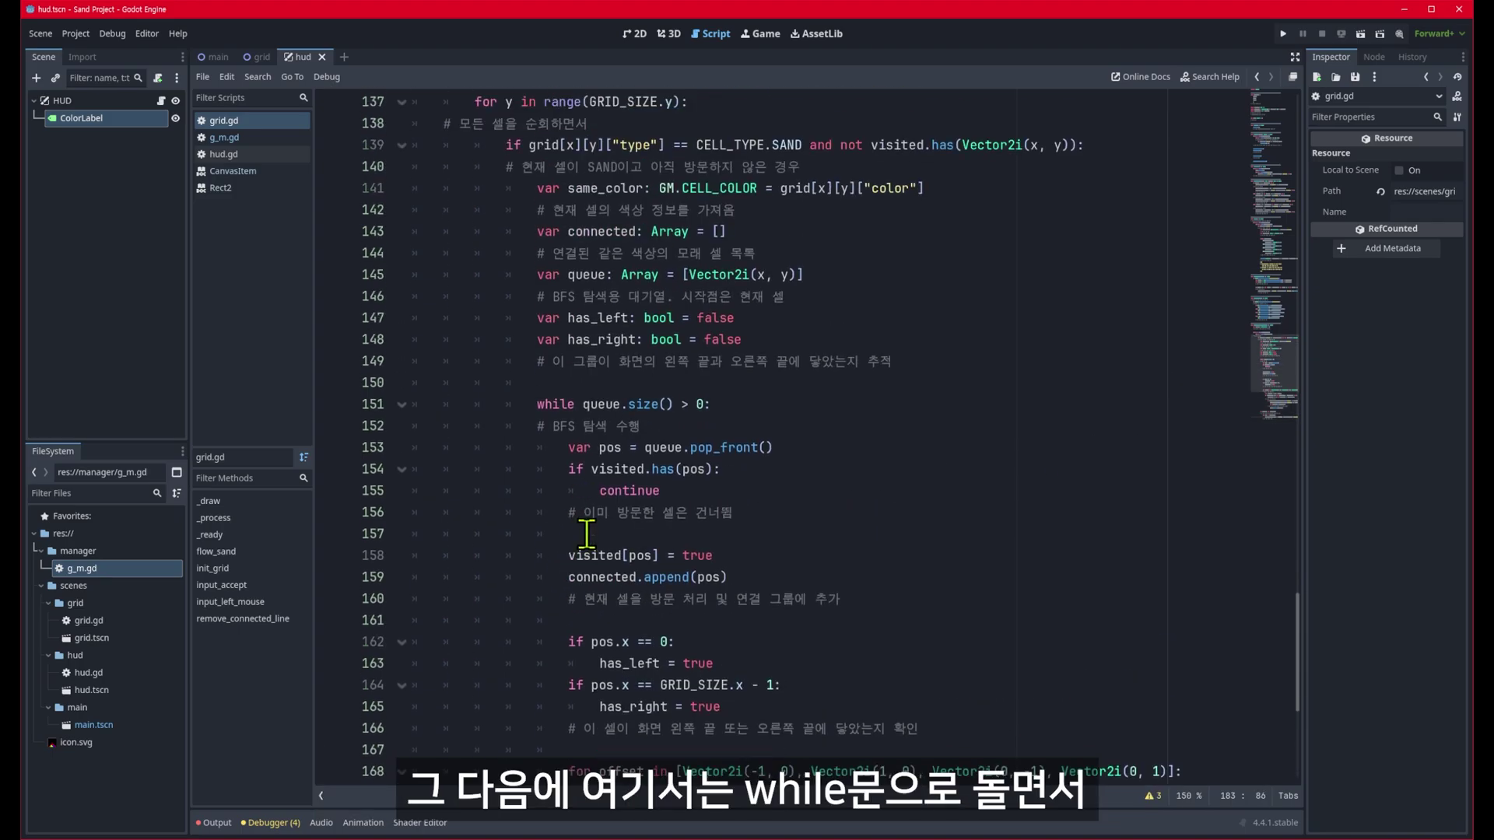
left_click_drag(536, 404, 736, 403)
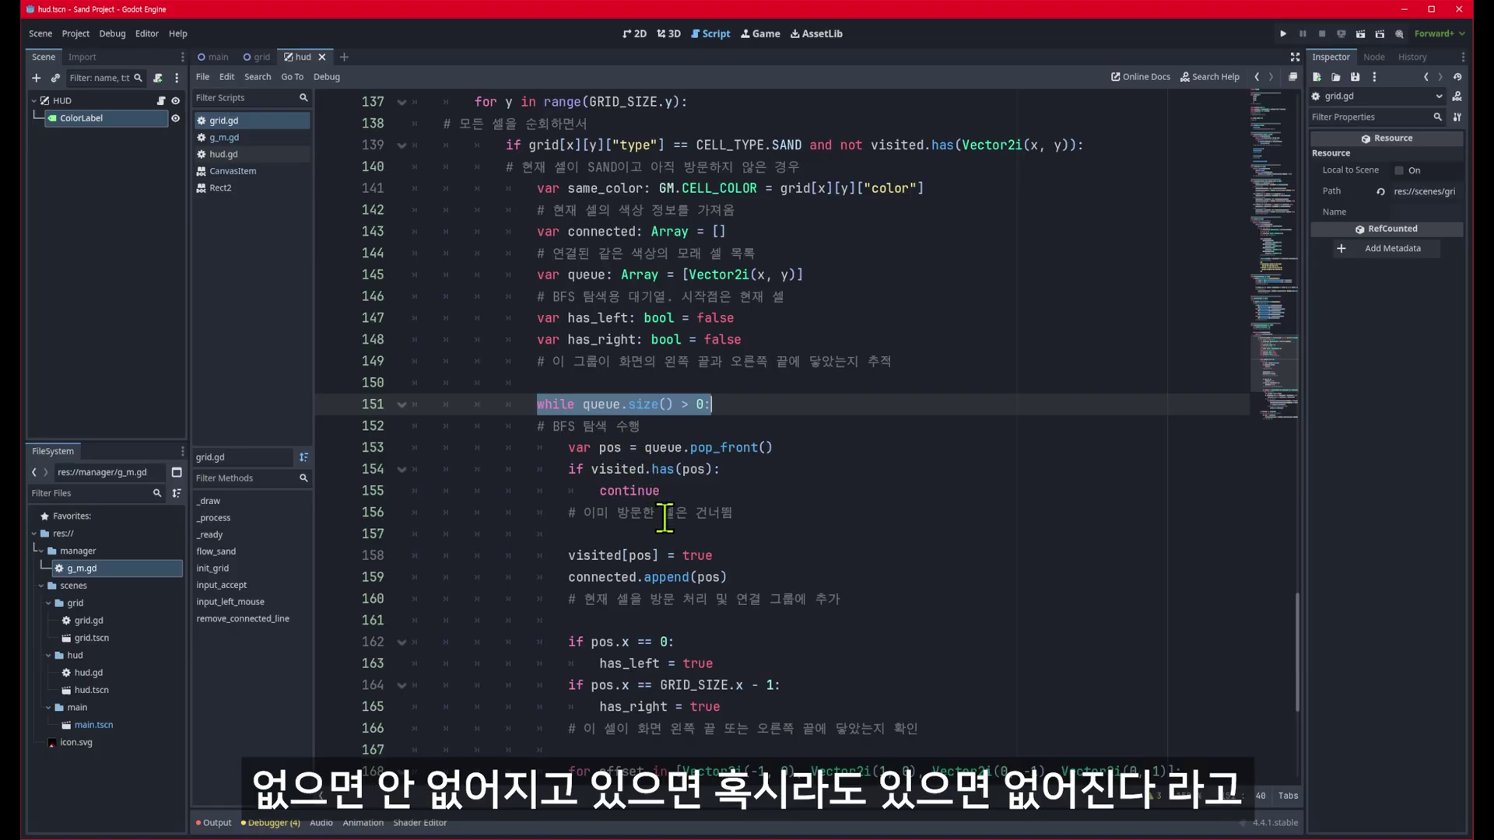
scroll(666, 518, "up", 1)
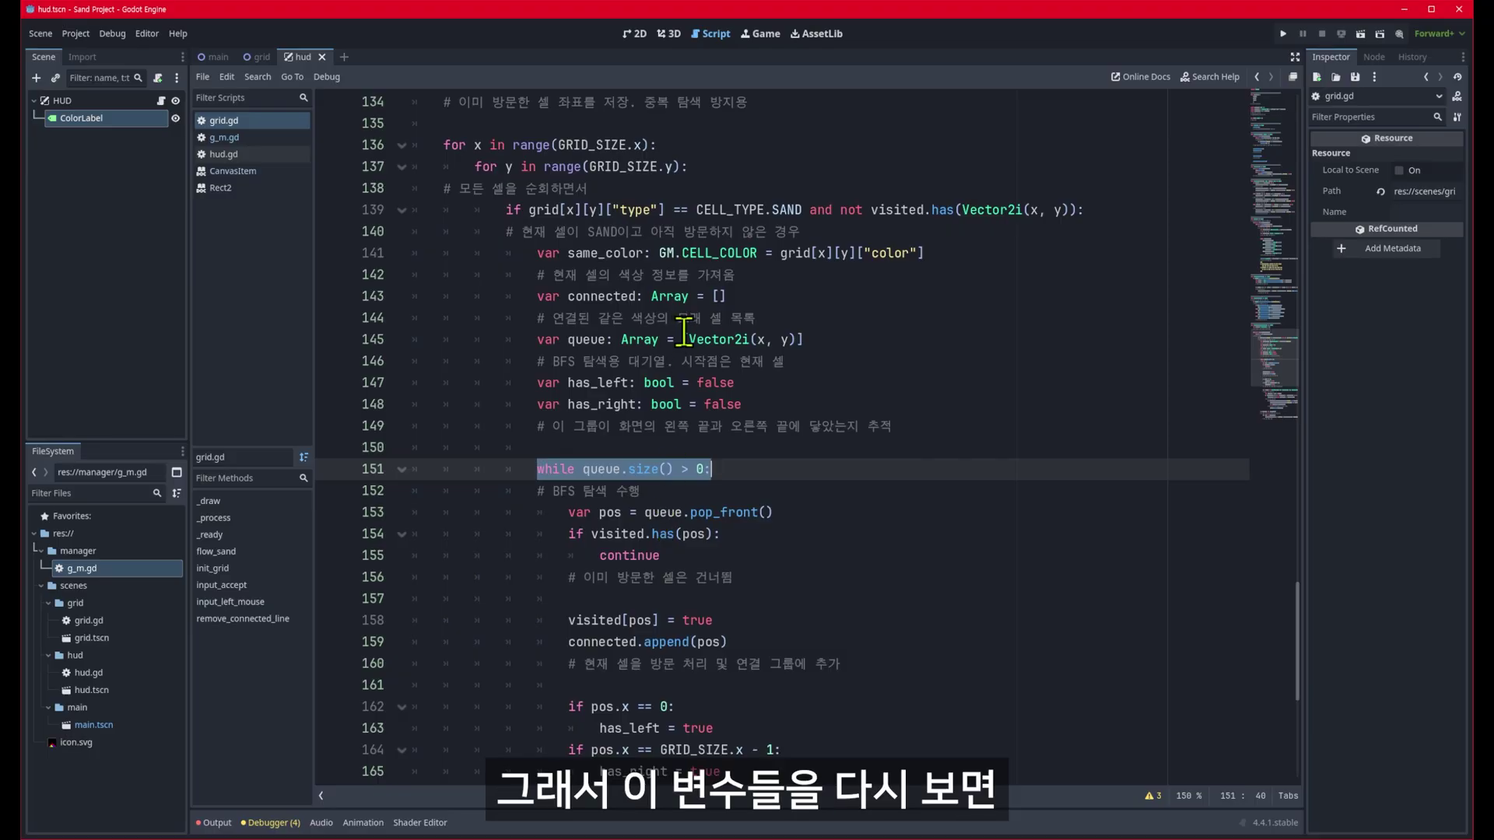
scroll(633, 306, "down", 5)
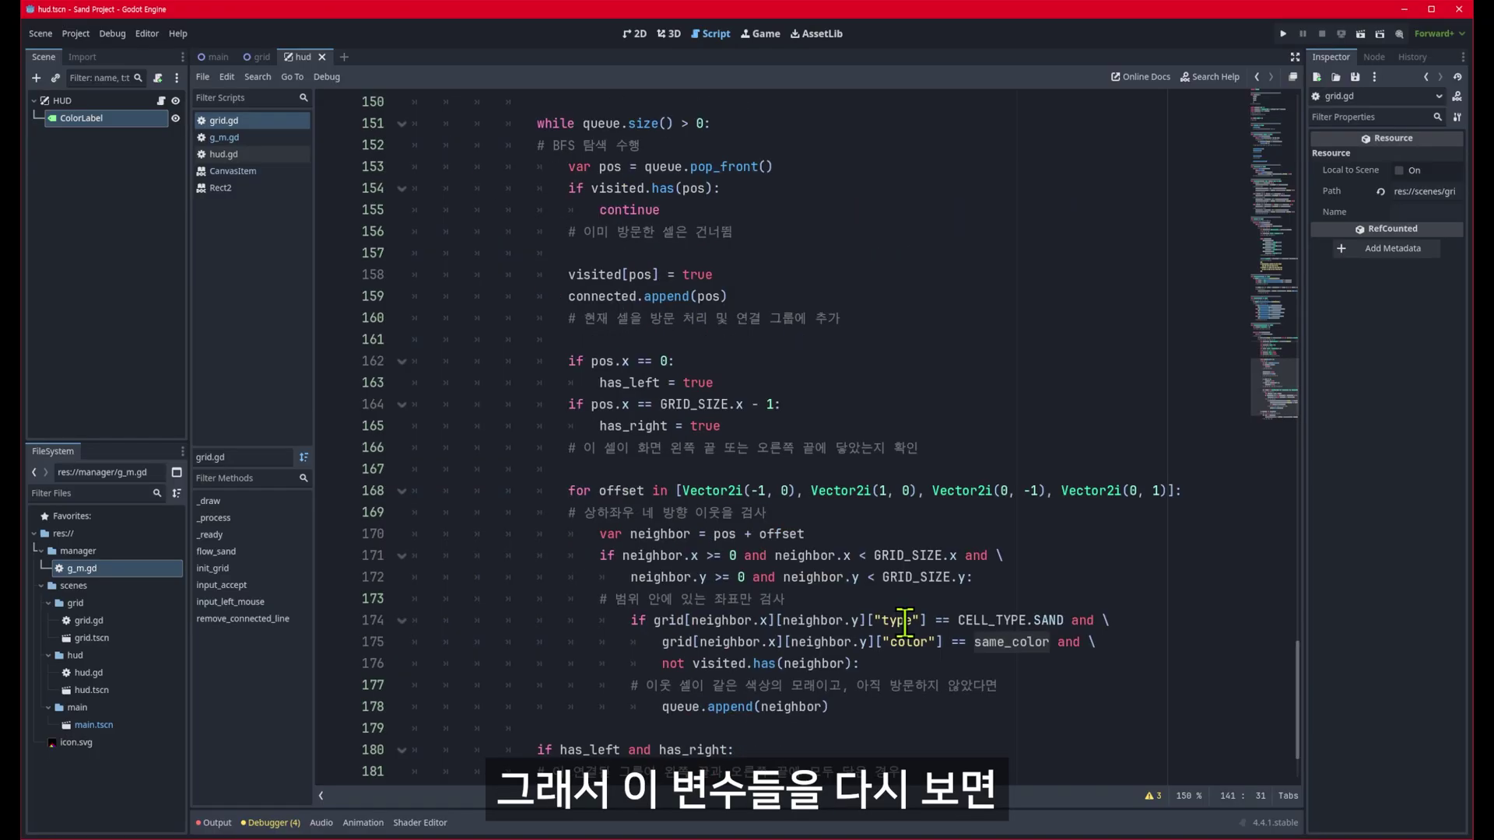
double_click(996, 642)
left_click(662, 642)
left_click(1016, 642, "ctrl")
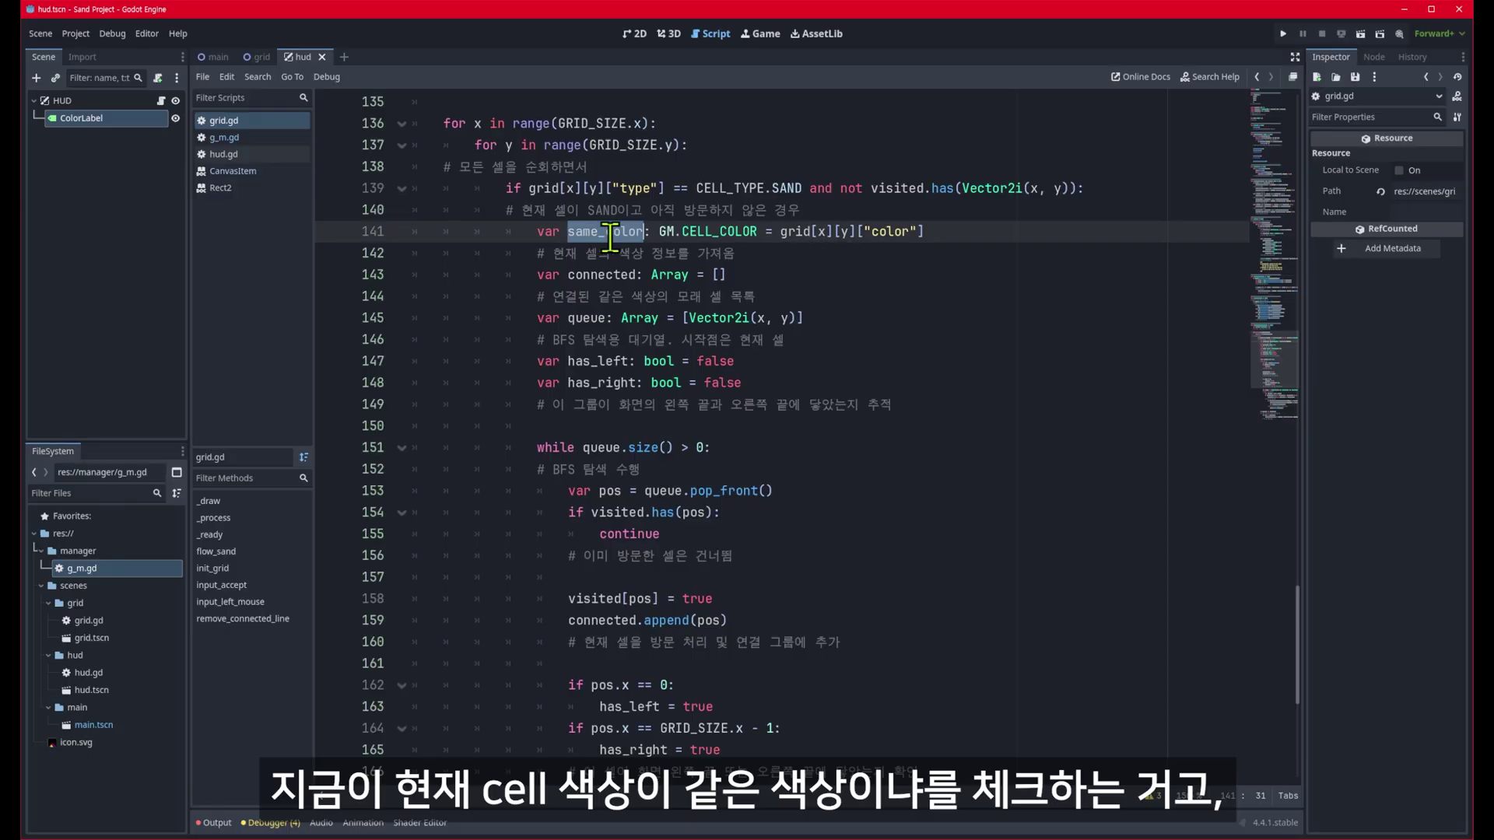
scroll(786, 576, "down", 3)
scroll(786, 575, "down", 4)
scroll(664, 530, "up", 5)
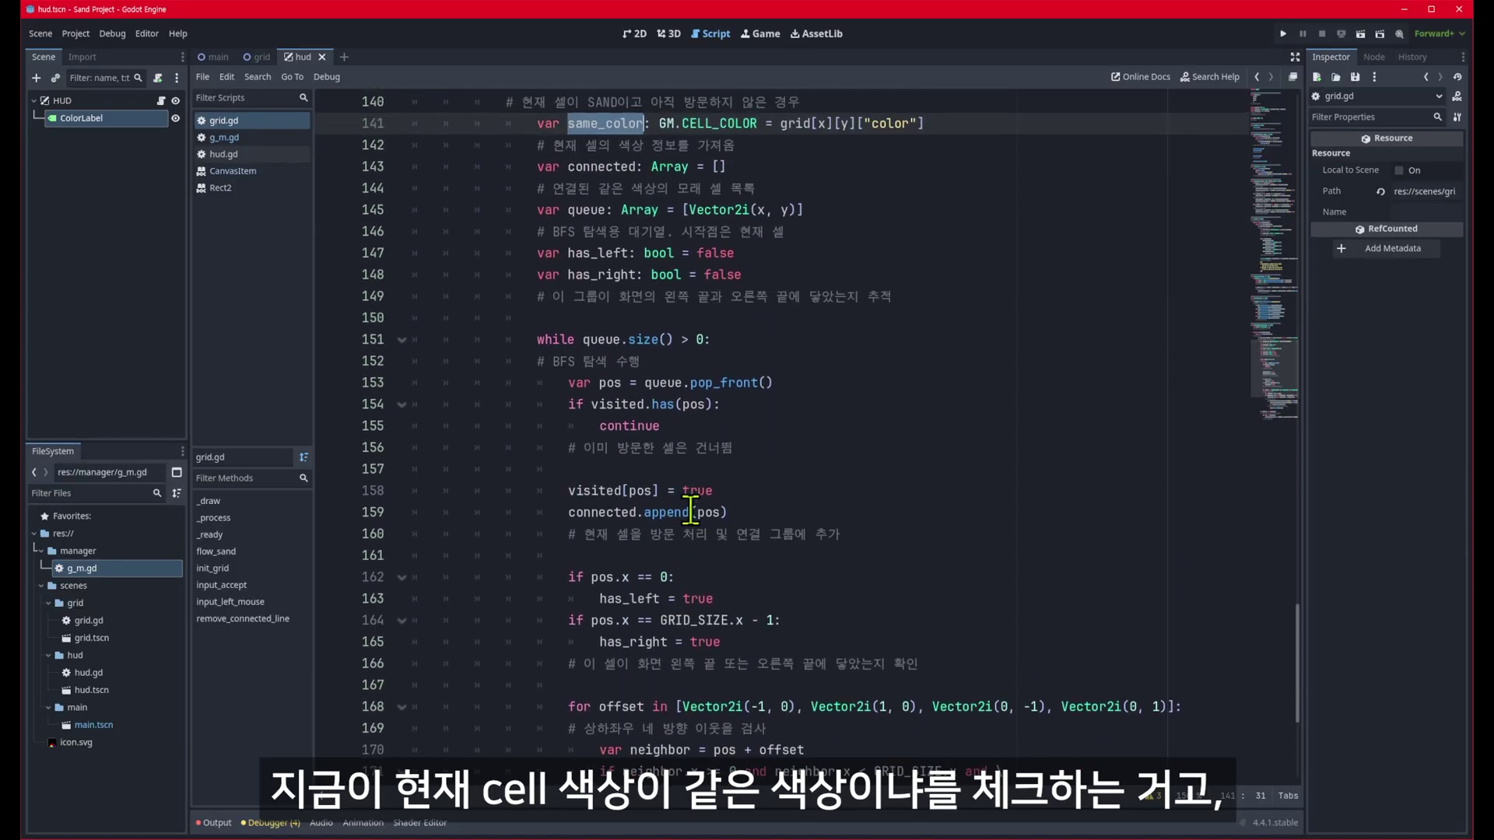
double_click(615, 165)
scroll(588, 529, "down", 2)
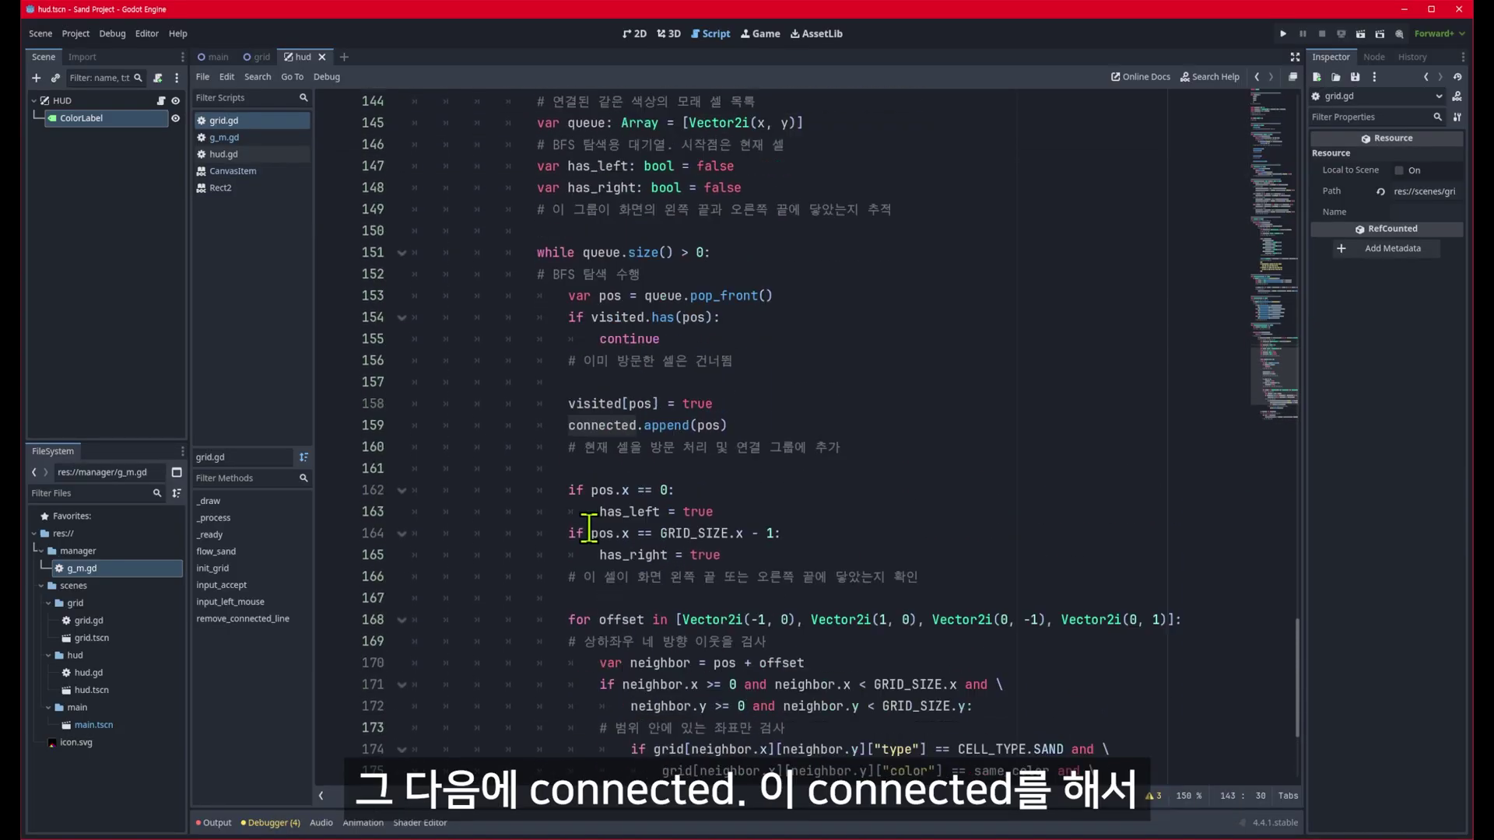
scroll(589, 528, "down", 3)
scroll(599, 673, "up", 4)
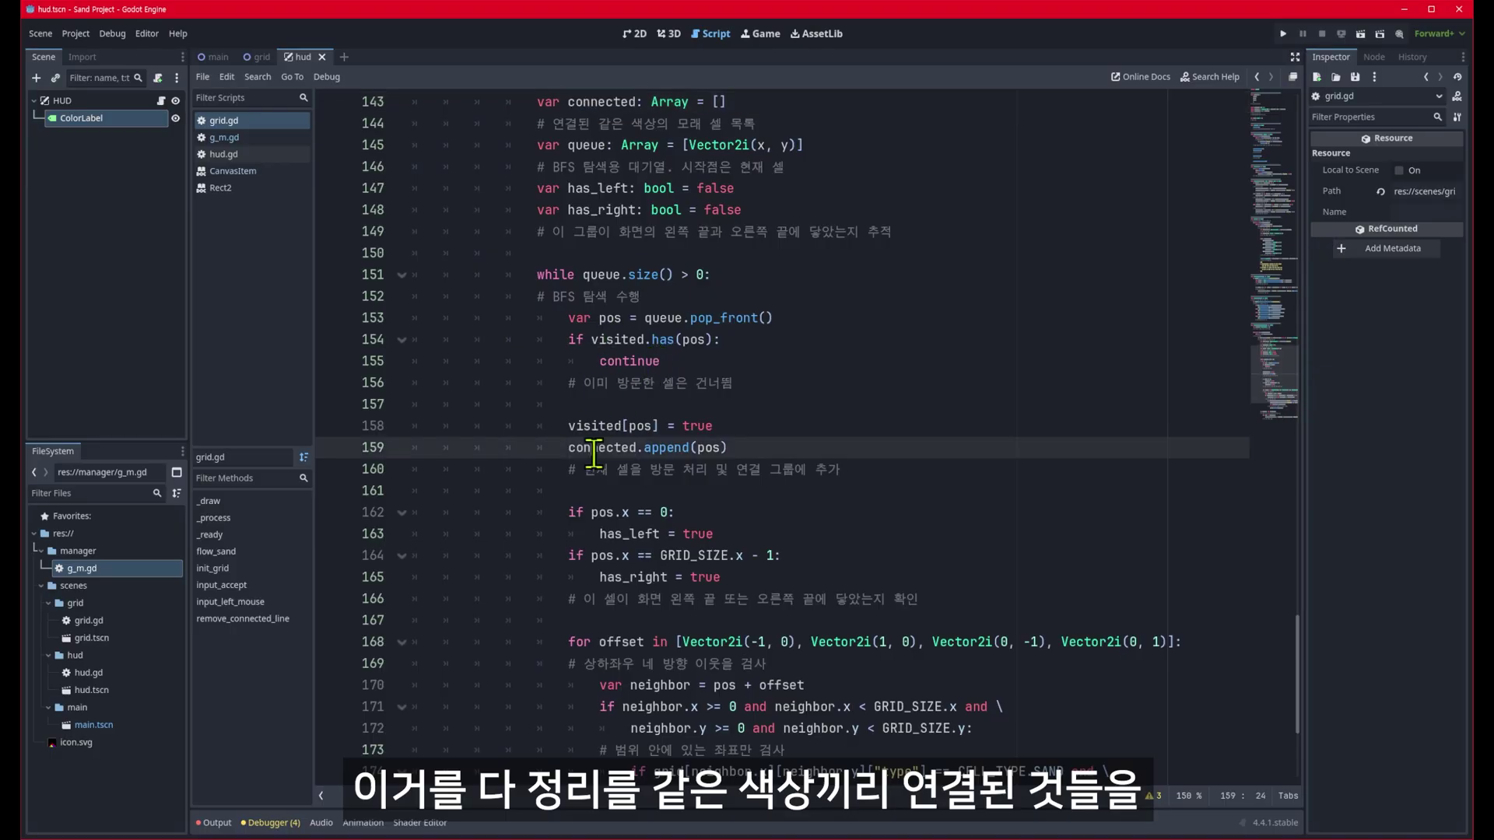
double_click(594, 450)
left_click(577, 450)
left_click_drag(578, 450, 727, 449)
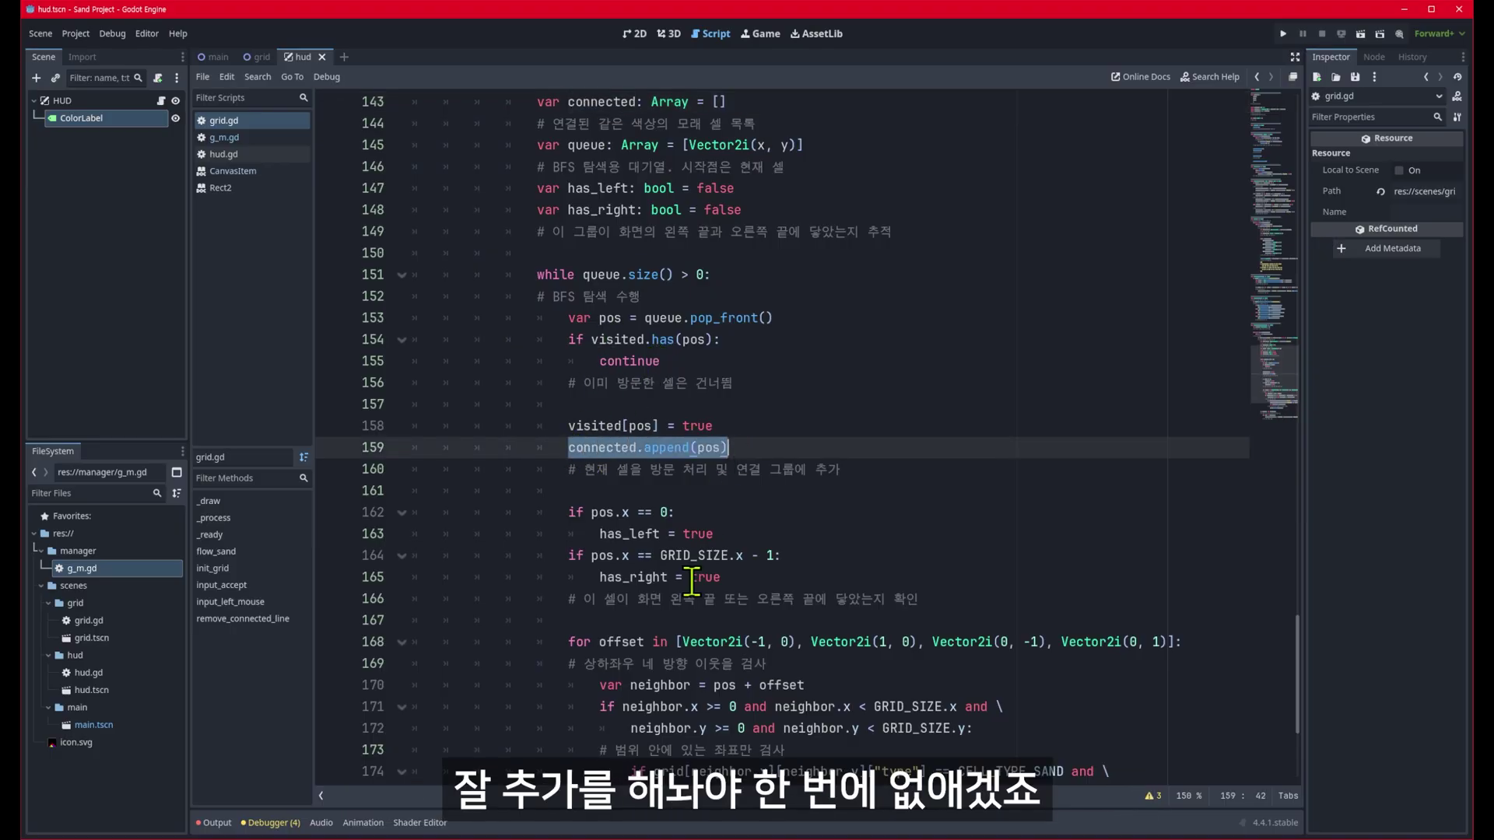
scroll(693, 580, "down", 4)
left_click_drag(573, 695, 1120, 705)
scroll(873, 633, "up", 5)
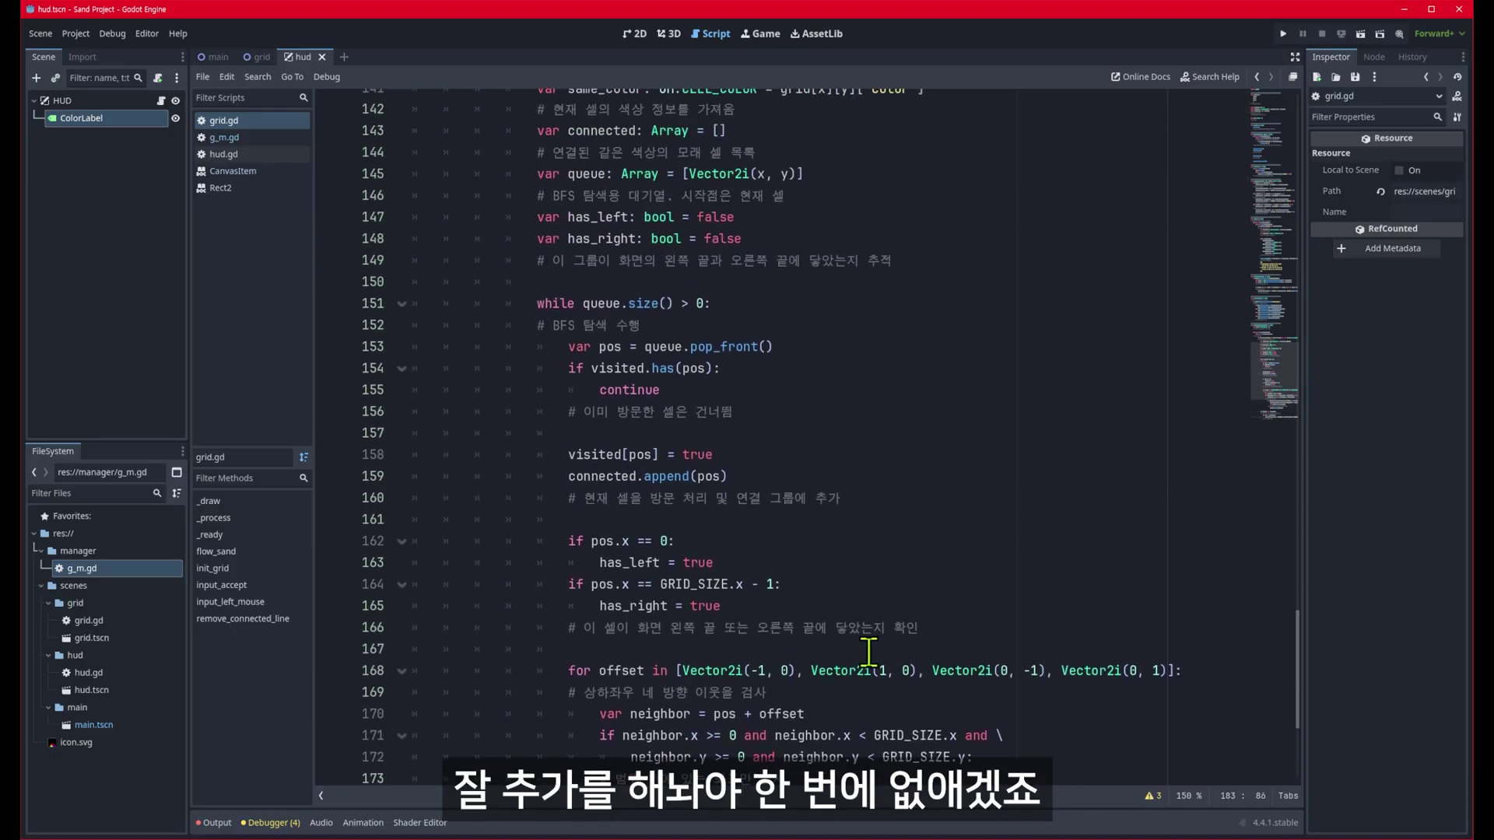
double_click(584, 210)
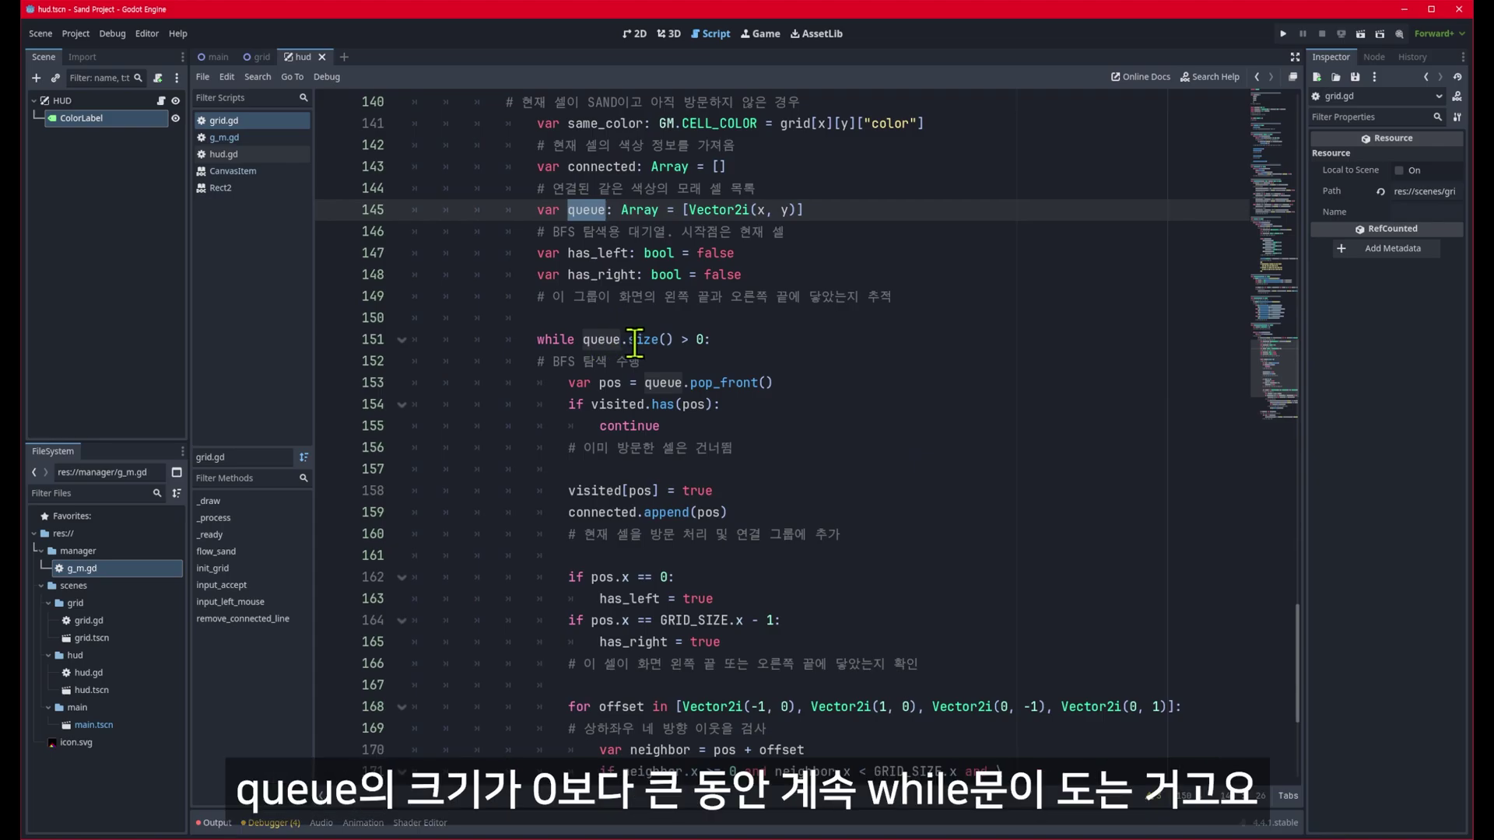
left_click_drag(535, 339, 754, 339)
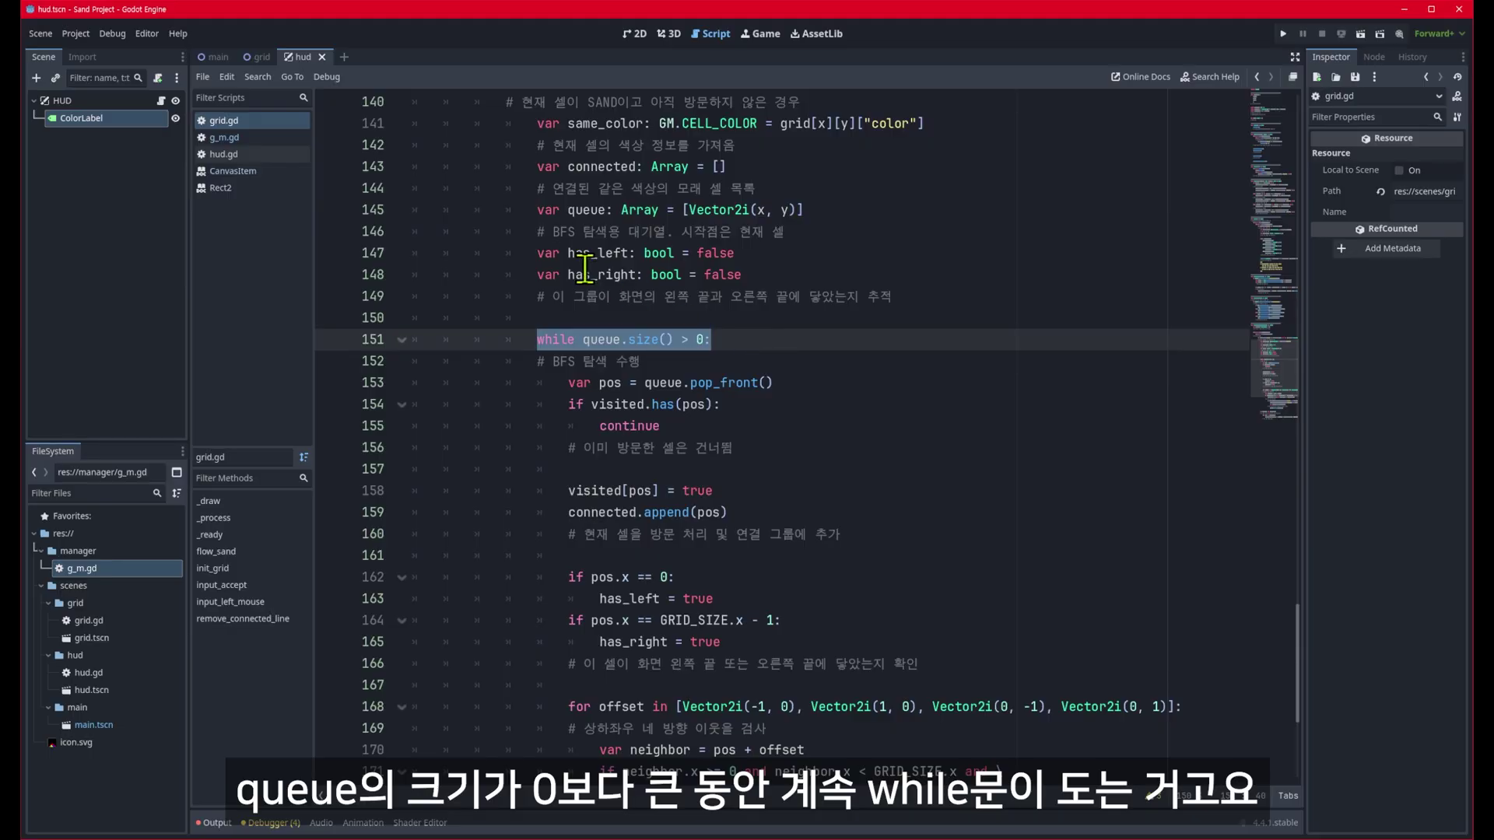
left_click_drag(536, 253, 770, 268)
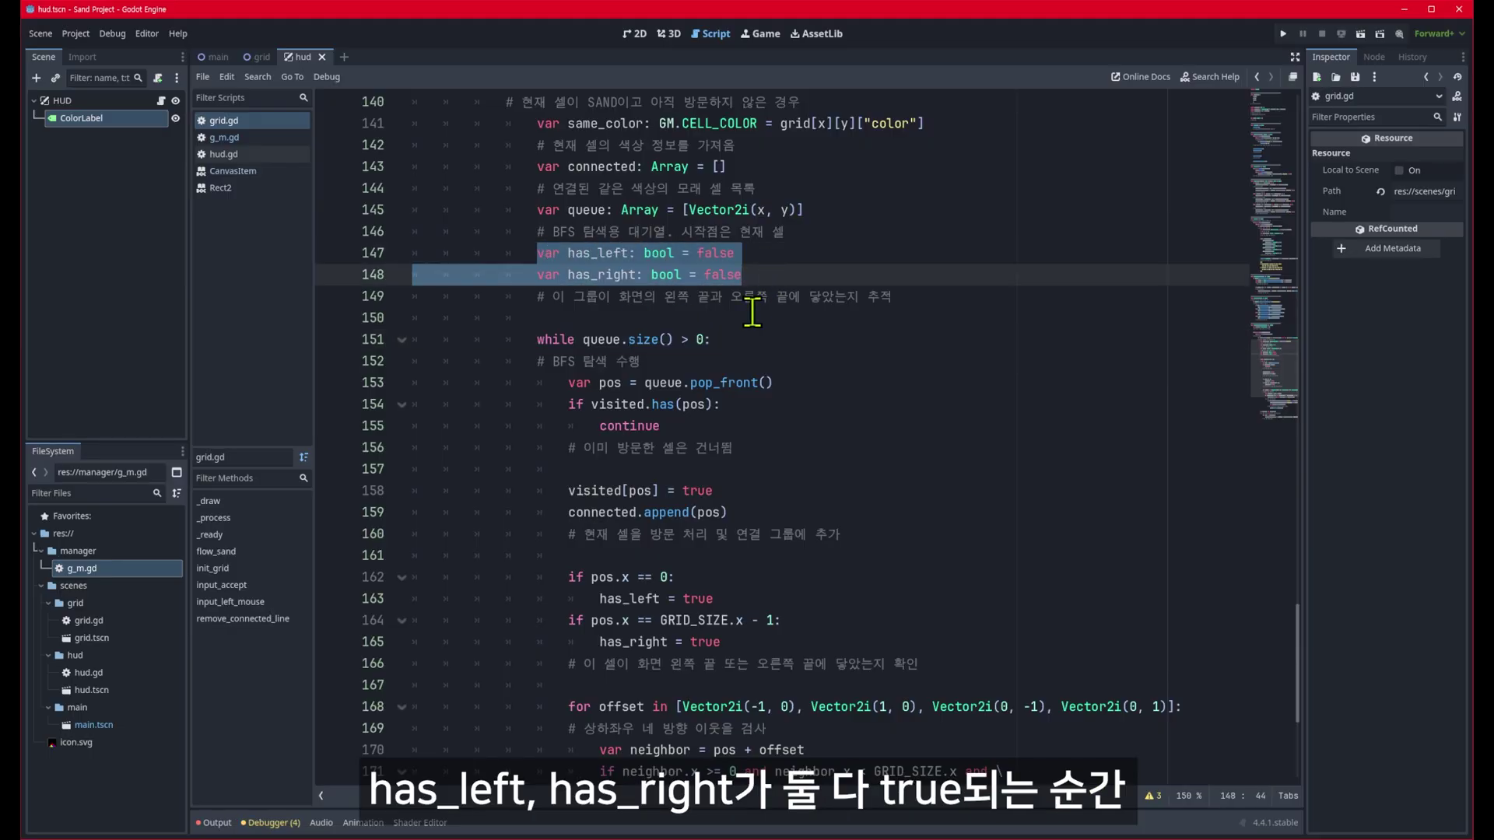
scroll(752, 311, "down", 5)
left_click_drag(537, 642, 754, 642)
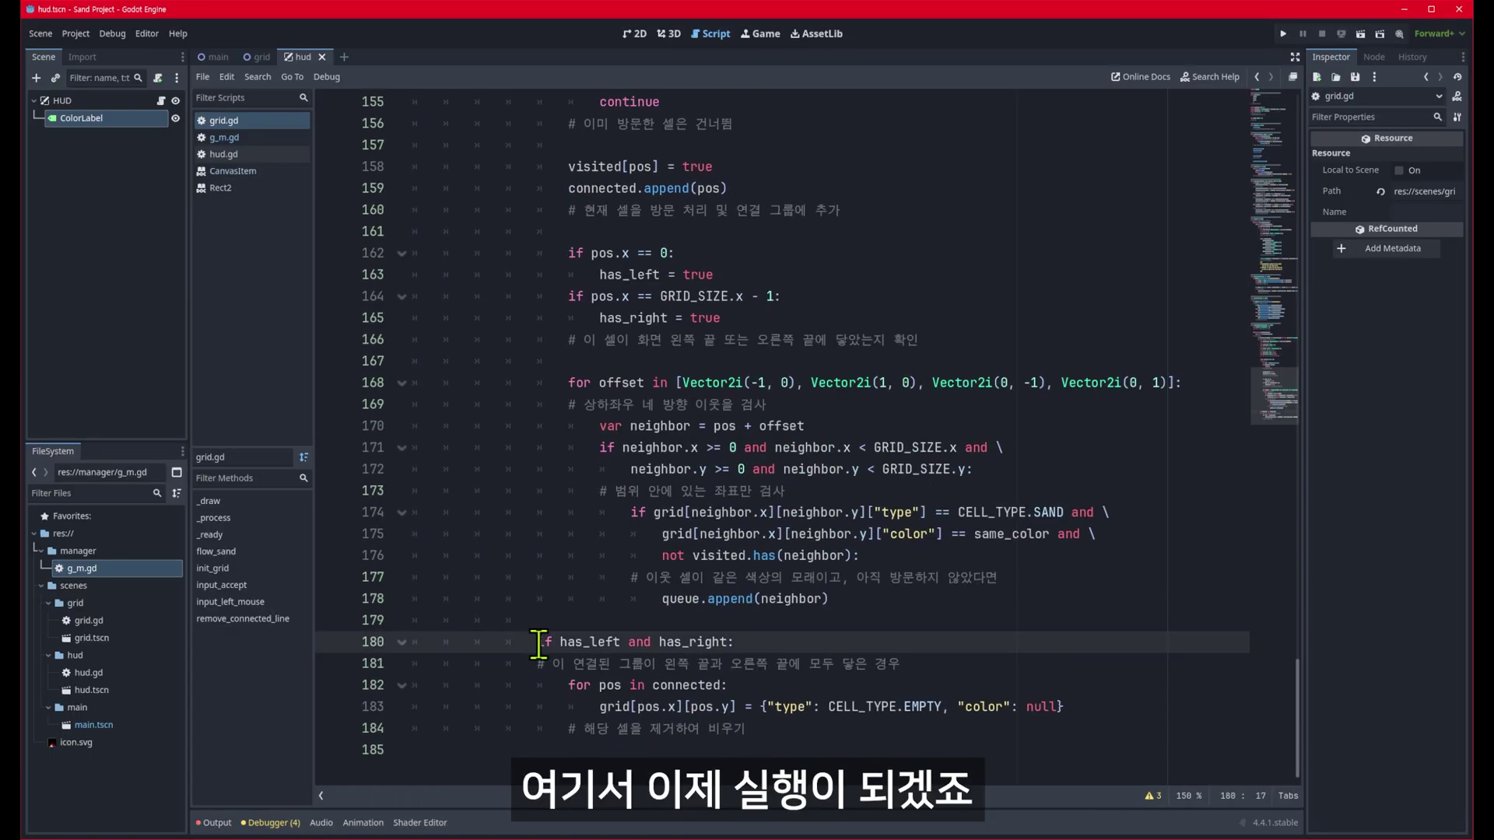
left_click(735, 669)
scroll(732, 661, "up", 6)
scroll(733, 638, "up", 3)
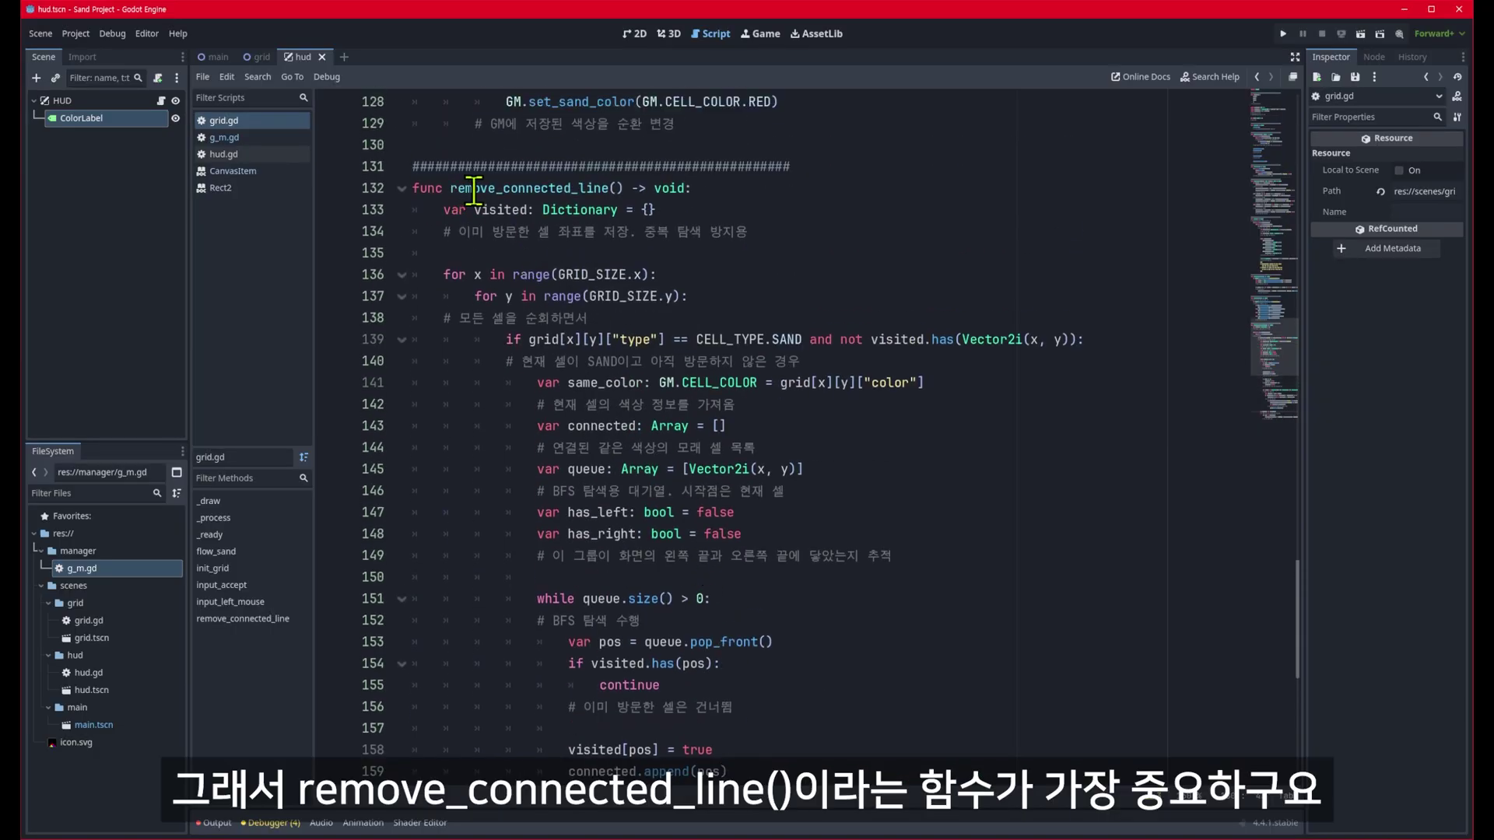
scroll(599, 366, "up", 3)
scroll(608, 465, "up", 3)
scroll(609, 466, "up", 3)
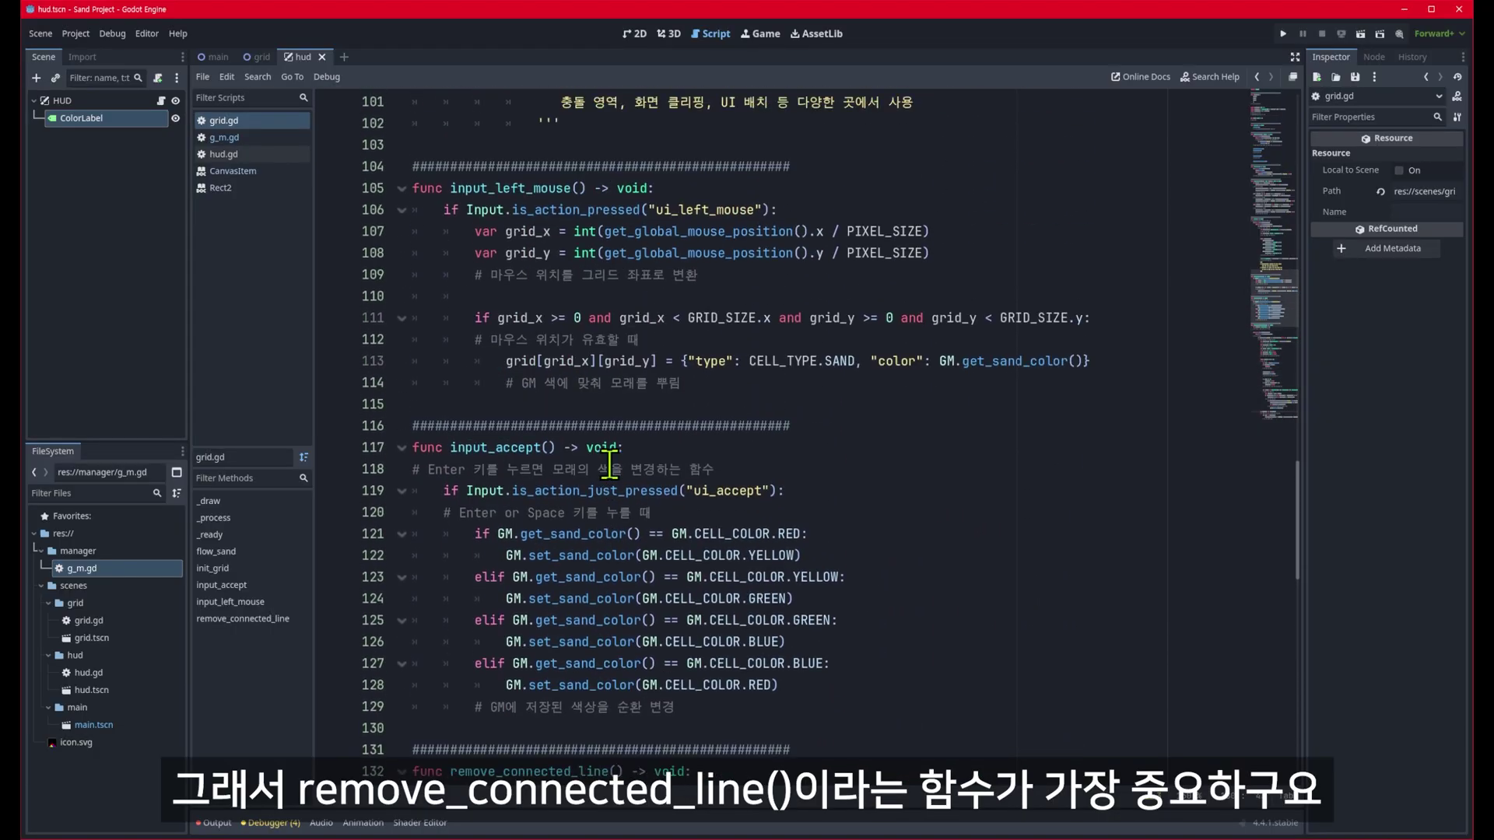
scroll(608, 465, "up", 5)
scroll(609, 465, "up", 2)
scroll(608, 459, "up", 5)
scroll(607, 455, "up", 4)
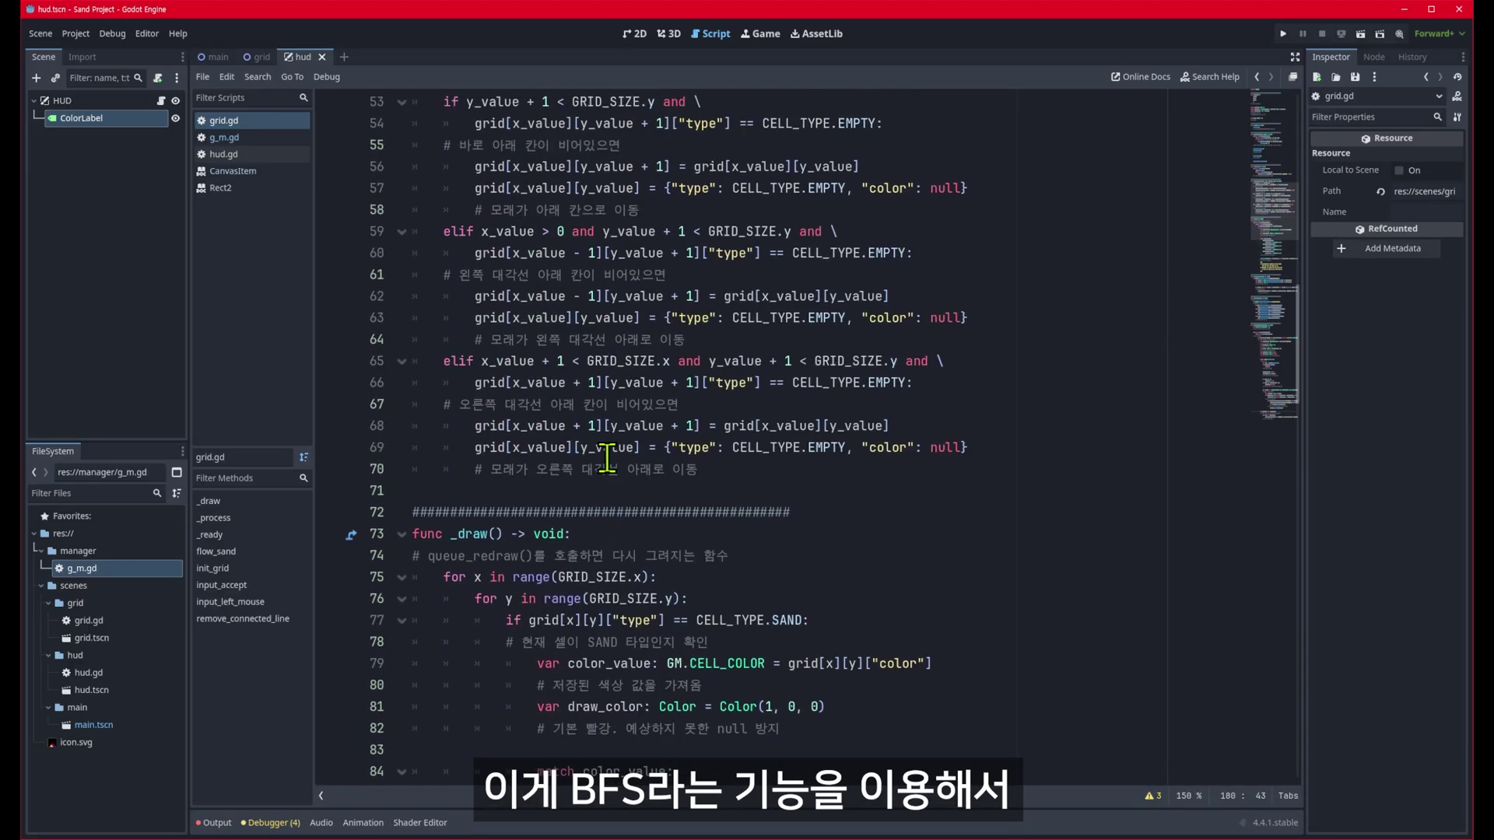
scroll(607, 455, "up", 3)
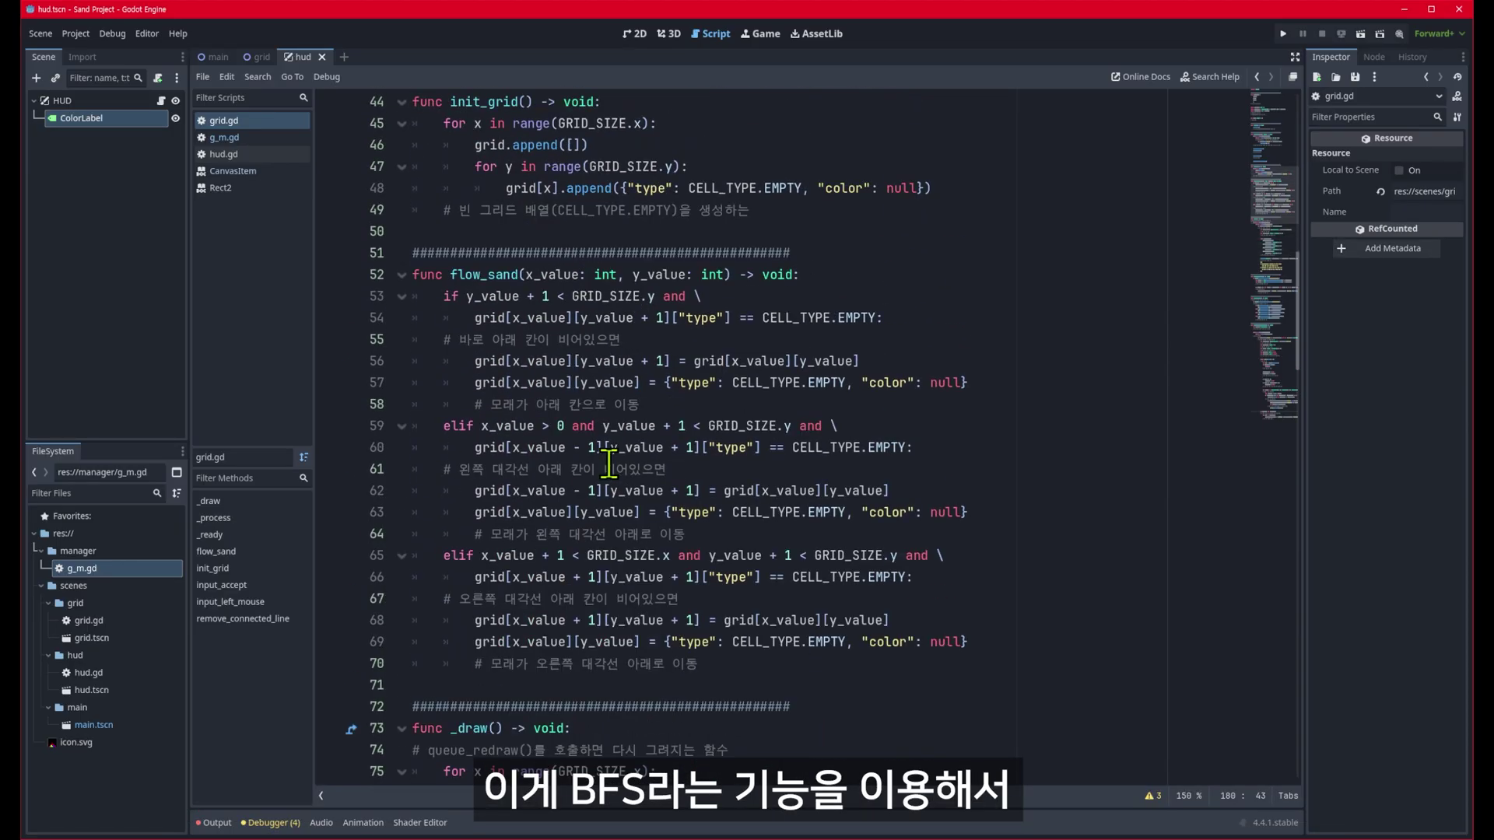
scroll(609, 465, "up", 2)
scroll(609, 466, "up", 3)
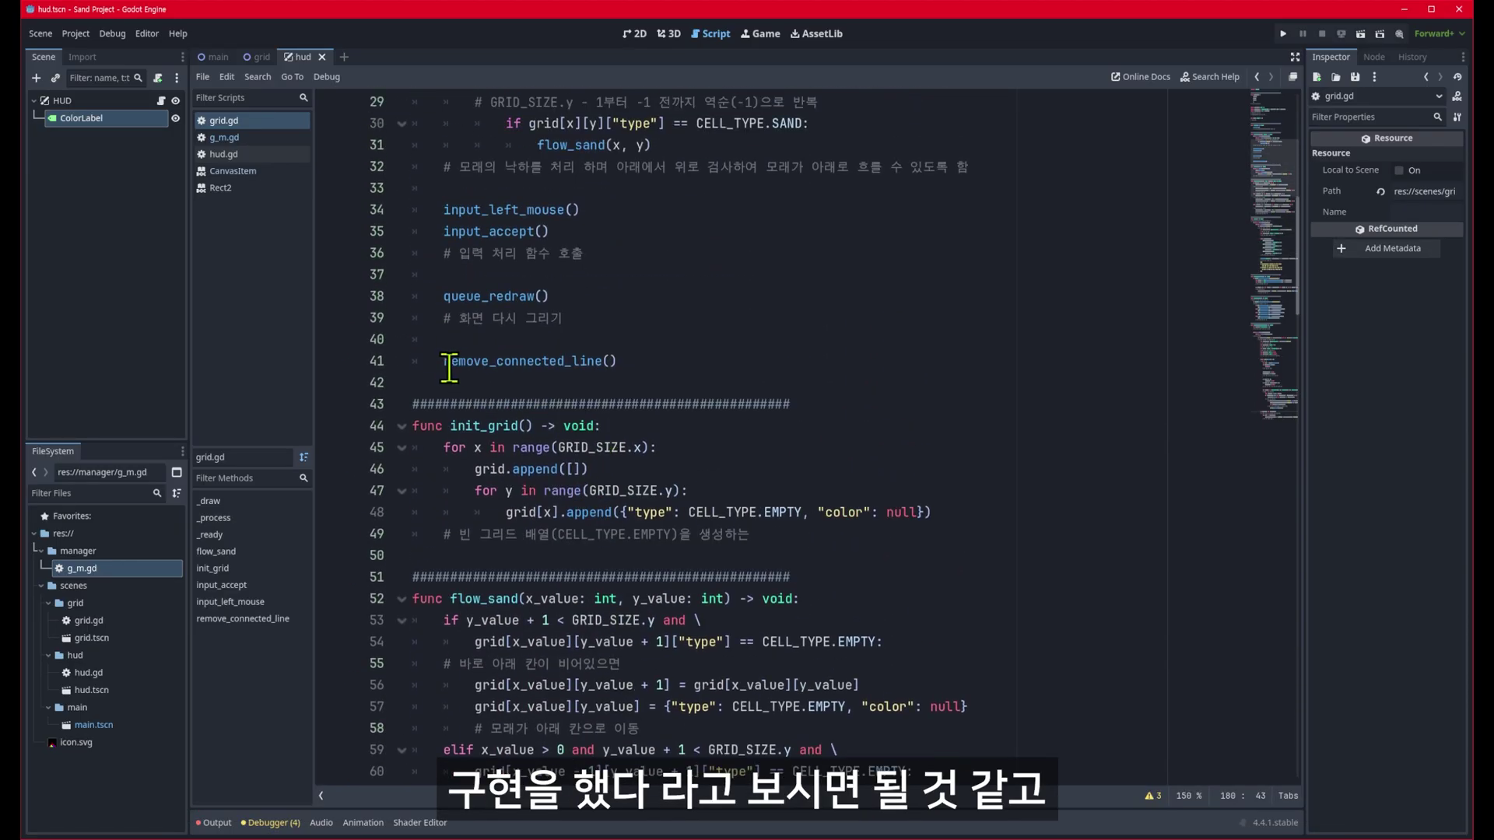
left_click_drag(449, 362, 617, 361)
scroll(651, 361, "up", 3)
left_click_drag(443, 253, 725, 334)
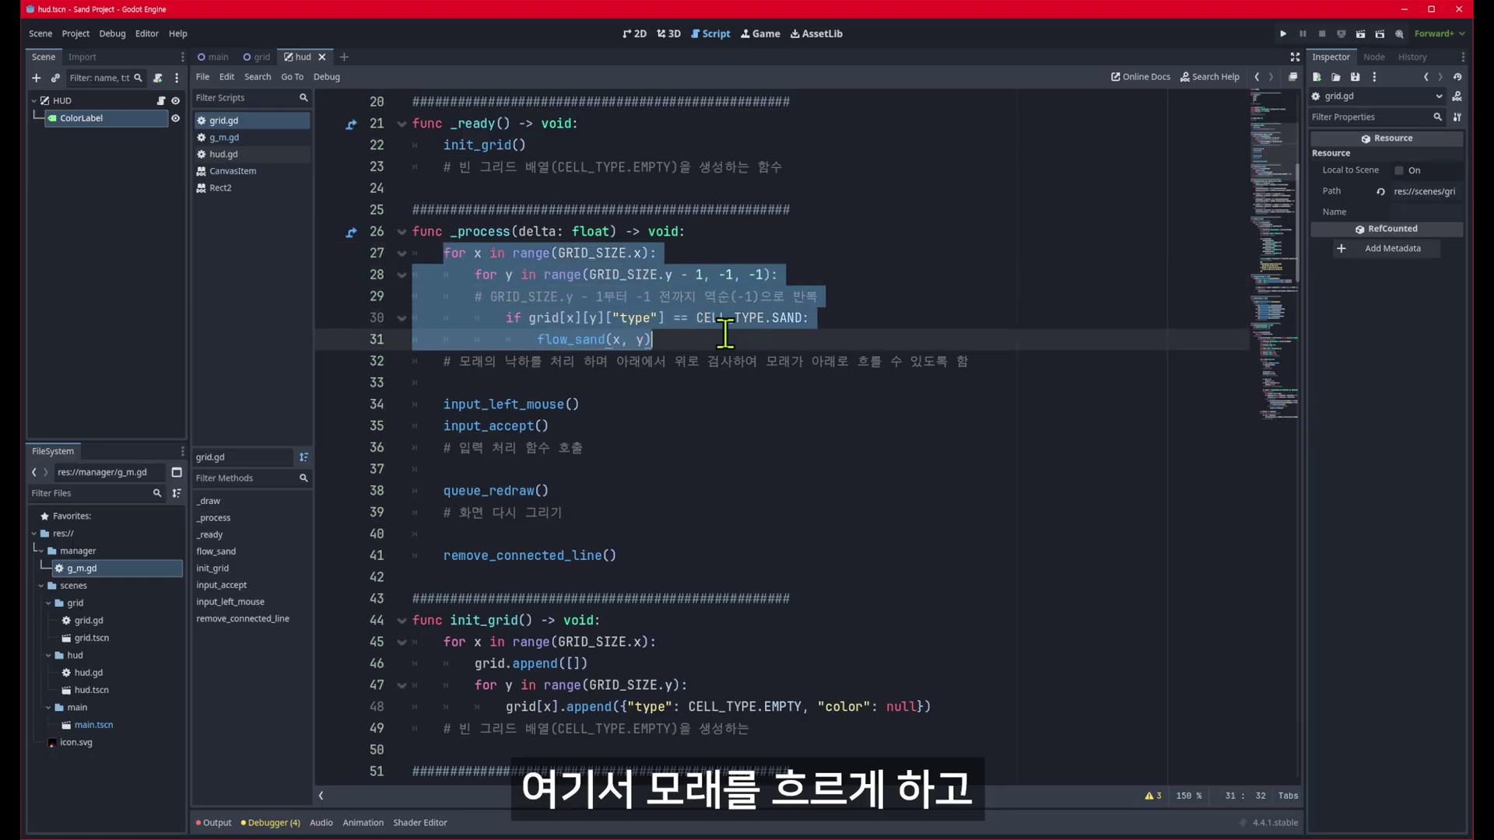
left_click_drag(444, 404, 606, 418)
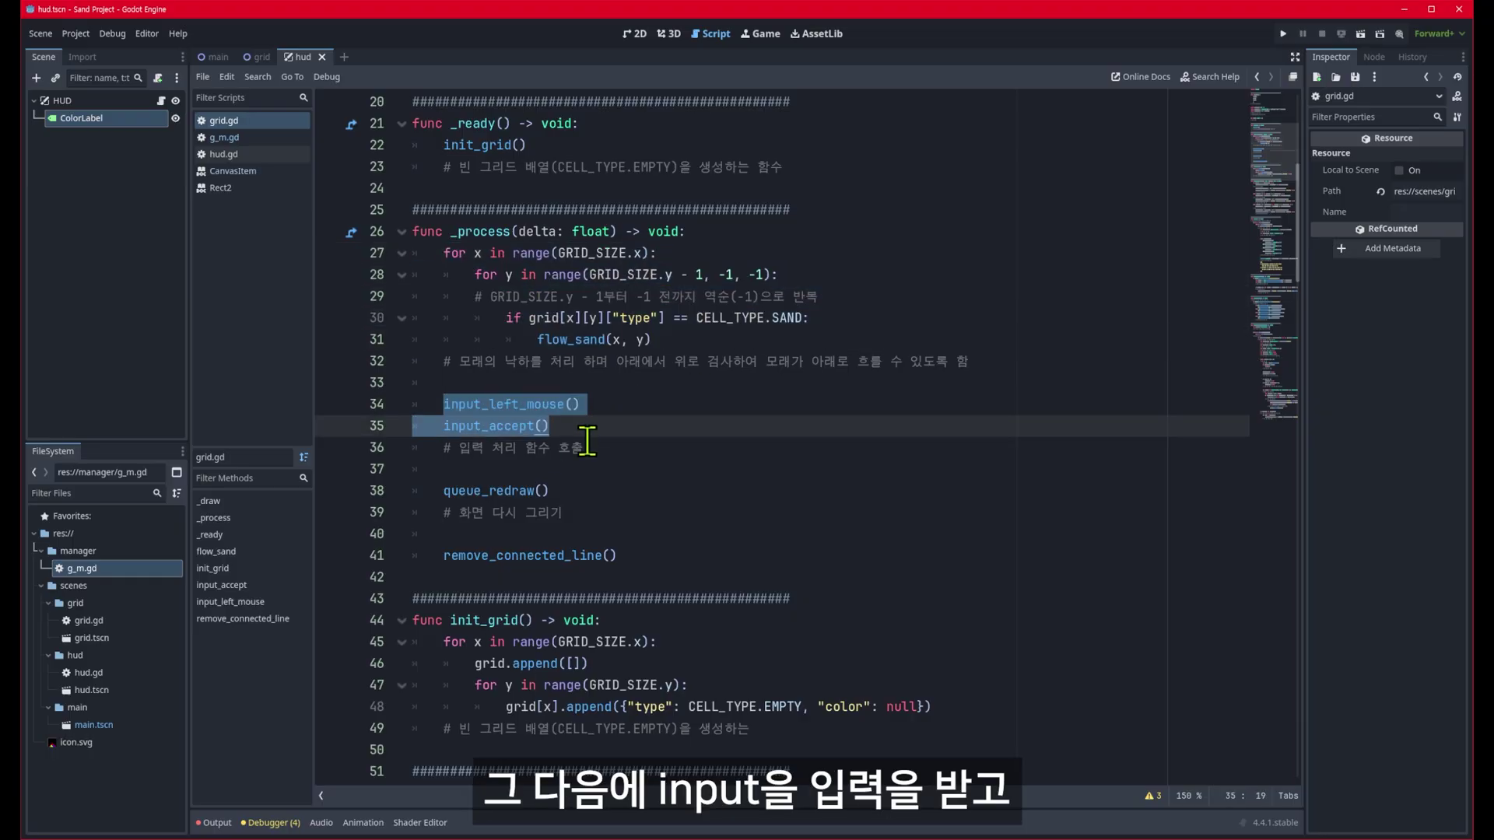
left_click_drag(444, 491, 566, 492)
left_click_drag(443, 555, 623, 557)
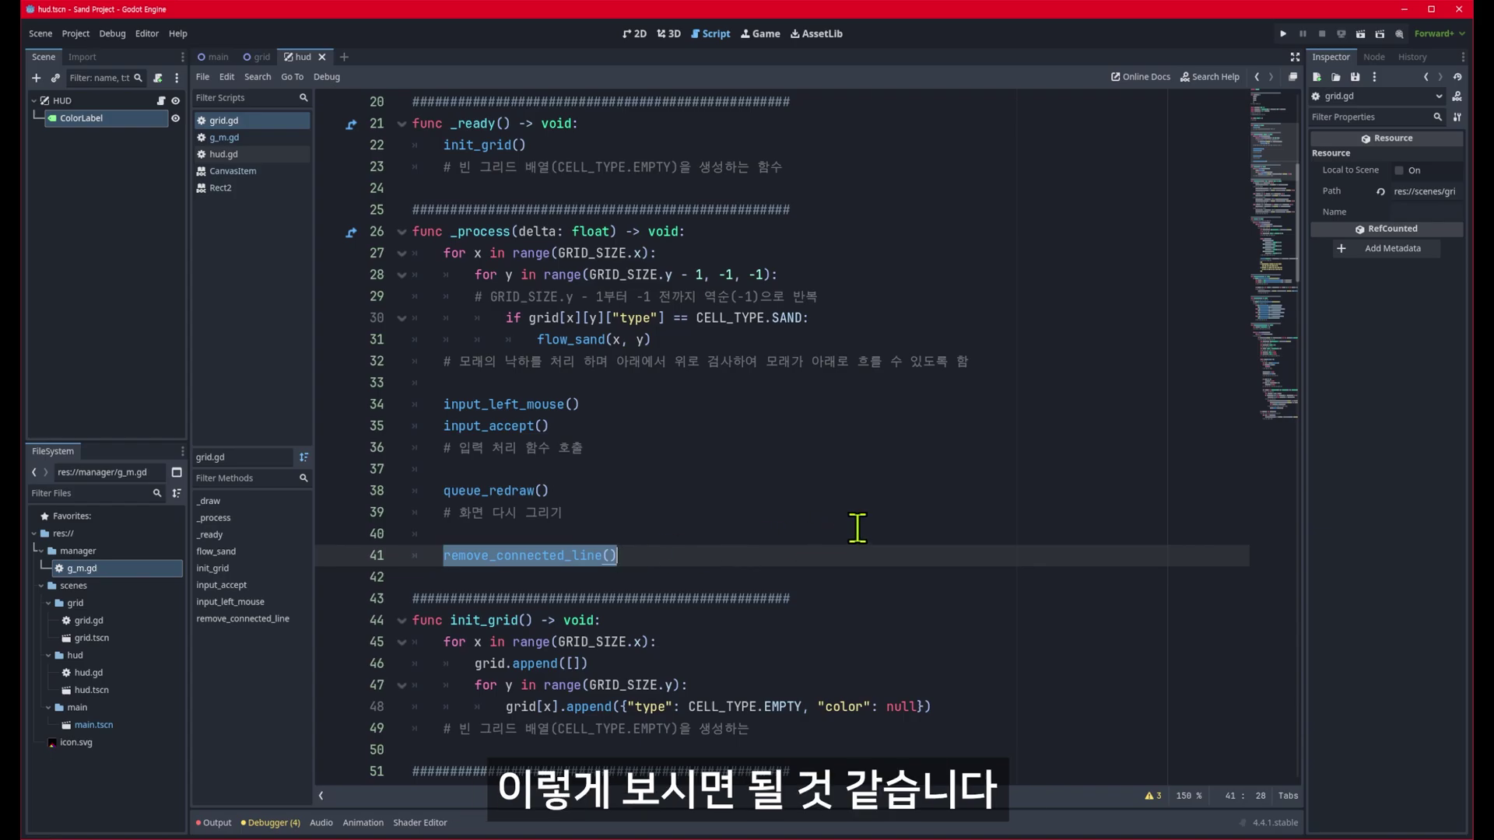
left_click(232, 155)
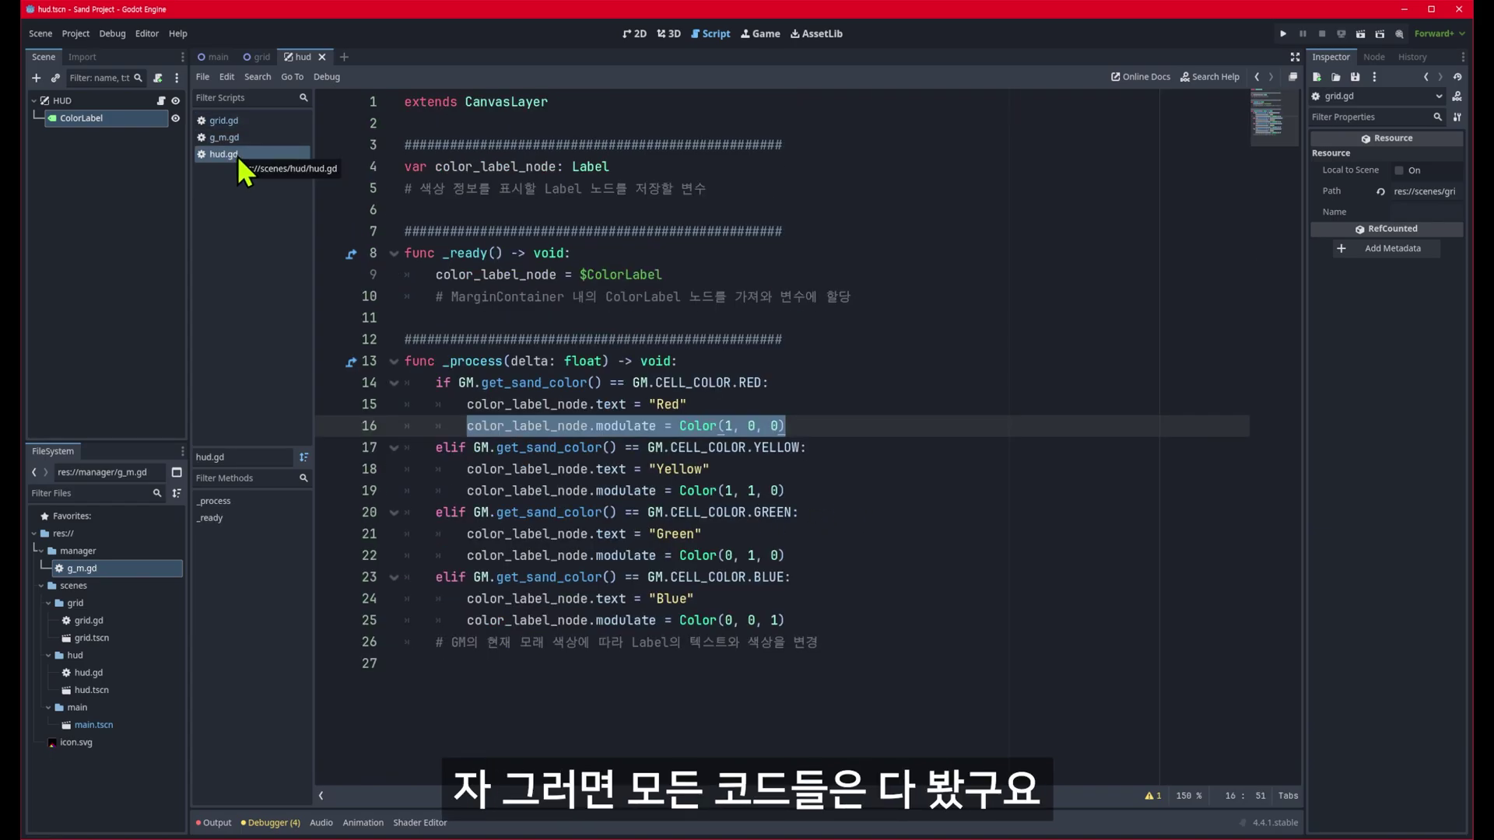
left_click(240, 139)
left_click(240, 124)
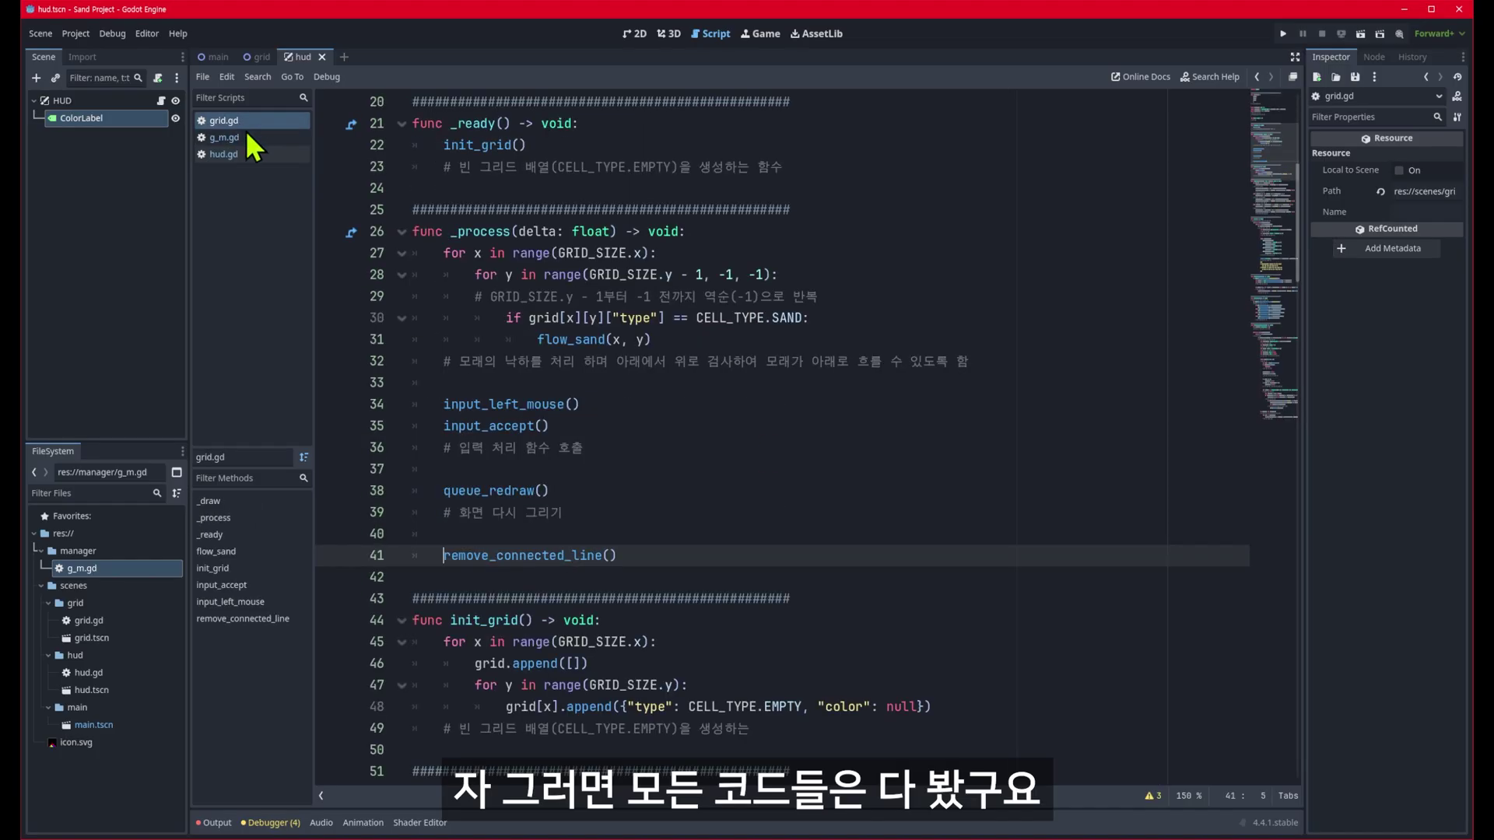
scroll(780, 453, "up", 6)
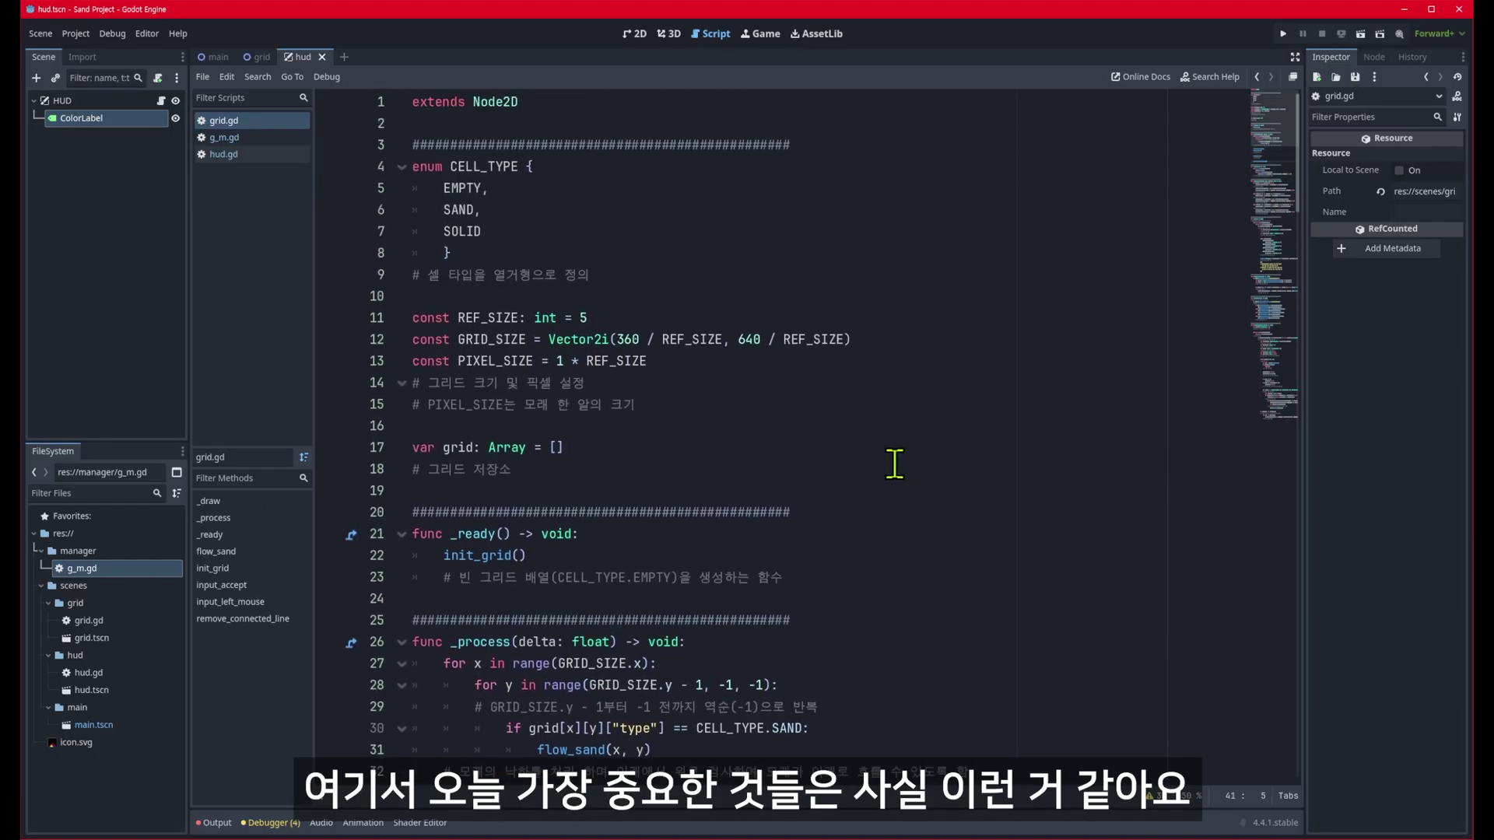
scroll(895, 464, "down", 6)
scroll(895, 459, "down", 3)
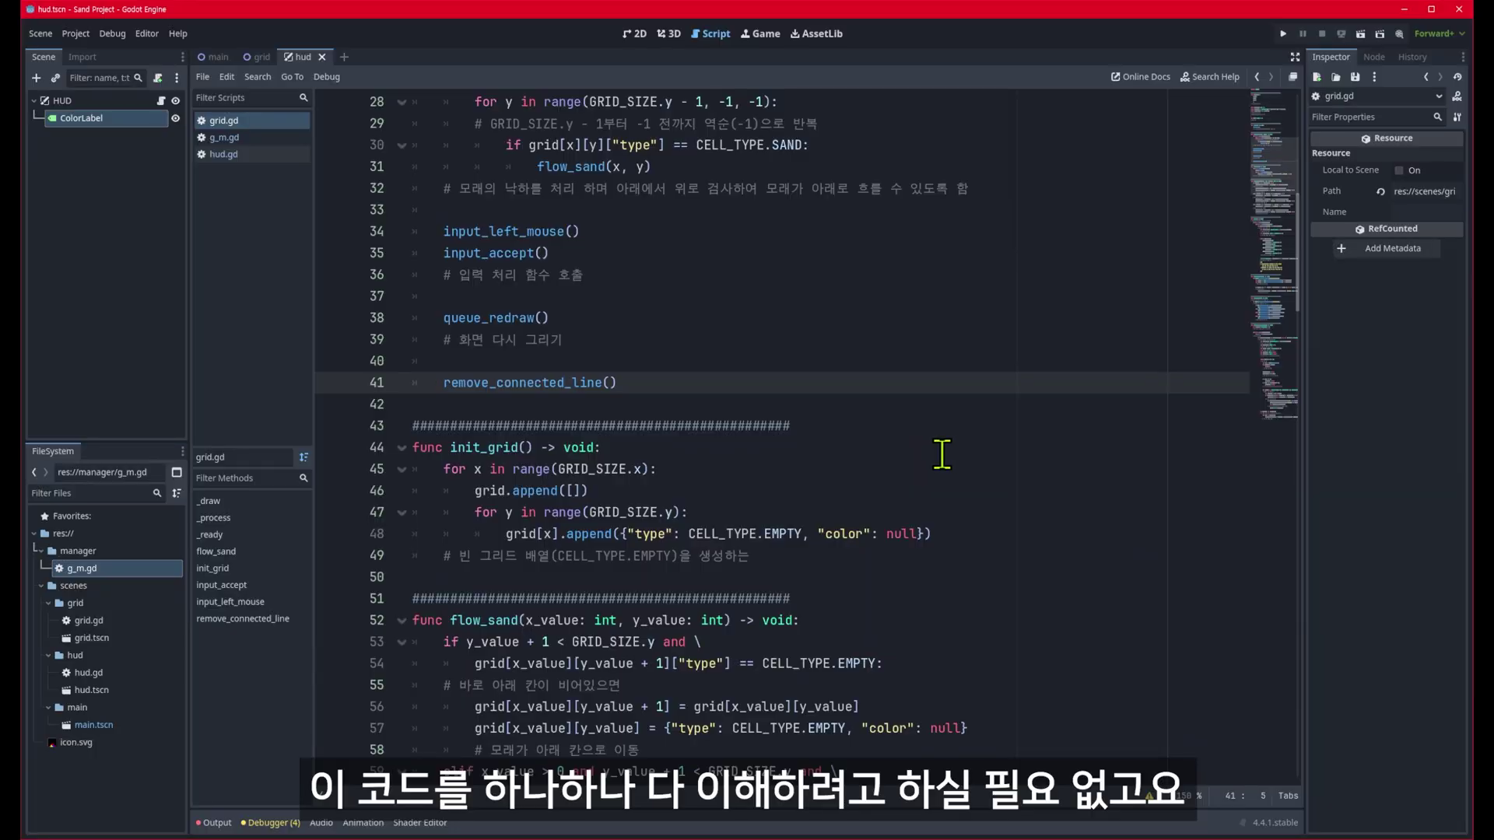
scroll(950, 450, "down", 2)
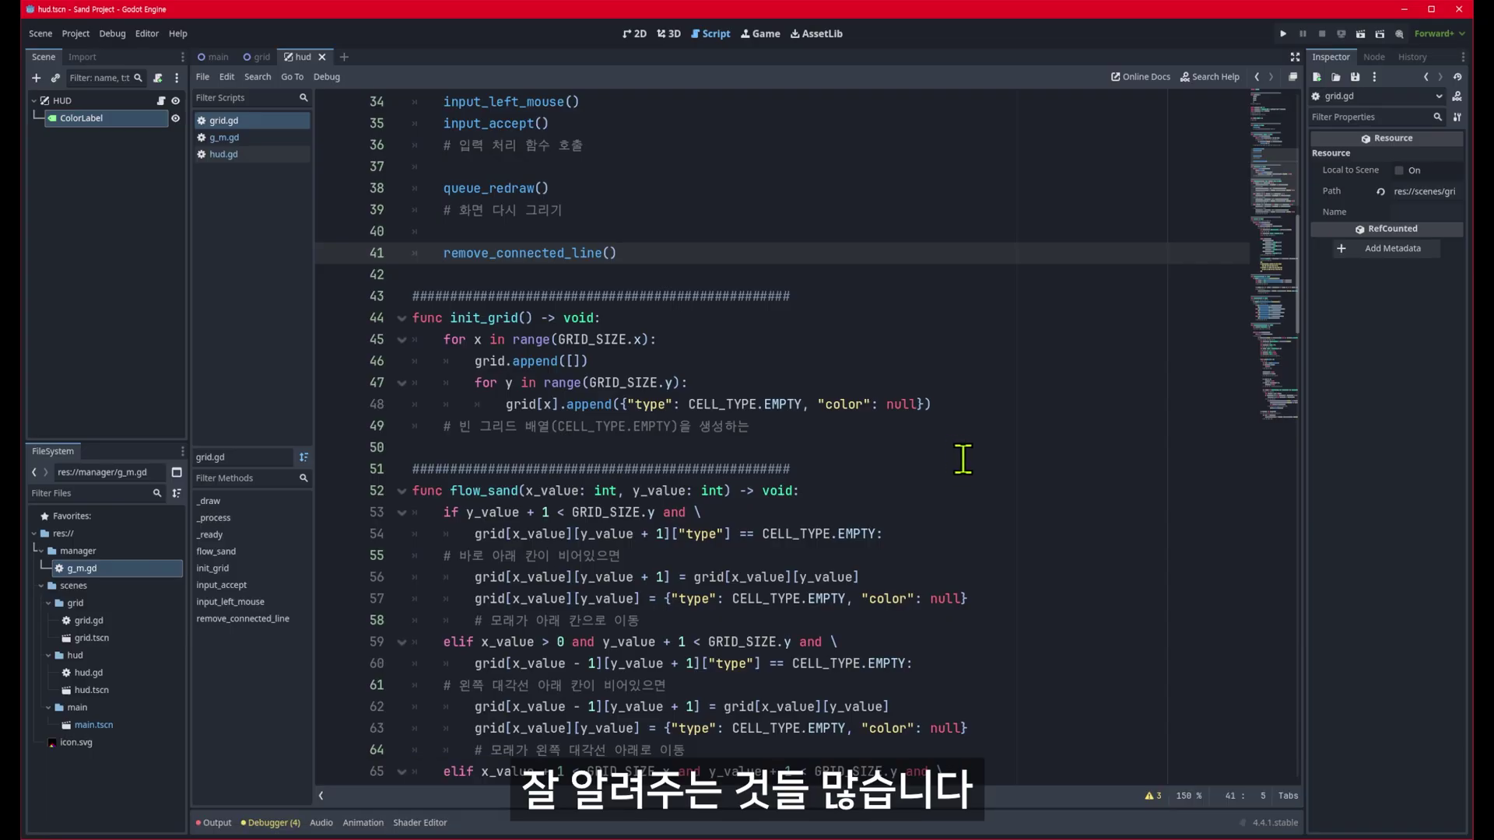
scroll(1011, 457, "down", 2)
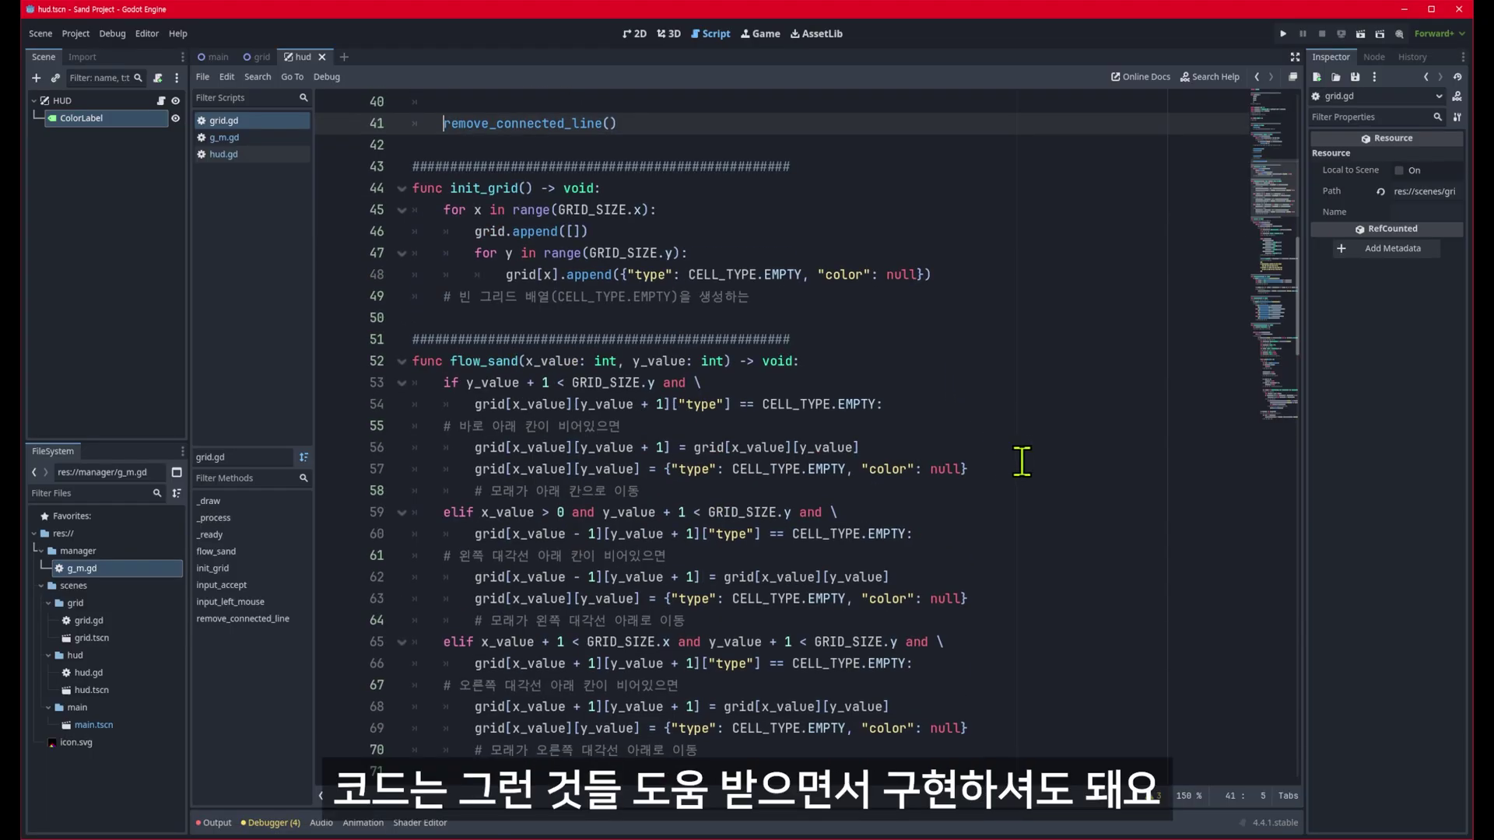
scroll(1007, 457, "down", 1)
scroll(996, 451, "down", 2)
scroll(985, 436, "down", 1)
scroll(980, 434, "down", 2)
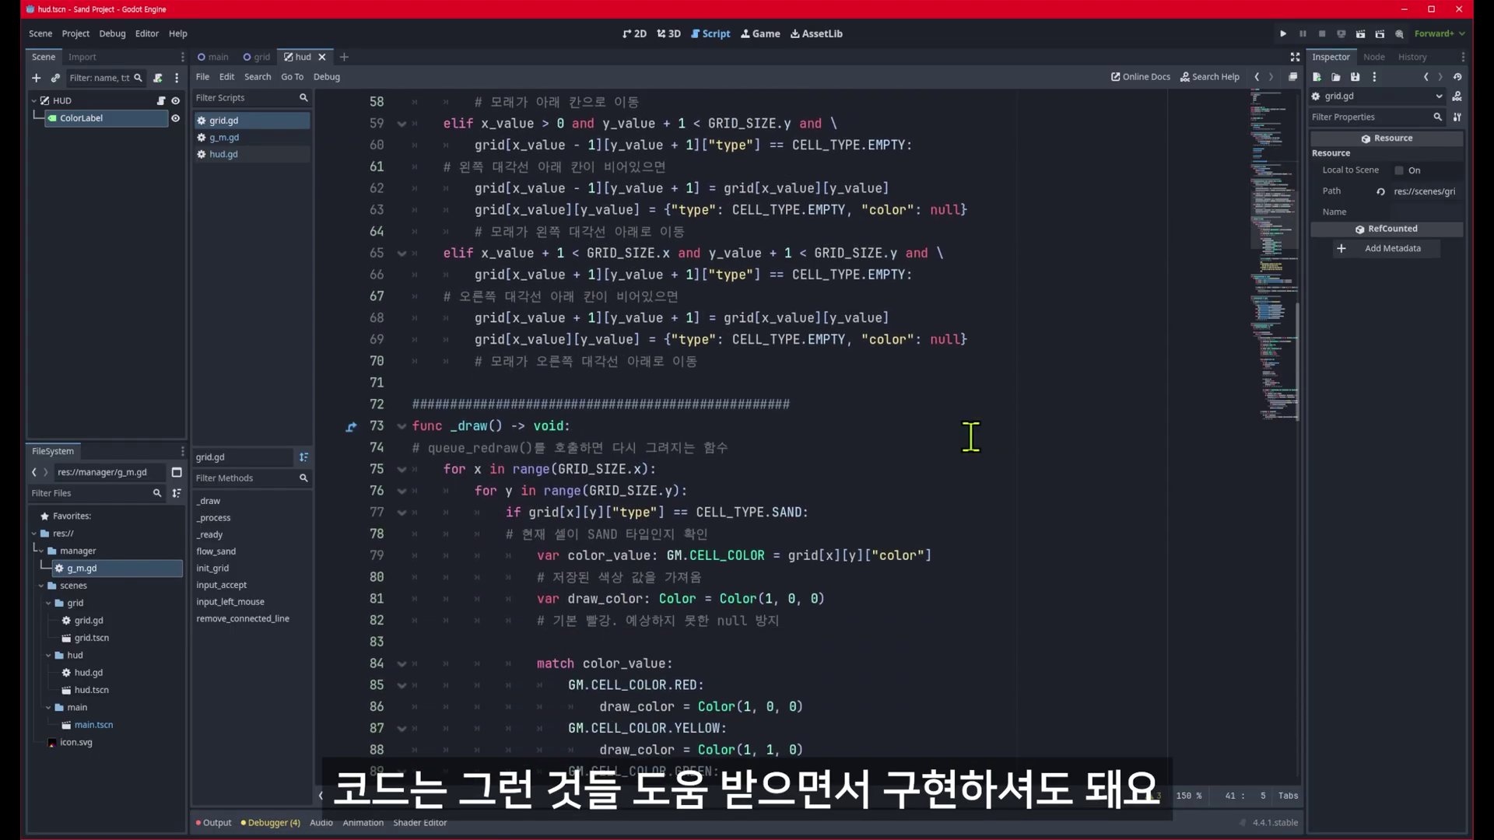
scroll(969, 436, "down", 1)
scroll(957, 436, "down", 3)
scroll(951, 438, "down", 1)
scroll(951, 438, "down", 1)
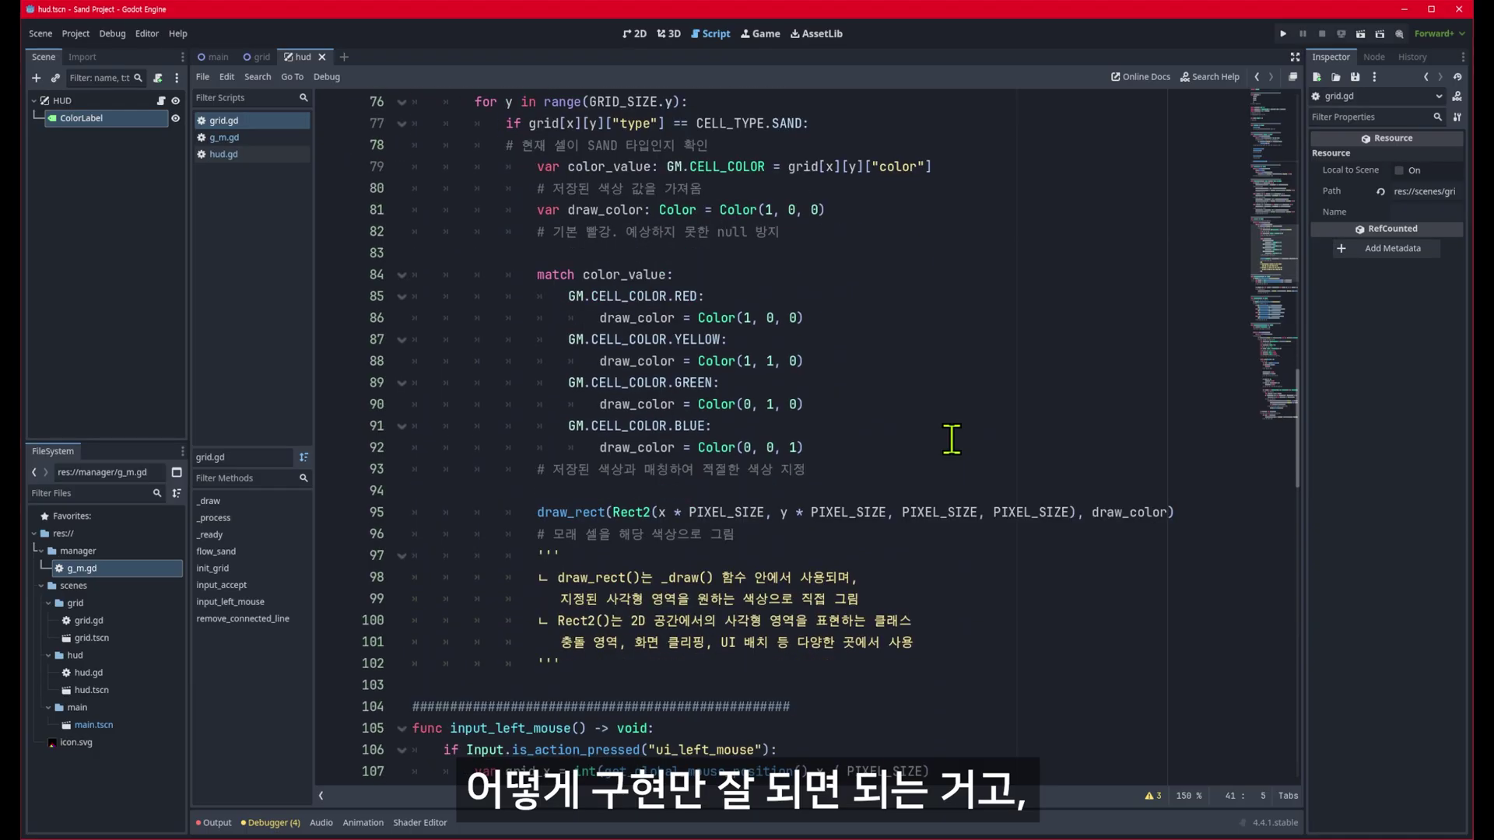
scroll(951, 438, "down", 3)
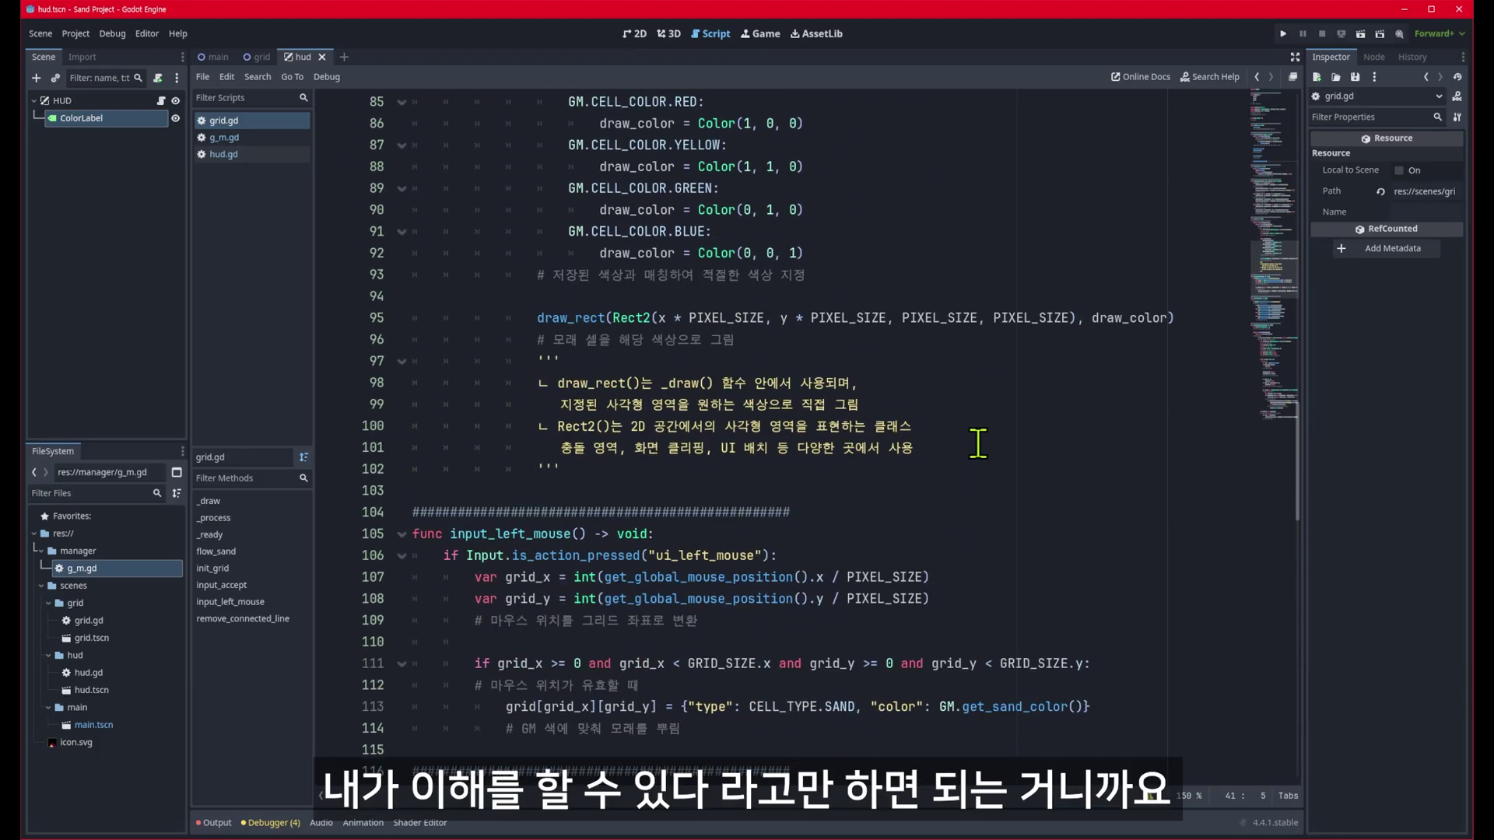
scroll(1072, 457, "down", 7)
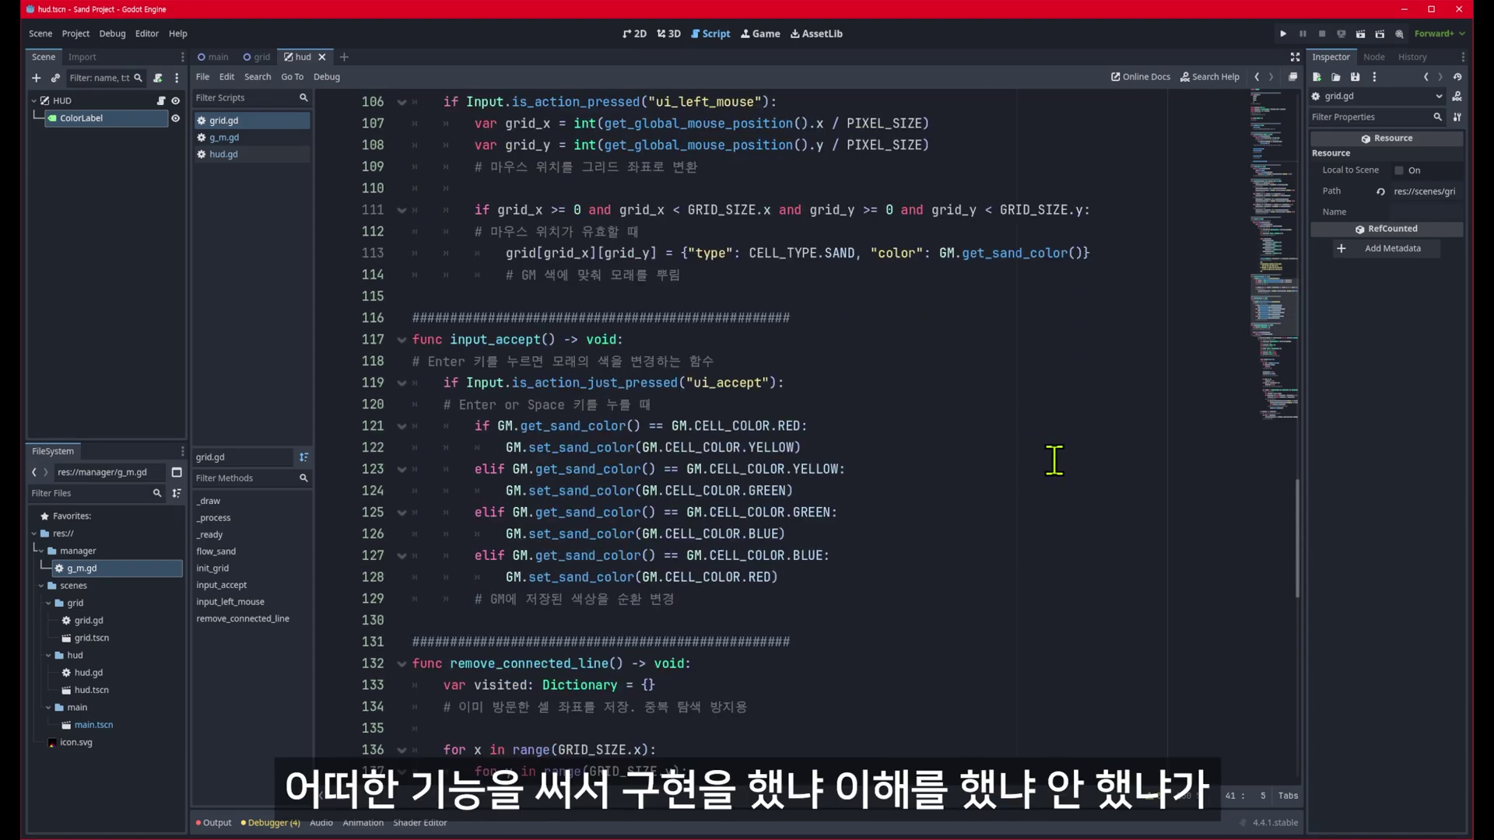
scroll(1048, 467, "down", 5)
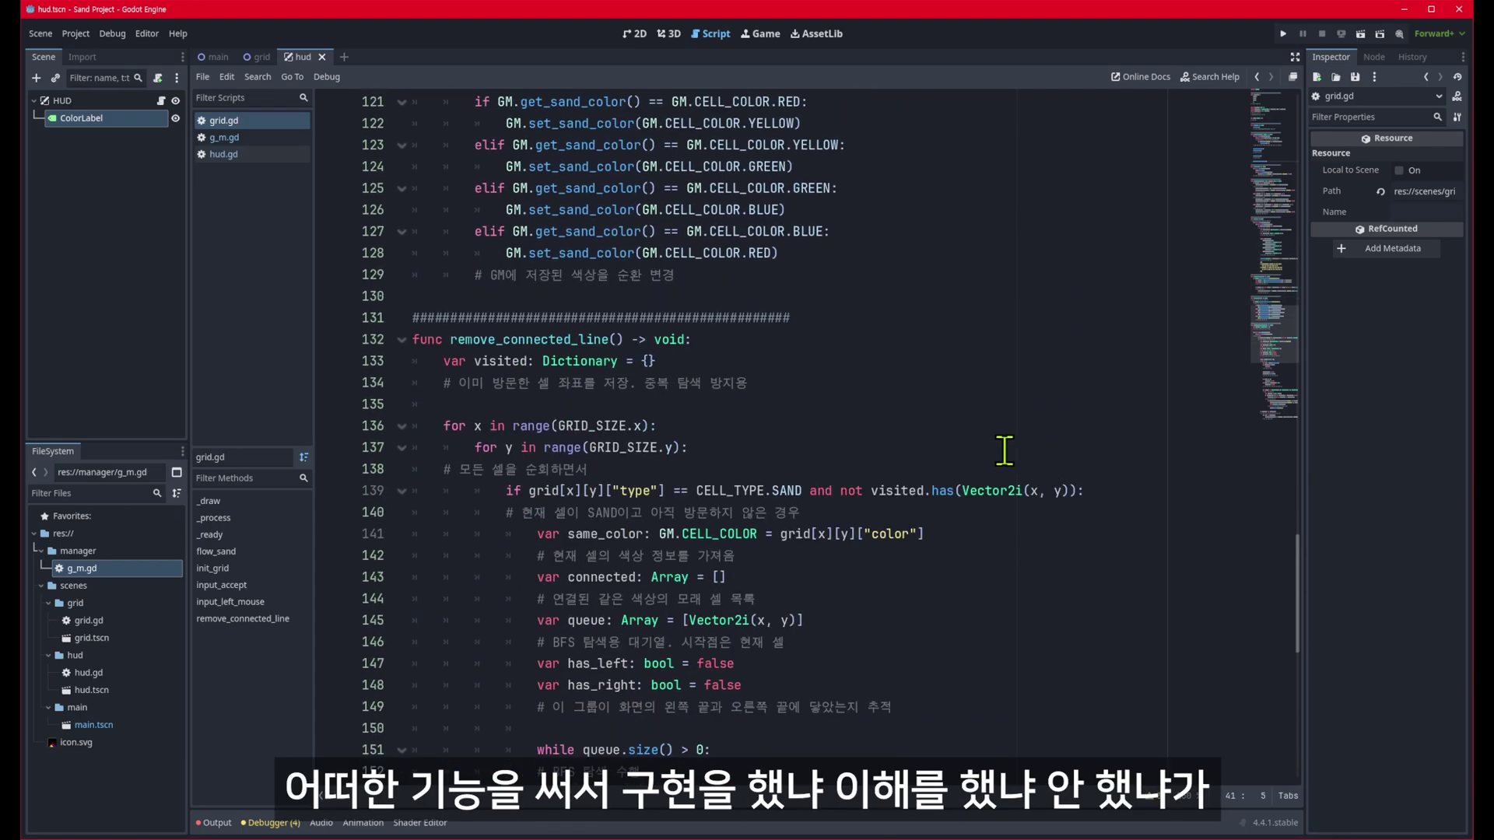
scroll(998, 452, "down", 3)
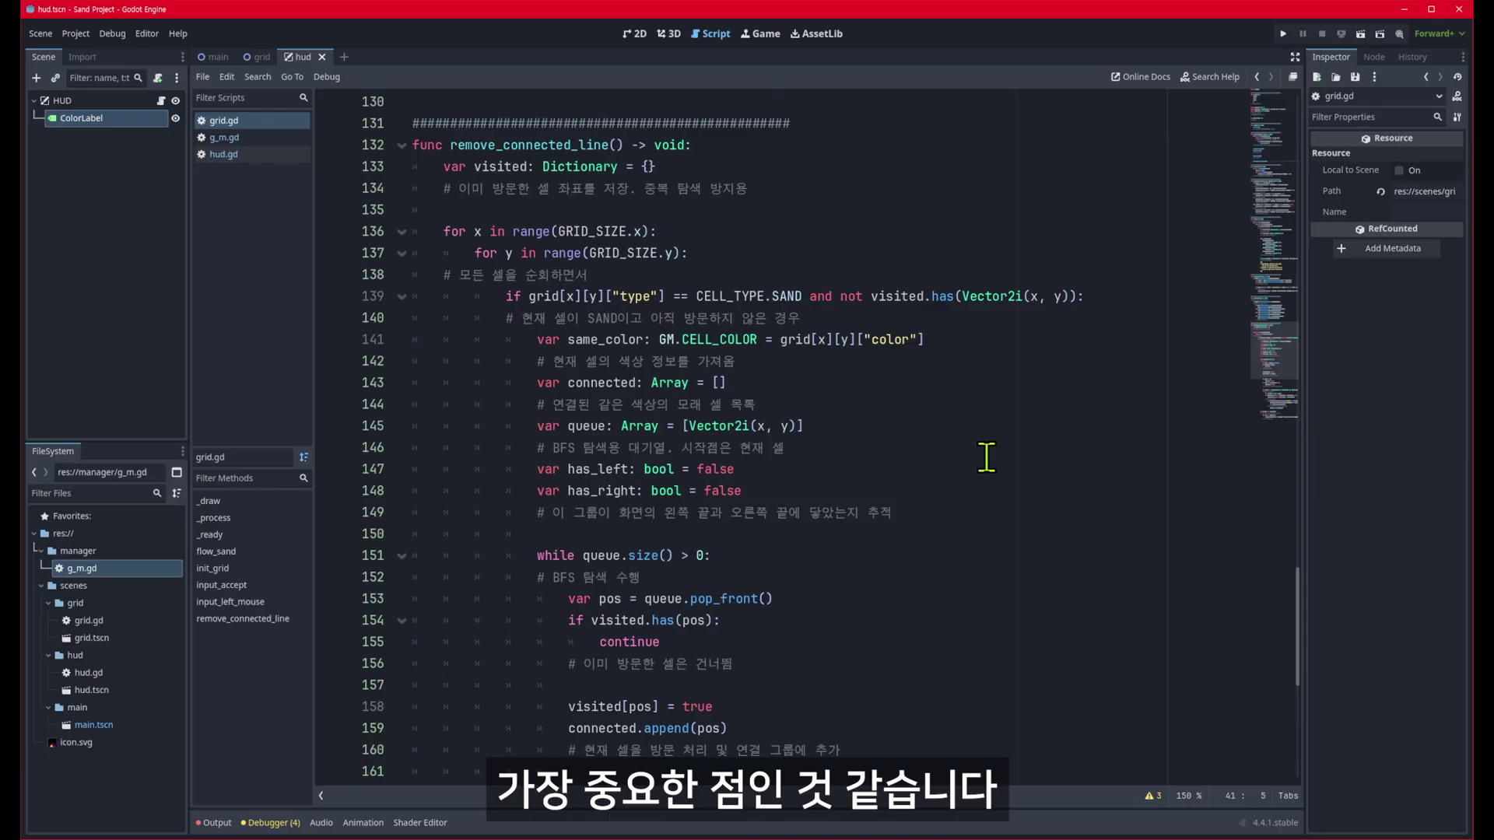
scroll(991, 474, "up", 10)
scroll(991, 473, "up", 13)
scroll(818, 428, "up", 13)
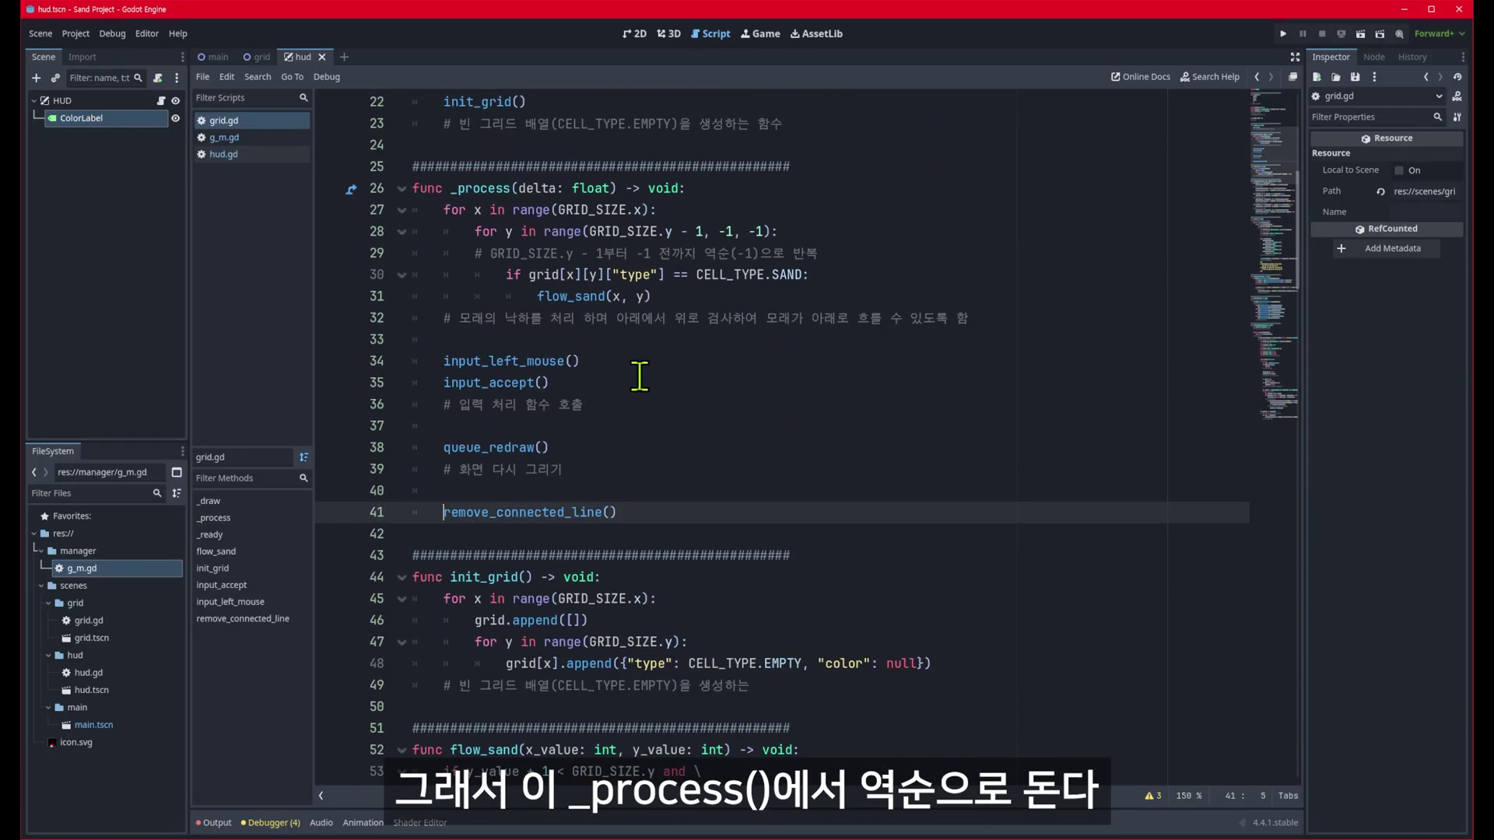
left_click(506, 277)
left_click_drag(475, 231, 780, 229)
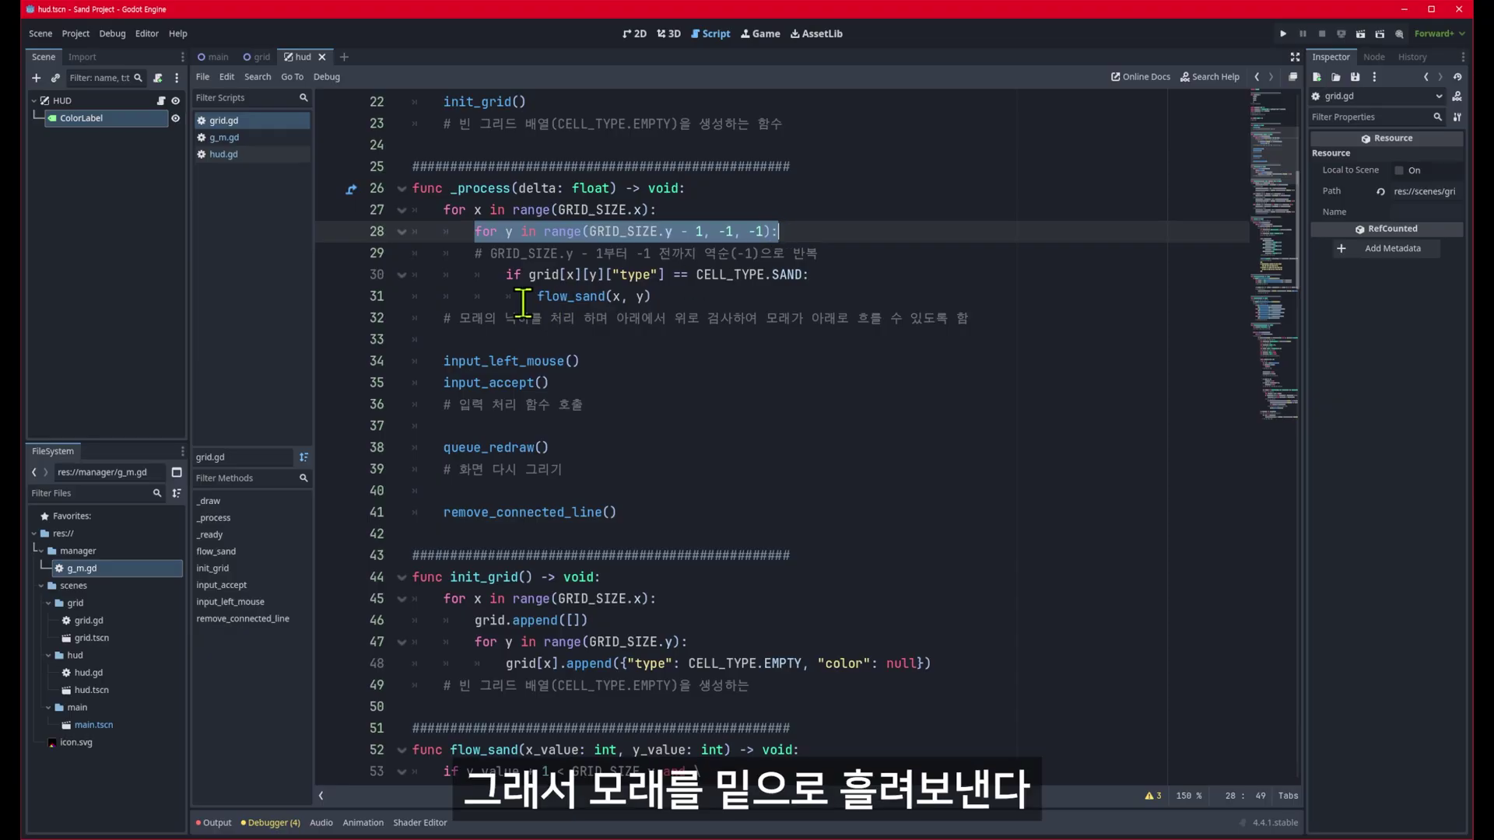
left_click_drag(537, 297, 669, 296)
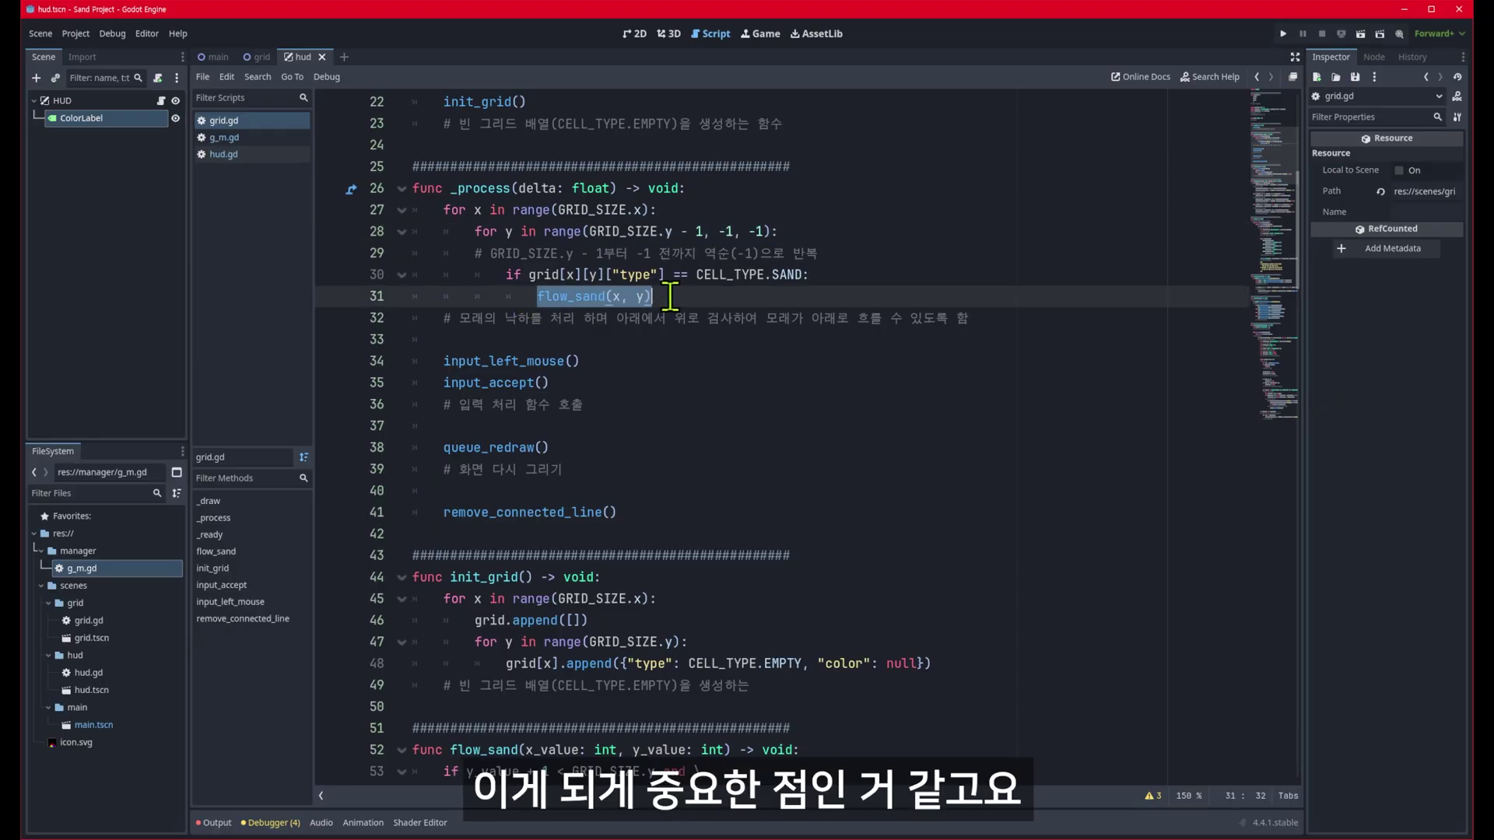
left_click_drag(440, 447, 590, 443)
left_click(535, 447)
scroll(544, 467, "down", 10)
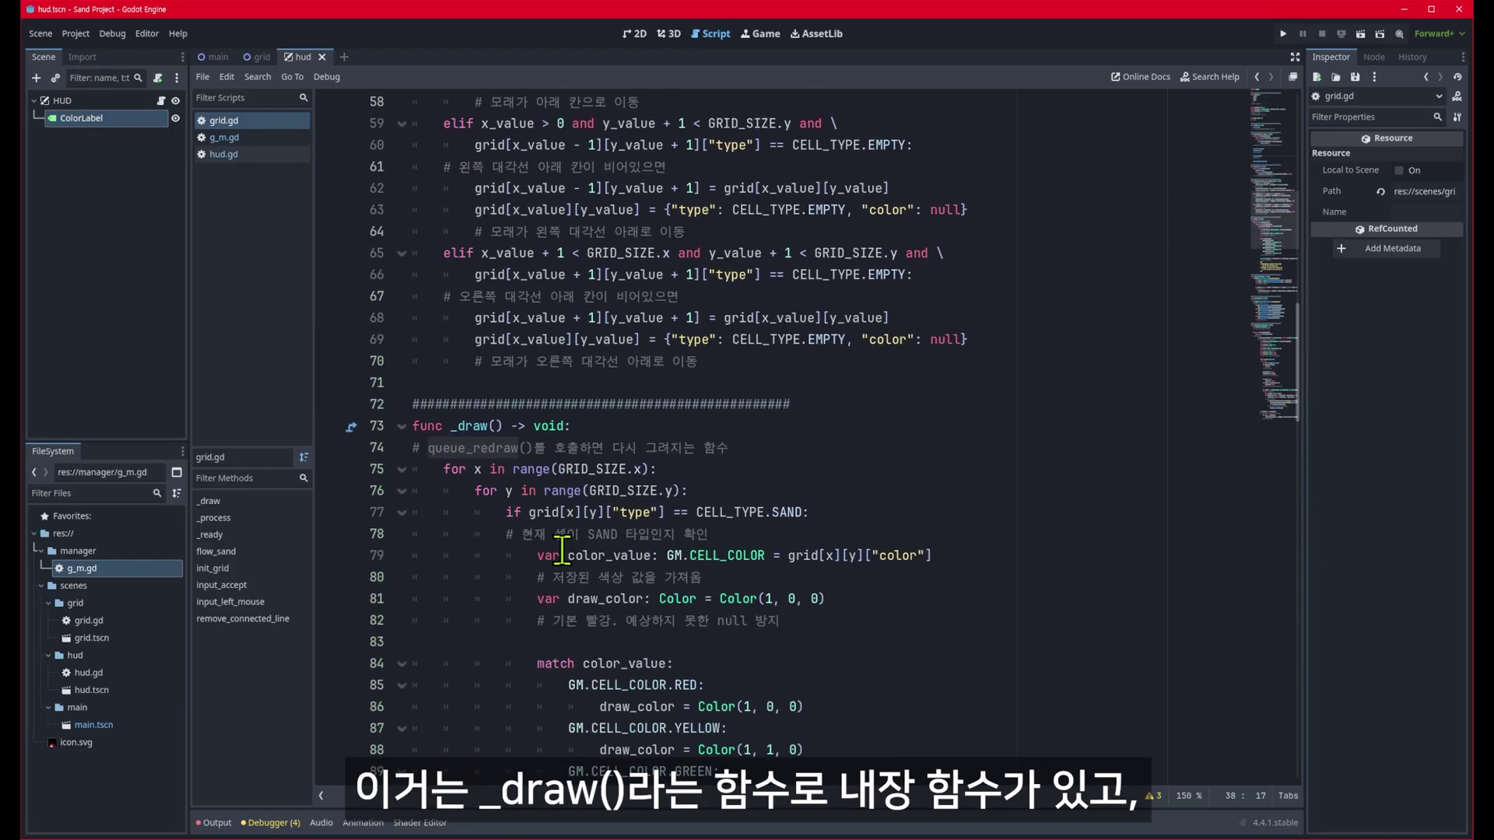
left_click_drag(450, 361, 501, 361)
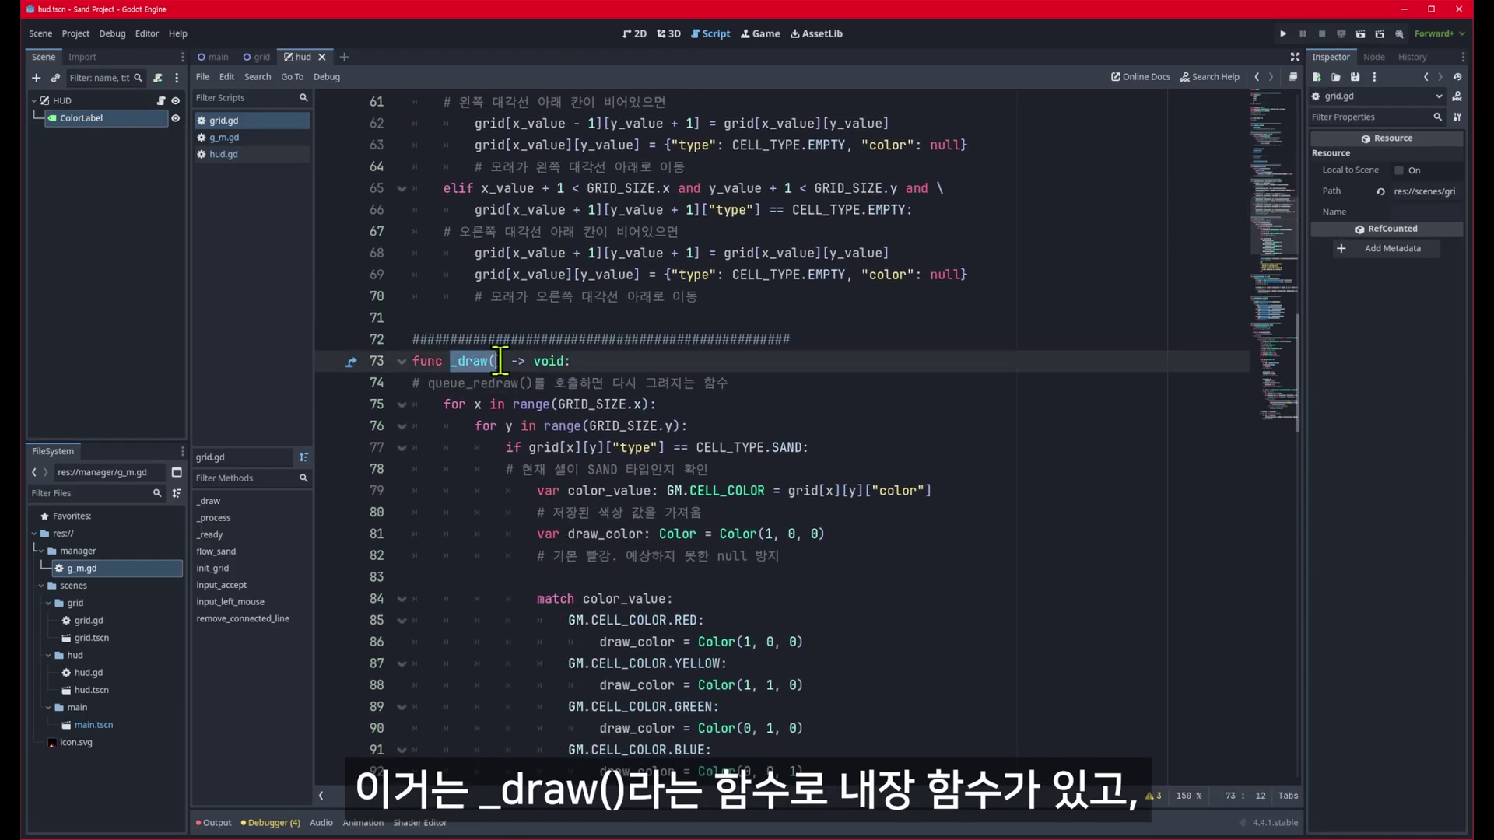
scroll(521, 393, "down", 2)
scroll(521, 393, "down", 2)
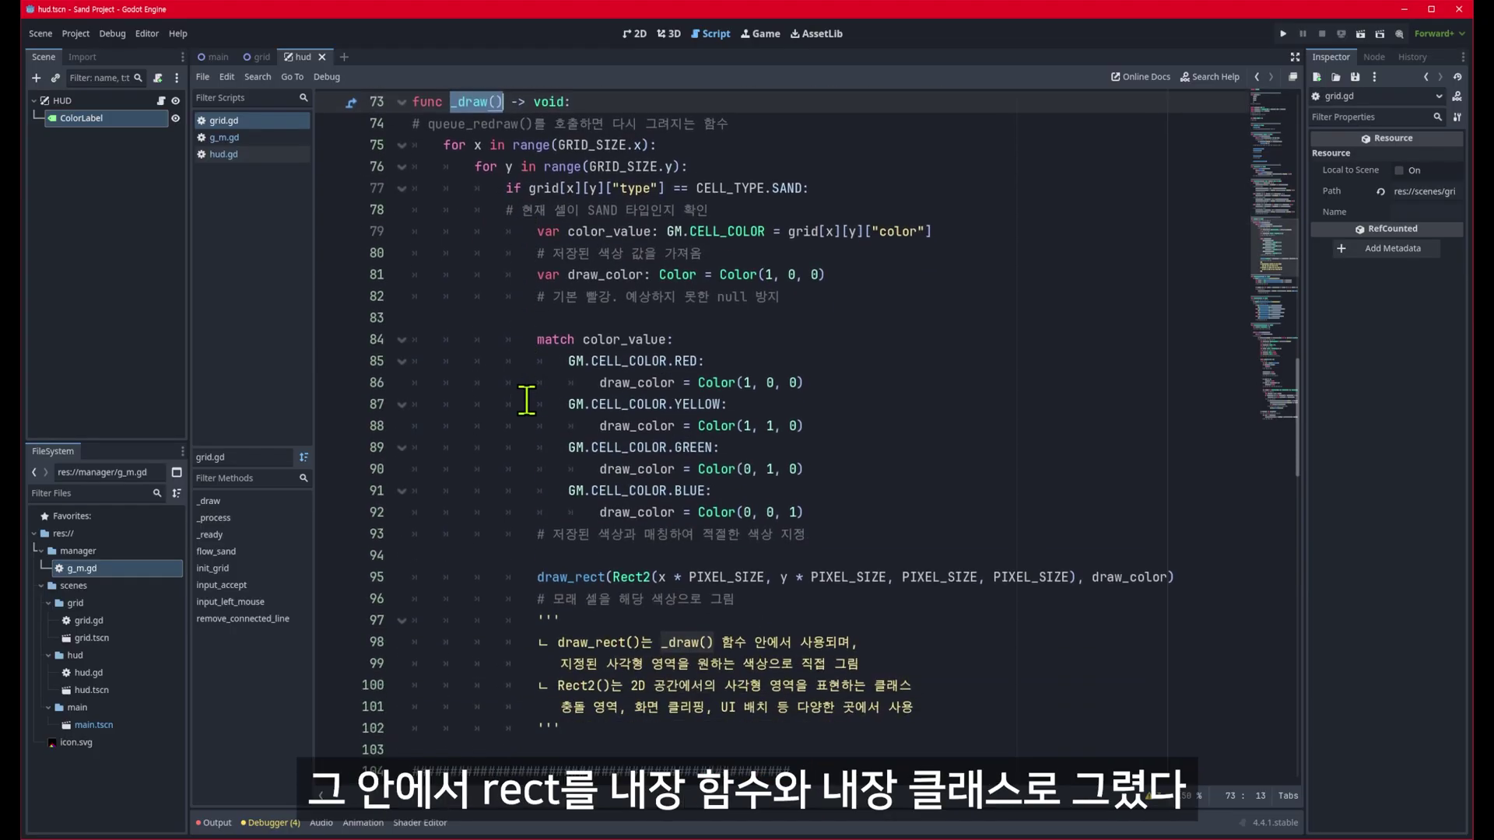
left_click_drag(537, 576, 687, 576)
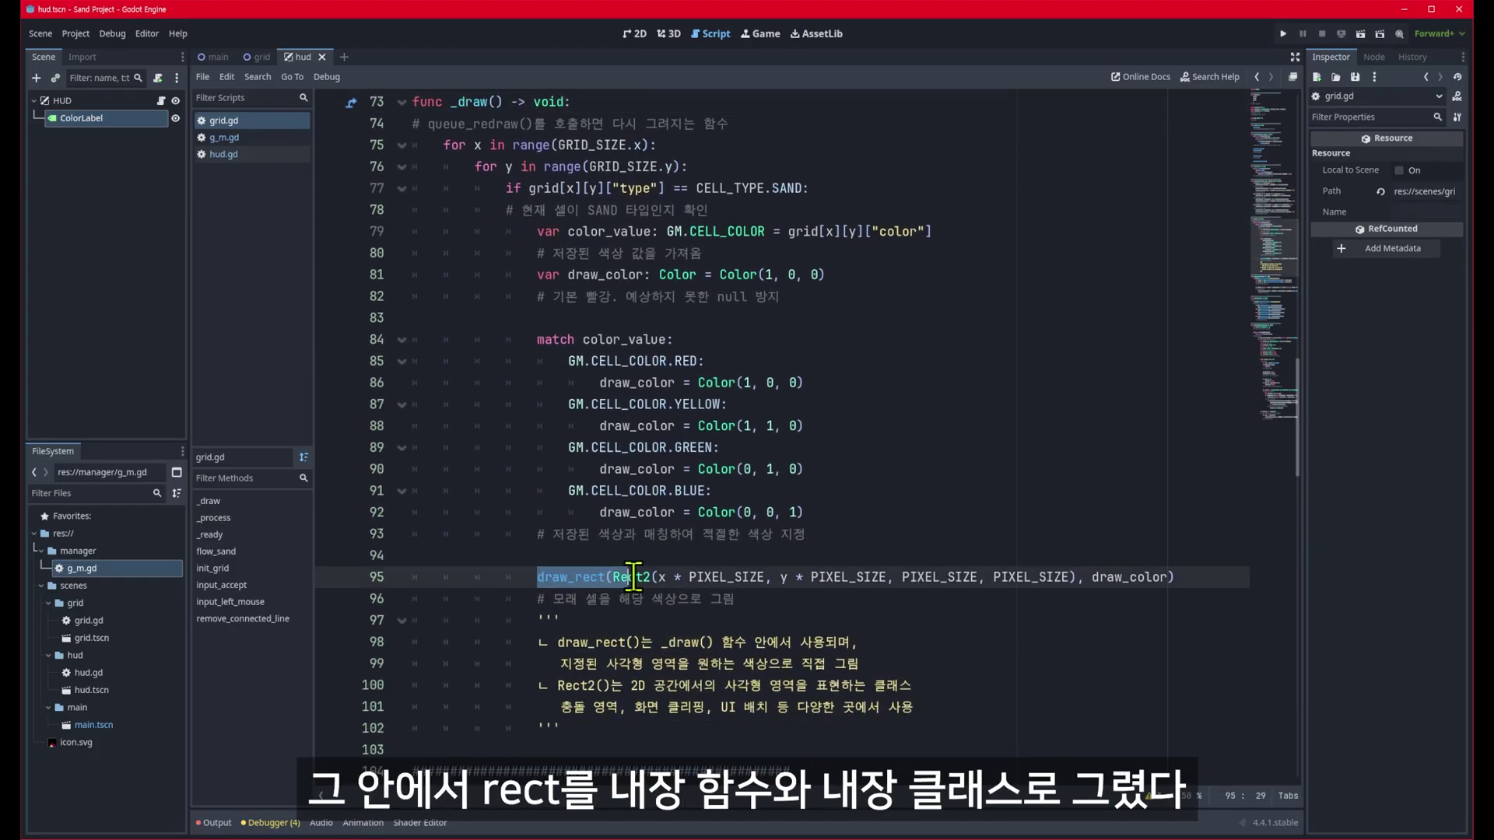
left_click_drag(687, 577, 1174, 577)
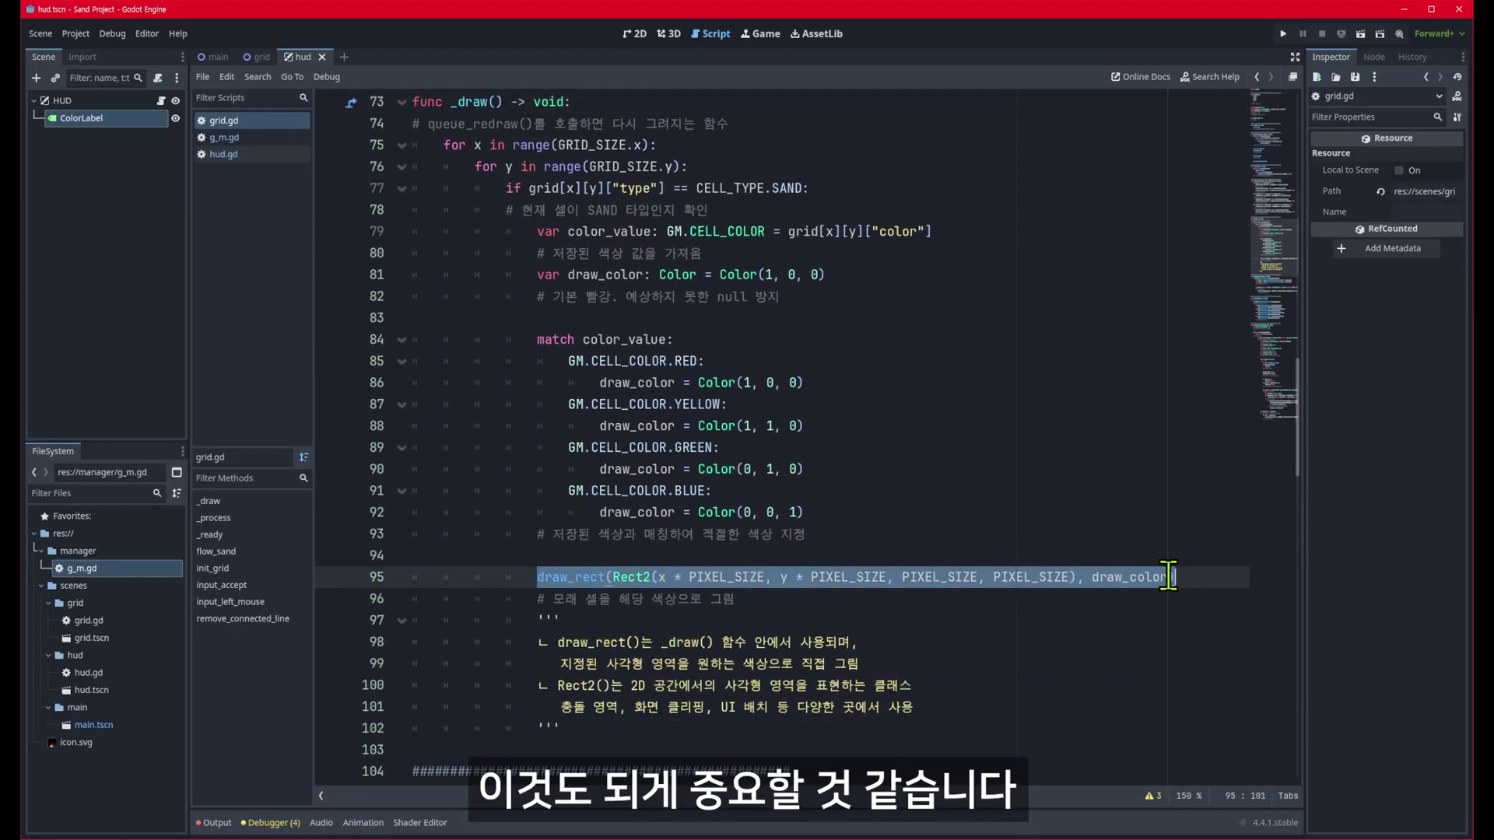
scroll(1066, 607, "up", 5)
scroll(1073, 627, "up", 6)
scroll(1051, 634, "up", 6)
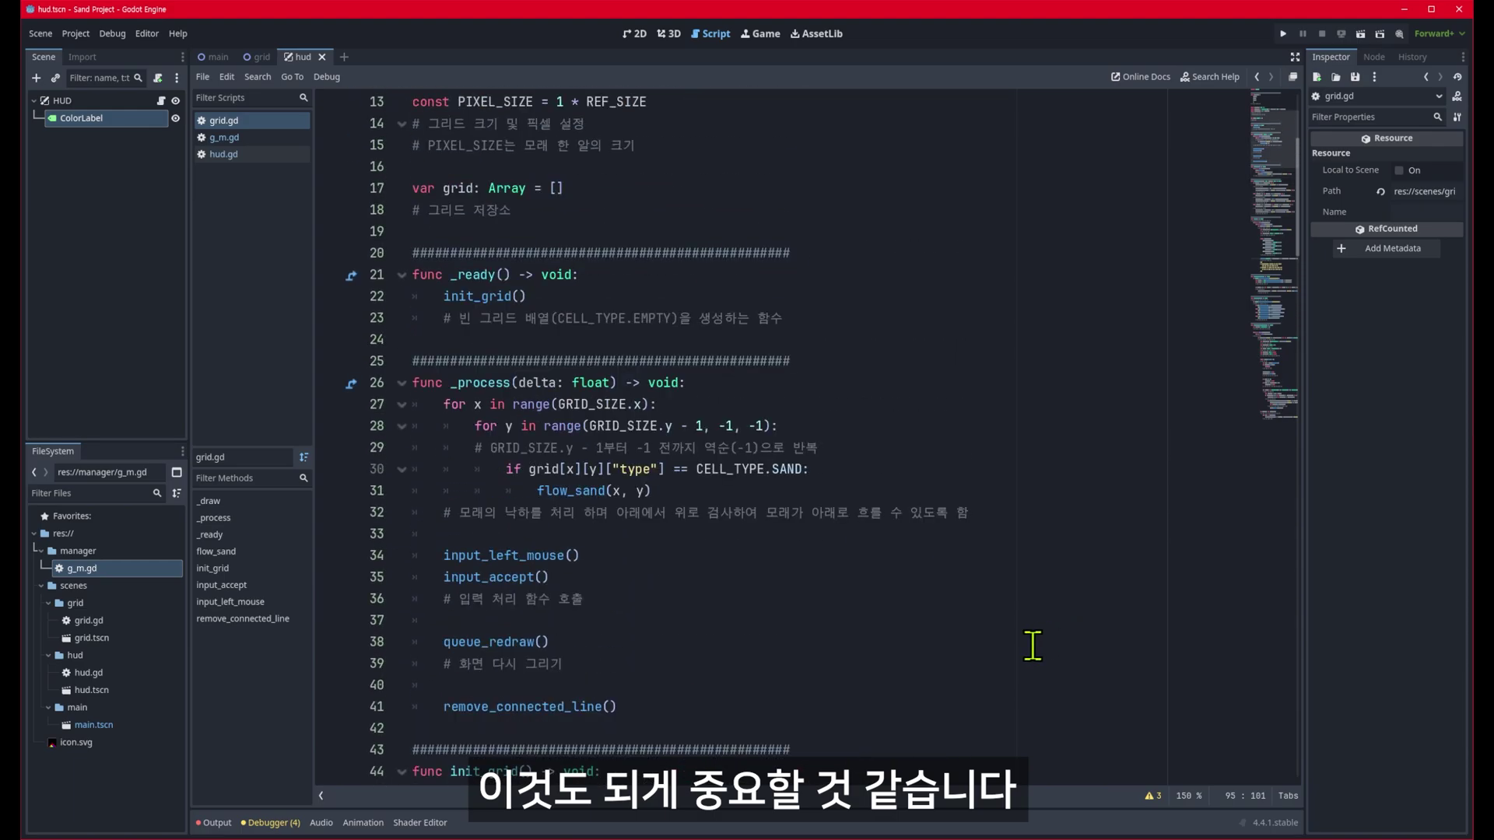
left_click_drag(442, 512, 632, 512)
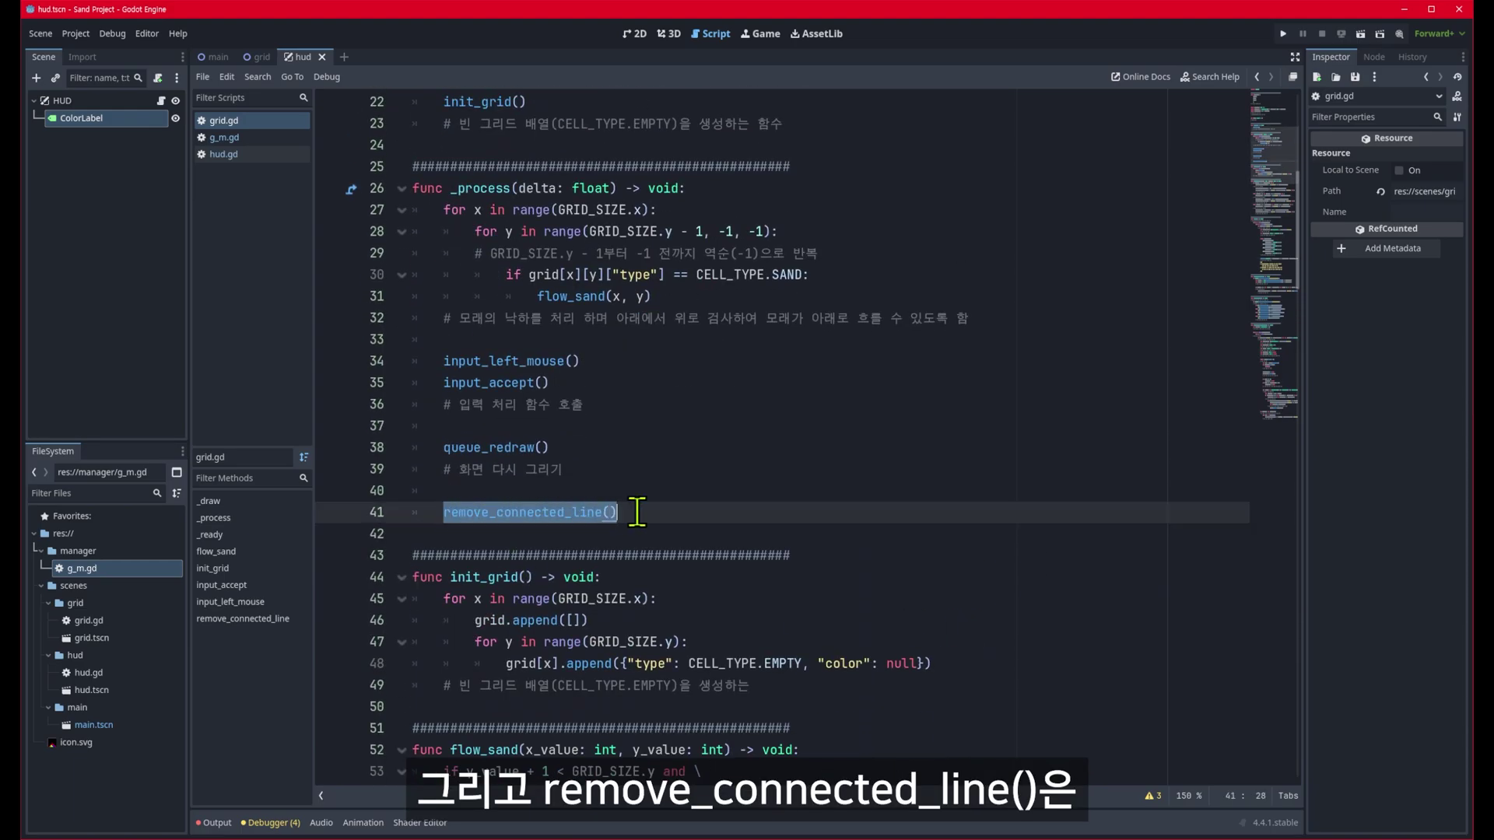
scroll(604, 634, "down", 2)
scroll(603, 632, "down", 9)
scroll(595, 626, "down", 2)
scroll(587, 627, "down", 9)
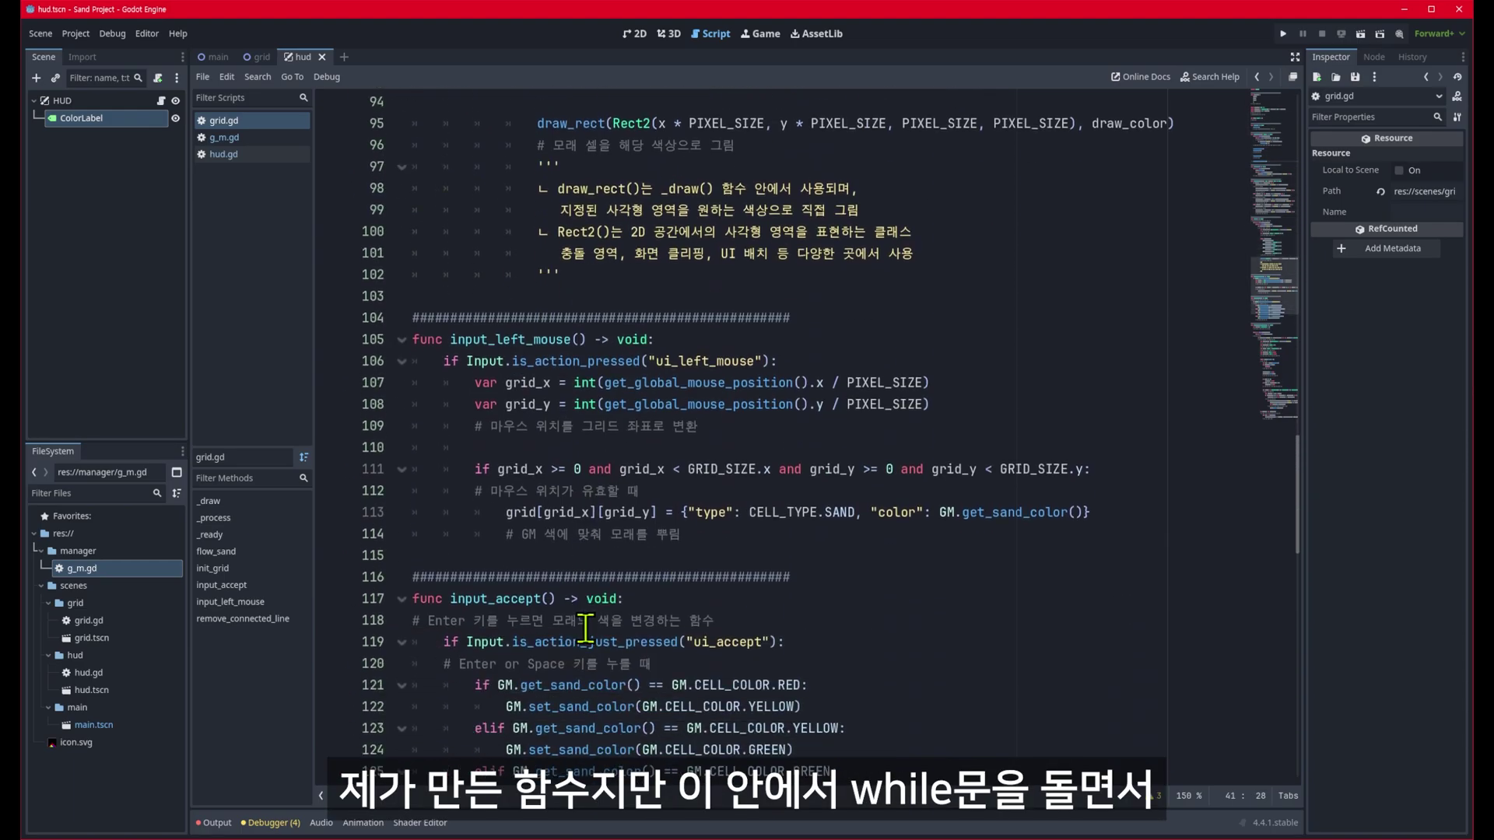
scroll(586, 628, "down", 6)
scroll(585, 629, "down", 8)
left_click(545, 555)
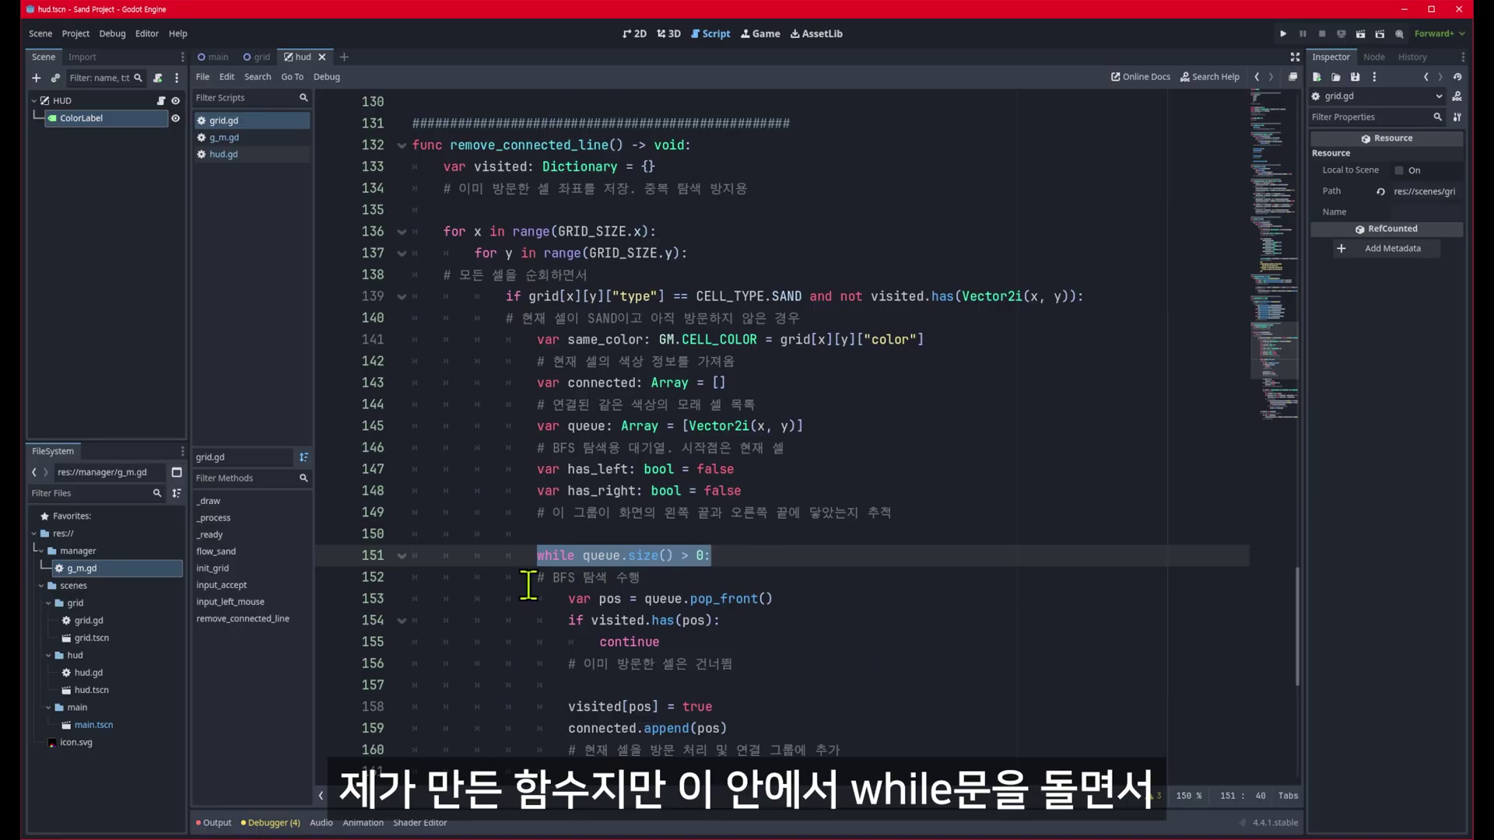
left_click_drag(537, 577, 652, 577)
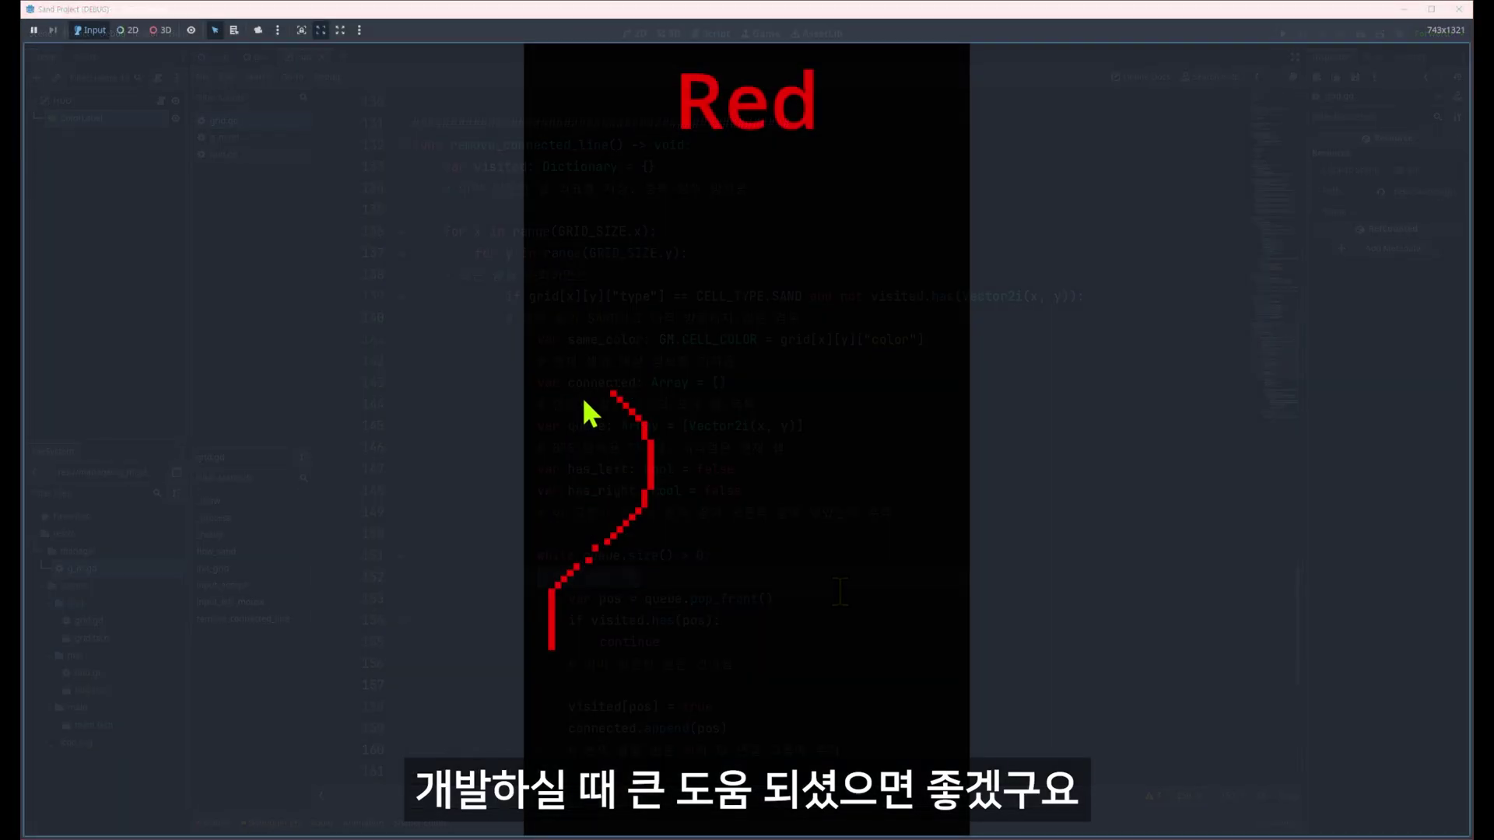
- Pour a curving stream of red sand, then a sweep of yellow sand across the play area
mouse_move(583, 410)
left_mouse_down()
mouse_move(928, 413)
mouse_move(596, 421)
mouse_move(674, 441)
mouse_move(537, 430)
mouse_move(924, 457)
mouse_move(771, 468)
mouse_move(841, 490)
mouse_move(941, 467)
mouse_move(944, 410)
mouse_move(660, 514)
mouse_move(672, 521)
mouse_move(586, 521)
mouse_move(628, 502)
left_mouse_up()
scroll(945, 408, "down", 1)
scroll(628, 502, "down", 1)
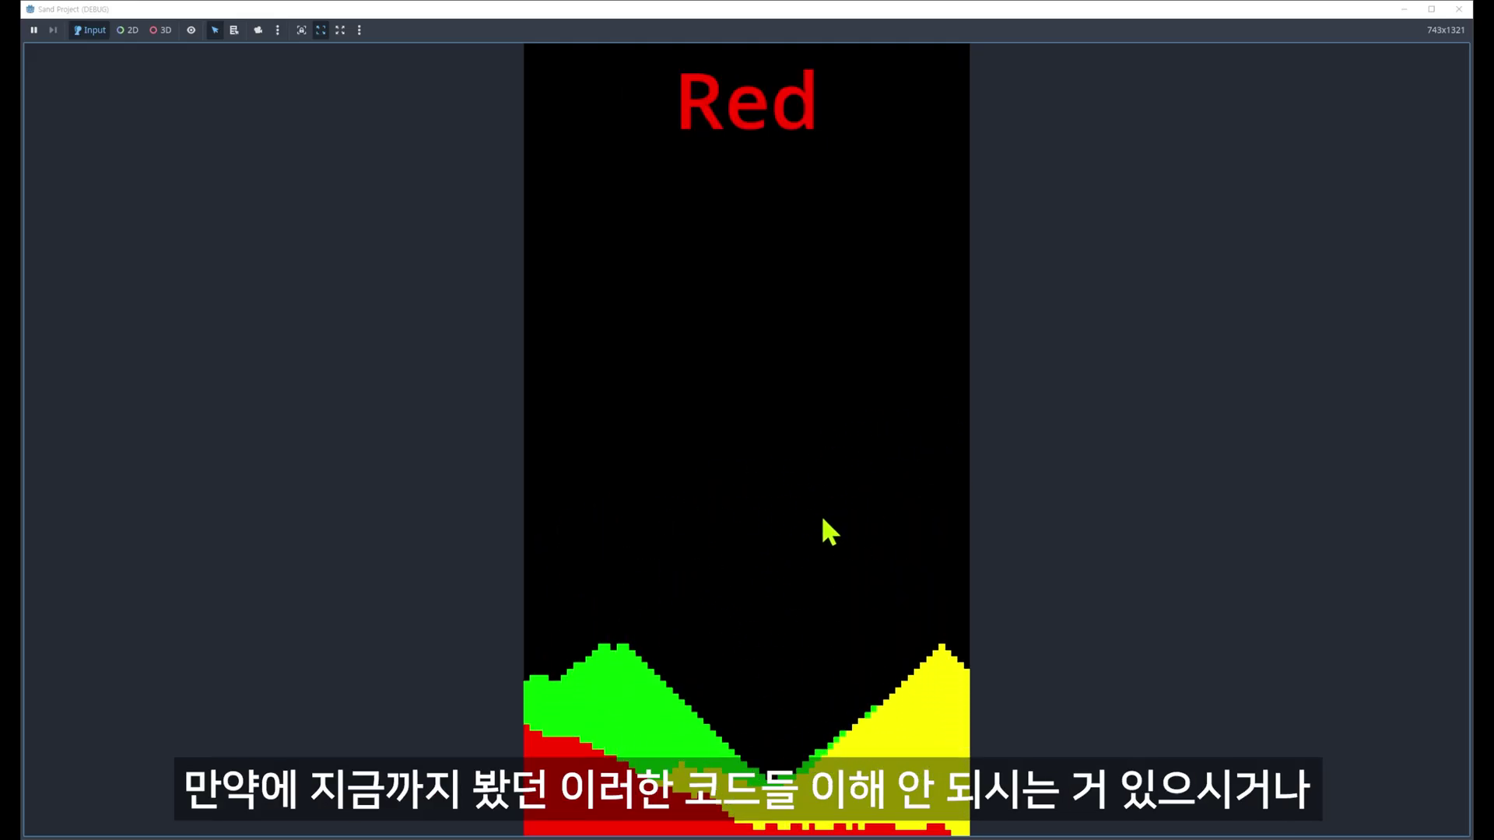
scroll(824, 526, "down", 1)
mouse_move(824, 527)
left_mouse_down()
mouse_move(878, 507)
mouse_move(551, 475)
left_mouse_up()
scroll(846, 604, "down", 1)
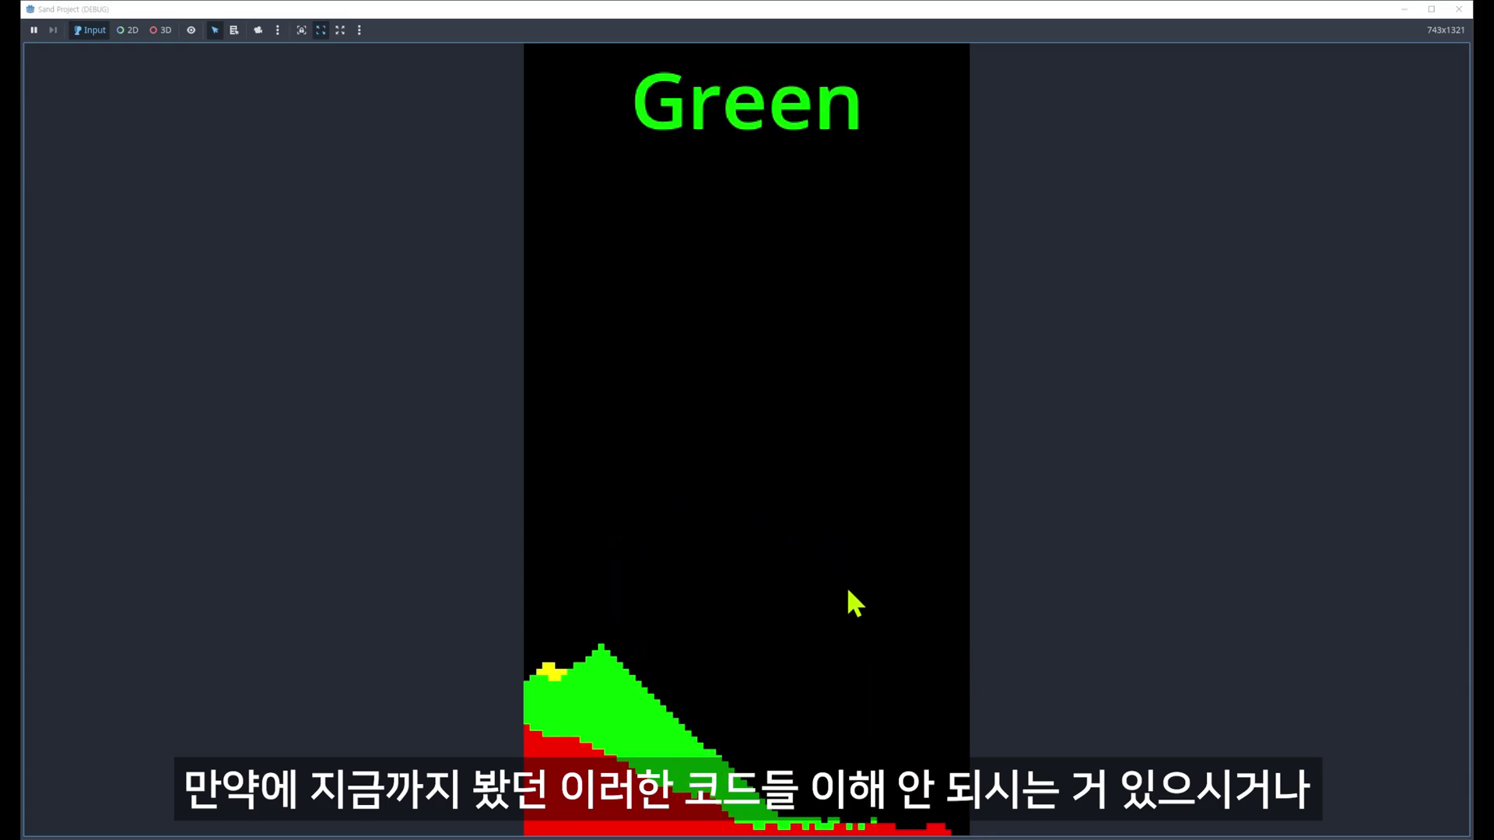
scroll(847, 604, "down", 1)
- Add more red sand right of centre, then build a green sand mound with a trailing curve
mouse_move(533, 566)
left_mouse_down()
mouse_move(840, 622)
mouse_move(623, 644)
left_mouse_up()
scroll(834, 620, "up", 1)
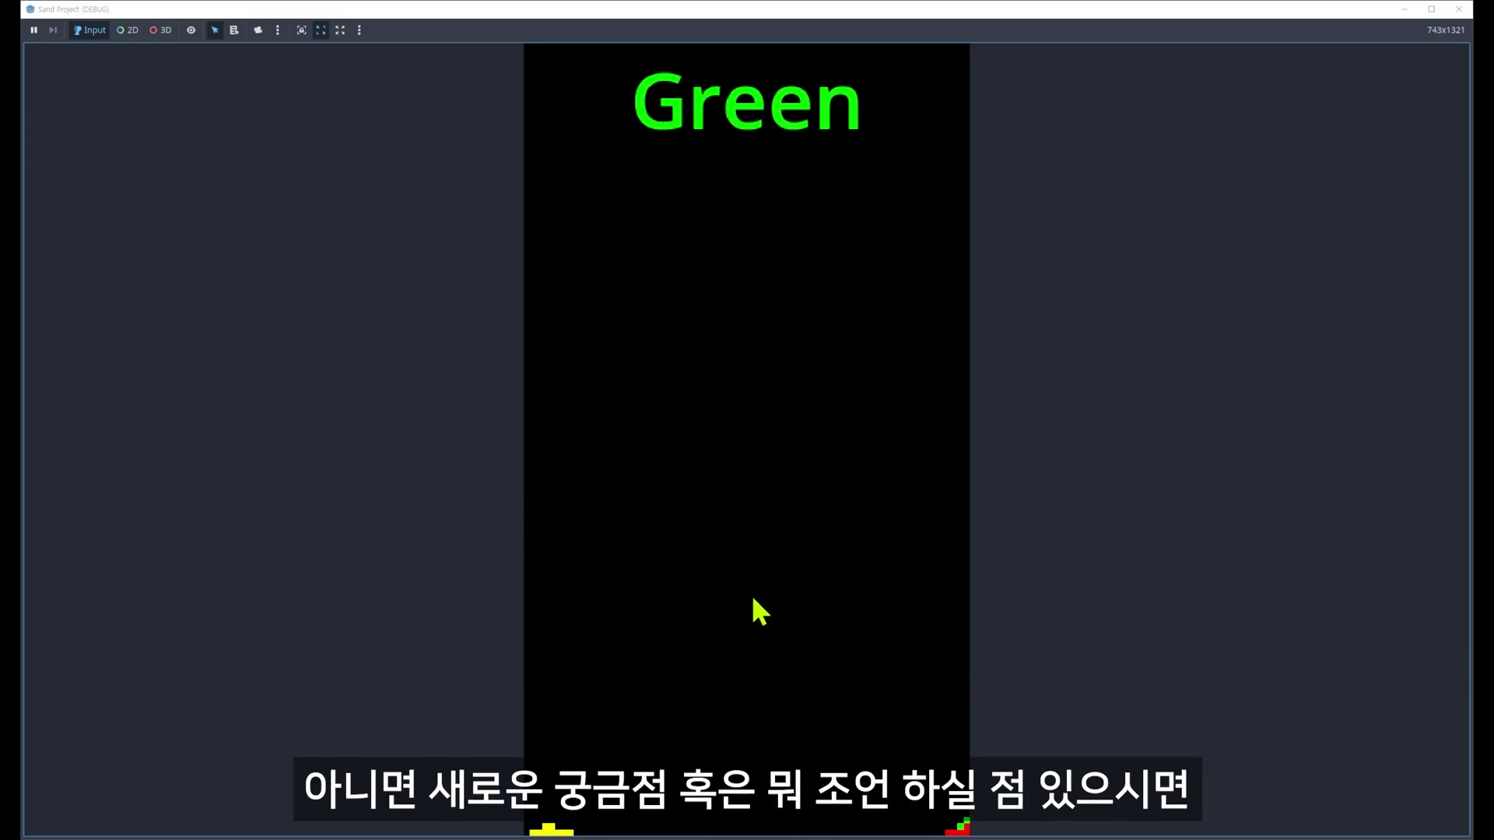
left_click_drag(753, 599, 744, 335)
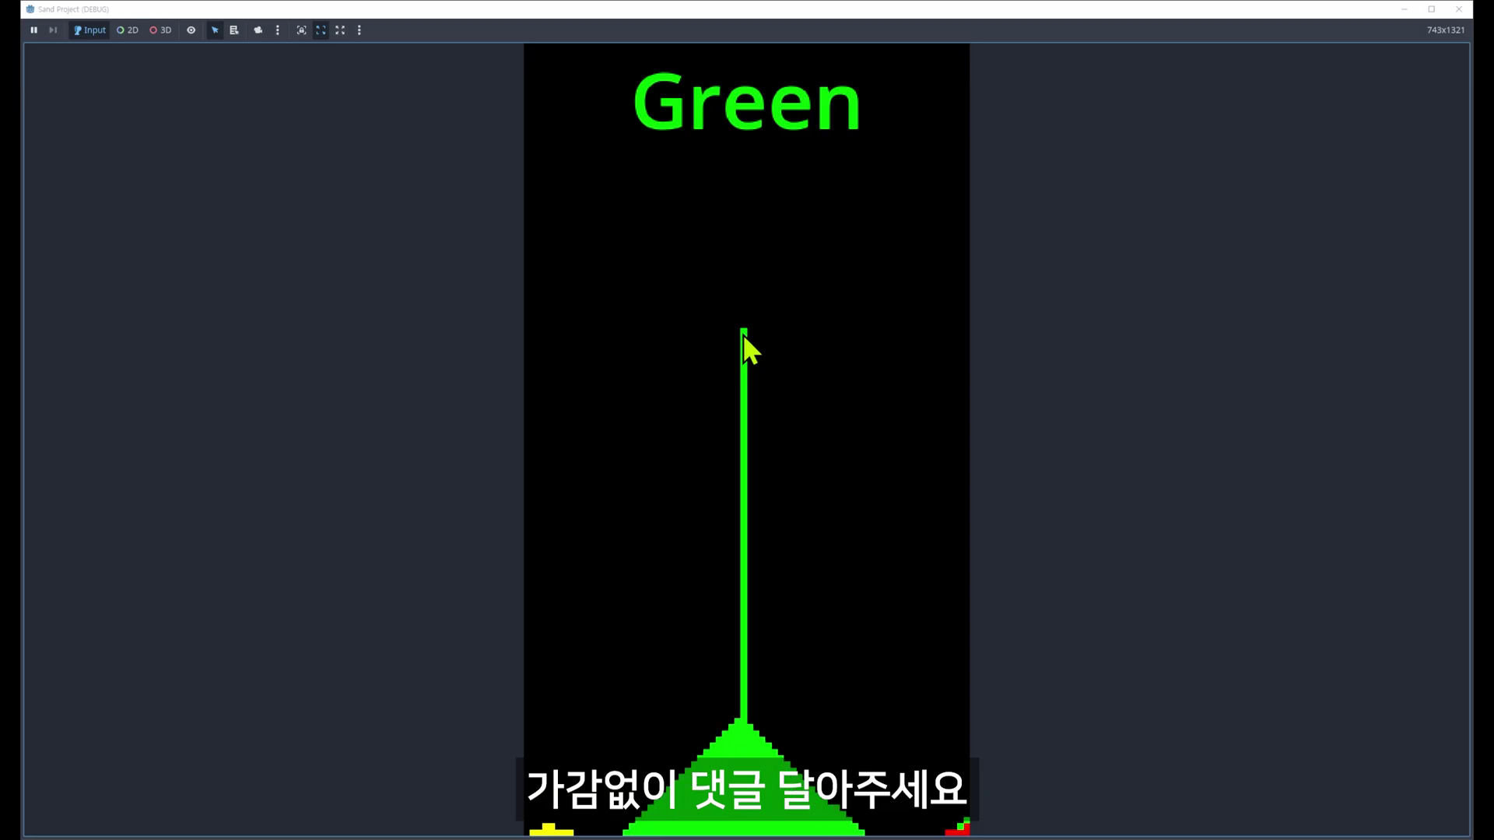
mouse_move(744, 333)
left_mouse_down()
mouse_move(572, 351)
mouse_move(601, 348)
mouse_move(654, 396)
mouse_move(819, 404)
left_mouse_up()
scroll(607, 358, "up", 1)
scroll(623, 467, "down", 1)
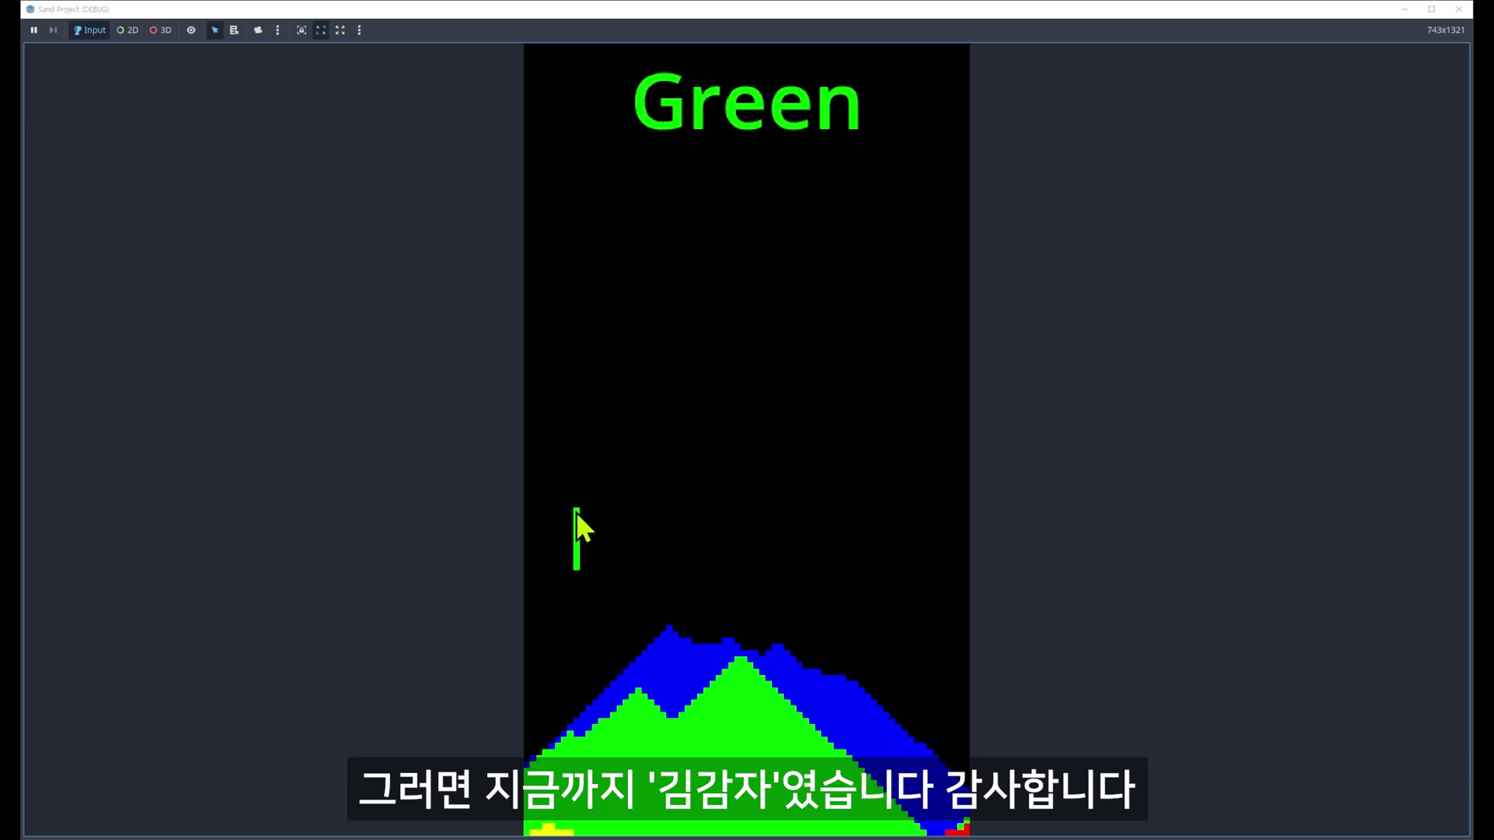